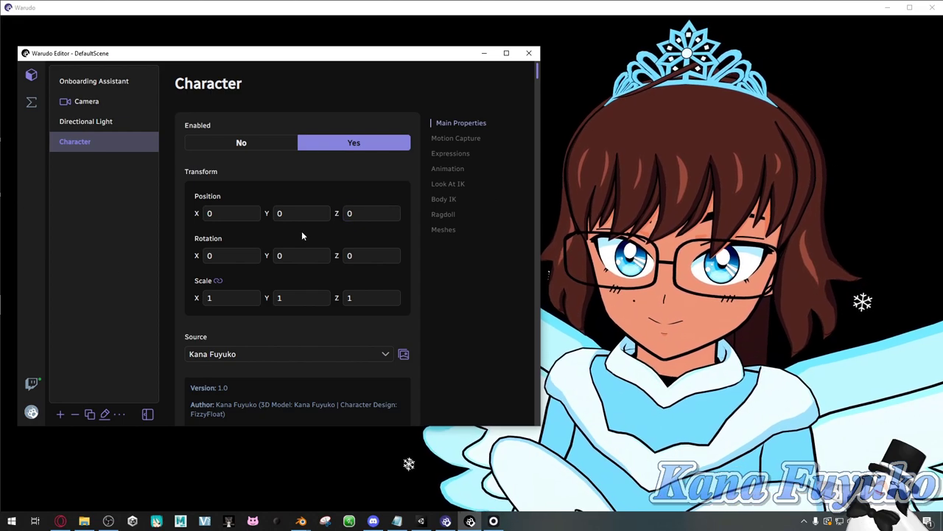
Nudge the editor window, view the full avatar, and return to the Character's properties.
{"action": "left_click", "coordinate": [313, 142]}
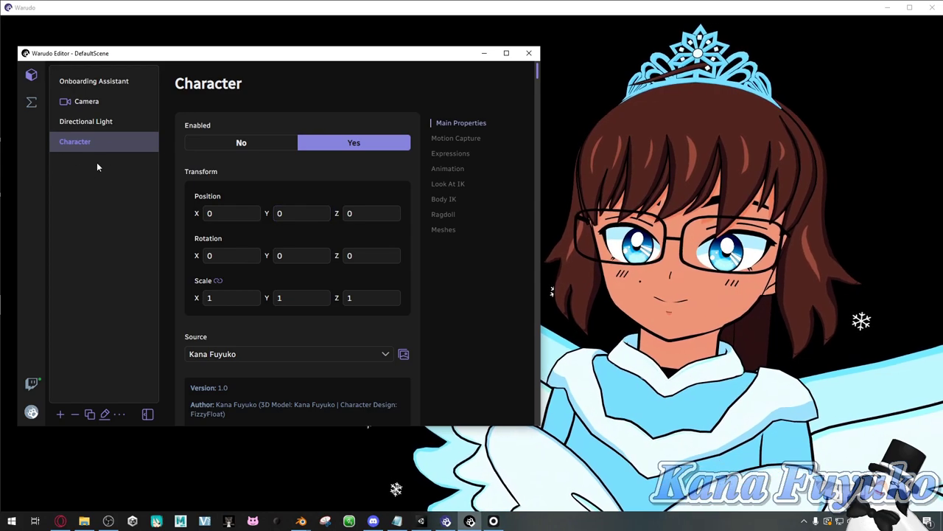
{"action": "left_click_drag", "start_coordinate": [126, 53], "coordinate": [138, 47]}
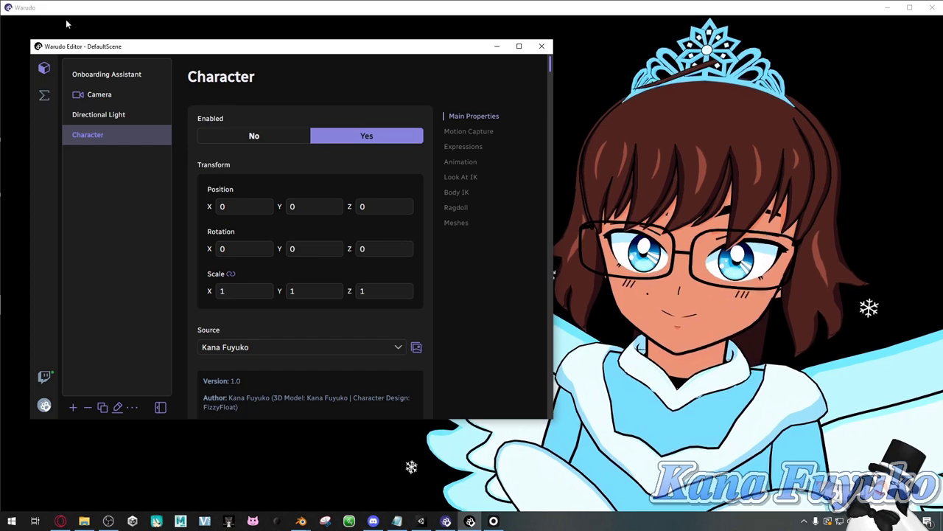
{"action": "left_click", "coordinate": [66, 19]}
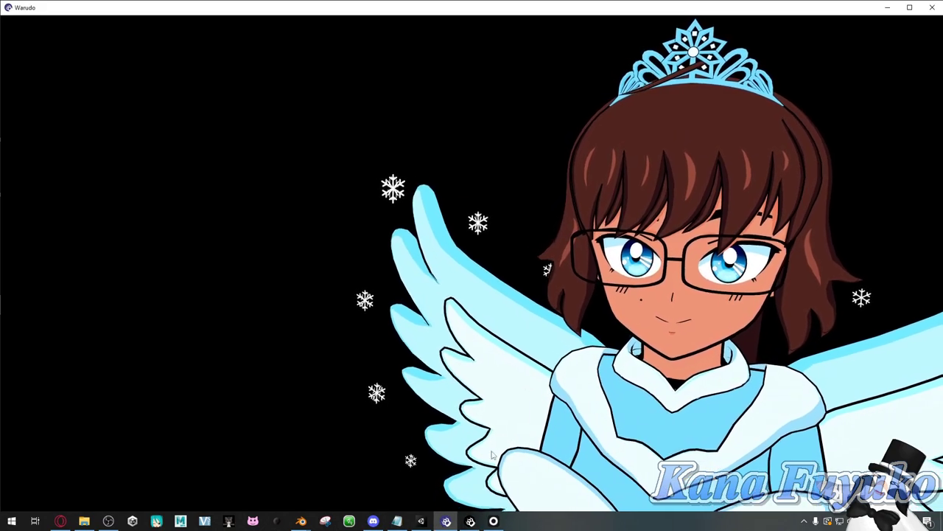
{"action": "left_click", "coordinate": [470, 520]}
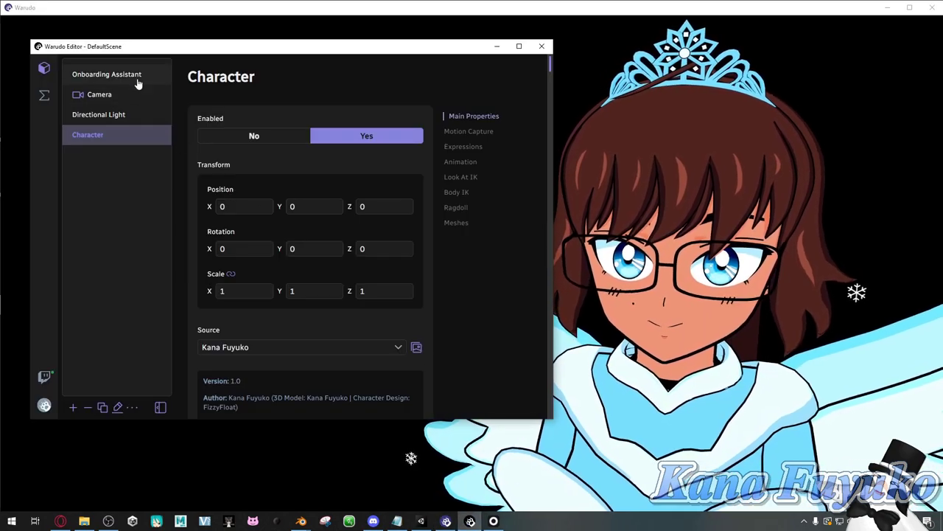
{"action": "left_click", "coordinate": [138, 80]}
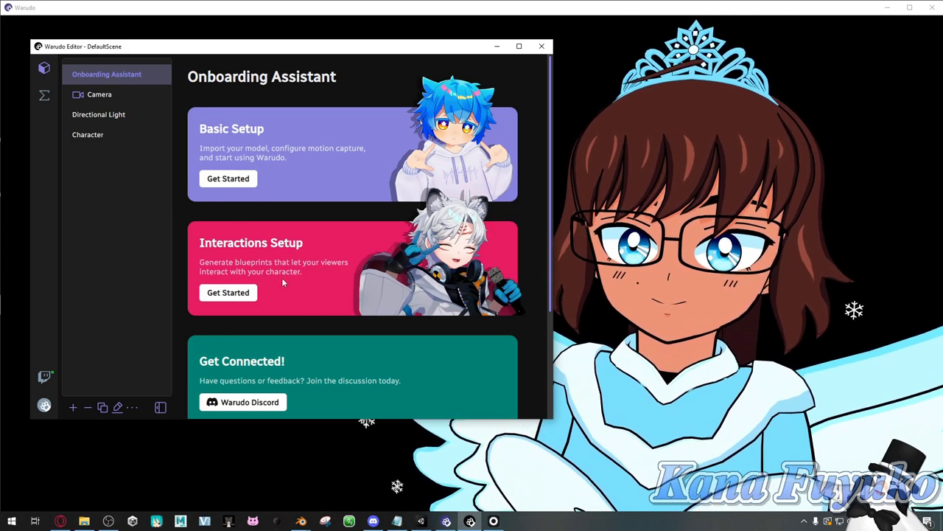
{"action": "left_click", "coordinate": [118, 146]}
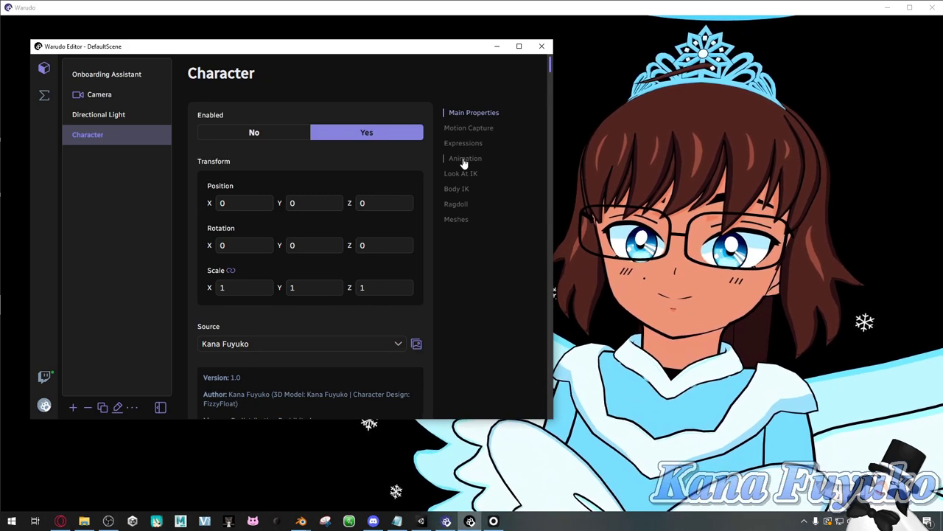
Toggle the Character off and on twice to confirm the avatar disappears and returns.
{"action": "scroll", "coordinate": [416, 289], "scroll_direction": "down", "scroll_amount": 10}
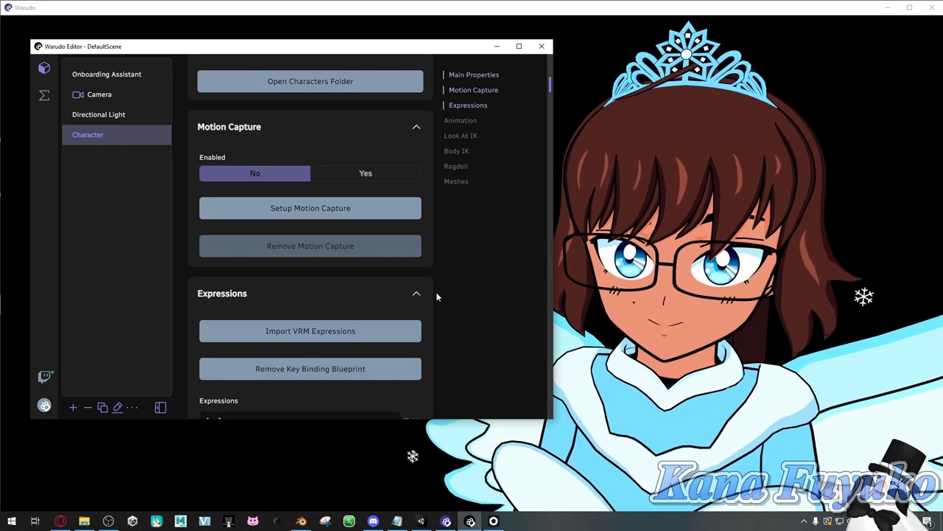
{"action": "scroll", "coordinate": [451, 286], "scroll_direction": "up", "scroll_amount": 10}
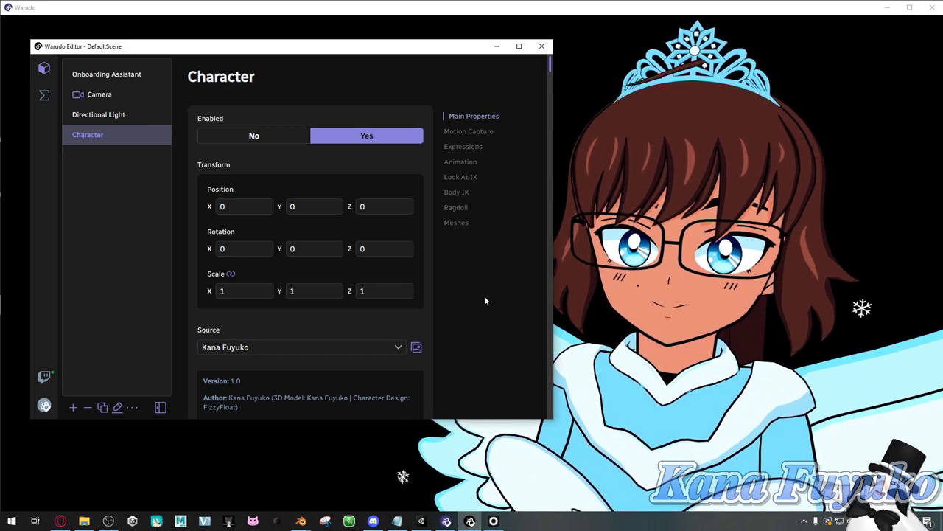
{"action": "mouse_move", "coordinate": [214, 119]}
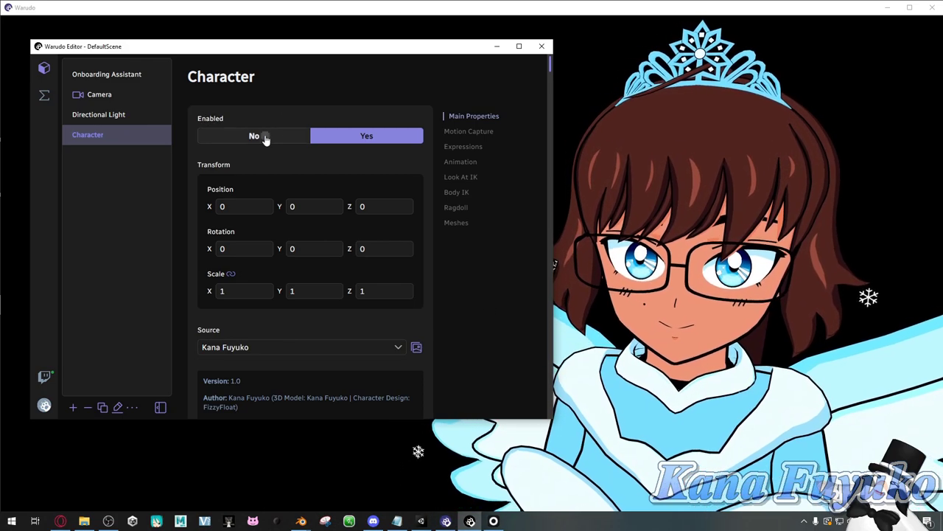
{"action": "left_click", "coordinate": [266, 138]}
{"action": "left_click", "coordinate": [370, 145]}
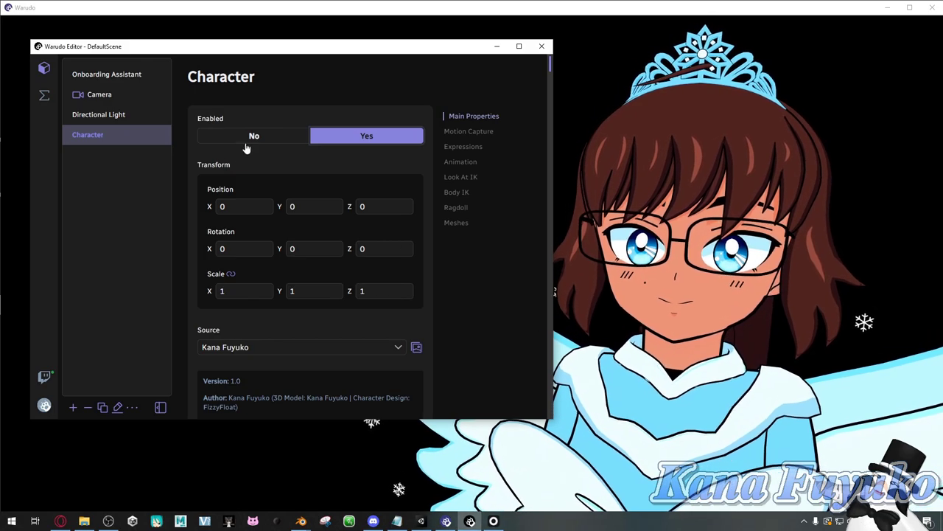
{"action": "left_click", "coordinate": [258, 136]}
{"action": "left_click", "coordinate": [332, 140]}
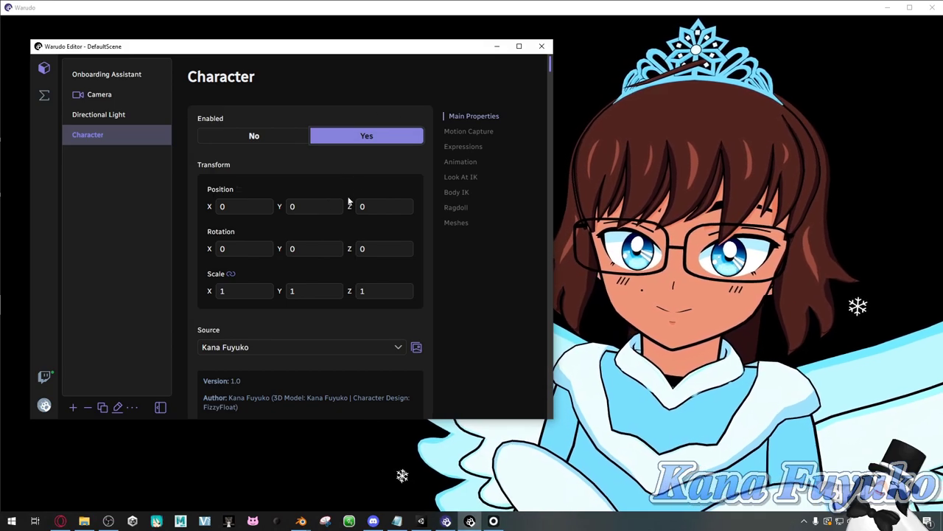
Slide and rotate the character, then reset Position X and Y to 0.
{"action": "left_click_drag", "start_coordinate": [210, 207], "coordinate": [239, 206]}
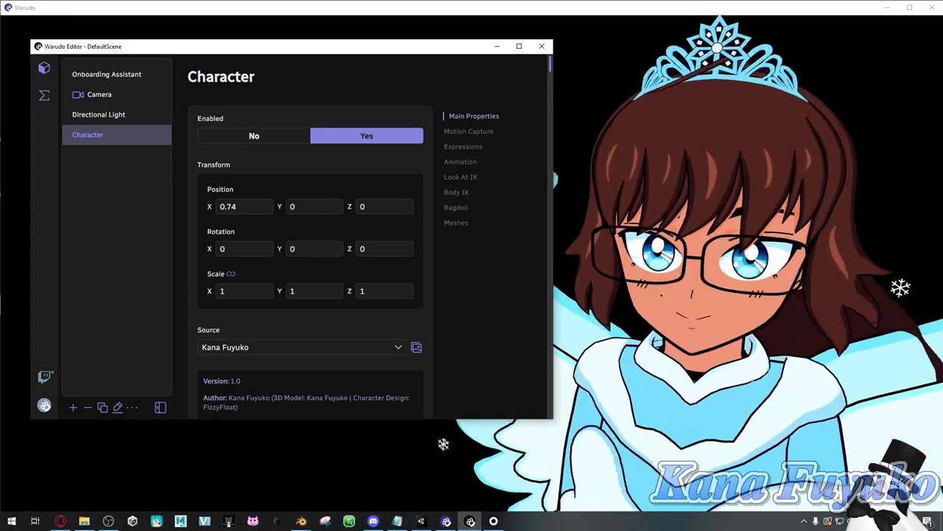
{"action": "left_click_drag", "start_coordinate": [278, 250], "coordinate": [83, 258]}
{"action": "type", "text": "0"}
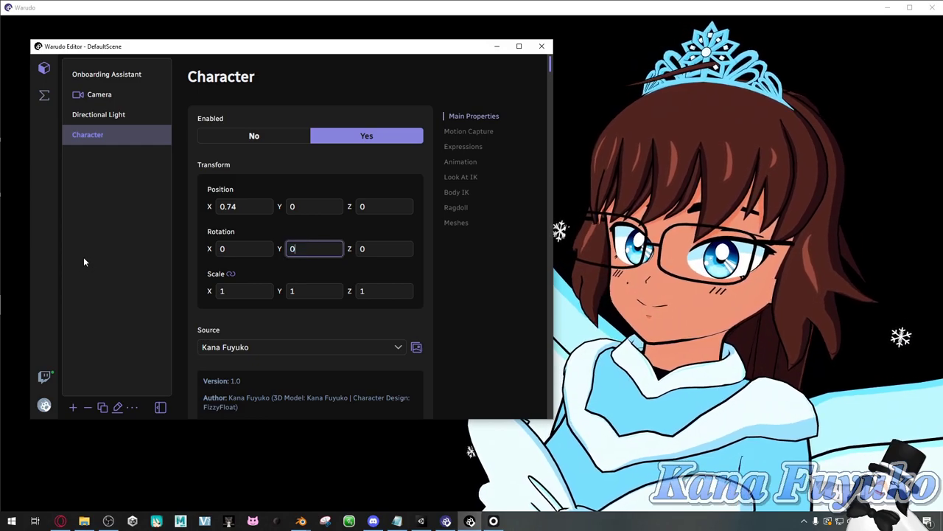
{"action": "left_click", "coordinate": [221, 206]}
{"action": "type", "text": "0"}
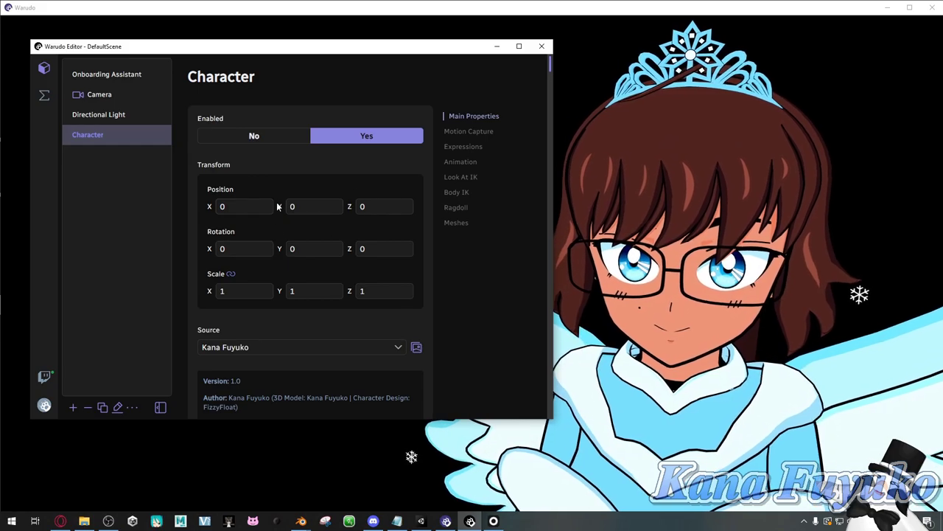
{"action": "mouse_move", "coordinate": [311, 203]}
{"action": "left_mouse_down"}
{"action": "mouse_move", "coordinate": [299, 203]}
{"action": "mouse_move", "coordinate": [332, 203]}
{"action": "mouse_move", "coordinate": [291, 204]}
{"action": "mouse_move", "coordinate": [322, 203]}
{"action": "mouse_move", "coordinate": [304, 204]}
{"action": "left_mouse_up"}
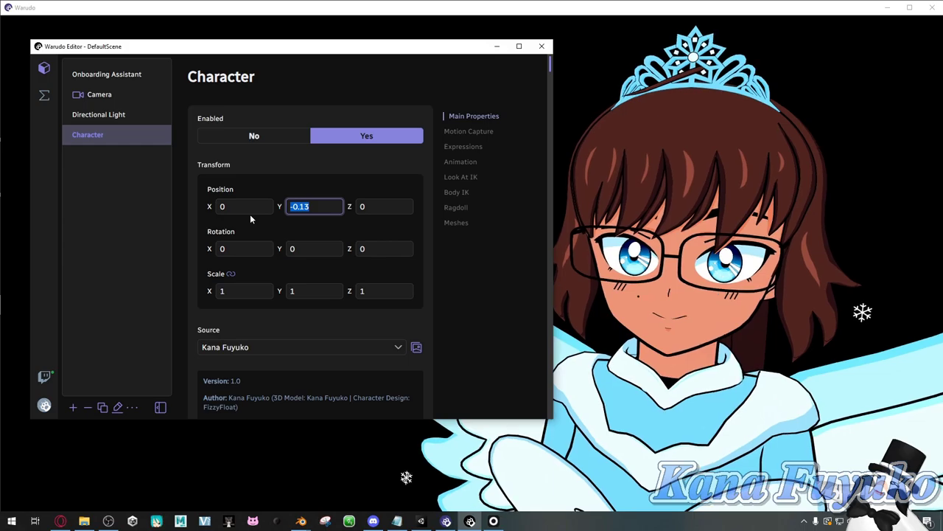
{"action": "type", "text": "0"}
{"action": "key", "text": "Return"}
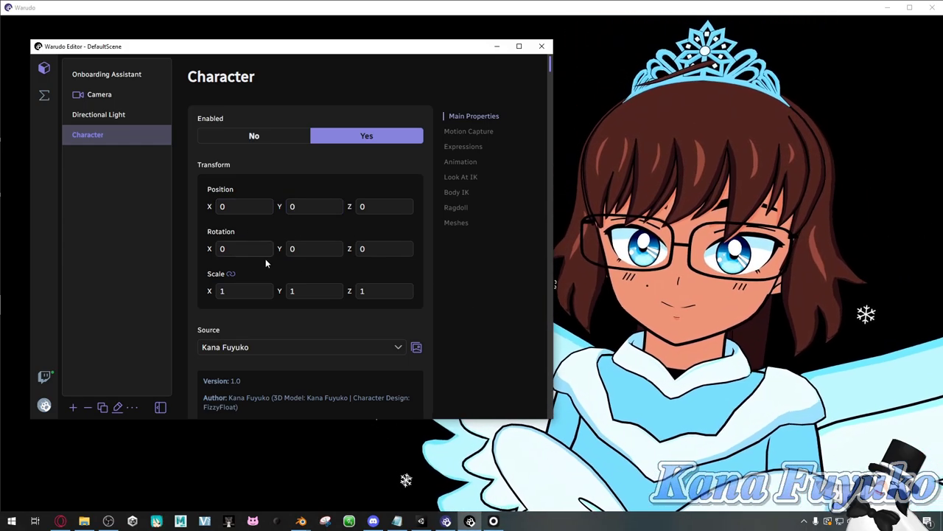
Check the Source model list, then open the Characters folder in File Explorer.
{"action": "scroll", "coordinate": [273, 303], "scroll_direction": "down", "scroll_amount": 3}
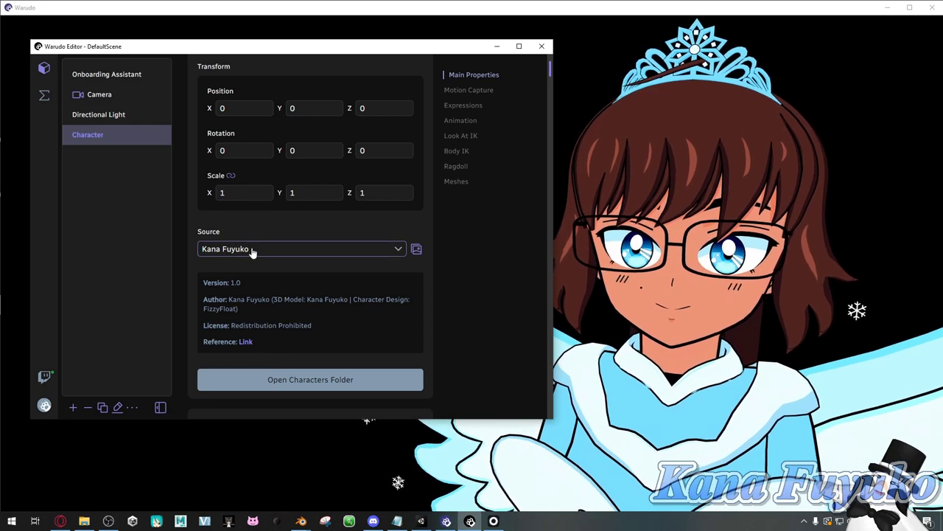
{"action": "left_click", "coordinate": [251, 249]}
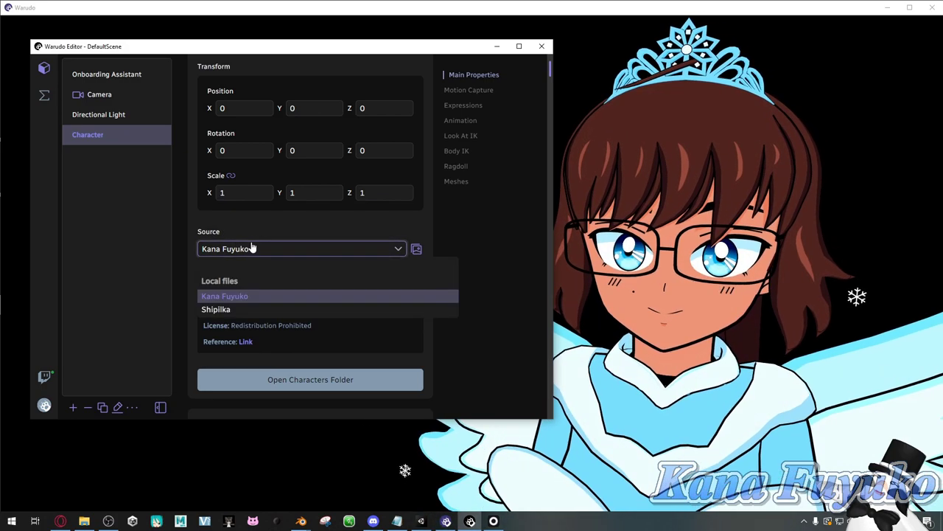
{"action": "scroll", "coordinate": [270, 260], "scroll_direction": "down", "scroll_amount": 3}
{"action": "scroll", "coordinate": [269, 229], "scroll_direction": "up", "scroll_amount": 1}
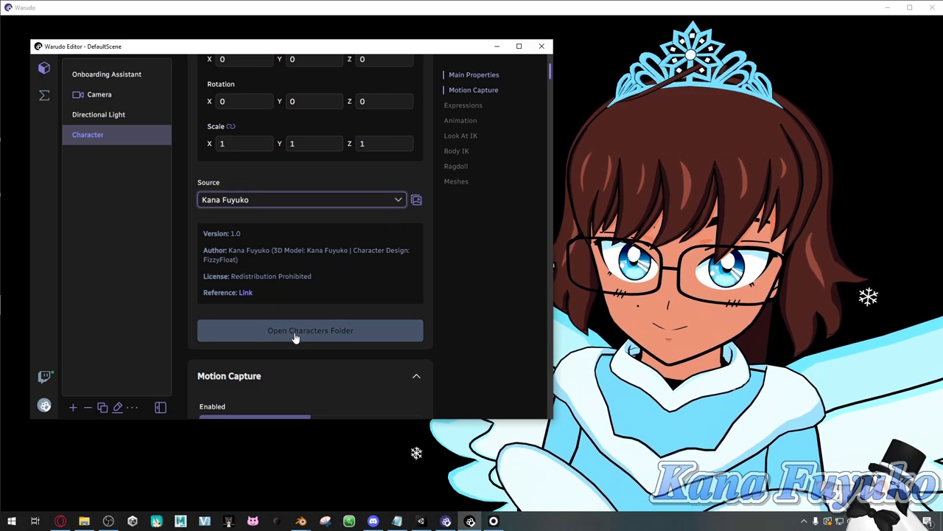
{"action": "left_click", "coordinate": [297, 333]}
{"action": "left_click", "coordinate": [604, 288]}
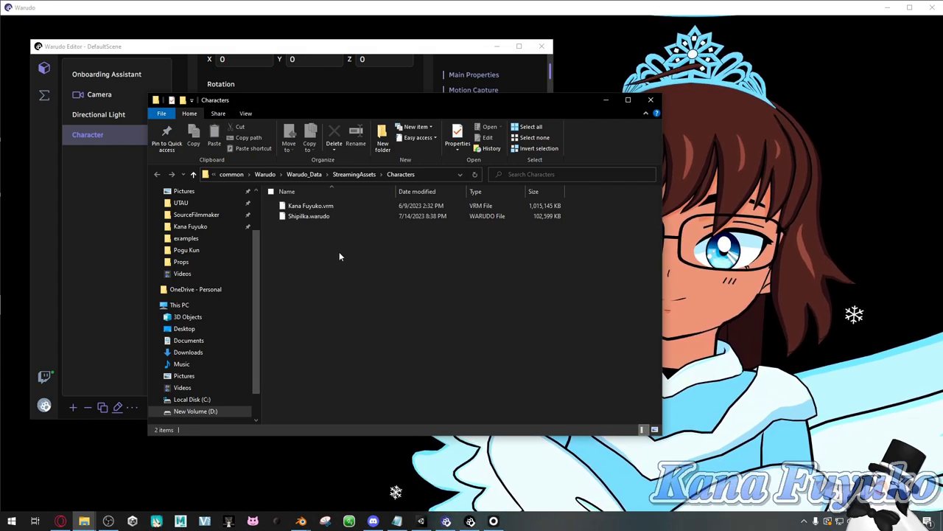
{"action": "left_click", "coordinate": [323, 223]}
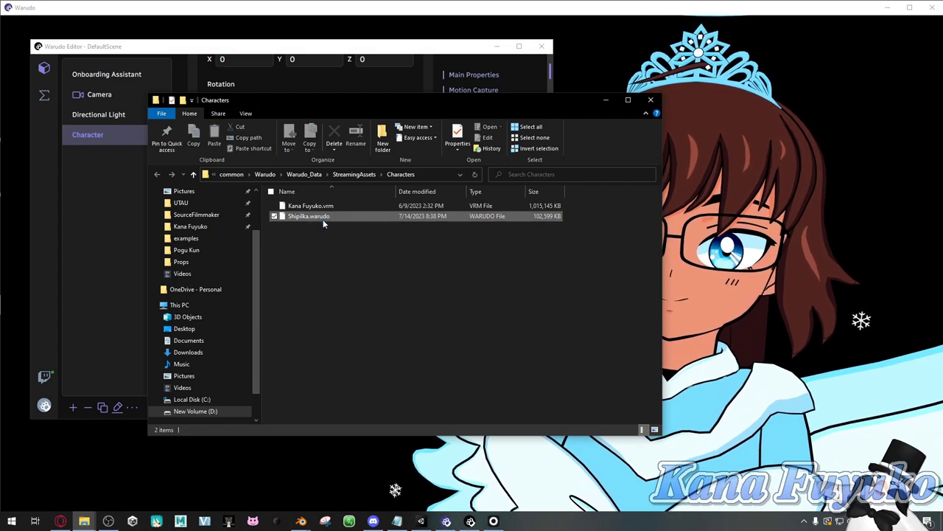
{"action": "left_click", "coordinate": [326, 242]}
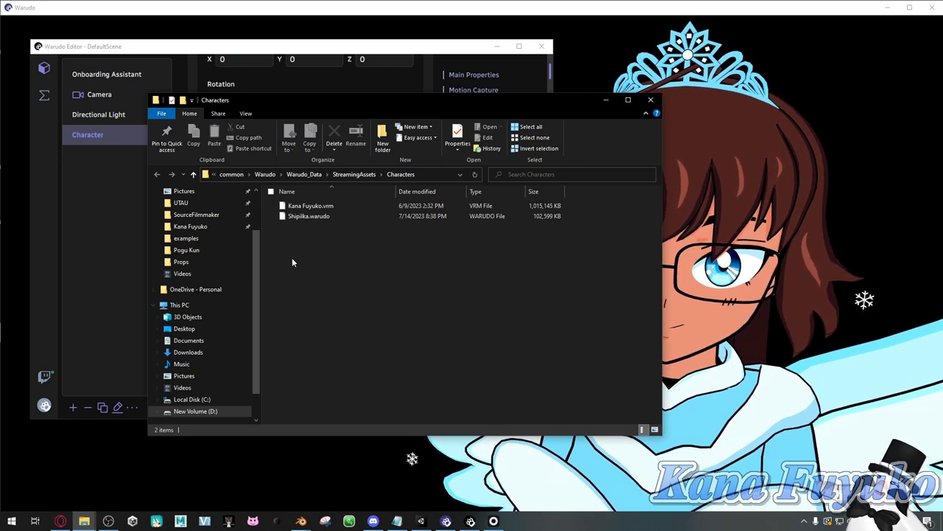
{"action": "left_click", "coordinate": [722, 258]}
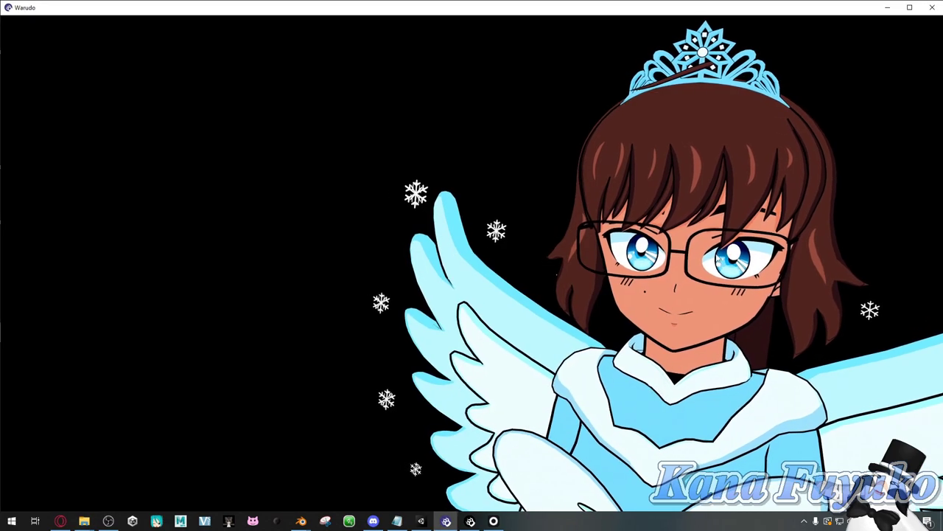
{"action": "left_click", "coordinate": [470, 521]}
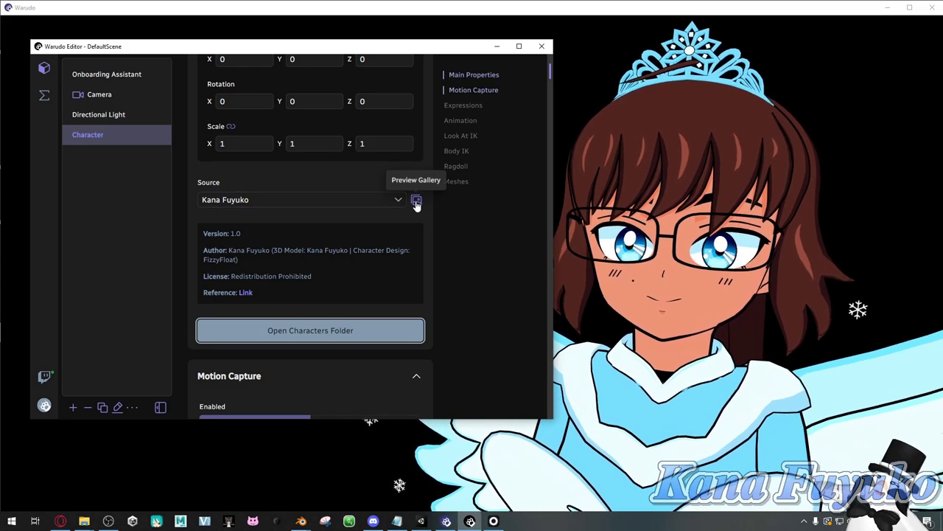
{"action": "left_click", "coordinate": [416, 201]}
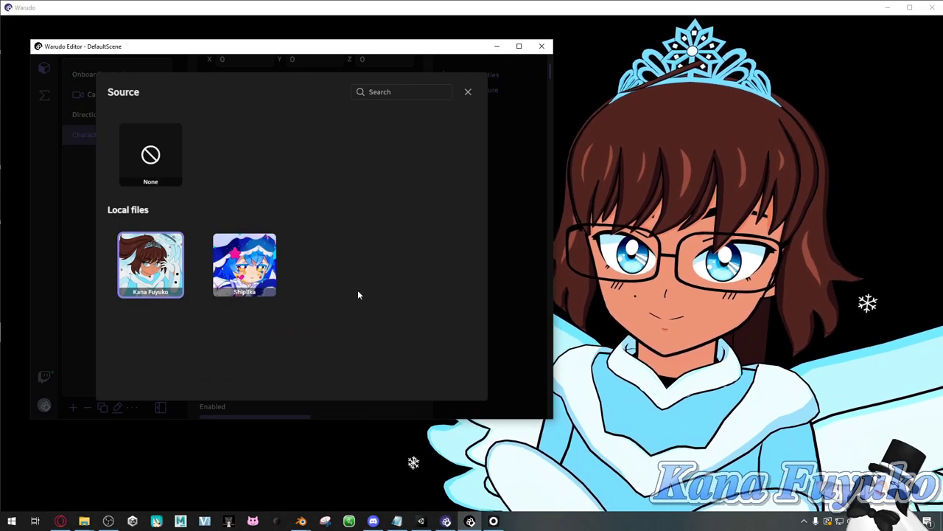
{"action": "left_click", "coordinate": [469, 93]}
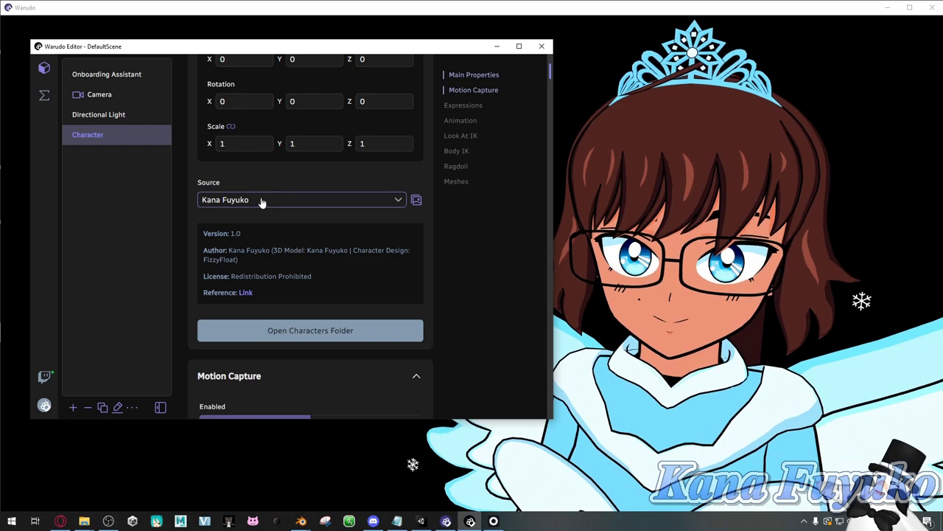
{"action": "left_click", "coordinate": [260, 200]}
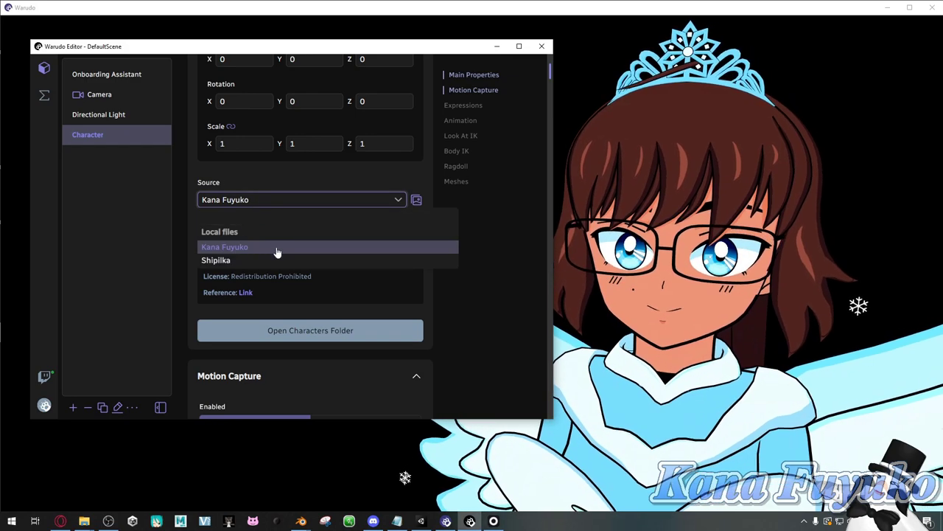
{"action": "left_click", "coordinate": [267, 204]}
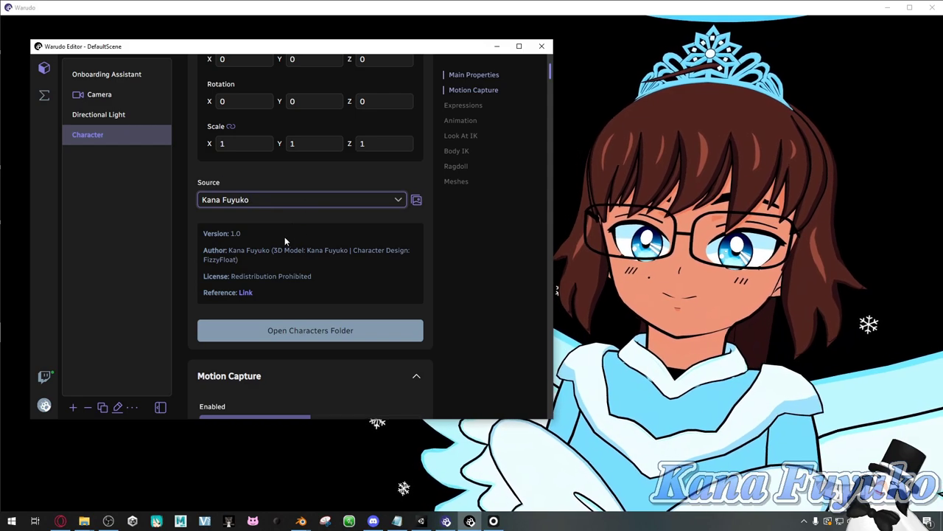
{"action": "scroll", "coordinate": [286, 241], "scroll_direction": "down", "scroll_amount": 2}
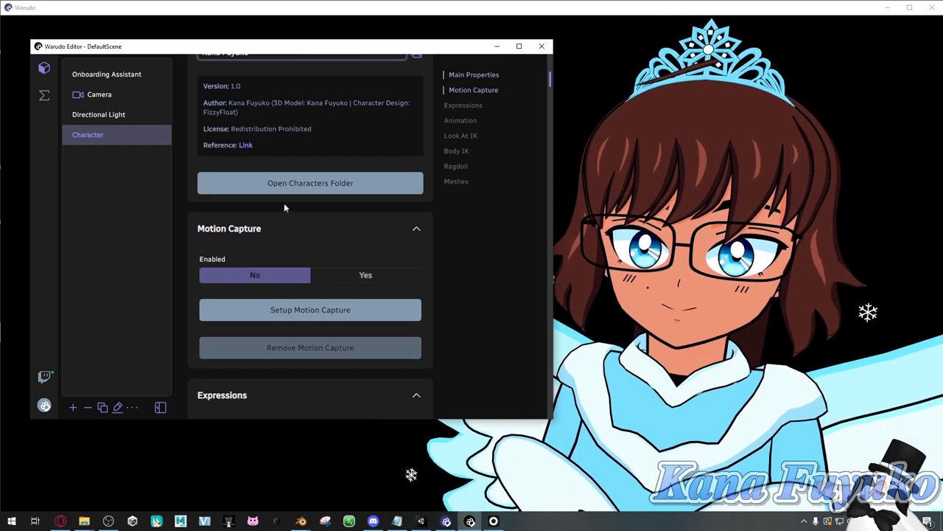
Start Setup Face Tracking and show the Face Tracking Template options.
{"action": "scroll", "coordinate": [260, 254], "scroll_direction": "down", "scroll_amount": 1}
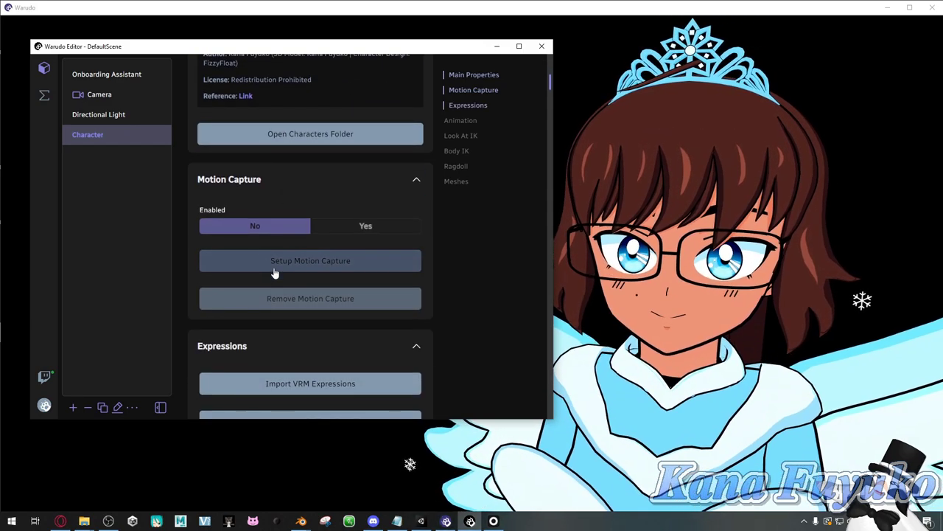
{"action": "left_click", "coordinate": [301, 269]}
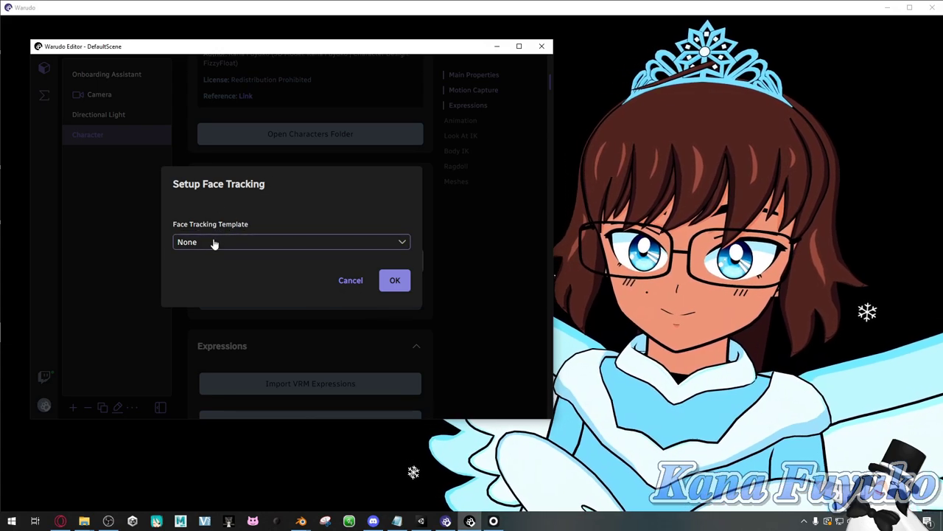
{"action": "left_click", "coordinate": [214, 241]}
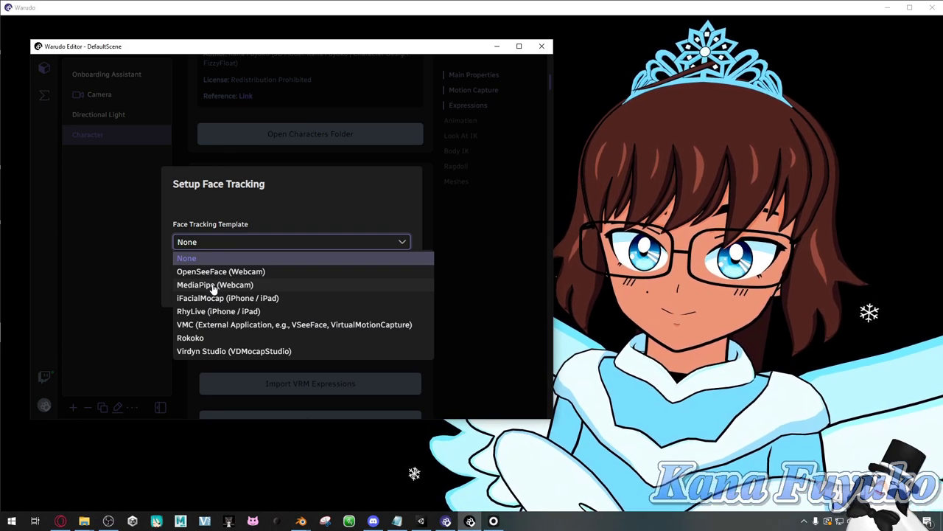
Try the MediaPipe (Webcam) template with ARKit blendshape mapping.
{"action": "left_click", "coordinate": [214, 286]}
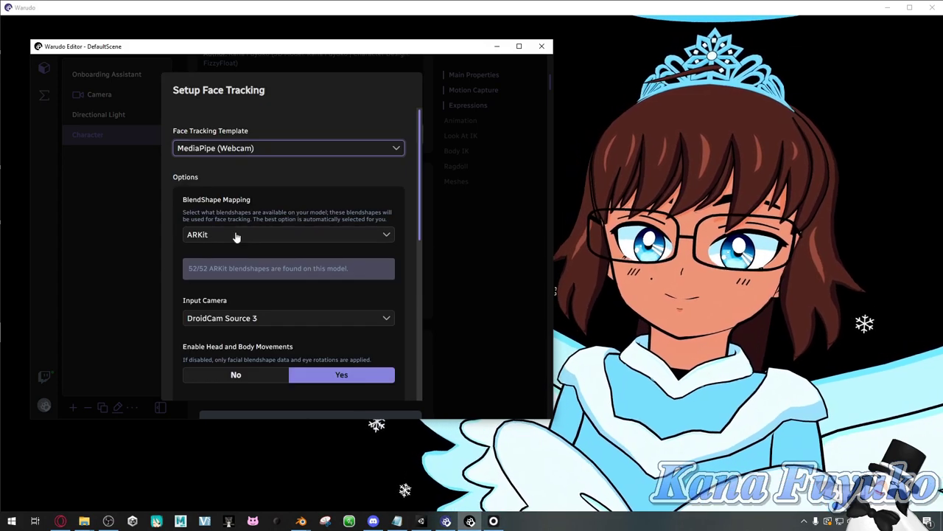
{"action": "left_click", "coordinate": [225, 235]}
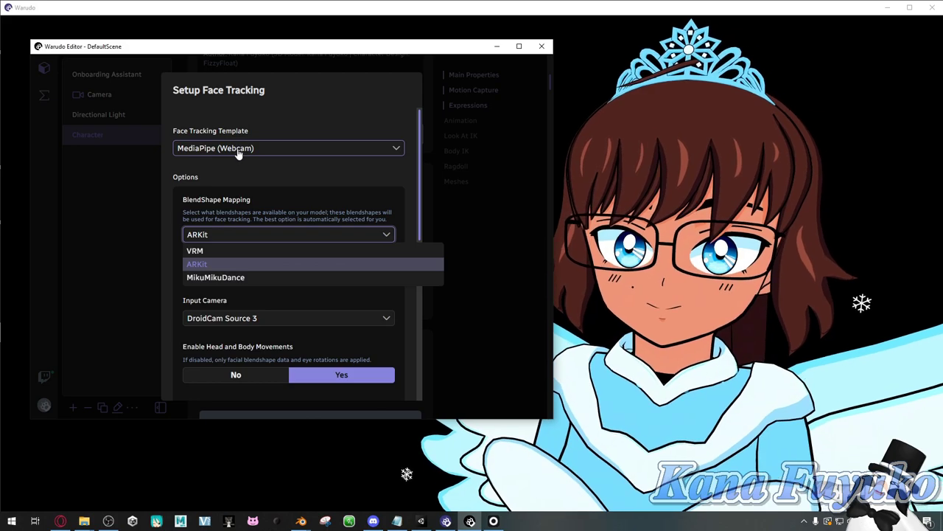
{"action": "left_click", "coordinate": [219, 196]}
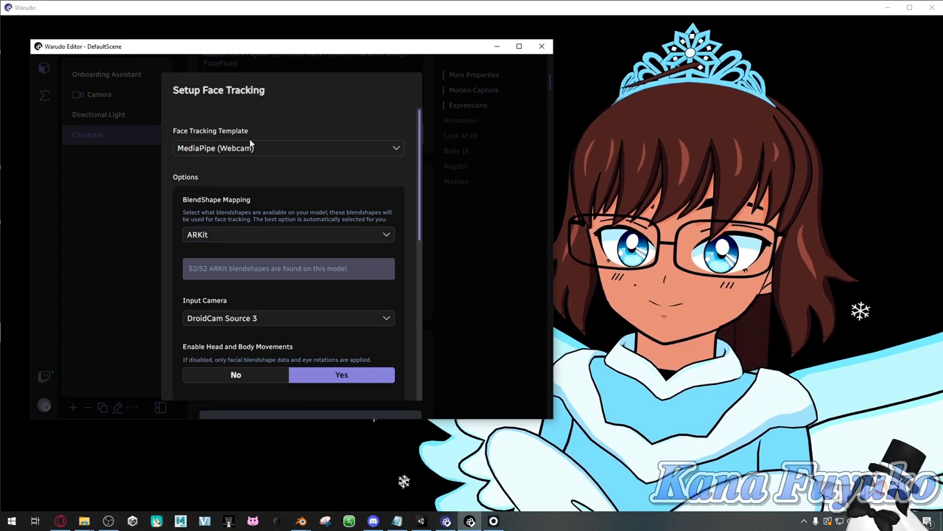
{"action": "left_click", "coordinate": [221, 235]}
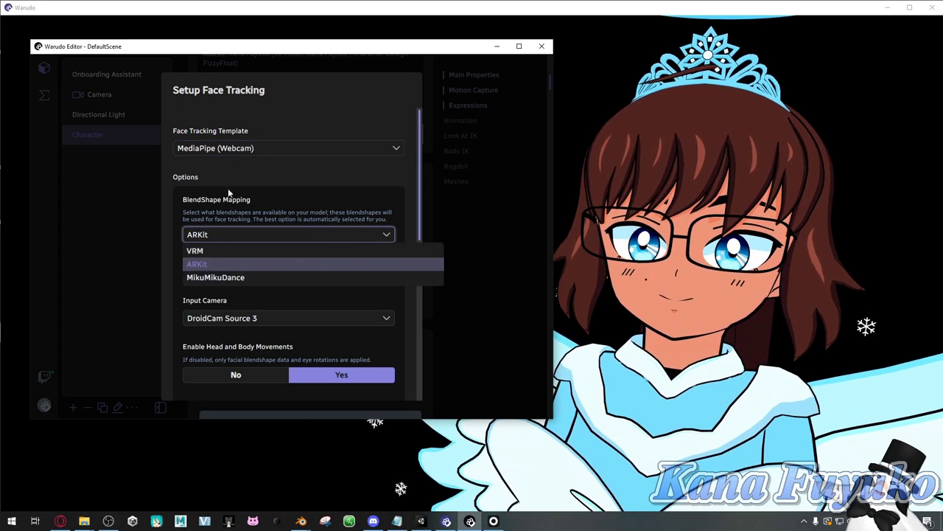
{"action": "left_click", "coordinate": [242, 147]}
Switch the Face Tracking Template to iFacialMocap (iPhone / iPad), keeping ARKit mapping.
{"action": "left_click", "coordinate": [243, 148]}
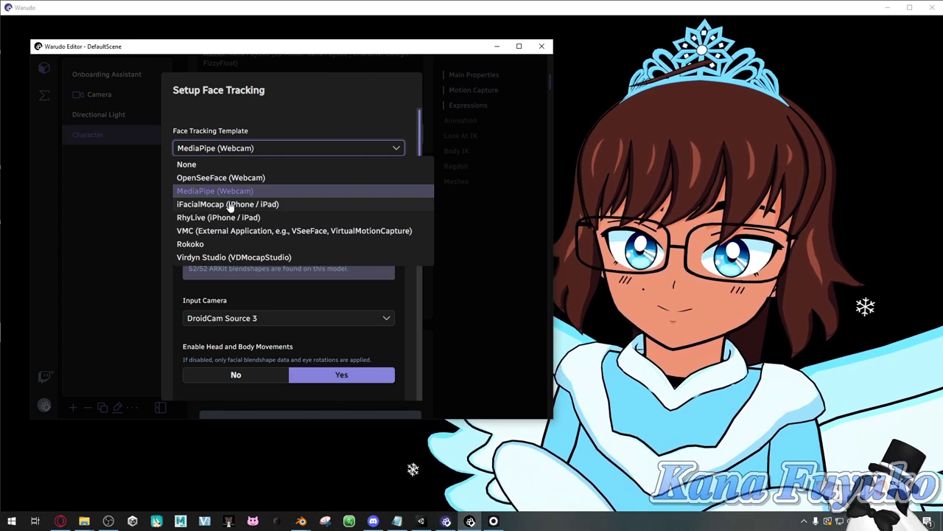
{"action": "left_click", "coordinate": [229, 205]}
{"action": "left_click", "coordinate": [236, 234]}
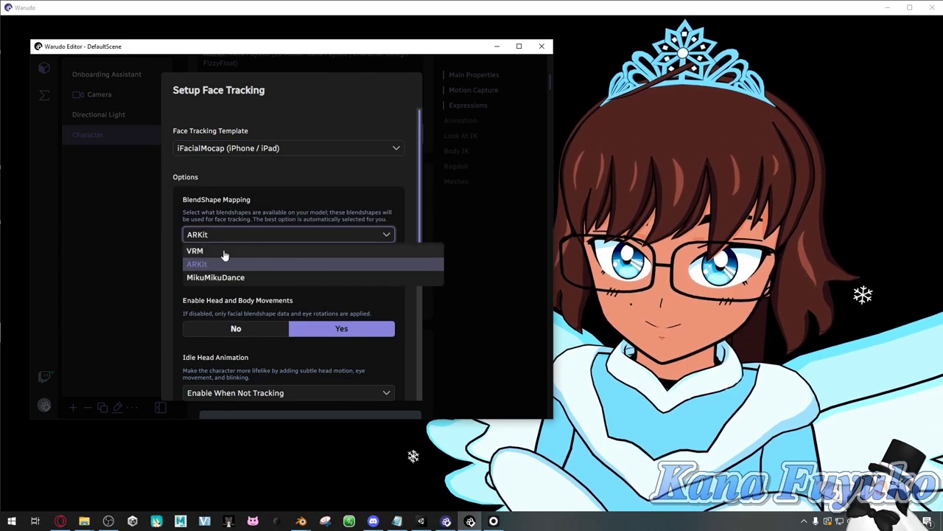
{"action": "left_click", "coordinate": [205, 176]}
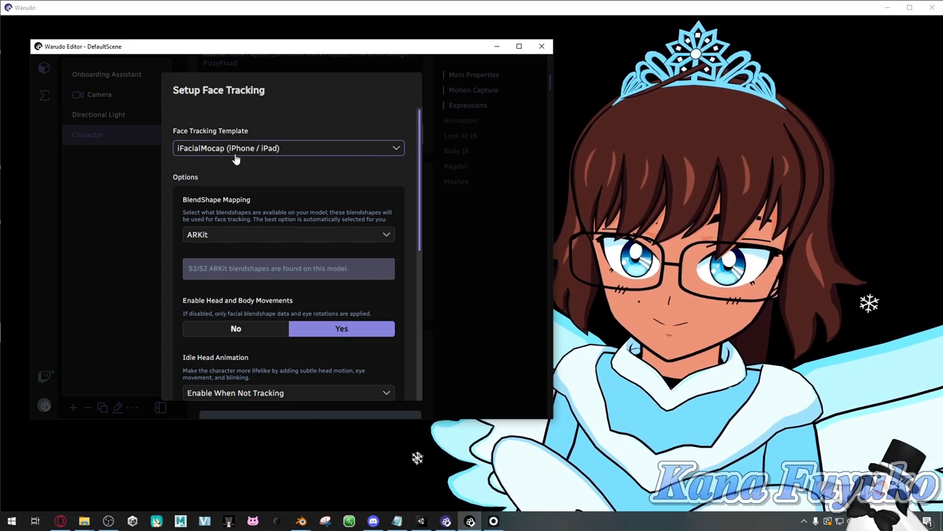
{"action": "left_click", "coordinate": [251, 148]}
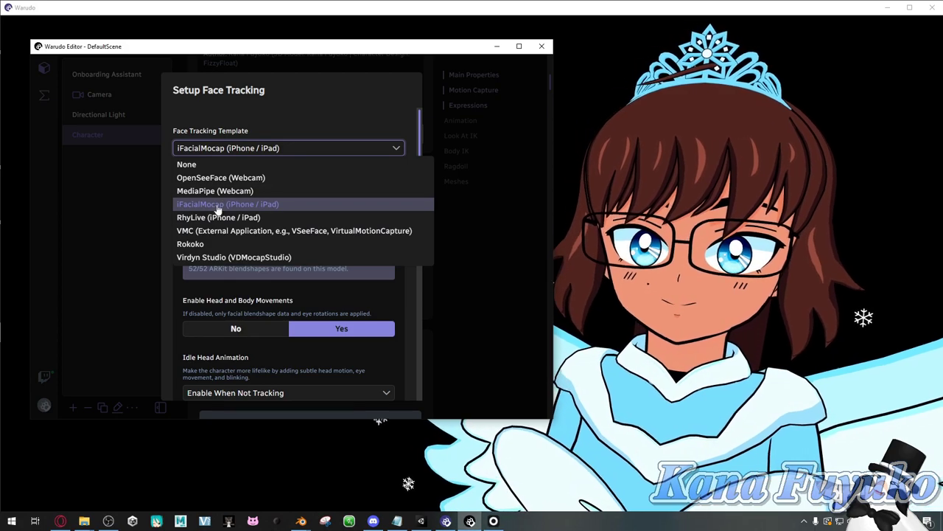
{"action": "left_click", "coordinate": [265, 151]}
Test MikuMikuDance and VRM blendshape mappings, then return to ARKit with 52/52 found.
{"action": "left_click", "coordinate": [229, 236]}
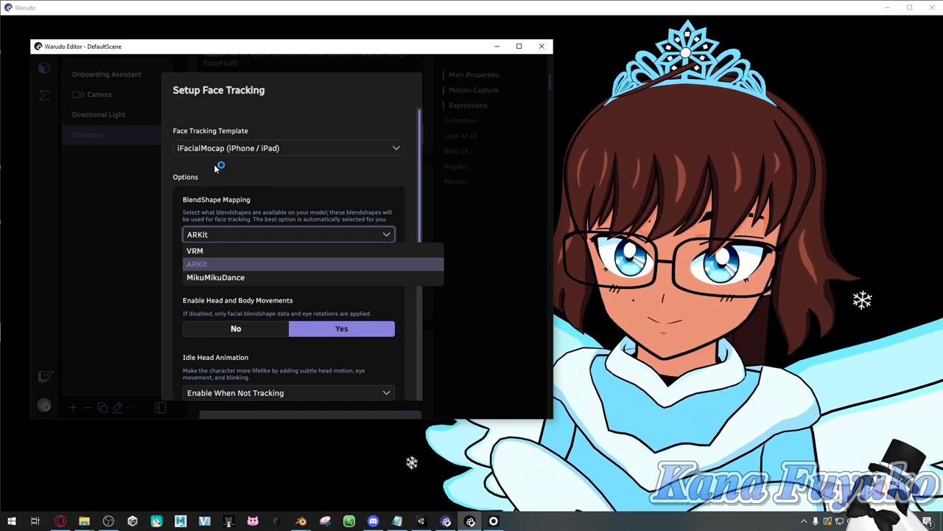
{"action": "left_click", "coordinate": [253, 277]}
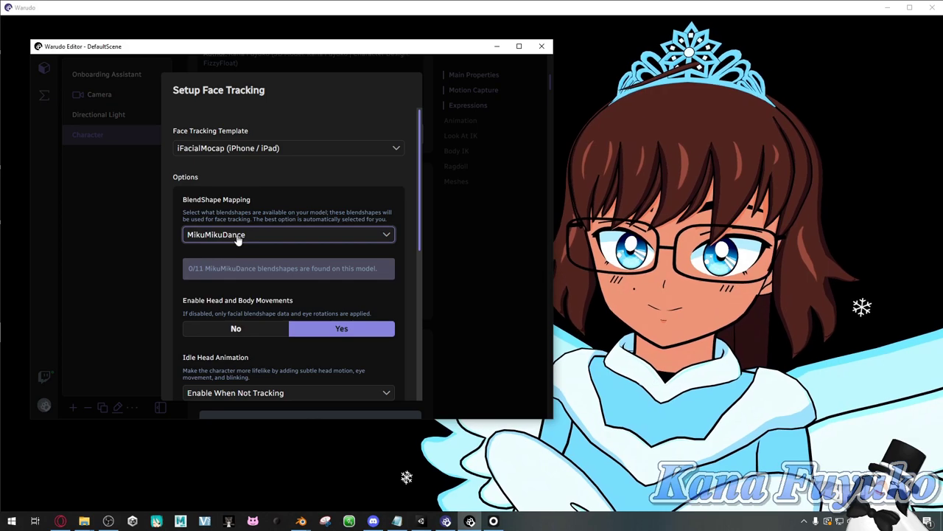
{"action": "left_click", "coordinate": [253, 234]}
{"action": "left_click", "coordinate": [242, 251]}
{"action": "left_click", "coordinate": [243, 236]}
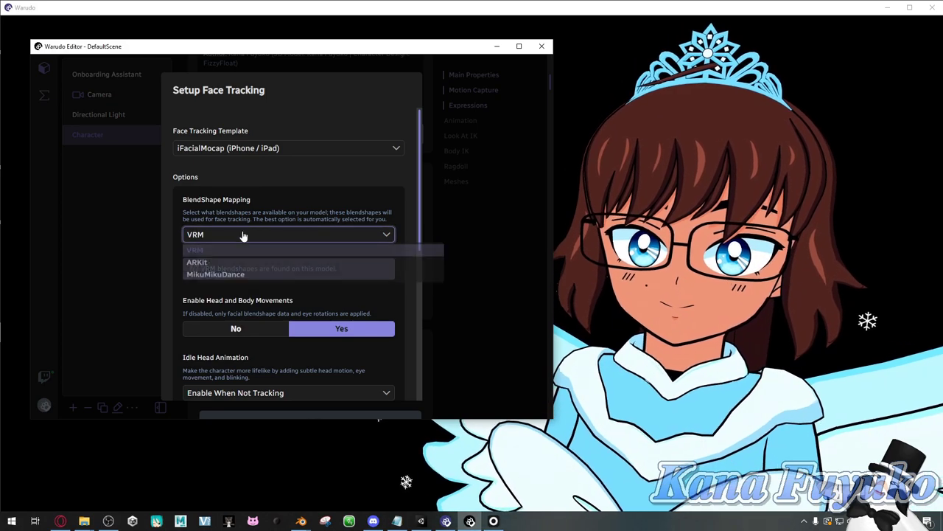
{"action": "left_click", "coordinate": [228, 264]}
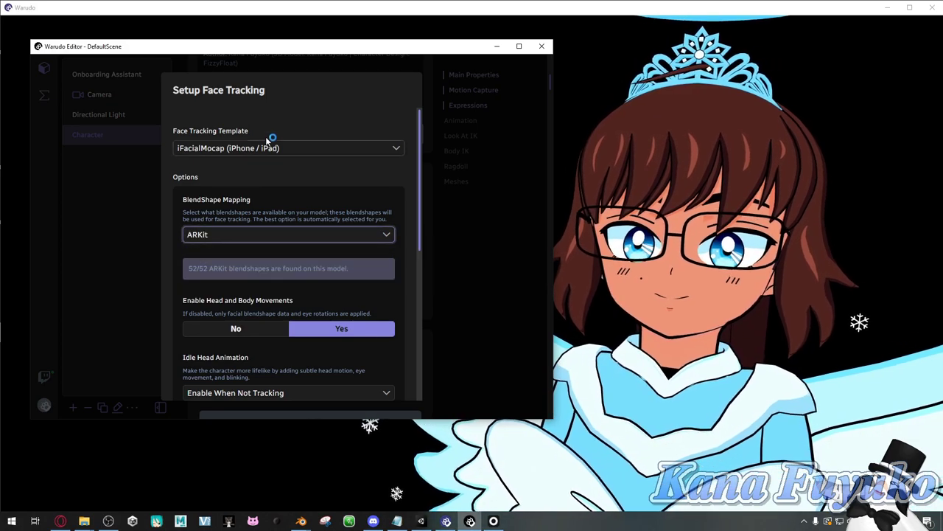
{"action": "left_click", "coordinate": [243, 236]}
{"action": "left_click", "coordinate": [273, 149]}
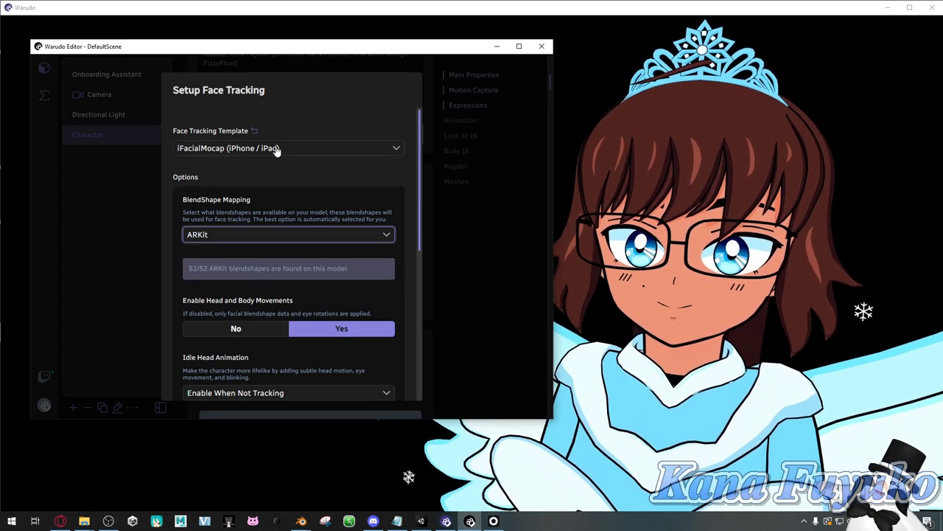
{"action": "left_click", "coordinate": [273, 150]}
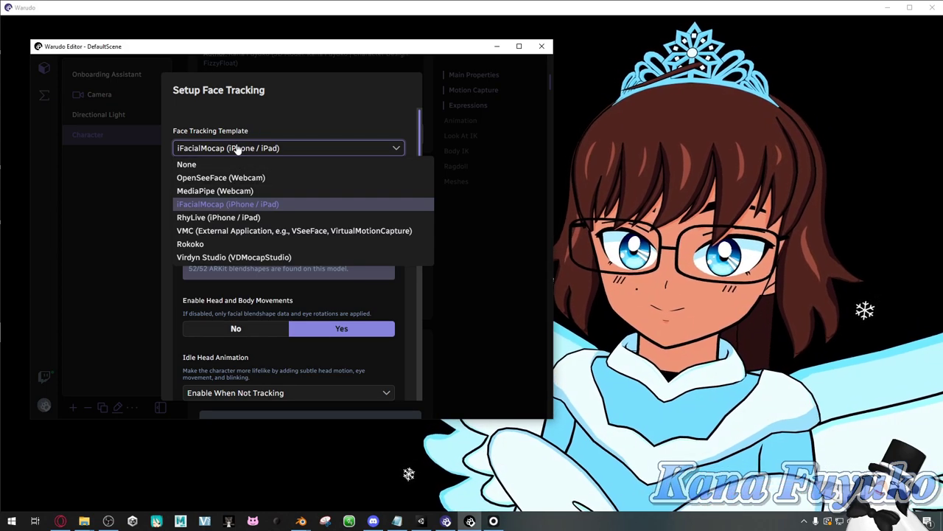
Keep iFacialMocap and toggle Enable Head and Body Movements off, then back to Yes.
{"action": "left_click", "coordinate": [237, 150]}
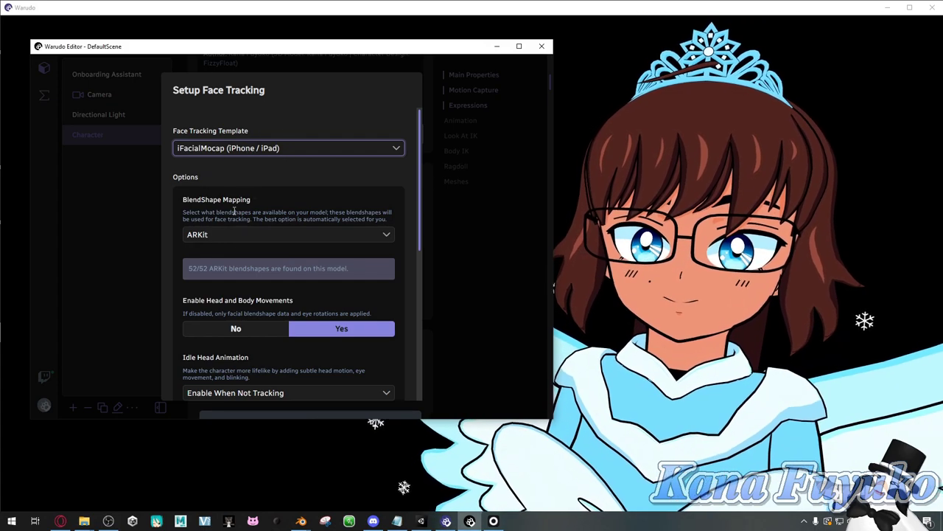
{"action": "scroll", "coordinate": [235, 211], "scroll_direction": "down", "scroll_amount": 3}
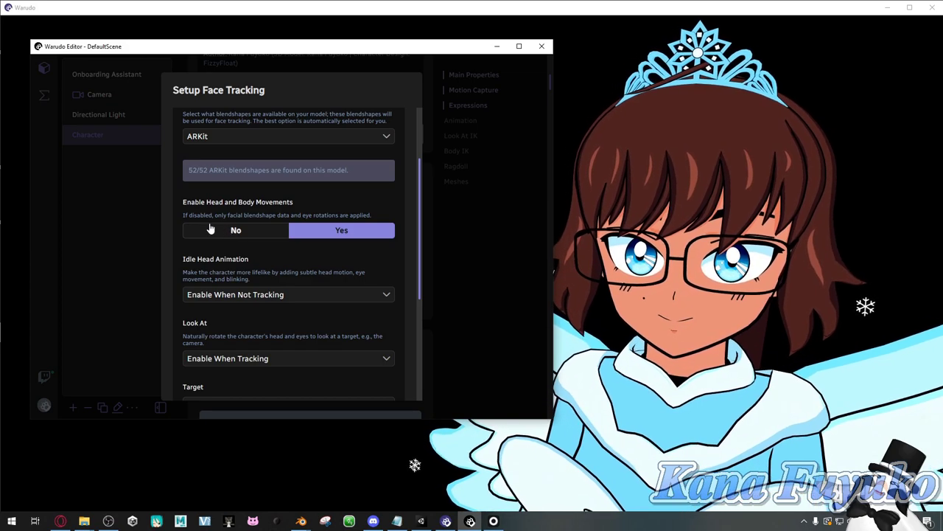
{"action": "left_click", "coordinate": [237, 230]}
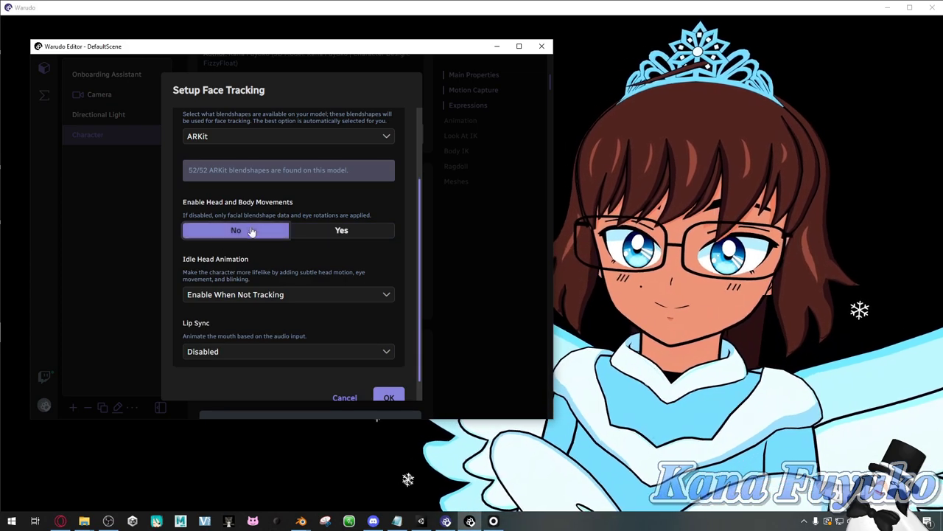
{"action": "left_click", "coordinate": [341, 230]}
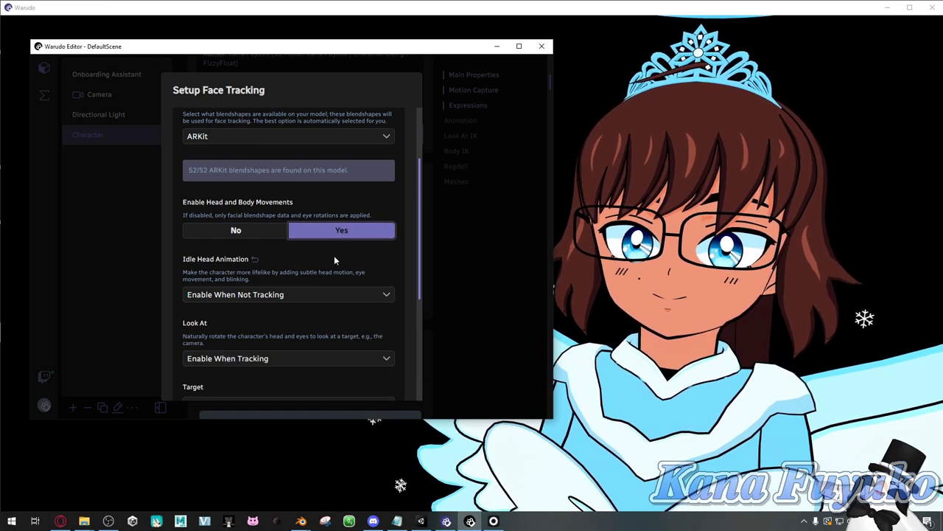
Keep Idle Head Animation on when not tracking and Look At on when tracking.
{"action": "scroll", "coordinate": [238, 265], "scroll_direction": "down", "scroll_amount": 1}
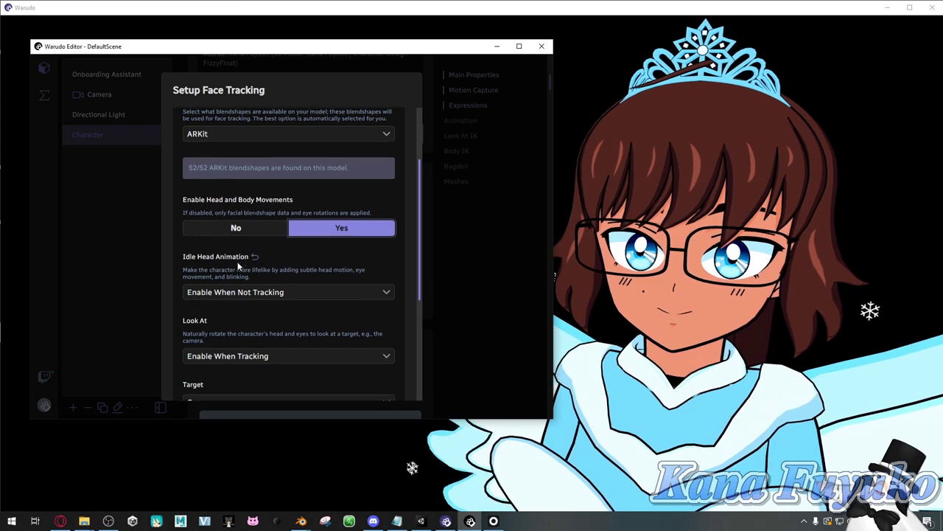
{"action": "scroll", "coordinate": [238, 265], "scroll_direction": "down", "scroll_amount": 3}
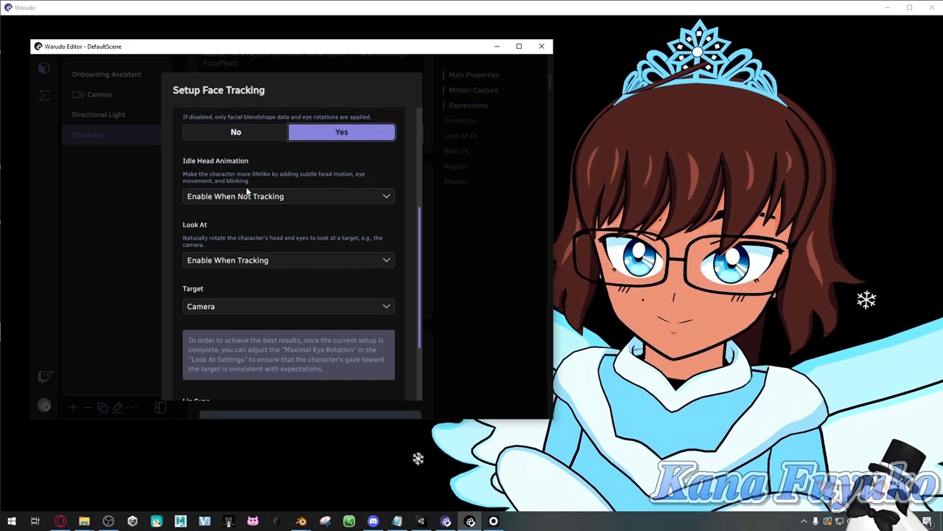
{"action": "left_click", "coordinate": [277, 197]}
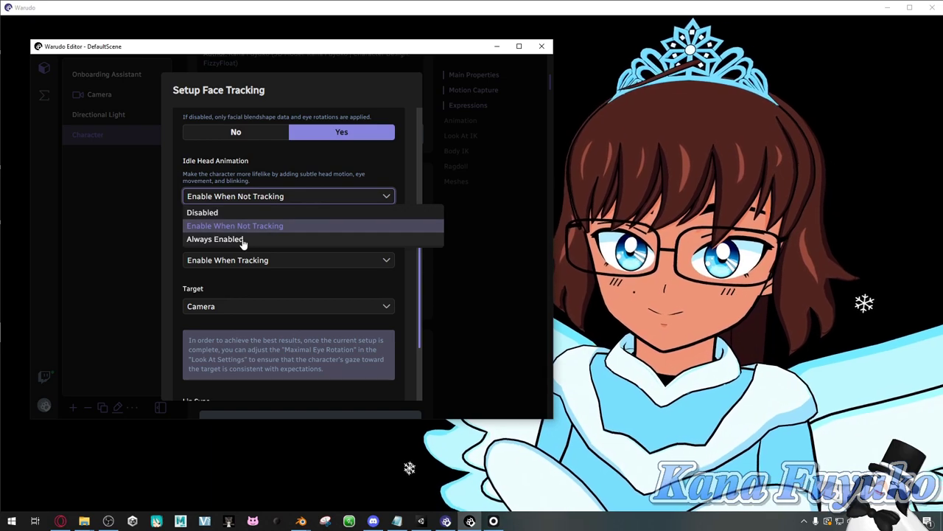
{"action": "left_click", "coordinate": [243, 226]}
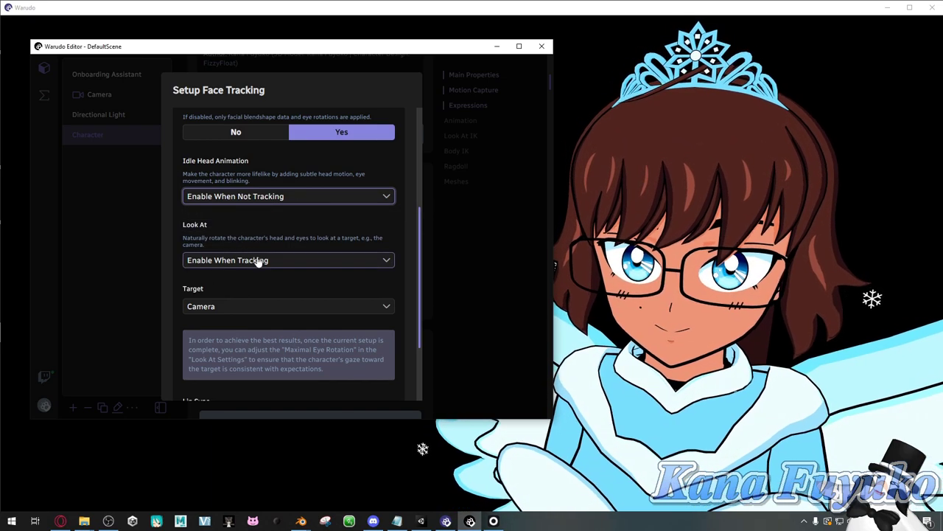
{"action": "left_click", "coordinate": [258, 262]}
{"action": "left_click", "coordinate": [258, 262]}
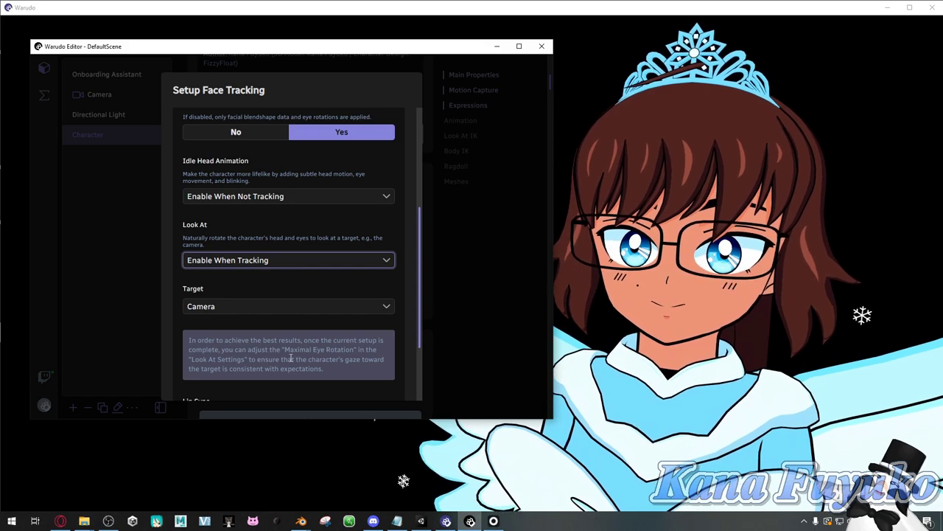
{"action": "scroll", "coordinate": [291, 359], "scroll_direction": "down", "scroll_amount": 2}
{"action": "scroll", "coordinate": [221, 339], "scroll_direction": "down", "scroll_amount": 2}
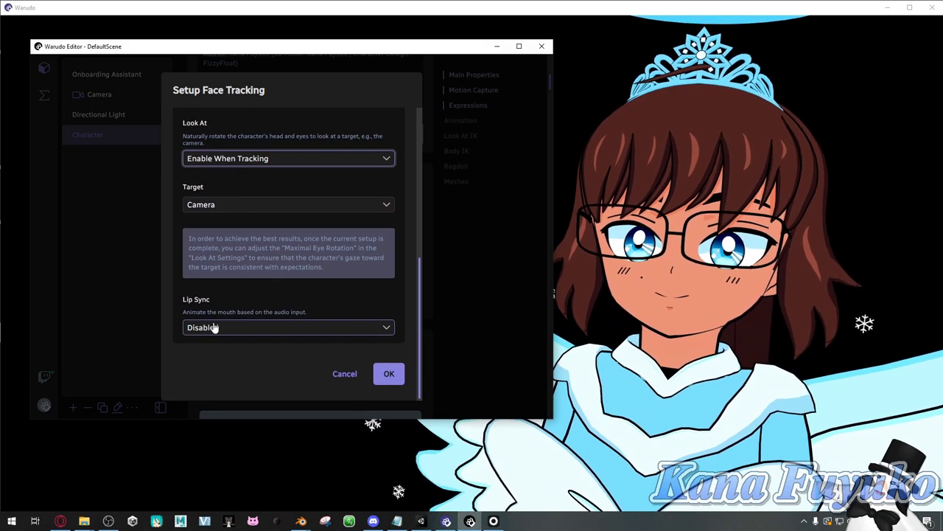
Keep Lip Sync disabled, confirm face tracking, and list the pose tracking templates.
{"action": "left_click", "coordinate": [212, 328]}
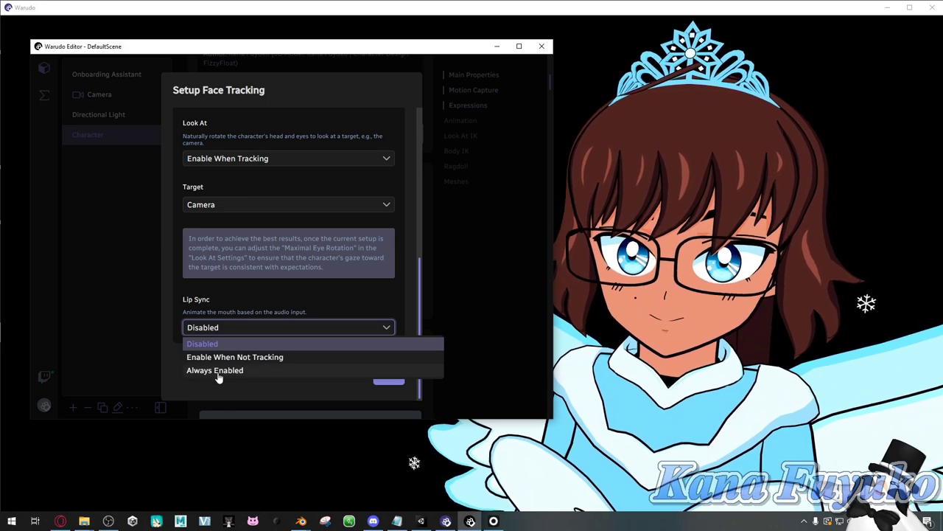
{"action": "left_click", "coordinate": [233, 318]}
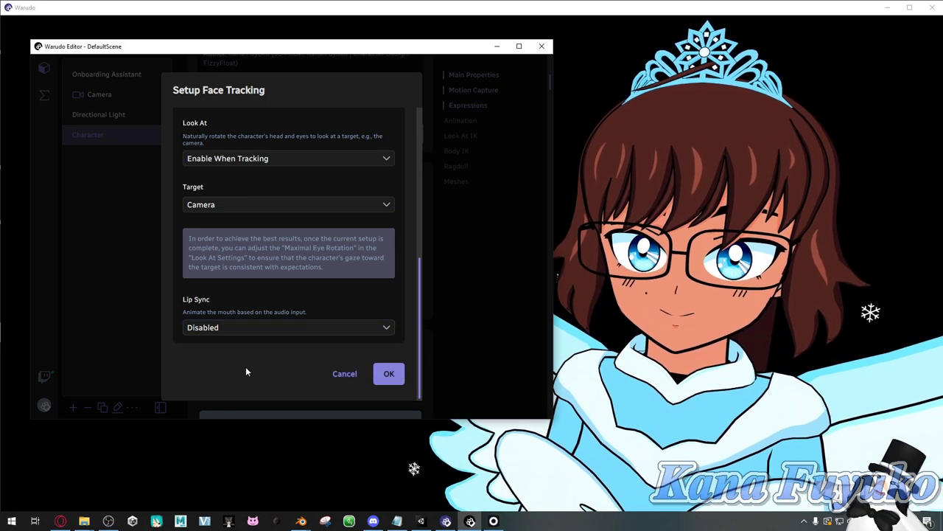
{"action": "scroll", "coordinate": [221, 339], "scroll_direction": "up", "scroll_amount": 4}
{"action": "scroll", "coordinate": [226, 336], "scroll_direction": "down", "scroll_amount": 3}
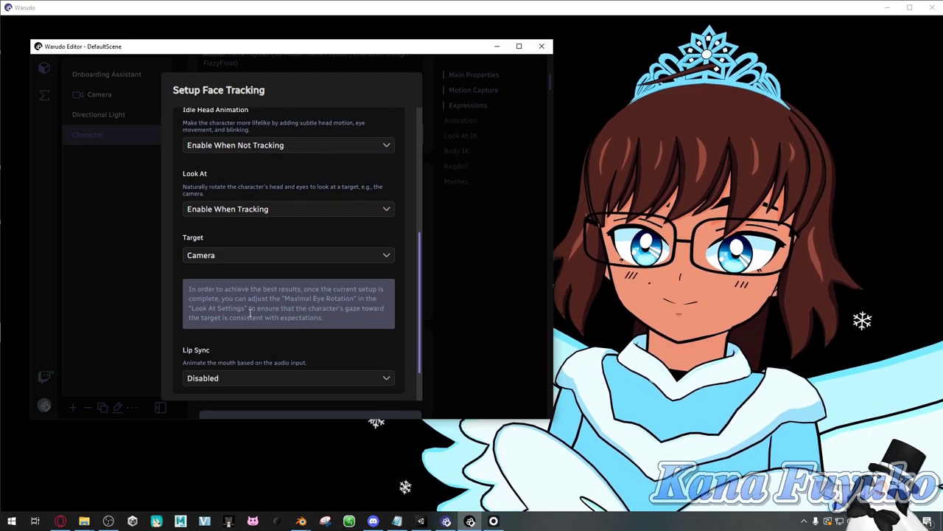
{"action": "scroll", "coordinate": [251, 313], "scroll_direction": "down", "scroll_amount": 2}
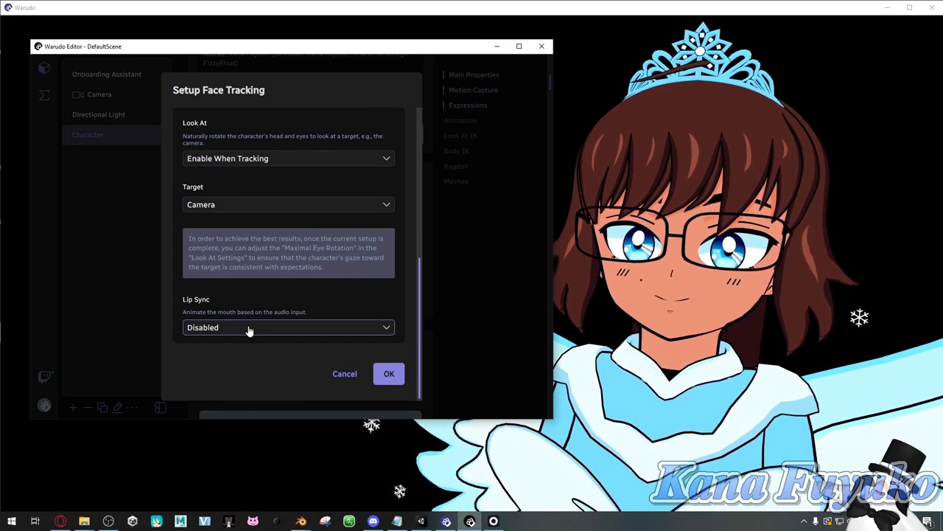
{"action": "left_click", "coordinate": [248, 330]}
{"action": "left_click", "coordinate": [275, 343]}
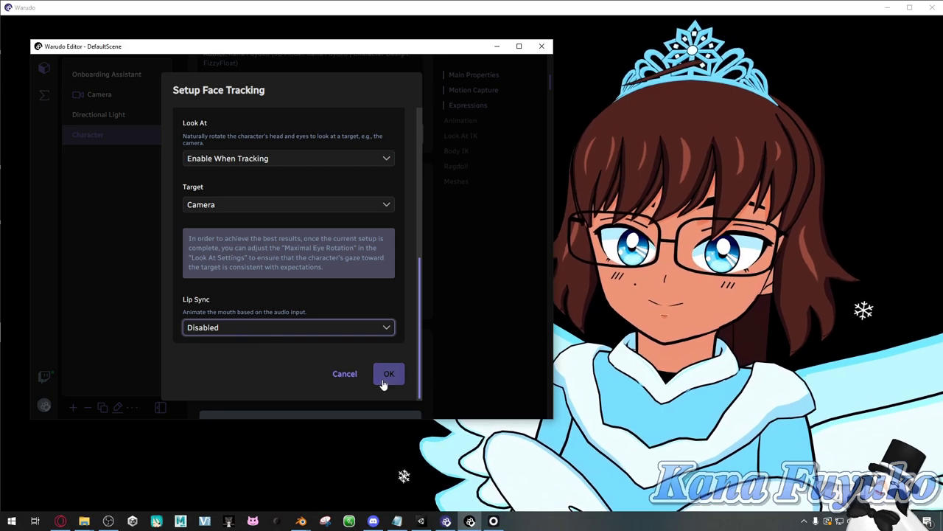
{"action": "left_click", "coordinate": [388, 375]}
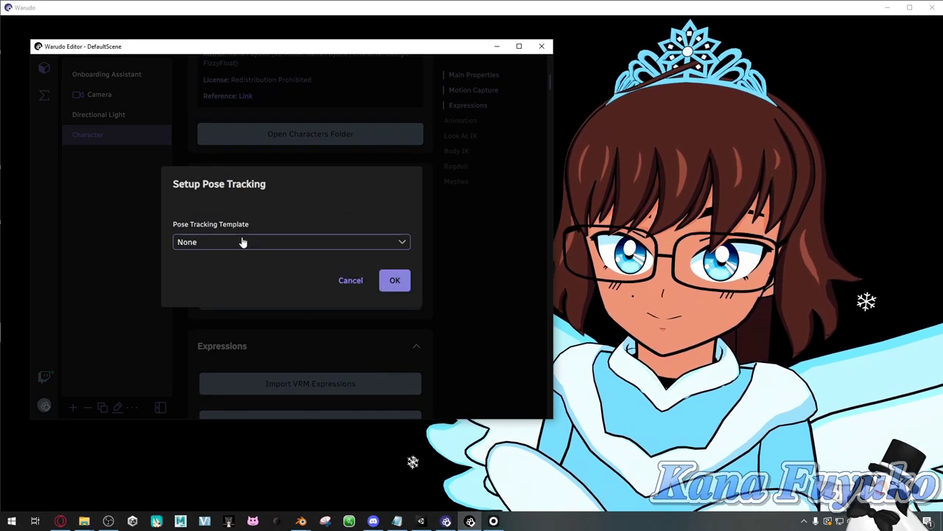
{"action": "left_click", "coordinate": [247, 242]}
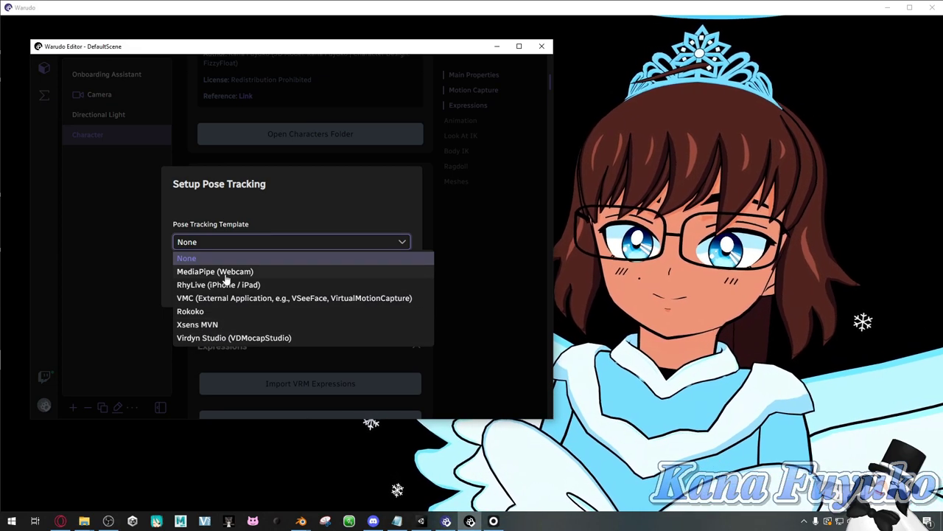
Select MediaPipe (Webcam) as the Pose Tracking Template and turn on Use Keyboard.
{"action": "left_click", "coordinate": [225, 274]}
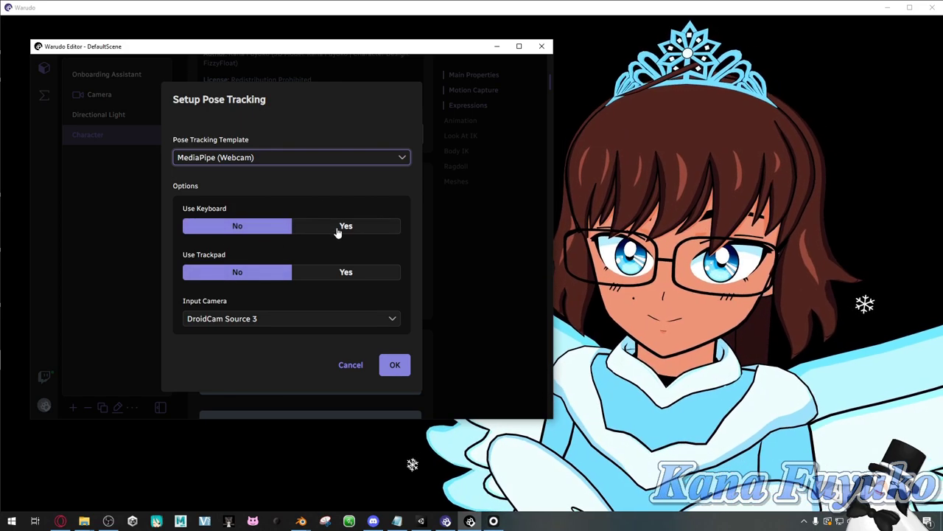
{"action": "left_click", "coordinate": [338, 230]}
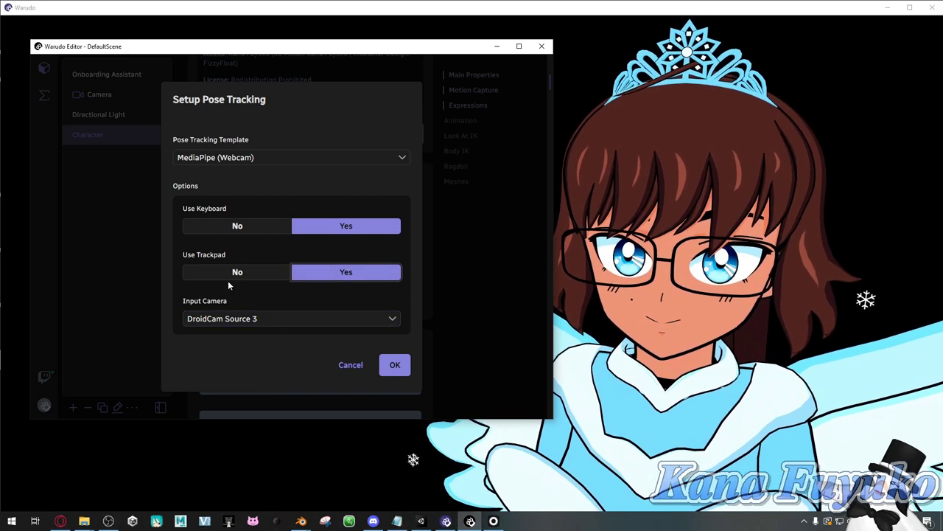
Keep DroidCam Source 3 as Input Camera and confirm the pose tracking setup.
{"action": "left_click", "coordinate": [251, 322]}
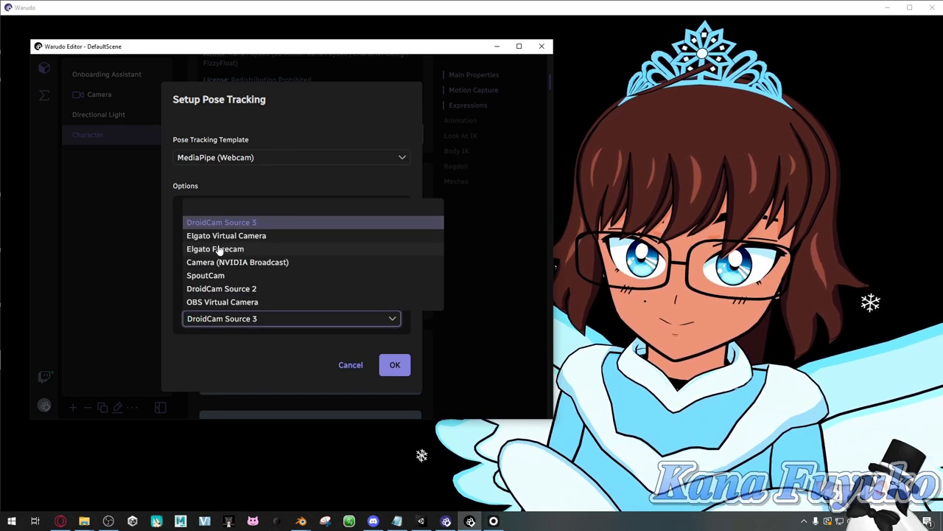
{"action": "left_click", "coordinate": [239, 326]}
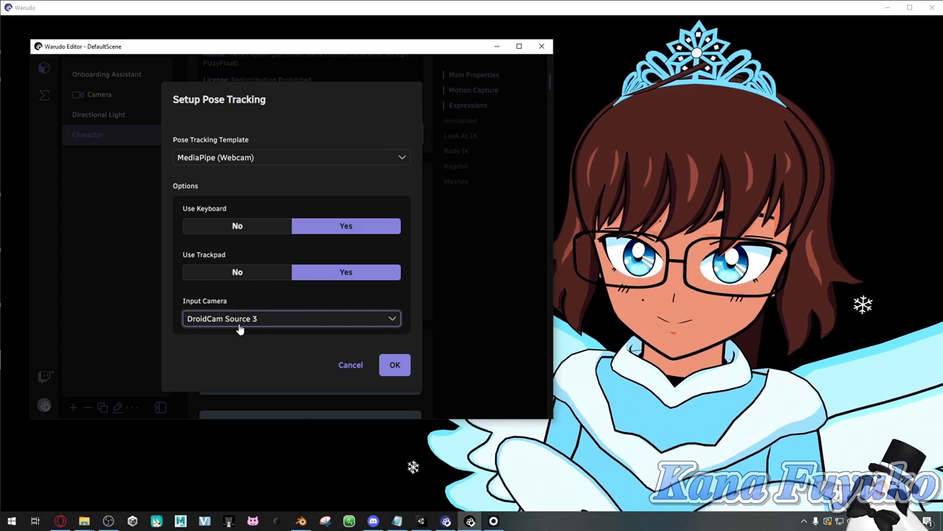
{"action": "left_click", "coordinate": [266, 321]}
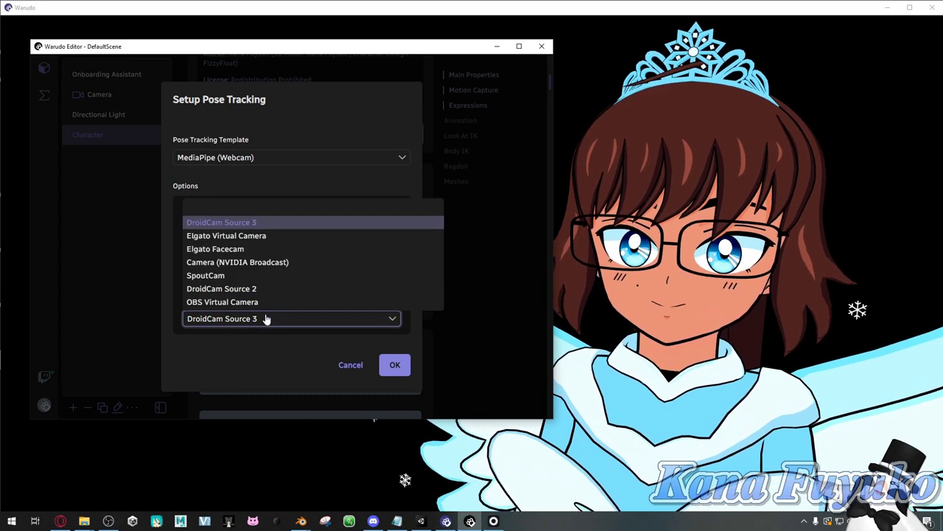
{"action": "left_click", "coordinate": [267, 319]}
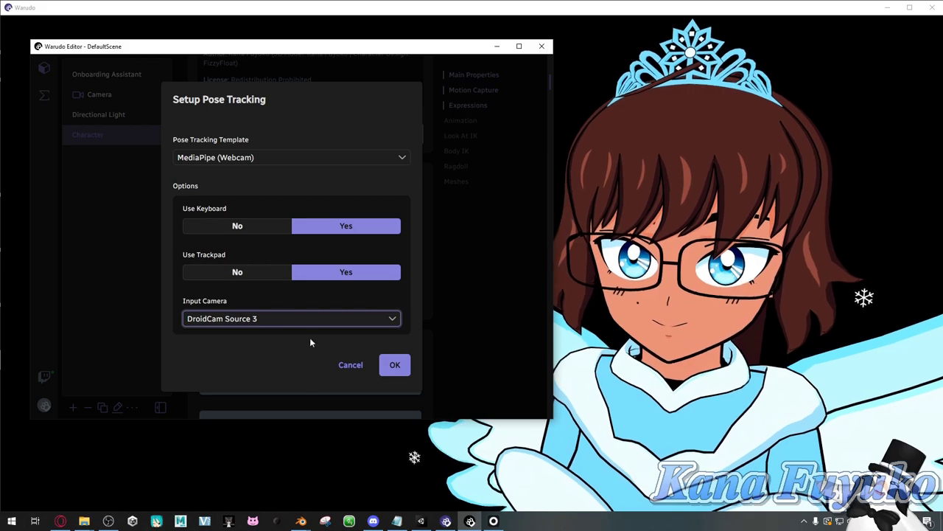
{"action": "left_click", "coordinate": [394, 364]}
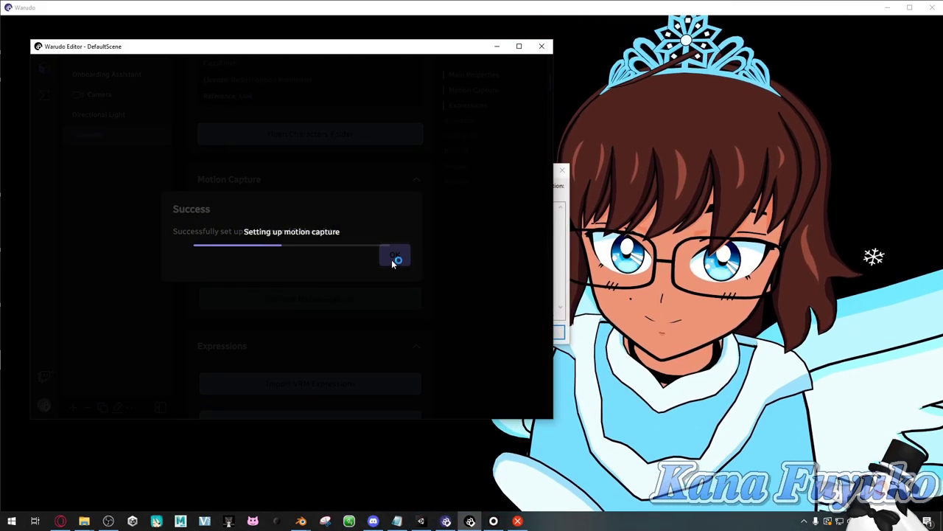
Acknowledge the Success message (4 assets, 2 blueprints) and close the 'Camera is not valid' error.
{"action": "left_click", "coordinate": [395, 258]}
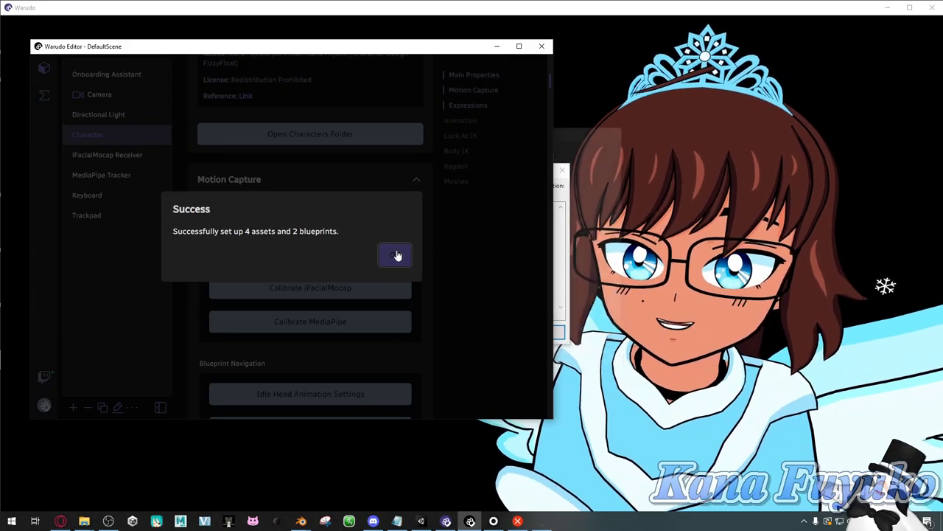
{"action": "left_click", "coordinate": [399, 255]}
{"action": "left_click", "coordinate": [679, 158]}
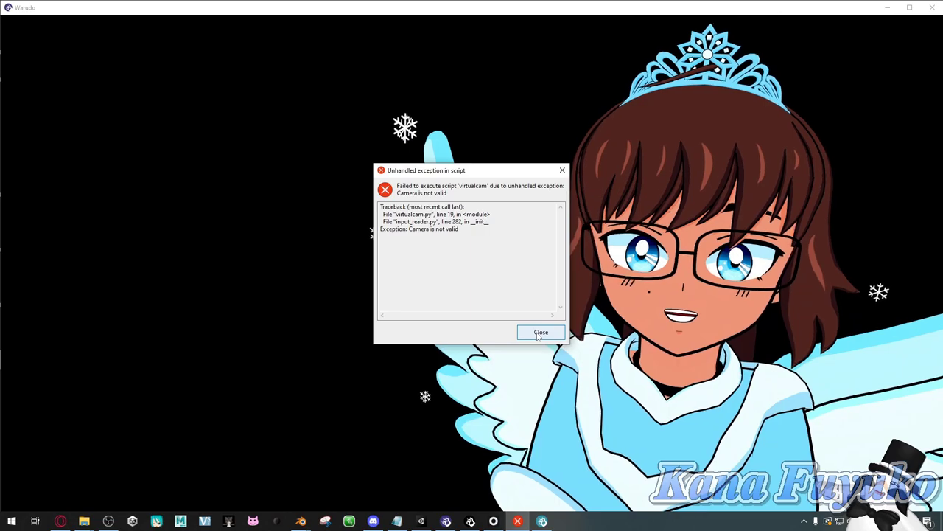
{"action": "left_click", "coordinate": [540, 332]}
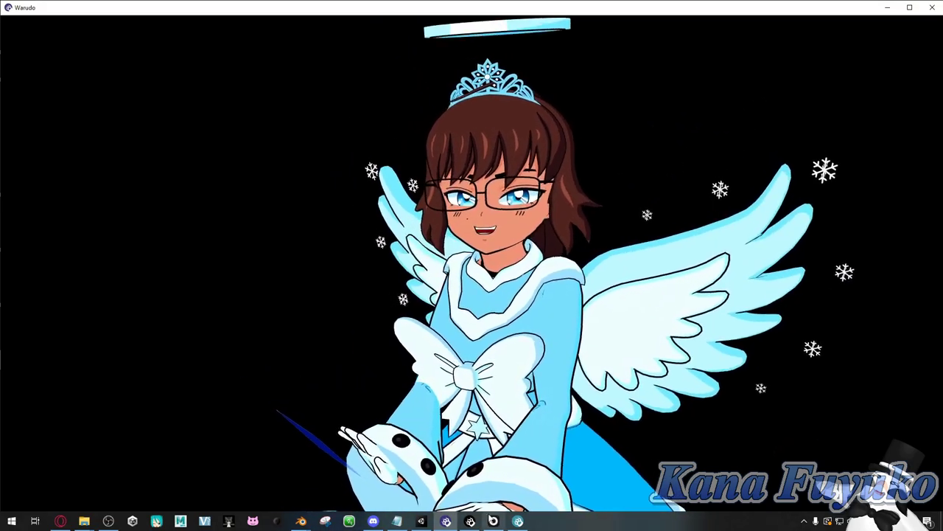
Select the Keyboard and Trackpad props and check how they sit by the avatar's hands.
{"action": "key", "text": "alt+Tab"}
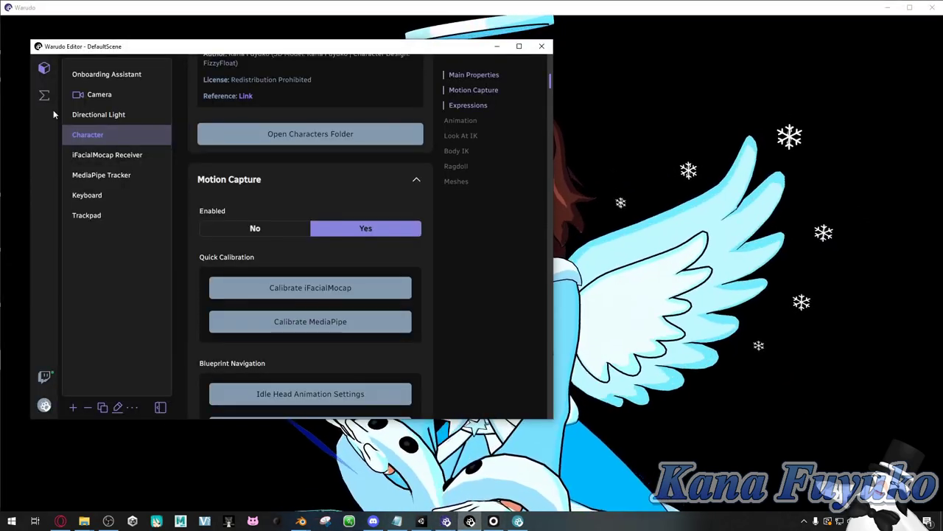
{"action": "left_click", "coordinate": [110, 195]}
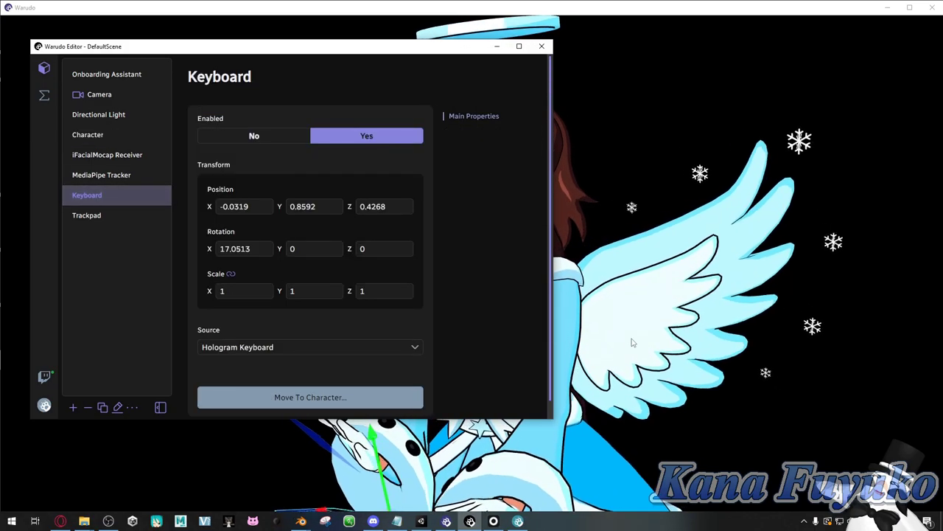
{"action": "key", "text": "alt+Tab"}
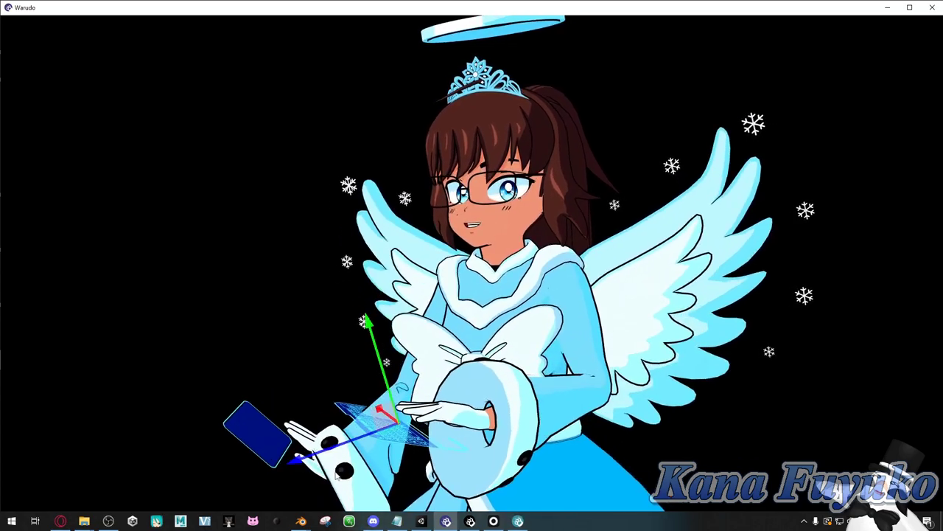
{"action": "key", "text": "alt+Tab"}
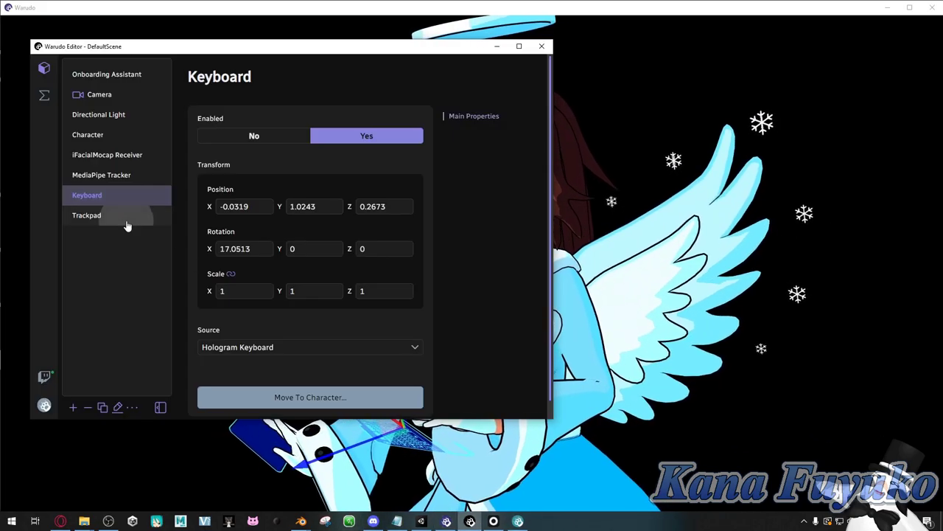
{"action": "left_click", "coordinate": [103, 215]}
{"action": "left_click", "coordinate": [652, 359]}
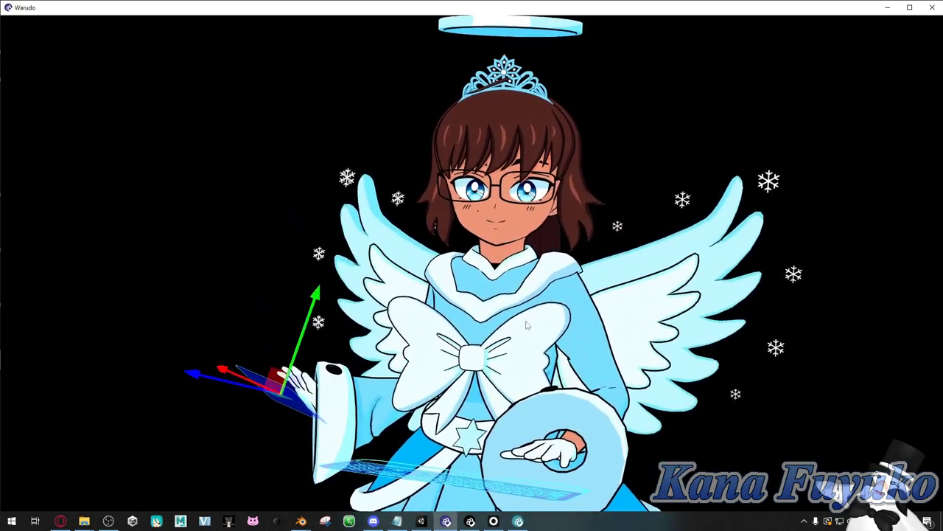
Set Enabled to No for both the hologram Trackpad and Keyboard props.
{"action": "key", "text": "alt+Tab"}
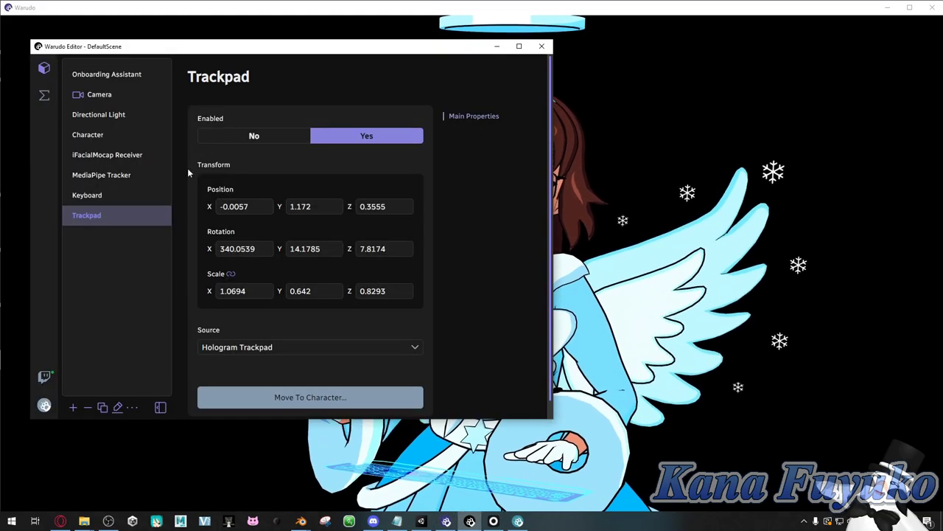
{"action": "left_click", "coordinate": [225, 138]}
{"action": "left_click", "coordinate": [140, 196]}
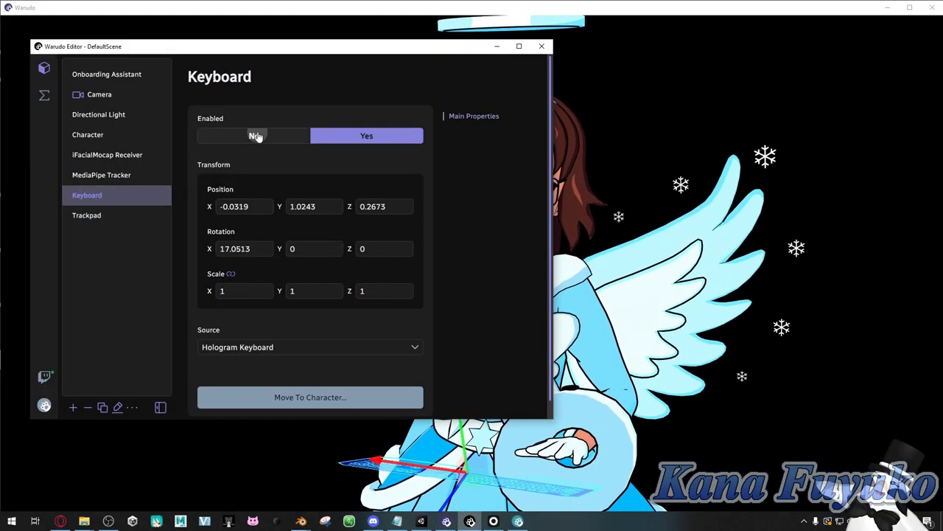
{"action": "left_click", "coordinate": [253, 135]}
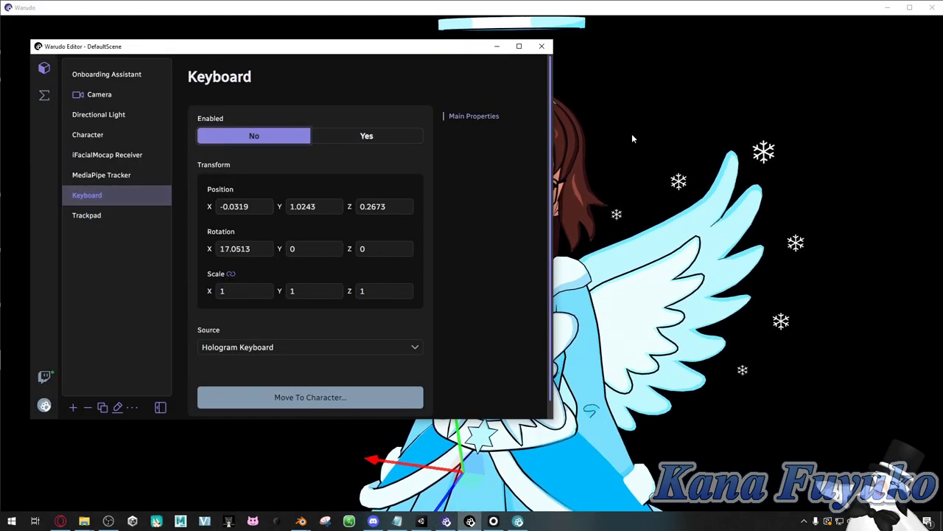
Select the iFacialMocap Receiver and move the editor window off the avatar view.
{"action": "left_click", "coordinate": [107, 155]}
{"action": "scroll", "coordinate": [251, 166], "scroll_direction": "down", "scroll_amount": 3}
{"action": "left_click_drag", "start_coordinate": [258, 45], "coordinate": [0, 46]}
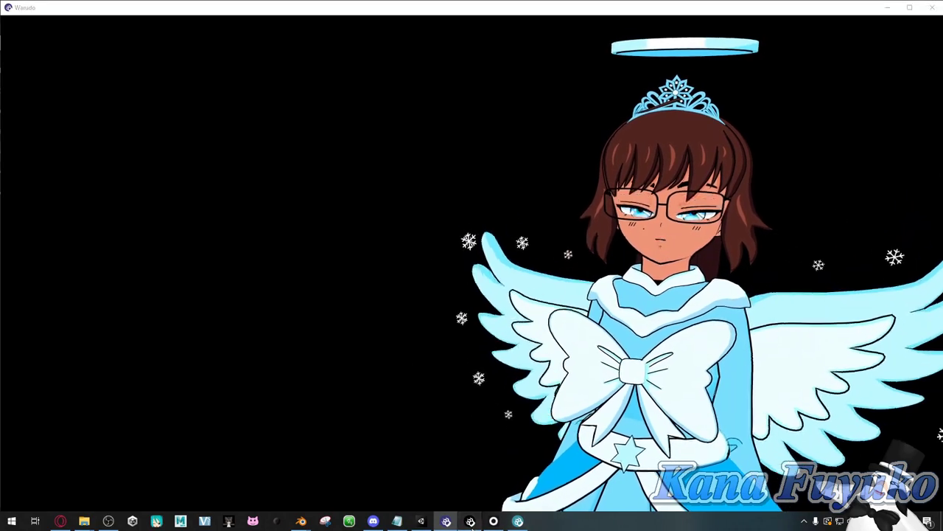
Set Head Movement Intensity X to 11.14 and Maximal Head Translation X to 12.4, raising both Y values.
{"action": "left_click", "coordinate": [470, 520]}
{"action": "left_click_drag", "start_coordinate": [360, 49], "coordinate": [398, 48]}
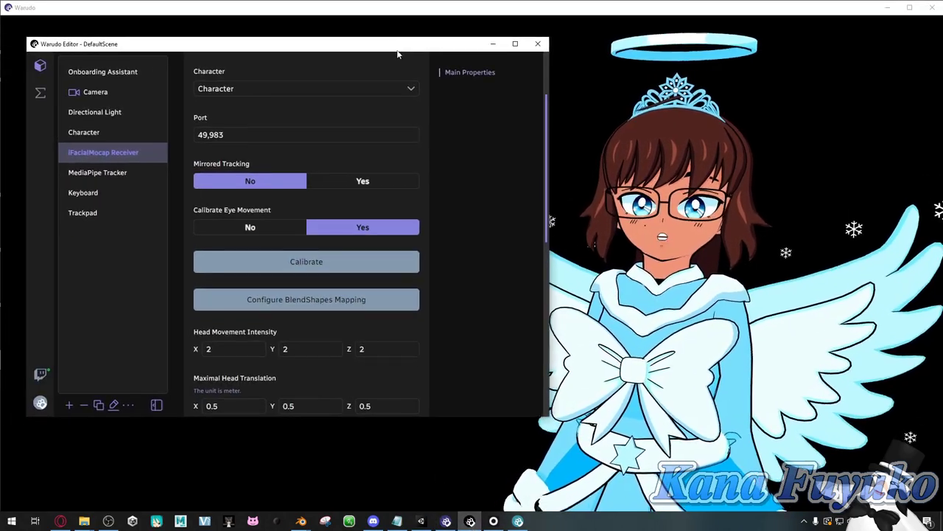
{"action": "scroll", "coordinate": [393, 206], "scroll_direction": "up", "scroll_amount": 1}
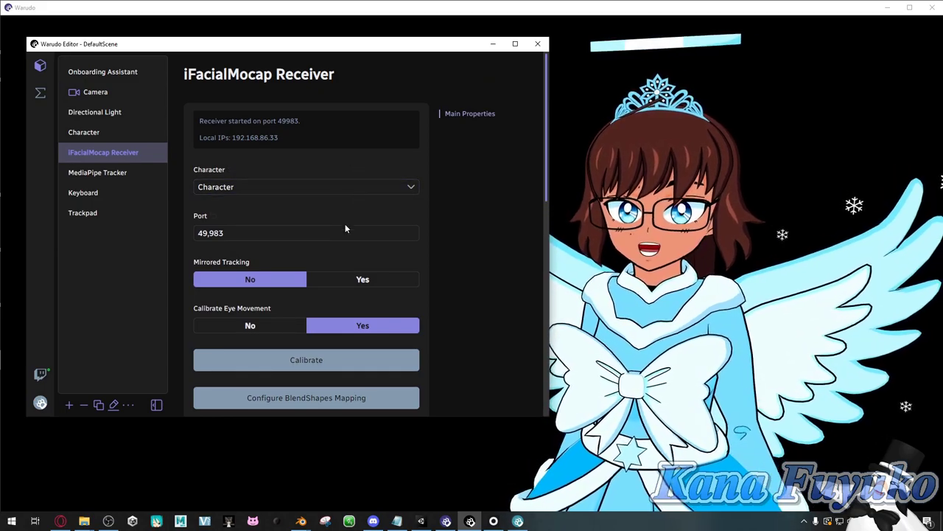
{"action": "scroll", "coordinate": [316, 259], "scroll_direction": "down", "scroll_amount": 5}
{"action": "left_click_drag", "start_coordinate": [274, 251], "coordinate": [406, 251]}
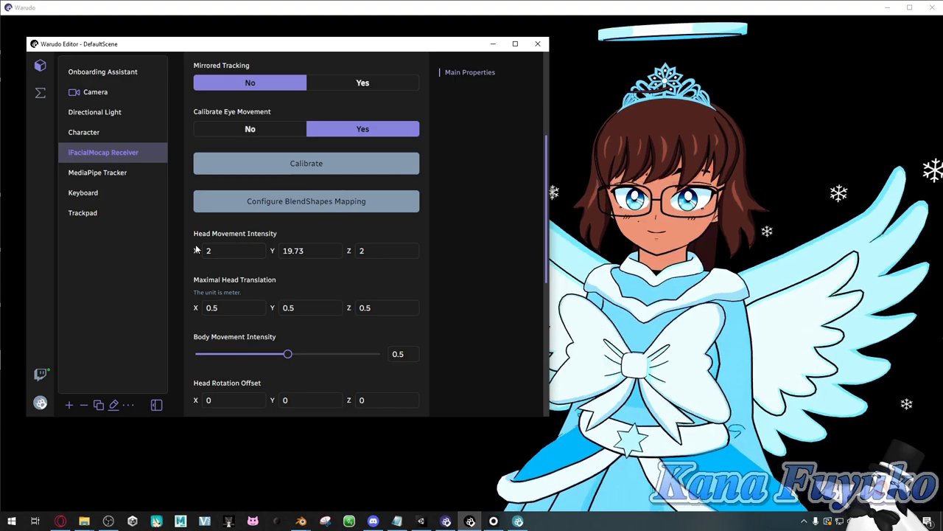
{"action": "left_click_drag", "start_coordinate": [196, 251], "coordinate": [214, 250]}
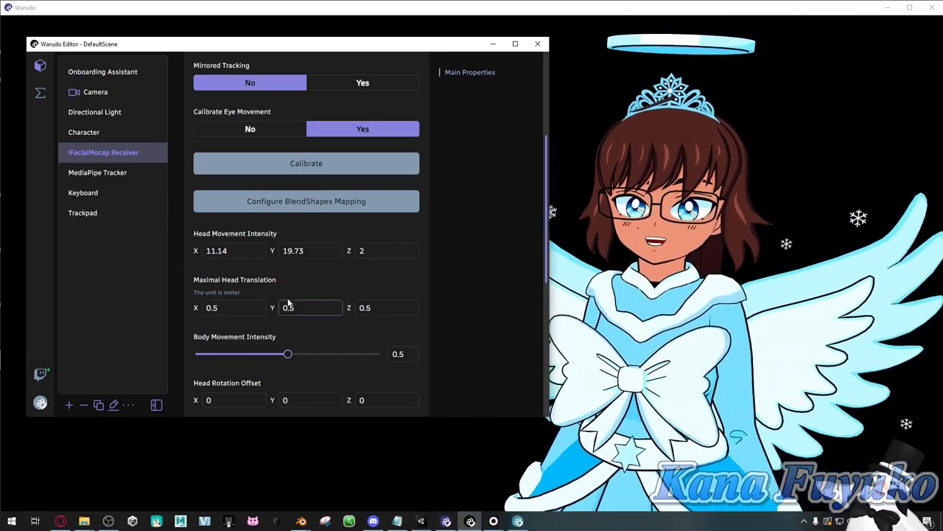
{"action": "left_click_drag", "start_coordinate": [196, 307], "coordinate": [214, 307]}
{"action": "mouse_move", "coordinate": [550, 205]}
{"action": "left_mouse_down"}
{"action": "mouse_move", "coordinate": [562, 204]}
{"action": "mouse_move", "coordinate": [547, 205]}
{"action": "left_mouse_up"}
{"action": "left_click_drag", "start_coordinate": [272, 307], "coordinate": [246, 305]}
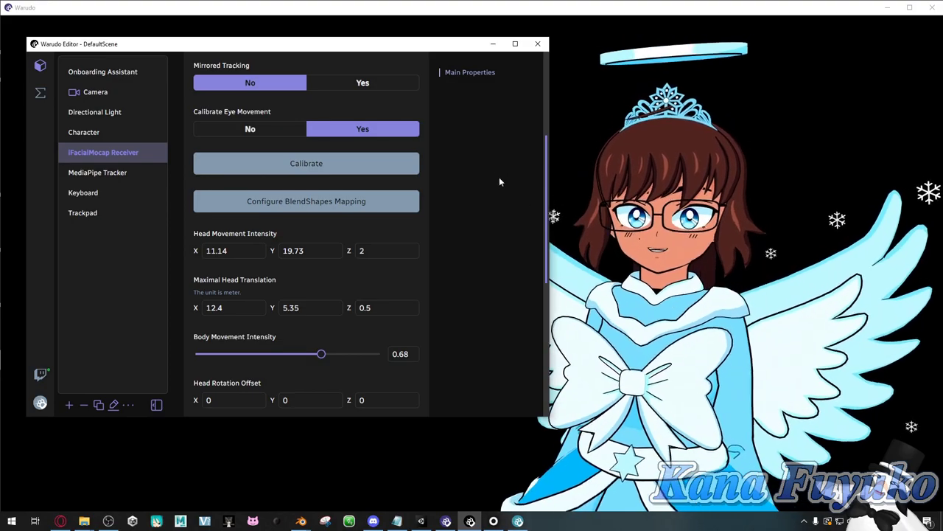
Calibrate the iFacialMocap Receiver until it reports 'Calibrated successfully'.
{"action": "scroll", "coordinate": [494, 198], "scroll_direction": "up", "scroll_amount": 1}
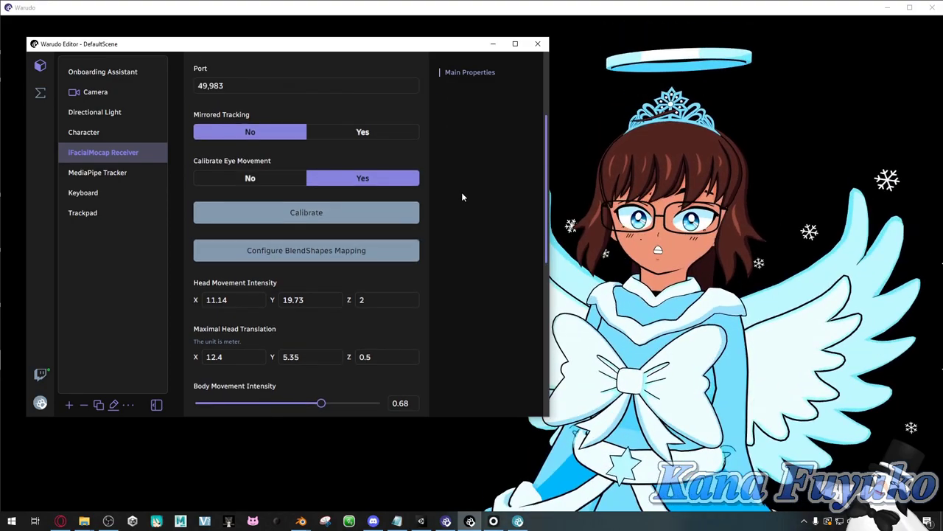
{"action": "scroll", "coordinate": [253, 227], "scroll_direction": "down", "scroll_amount": 2}
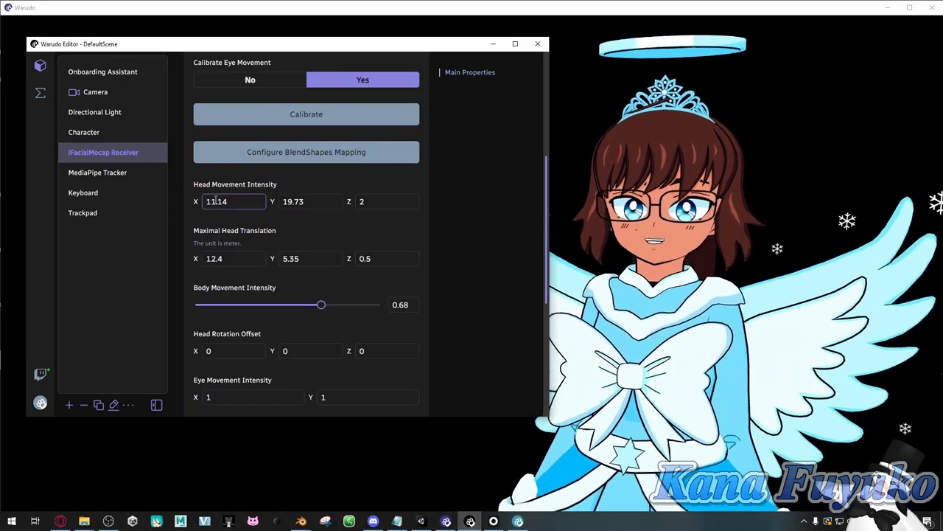
{"action": "scroll", "coordinate": [230, 251], "scroll_direction": "down", "scroll_amount": 1}
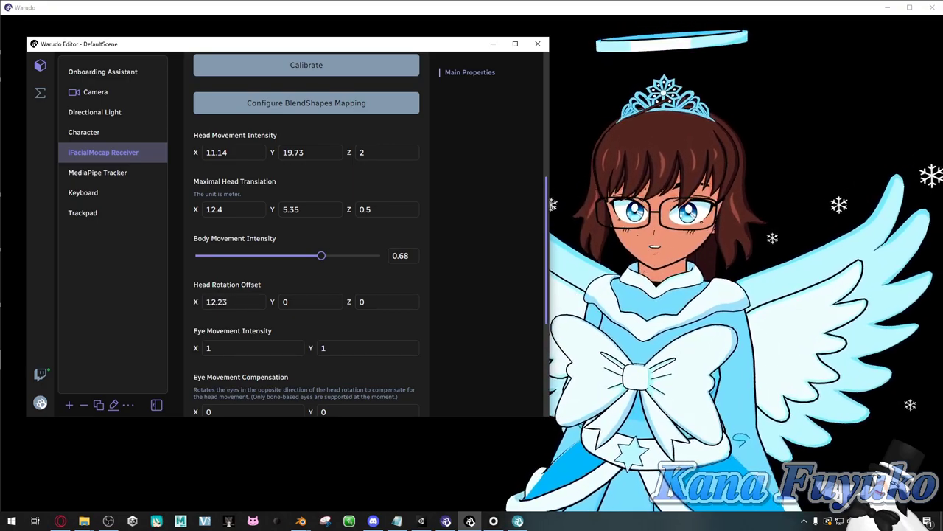
{"action": "scroll", "coordinate": [443, 224], "scroll_direction": "up", "scroll_amount": 5}
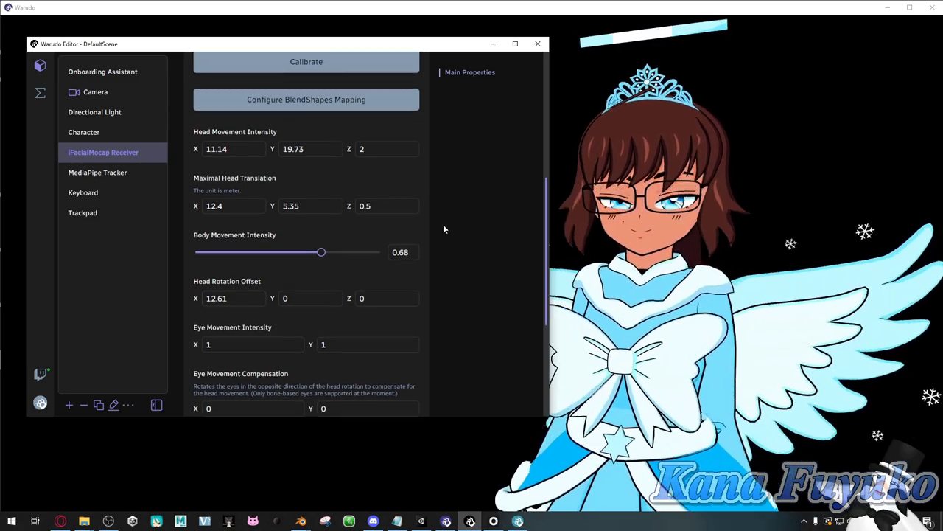
{"action": "left_click", "coordinate": [295, 364]}
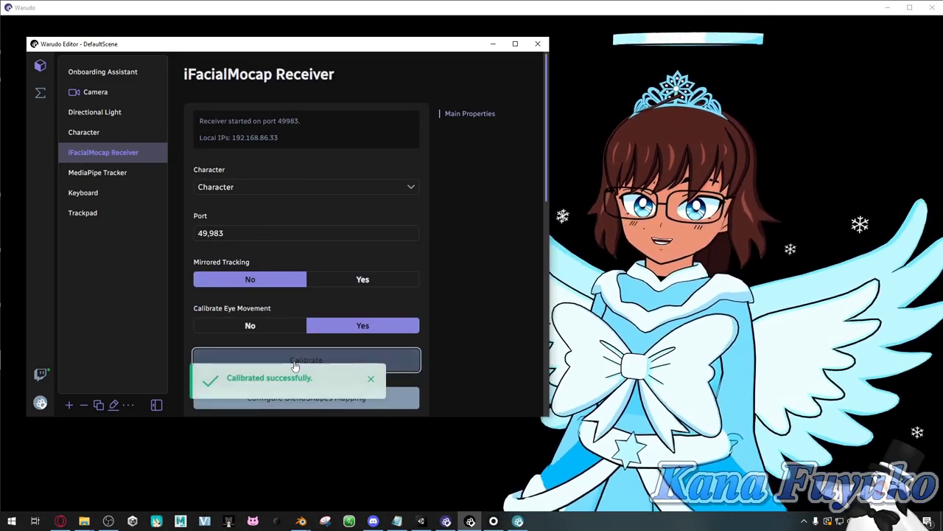
{"action": "scroll", "coordinate": [504, 289], "scroll_direction": "down", "scroll_amount": 4}
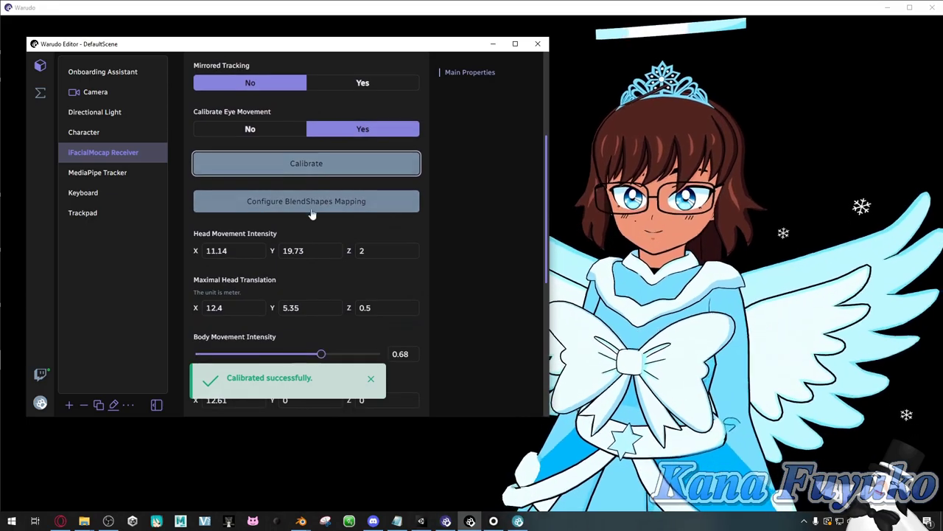
{"action": "left_click", "coordinate": [270, 204]}
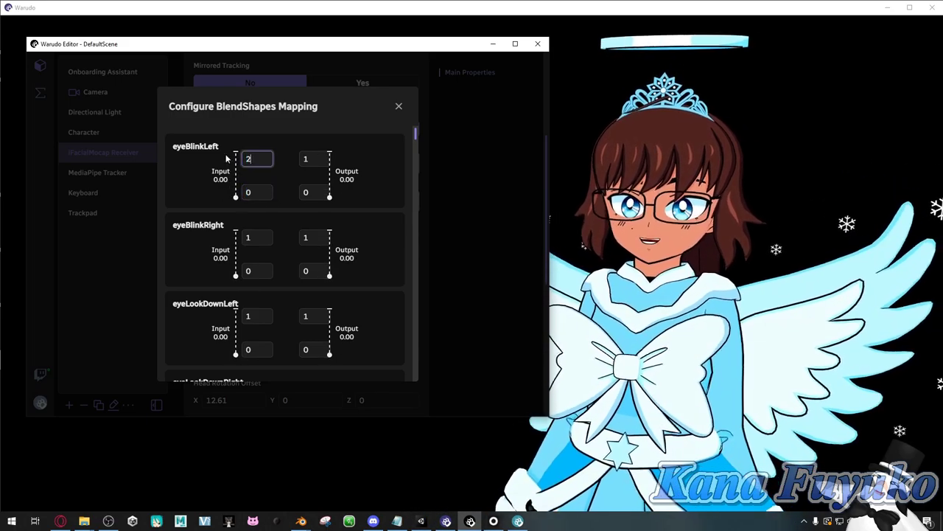
{"action": "type", "text": "0.3"}
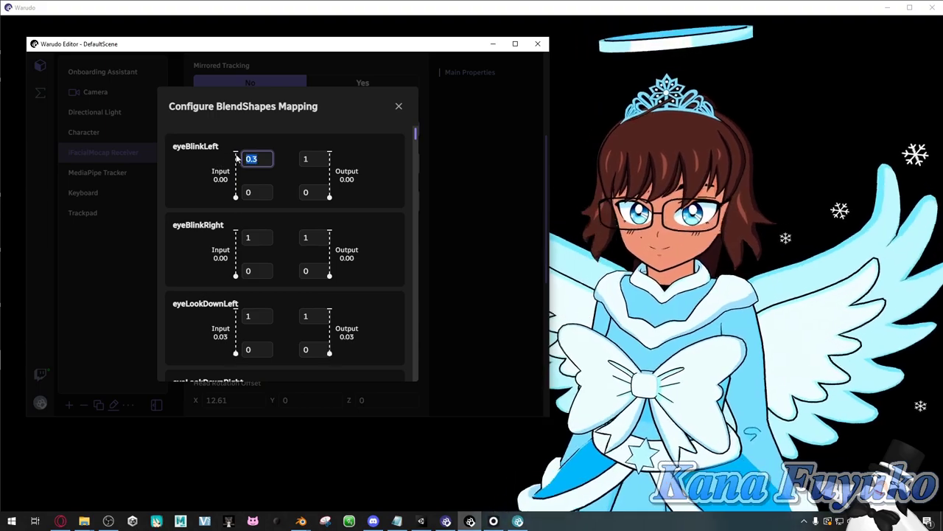
{"action": "type", "text": "1"}
{"action": "key", "text": "Return"}
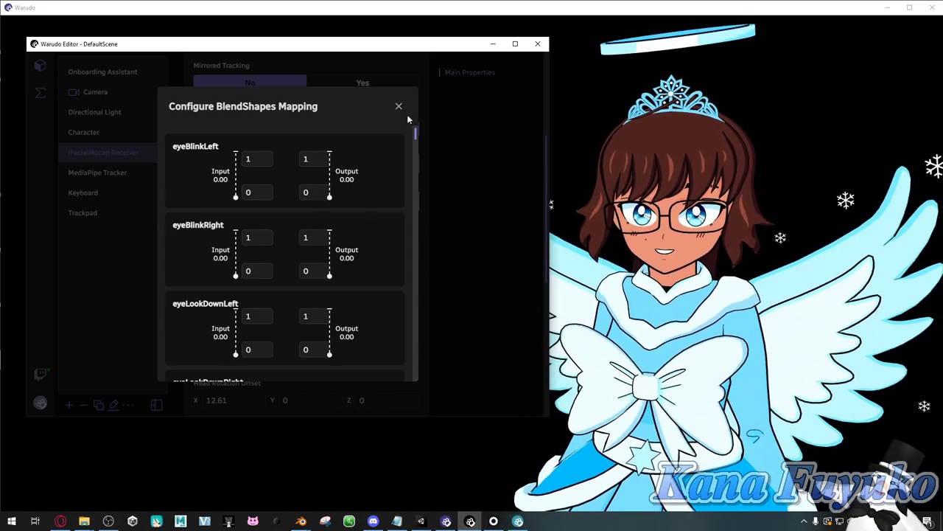
{"action": "left_click", "coordinate": [399, 109]}
{"action": "scroll", "coordinate": [234, 219], "scroll_direction": "up", "scroll_amount": 1}
{"action": "scroll", "coordinate": [229, 221], "scroll_direction": "down", "scroll_amount": 1}
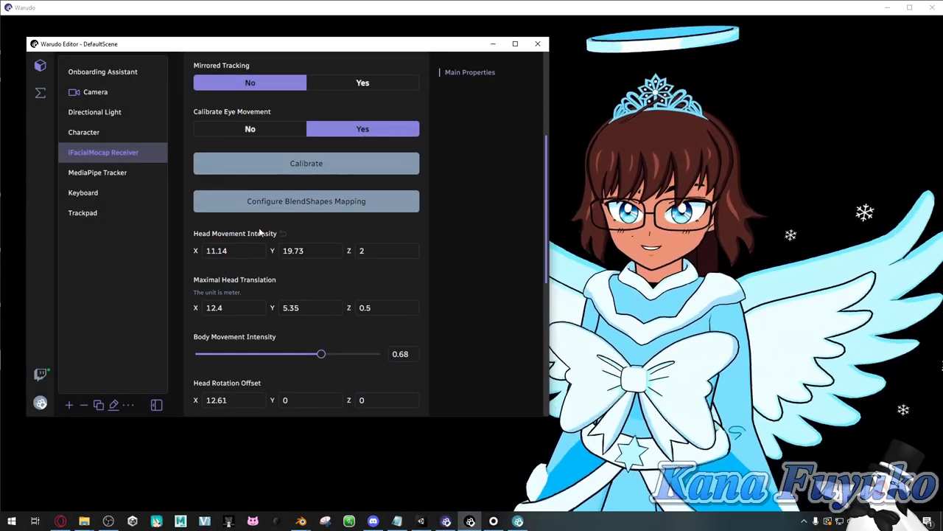
Set iFacialMocap eye tracking to Use Bones No and Use BlendShapes Yes.
{"action": "scroll", "coordinate": [260, 231], "scroll_direction": "down", "scroll_amount": 3}
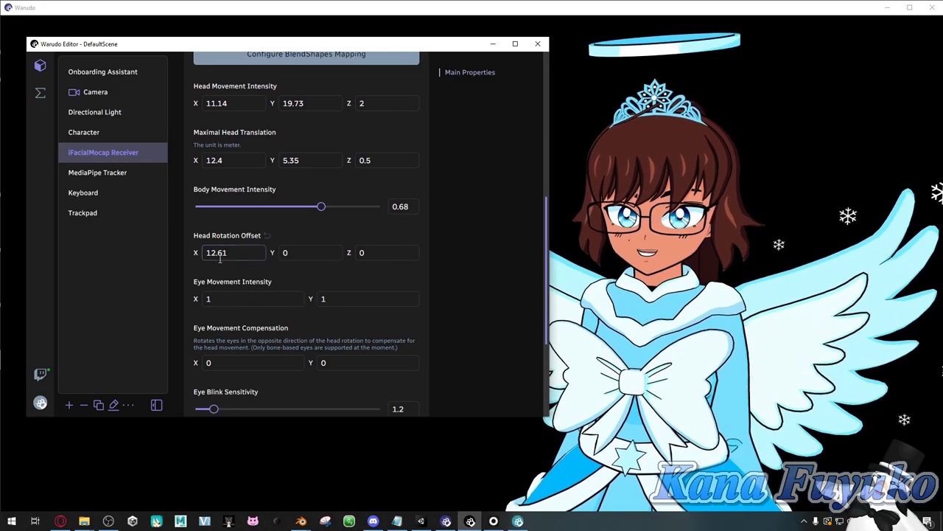
{"action": "scroll", "coordinate": [220, 258], "scroll_direction": "down", "scroll_amount": 1}
{"action": "scroll", "coordinate": [221, 190], "scroll_direction": "down", "scroll_amount": 2}
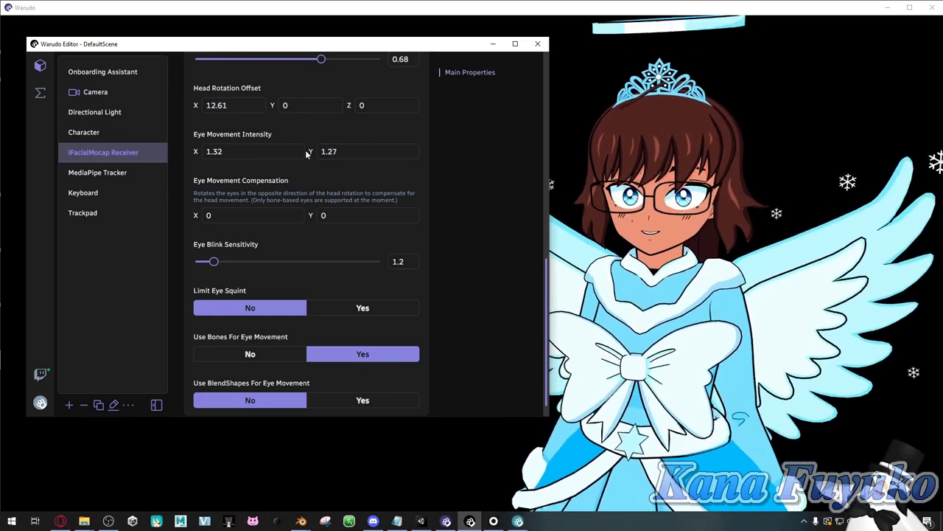
{"action": "scroll", "coordinate": [250, 324], "scroll_direction": "down", "scroll_amount": 1}
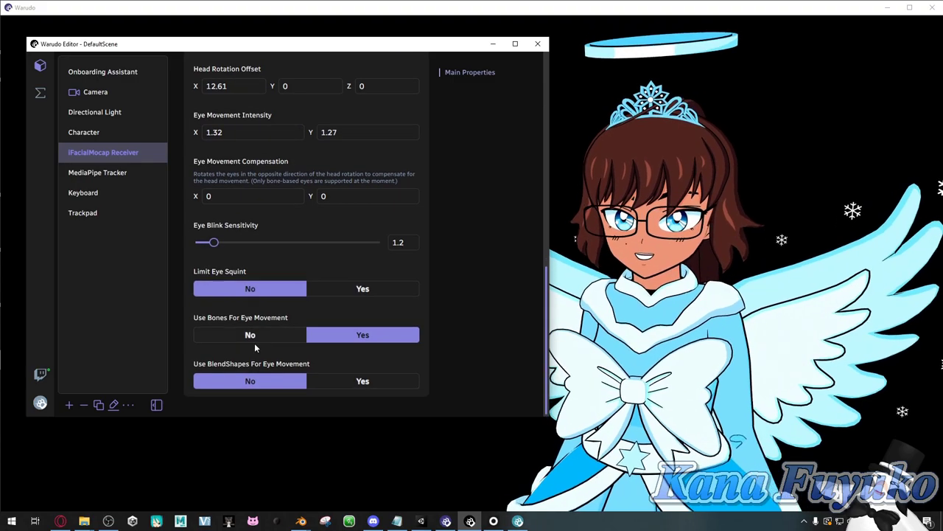
{"action": "left_click", "coordinate": [243, 336]}
{"action": "left_click", "coordinate": [344, 381]}
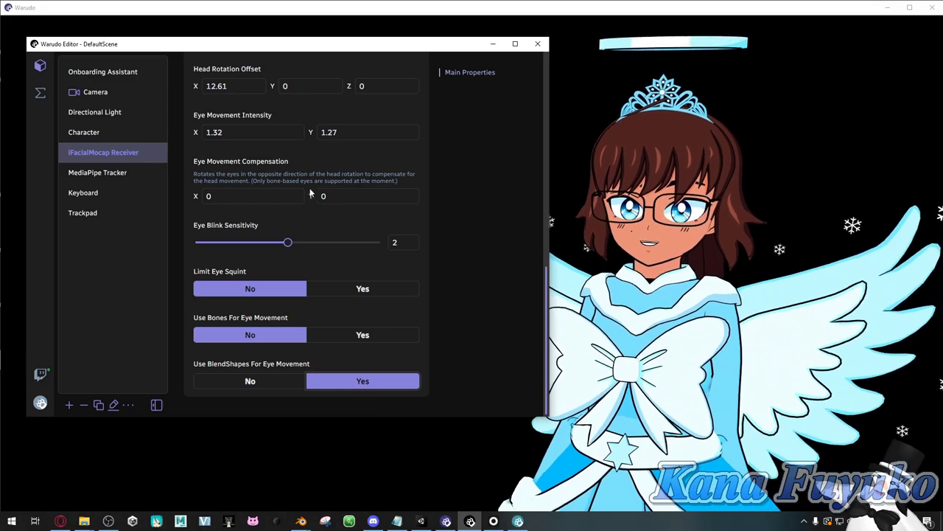
{"action": "scroll", "coordinate": [284, 180], "scroll_direction": "up", "scroll_amount": 1}
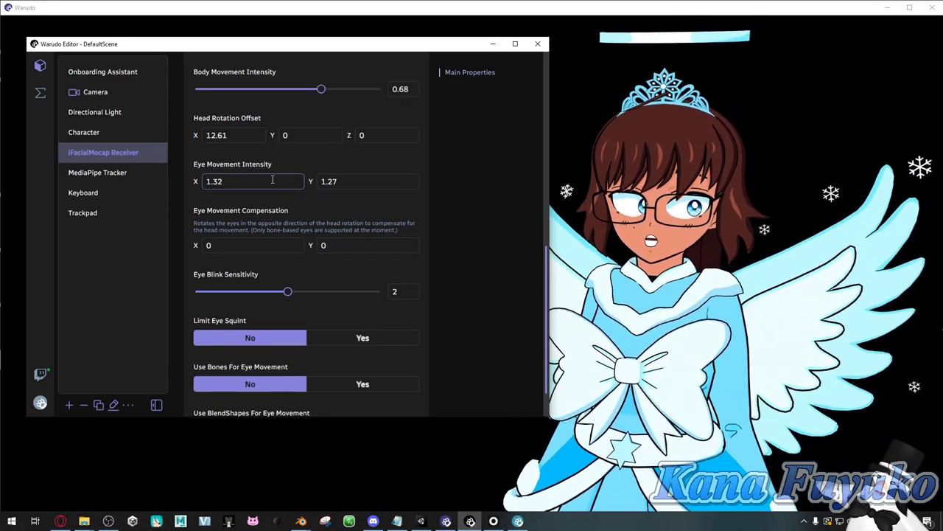
{"action": "scroll", "coordinate": [273, 179], "scroll_direction": "up", "scroll_amount": 2}
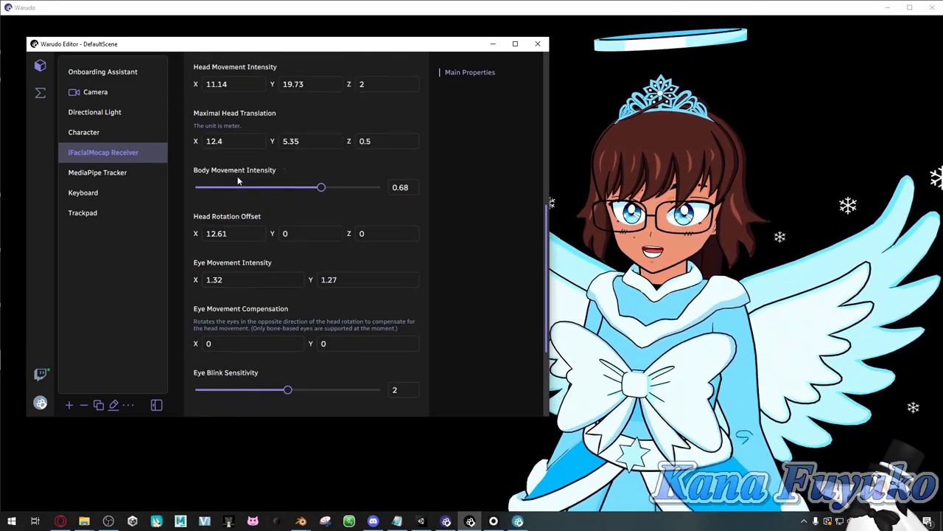
{"action": "scroll", "coordinate": [254, 201], "scroll_direction": "down", "scroll_amount": 1}
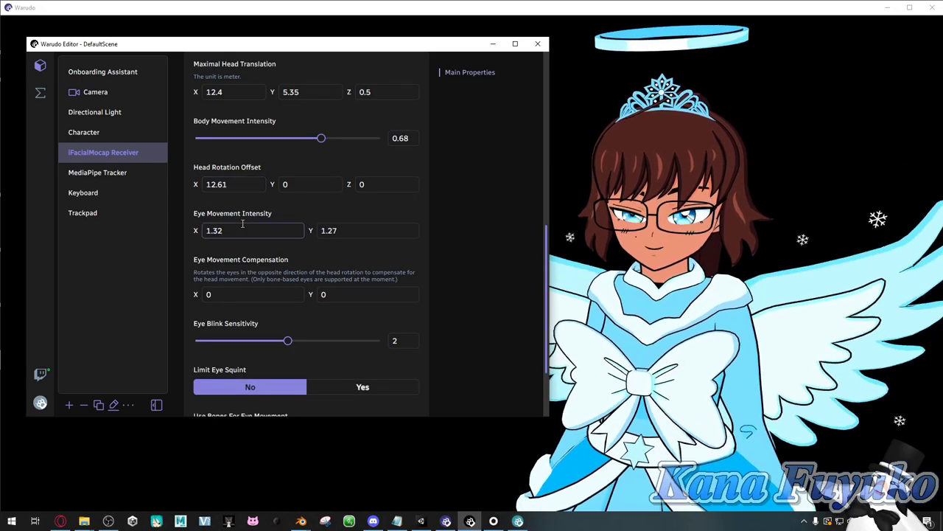
{"action": "scroll", "coordinate": [242, 224], "scroll_direction": "down", "scroll_amount": 1}
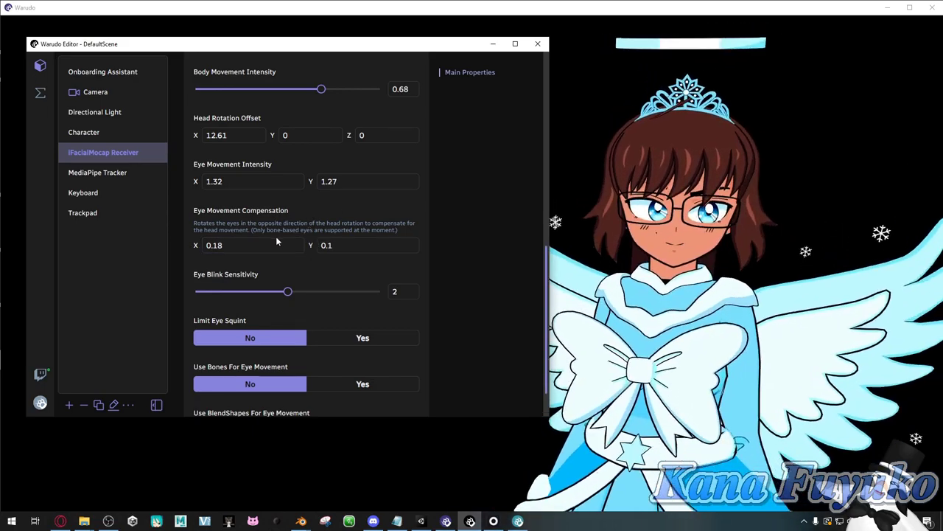
{"action": "scroll", "coordinate": [275, 217], "scroll_direction": "up", "scroll_amount": 6}
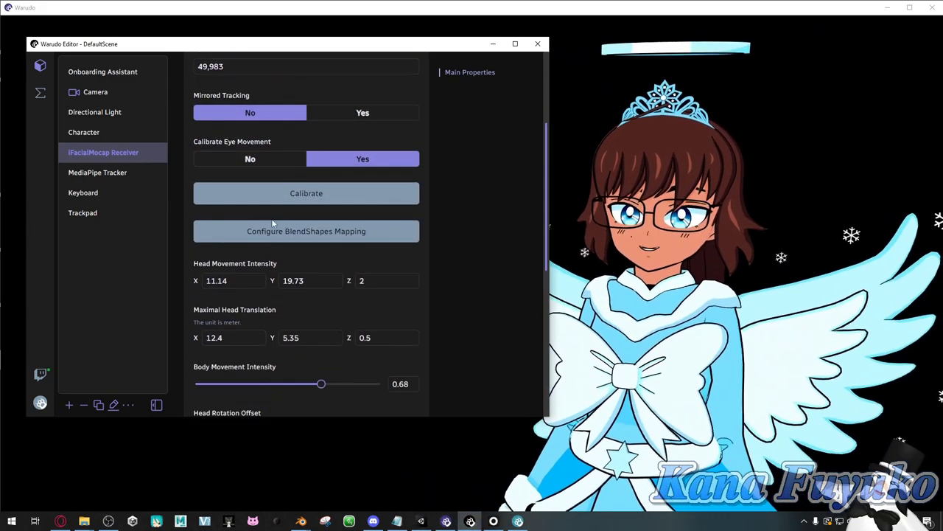
{"action": "scroll", "coordinate": [272, 223], "scroll_direction": "up", "scroll_amount": 4}
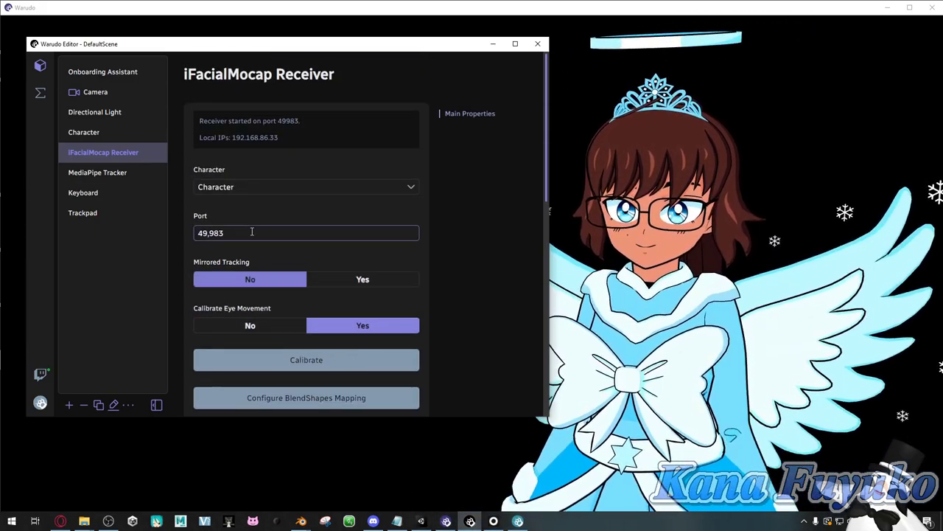
{"action": "scroll", "coordinate": [251, 231], "scroll_direction": "down", "scroll_amount": 5}
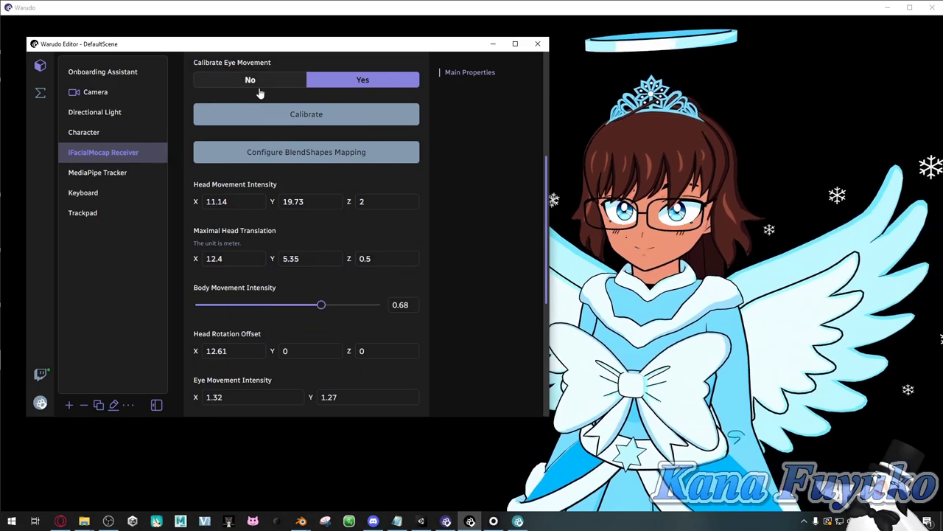
{"action": "scroll", "coordinate": [267, 217], "scroll_direction": "down", "scroll_amount": 5}
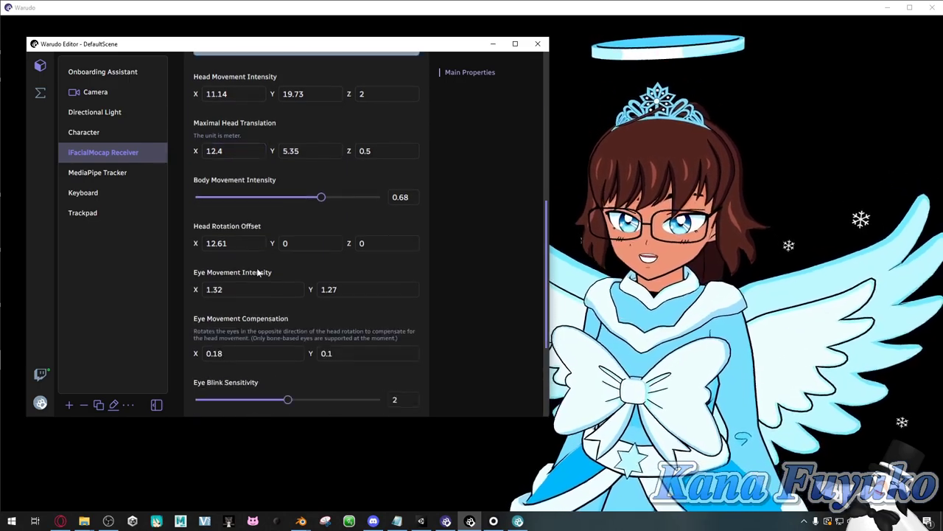
{"action": "scroll", "coordinate": [246, 249], "scroll_direction": "up", "scroll_amount": 1}
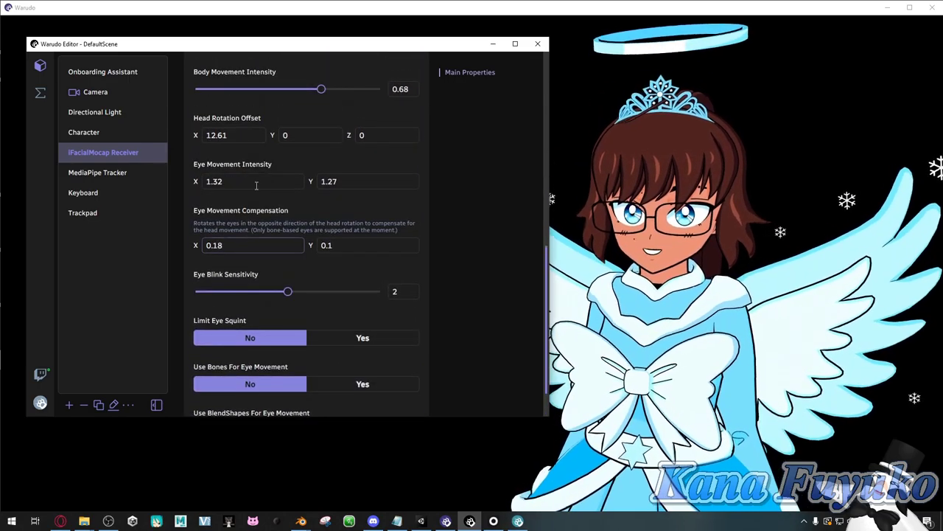
{"action": "scroll", "coordinate": [274, 246], "scroll_direction": "down", "scroll_amount": 1}
{"action": "scroll", "coordinate": [270, 255], "scroll_direction": "up", "scroll_amount": 1}
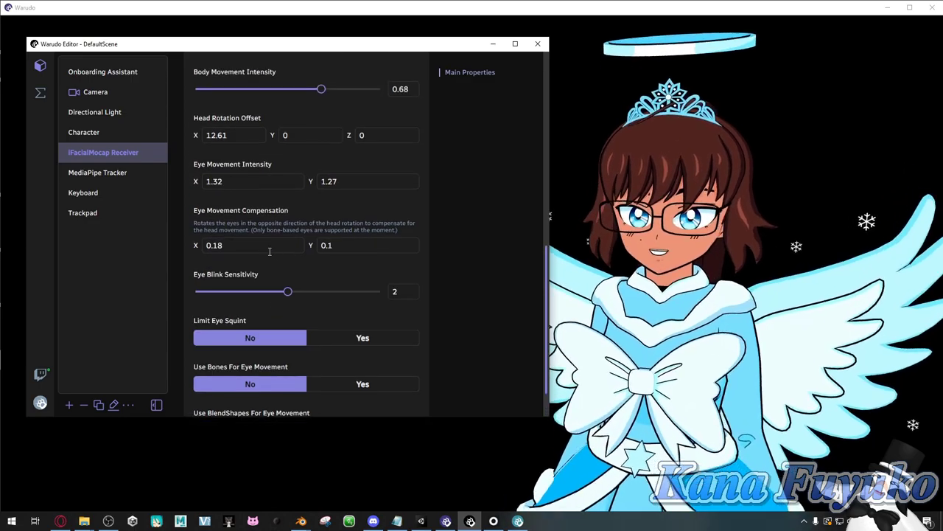
{"action": "scroll", "coordinate": [265, 264], "scroll_direction": "down", "scroll_amount": 1}
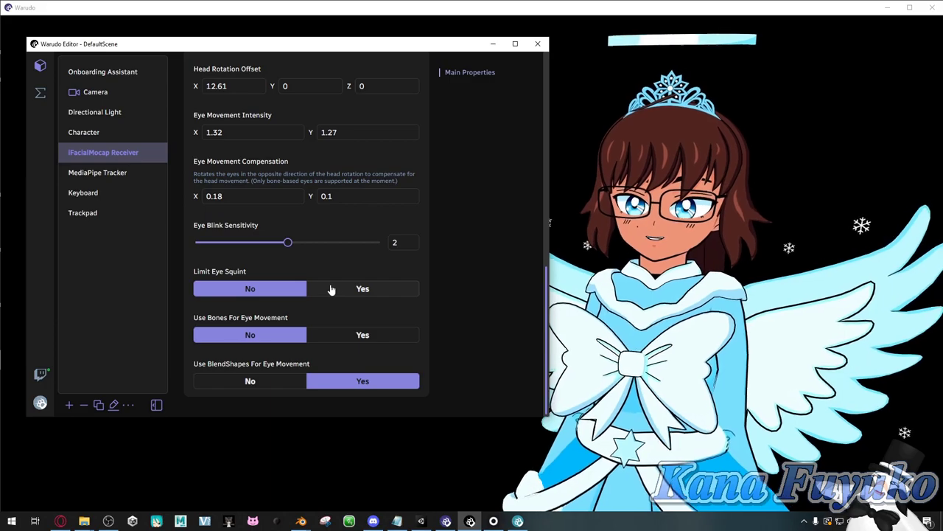
{"action": "left_click", "coordinate": [332, 289]}
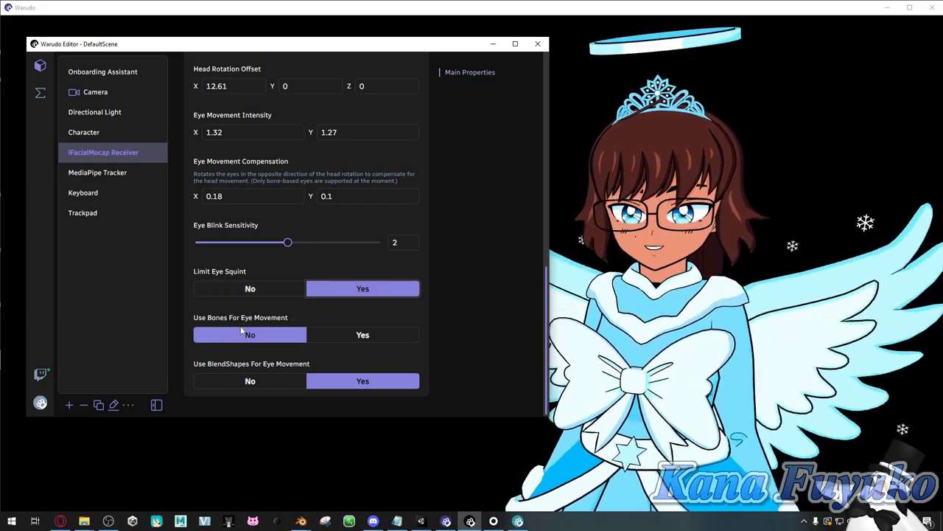
{"action": "left_click", "coordinate": [272, 292]}
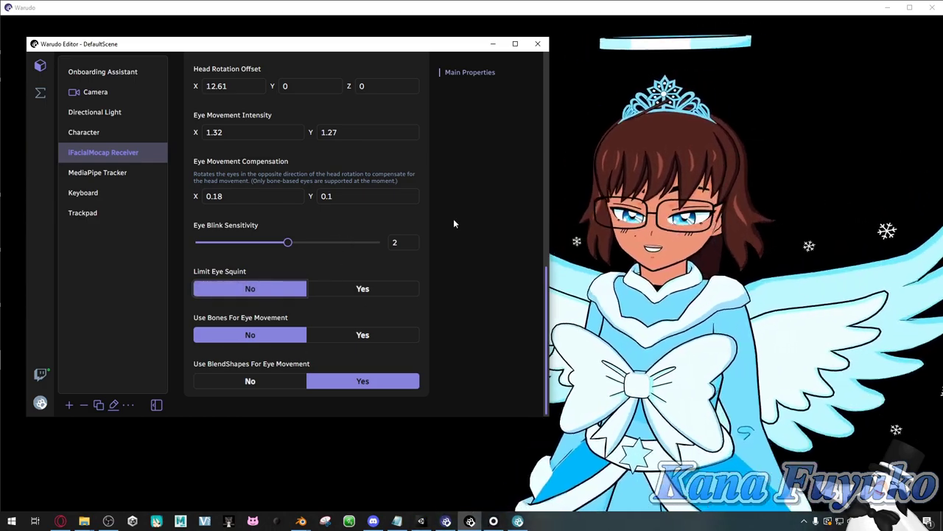
{"action": "scroll", "coordinate": [384, 234], "scroll_direction": "up", "scroll_amount": 10}
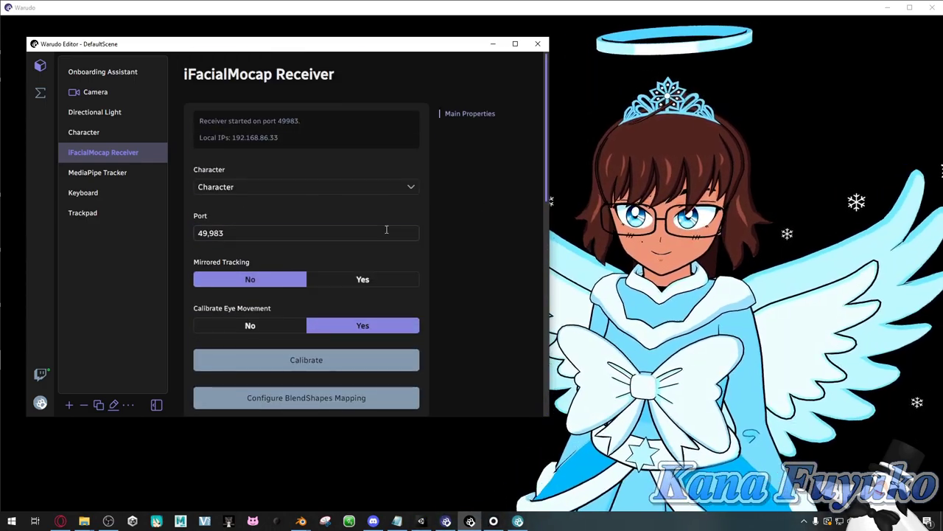
{"action": "scroll", "coordinate": [325, 197], "scroll_direction": "down", "scroll_amount": 4}
{"action": "scroll", "coordinate": [301, 269], "scroll_direction": "down", "scroll_amount": 3}
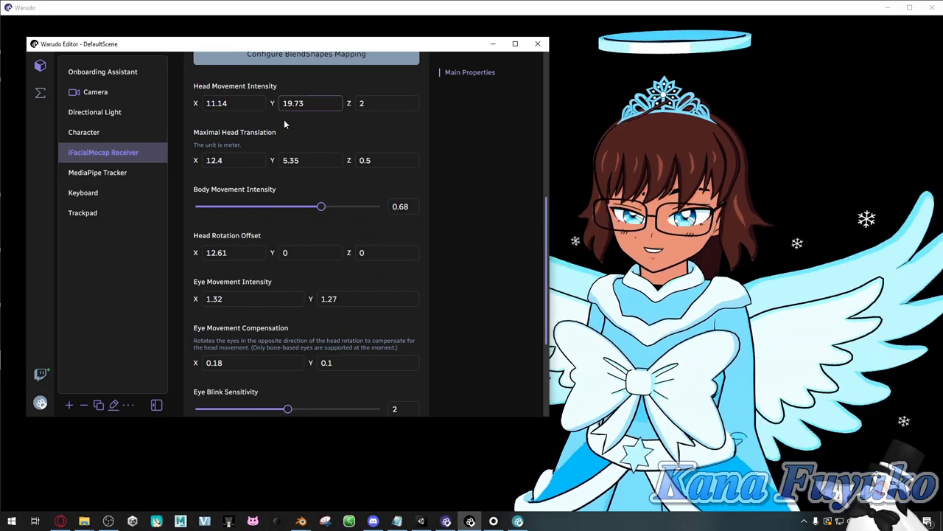
{"action": "scroll", "coordinate": [282, 254], "scroll_direction": "down", "scroll_amount": 3}
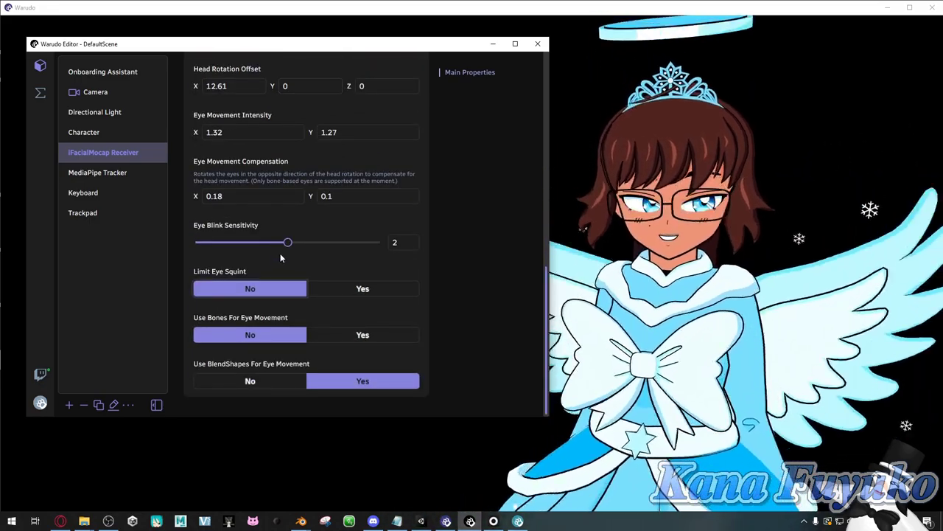
{"action": "scroll", "coordinate": [280, 256], "scroll_direction": "up", "scroll_amount": 10}
Show the MediaPipe Tracker settings in the editor.
{"action": "left_click", "coordinate": [113, 173]}
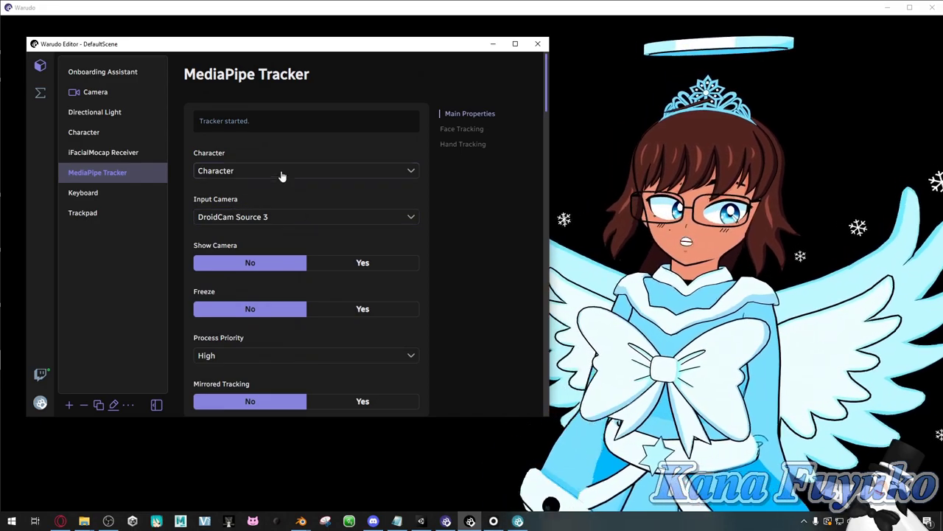
{"action": "left_click_drag", "start_coordinate": [366, 43], "coordinate": [289, 48]}
{"action": "scroll", "coordinate": [213, 222], "scroll_direction": "down", "scroll_amount": 1}
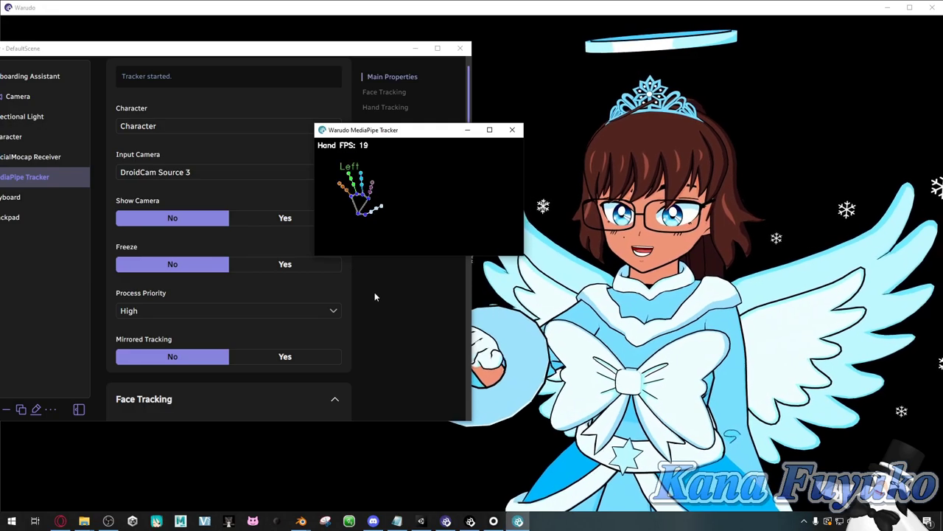
{"action": "left_click", "coordinate": [374, 292]}
{"action": "scroll", "coordinate": [241, 283], "scroll_direction": "down", "scroll_amount": 3}
Set the tracker's Process Priority to High after briefly trying RealTime.
{"action": "left_click", "coordinate": [184, 213]}
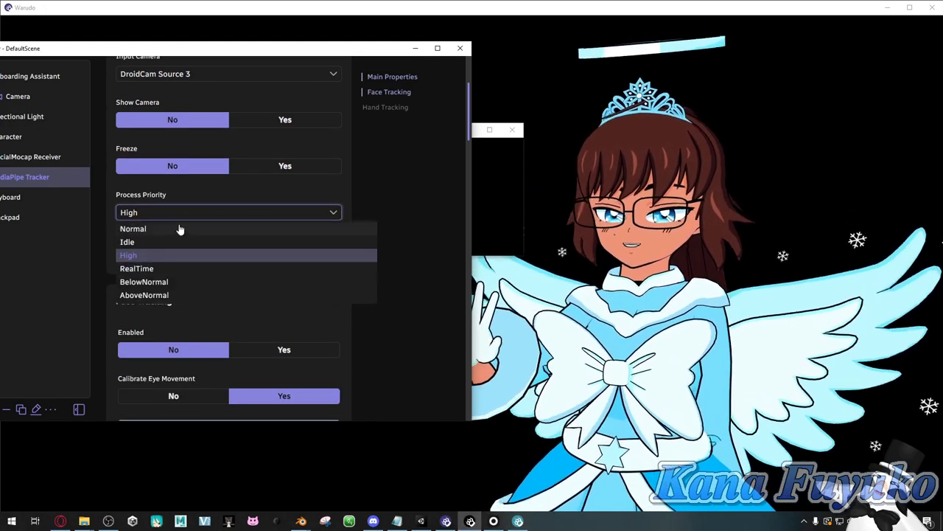
{"action": "left_click", "coordinate": [158, 268]}
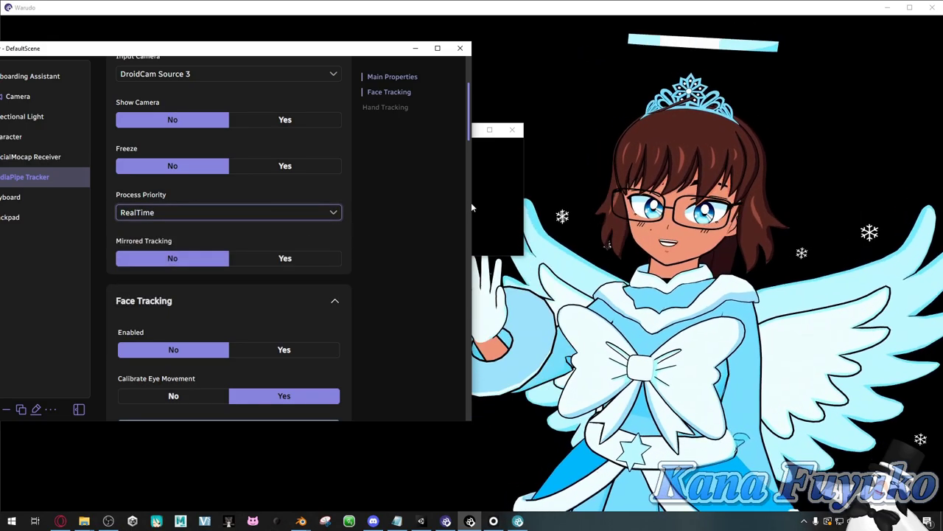
{"action": "left_click", "coordinate": [239, 218]}
{"action": "left_click", "coordinate": [169, 253]}
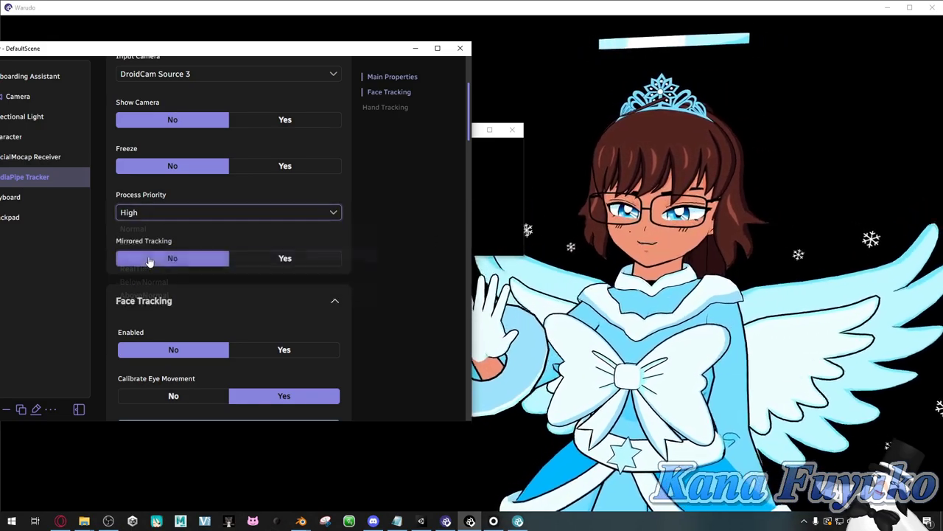
Set Mirrored Tracking to No.
{"action": "scroll", "coordinate": [213, 234], "scroll_direction": "down", "scroll_amount": 3}
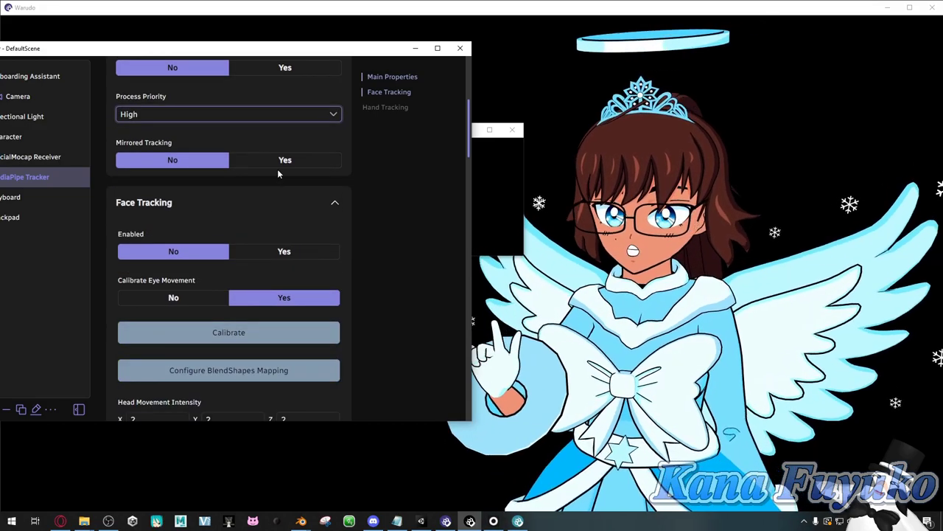
{"action": "left_click", "coordinate": [277, 169]}
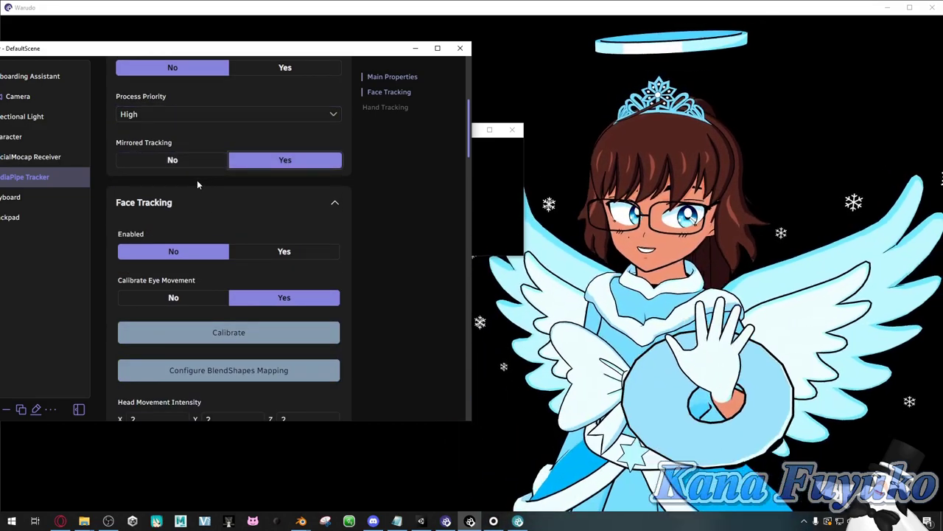
{"action": "left_click", "coordinate": [188, 169]}
{"action": "scroll", "coordinate": [211, 181], "scroll_direction": "down", "scroll_amount": 3}
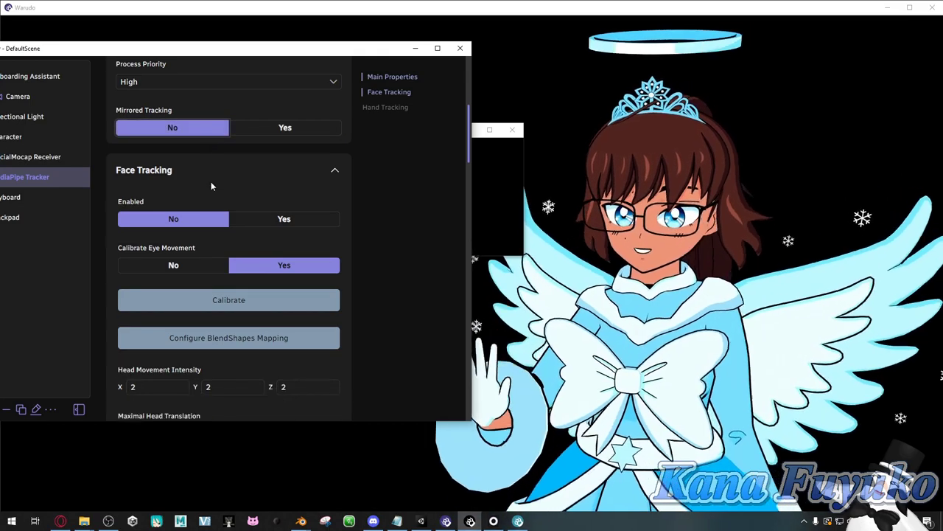
{"action": "left_click", "coordinate": [216, 152]}
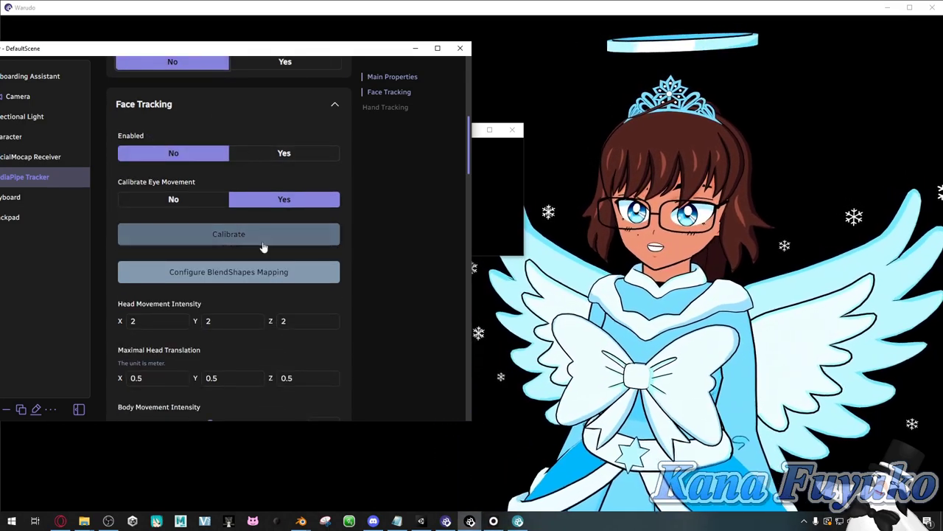
{"action": "scroll", "coordinate": [188, 207], "scroll_direction": "down", "scroll_amount": 1}
{"action": "scroll", "coordinate": [190, 184], "scroll_direction": "down", "scroll_amount": 1}
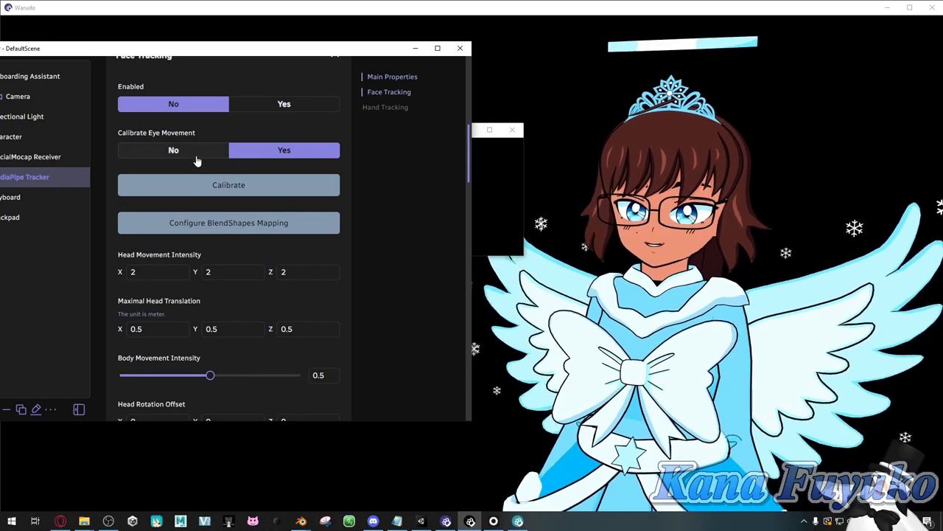
{"action": "scroll", "coordinate": [196, 160], "scroll_direction": "down", "scroll_amount": 3}
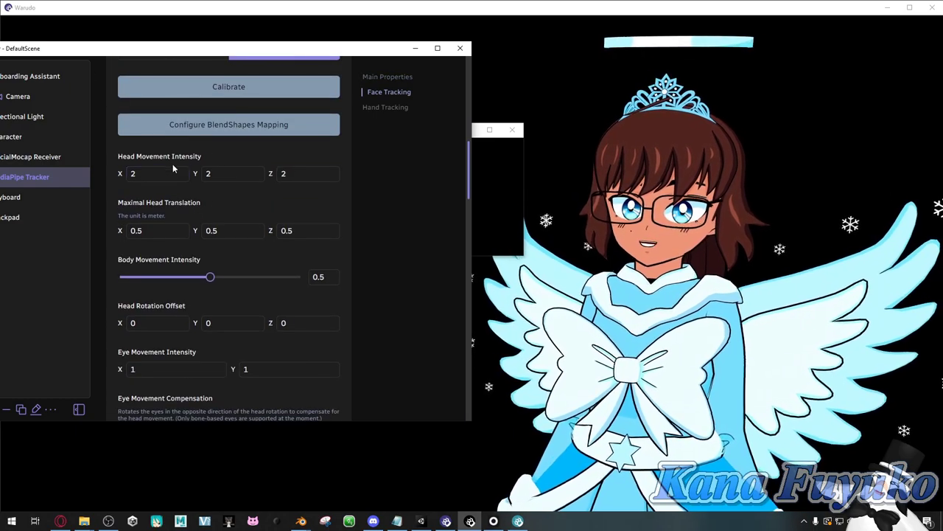
{"action": "scroll", "coordinate": [174, 164], "scroll_direction": "up", "scroll_amount": 3}
{"action": "scroll", "coordinate": [206, 169], "scroll_direction": "down", "scroll_amount": 14}
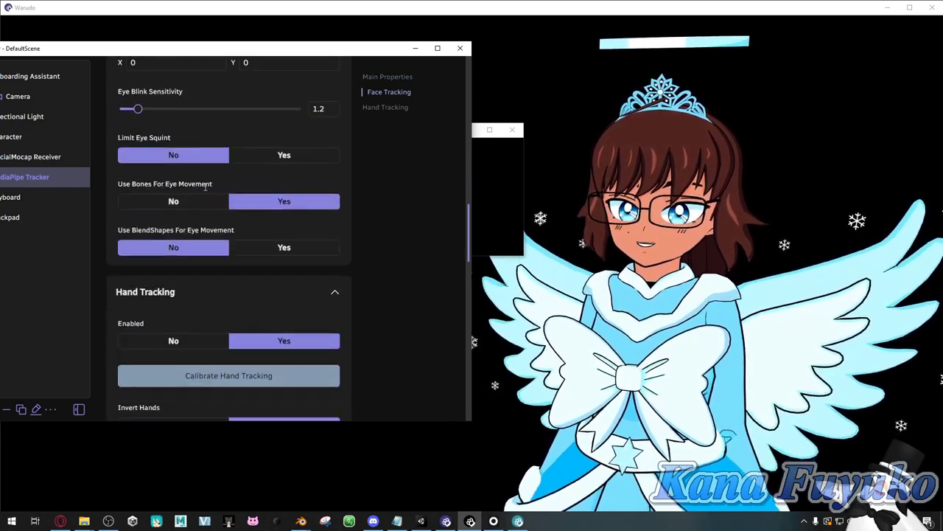
{"action": "left_click", "coordinate": [388, 107]}
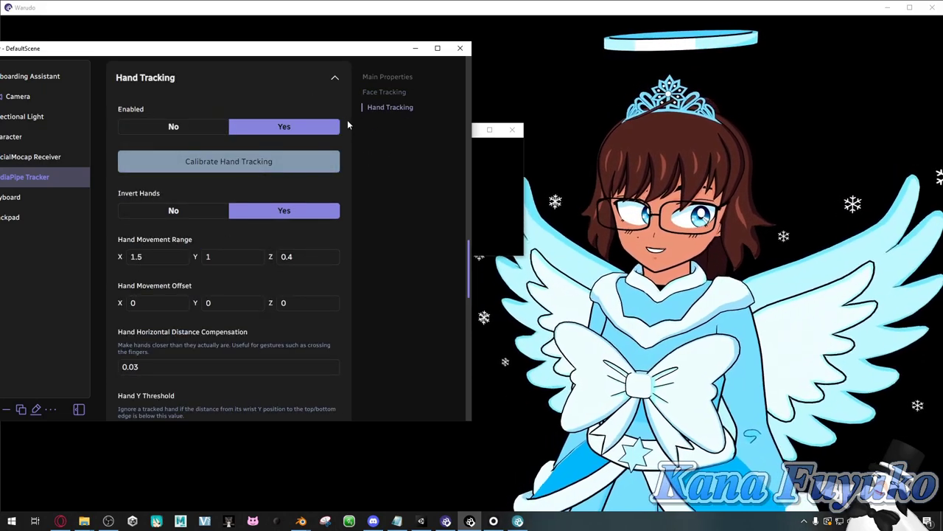
{"action": "left_click_drag", "start_coordinate": [295, 48], "coordinate": [363, 68]}
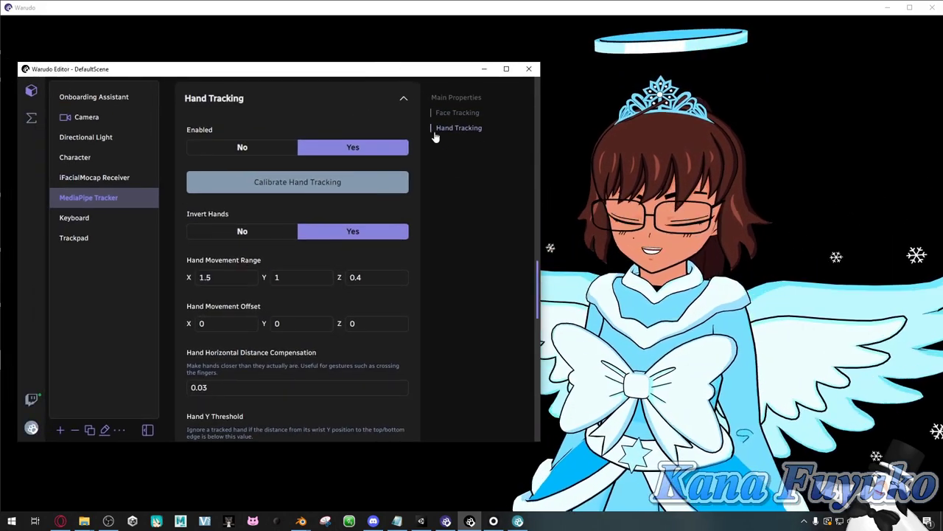
{"action": "left_click", "coordinate": [452, 113]}
{"action": "scroll", "coordinate": [353, 191], "scroll_direction": "up", "scroll_amount": 3}
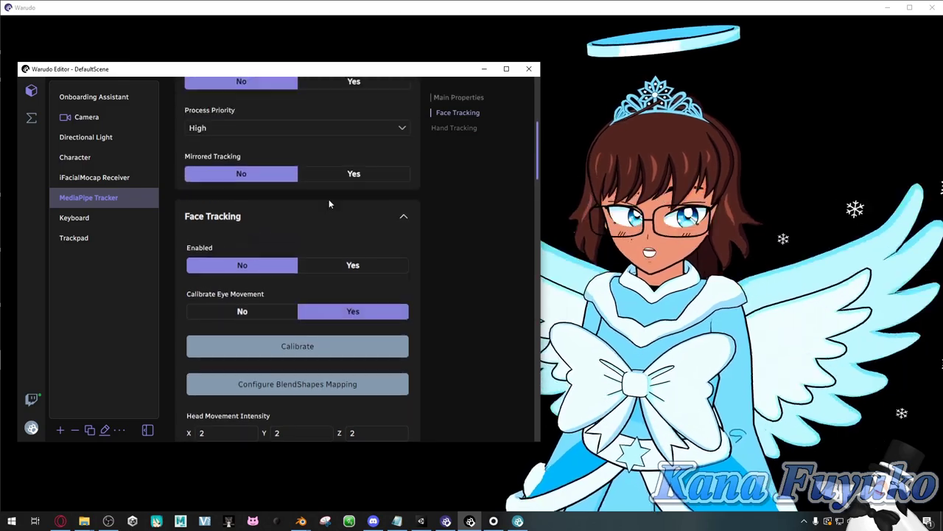
{"action": "scroll", "coordinate": [308, 210], "scroll_direction": "down", "scroll_amount": 2}
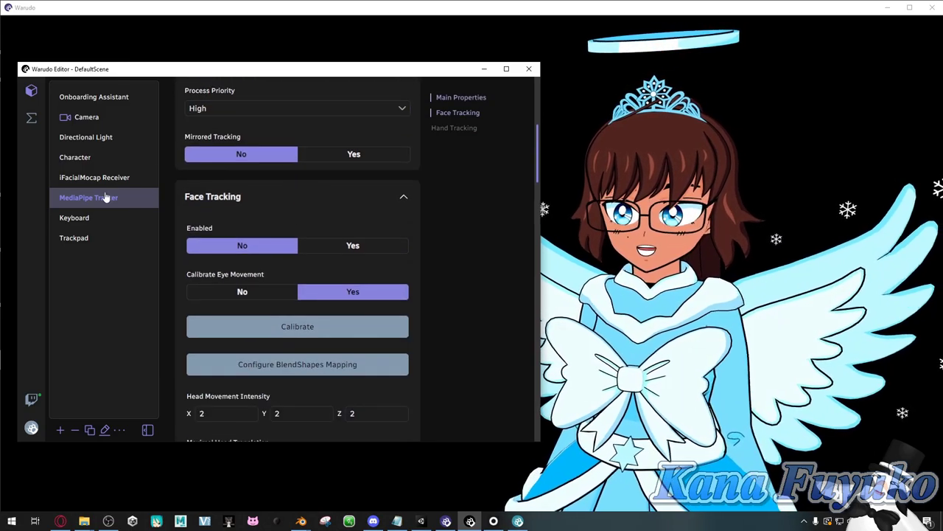
{"action": "left_click", "coordinate": [107, 180]}
{"action": "scroll", "coordinate": [344, 213], "scroll_direction": "down", "scroll_amount": 8}
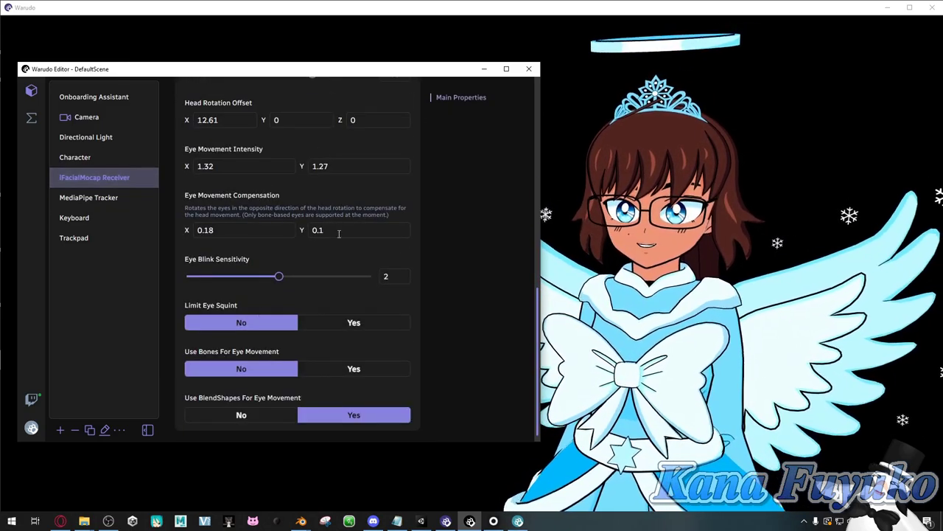
{"action": "left_click", "coordinate": [140, 198]}
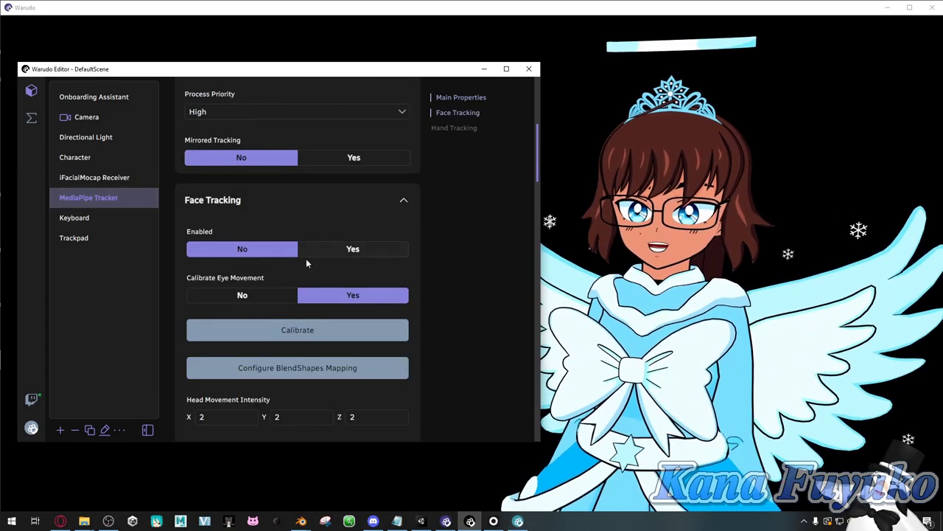
{"action": "scroll", "coordinate": [287, 206], "scroll_direction": "down", "scroll_amount": 2}
{"action": "scroll", "coordinate": [258, 184], "scroll_direction": "up", "scroll_amount": 2}
{"action": "scroll", "coordinate": [247, 201], "scroll_direction": "up", "scroll_amount": 2}
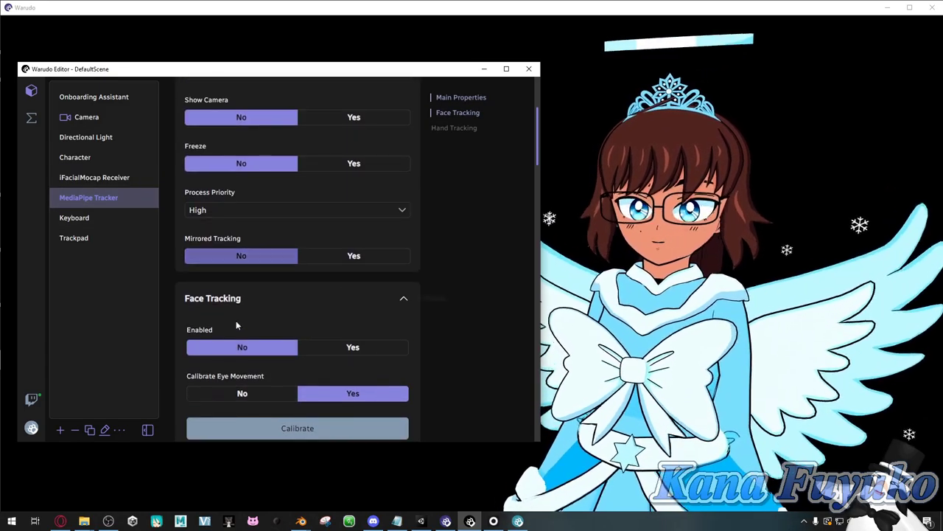
{"action": "scroll", "coordinate": [265, 295], "scroll_direction": "down", "scroll_amount": 4}
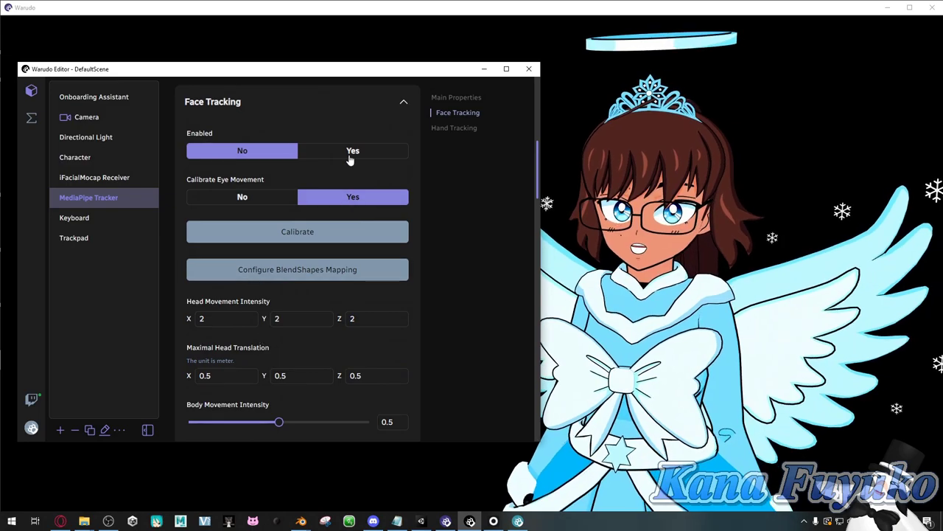
{"action": "scroll", "coordinate": [284, 156], "scroll_direction": "down", "scroll_amount": 3}
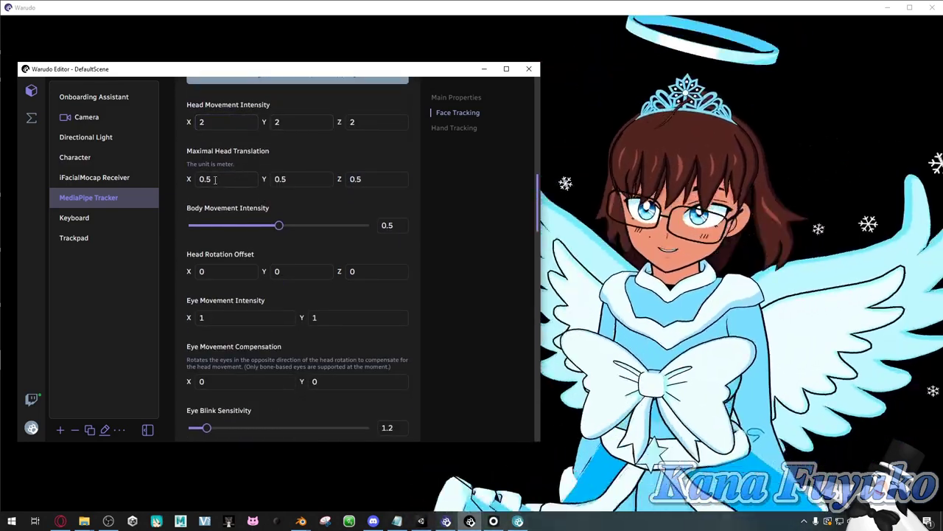
{"action": "scroll", "coordinate": [240, 251], "scroll_direction": "down", "scroll_amount": 1}
{"action": "scroll", "coordinate": [241, 250], "scroll_direction": "down", "scroll_amount": 7}
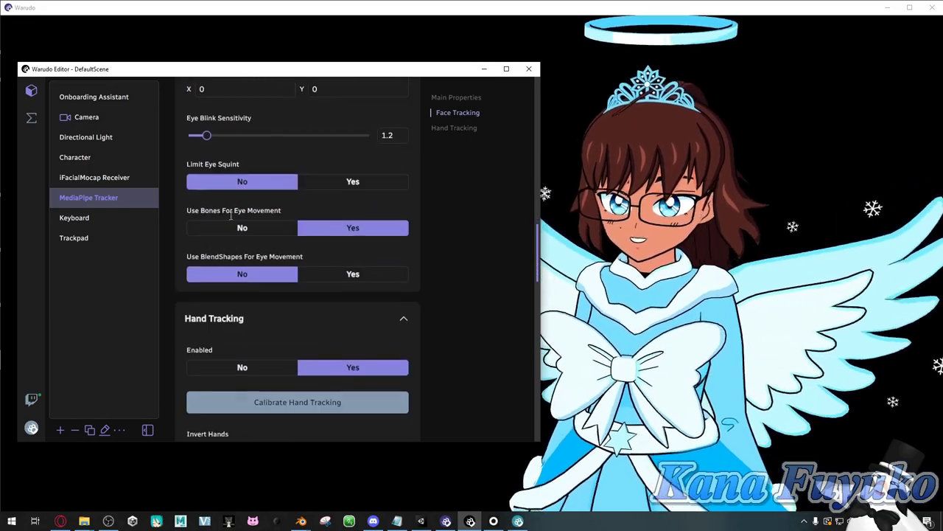
{"action": "scroll", "coordinate": [238, 219], "scroll_direction": "down", "scroll_amount": 1}
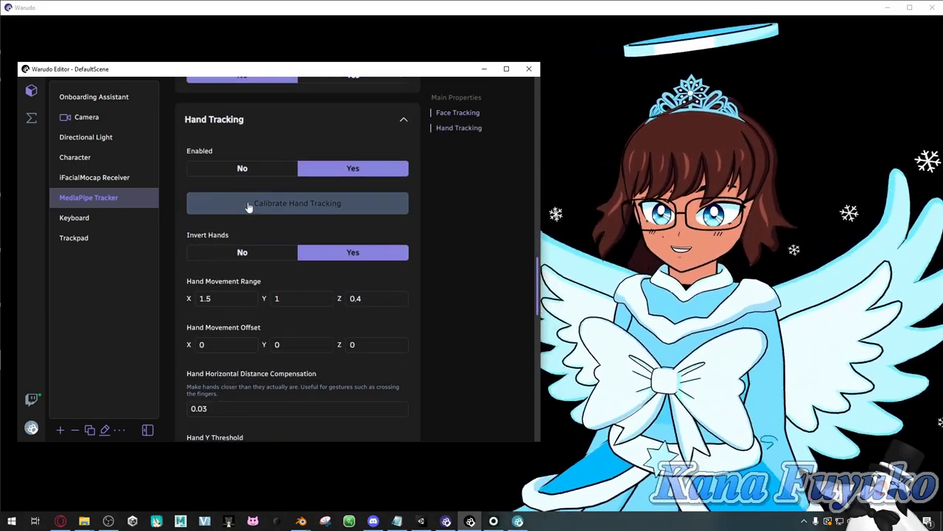
{"action": "scroll", "coordinate": [251, 215], "scroll_direction": "down", "scroll_amount": 1}
{"action": "left_click_drag", "start_coordinate": [298, 97], "coordinate": [282, 24]}
Calibrate the MediaPipe hand distance and confirm the Calibrate hand distance dialog with OK.
{"action": "left_click", "coordinate": [445, 224]}
{"action": "scroll", "coordinate": [445, 225], "scroll_direction": "down", "scroll_amount": 2}
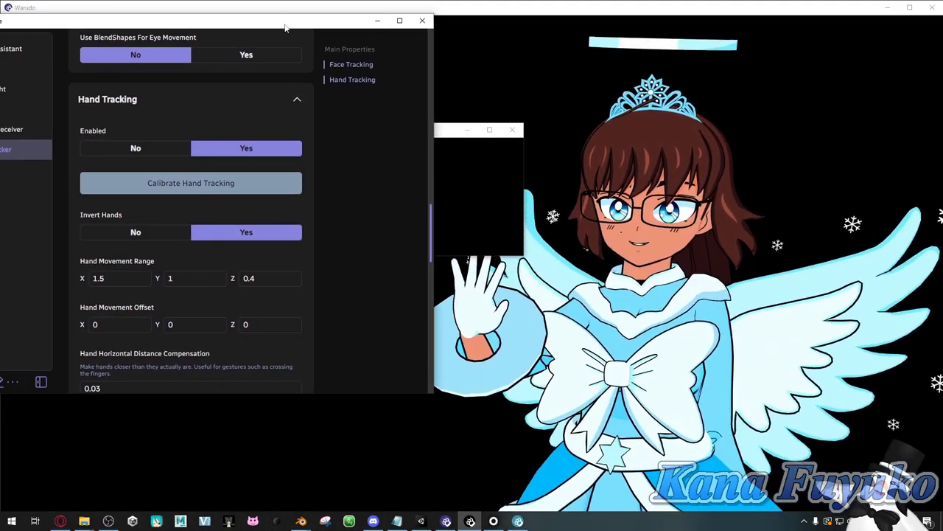
{"action": "left_click", "coordinate": [213, 190]}
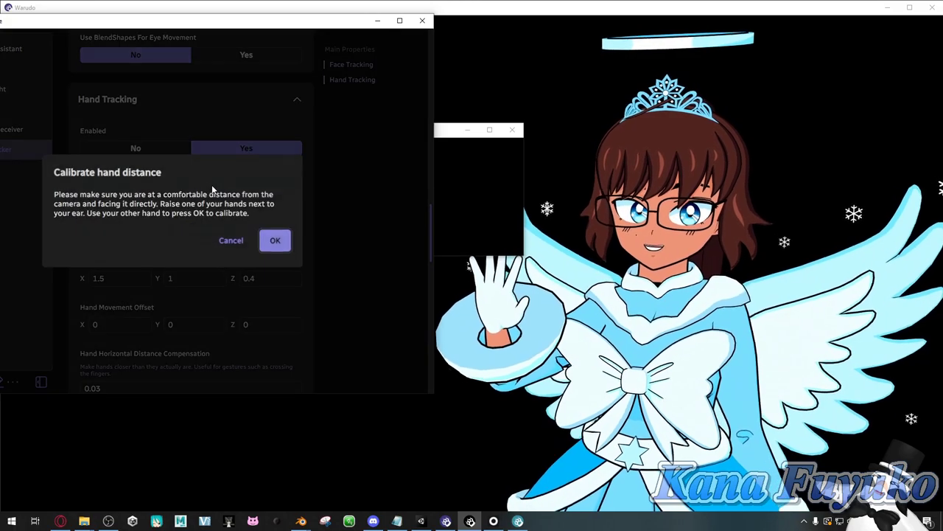
{"action": "left_click_drag", "start_coordinate": [65, 195], "coordinate": [199, 196]}
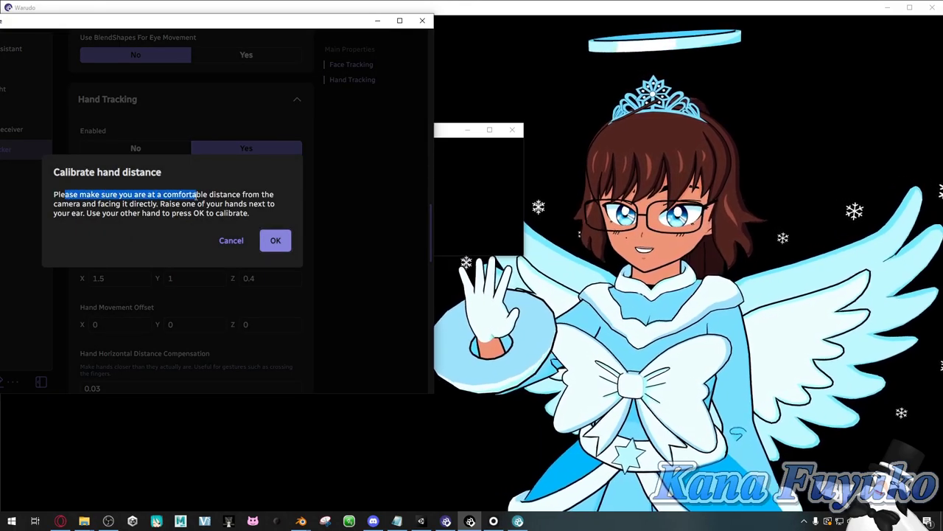
{"action": "left_click", "coordinate": [235, 191]}
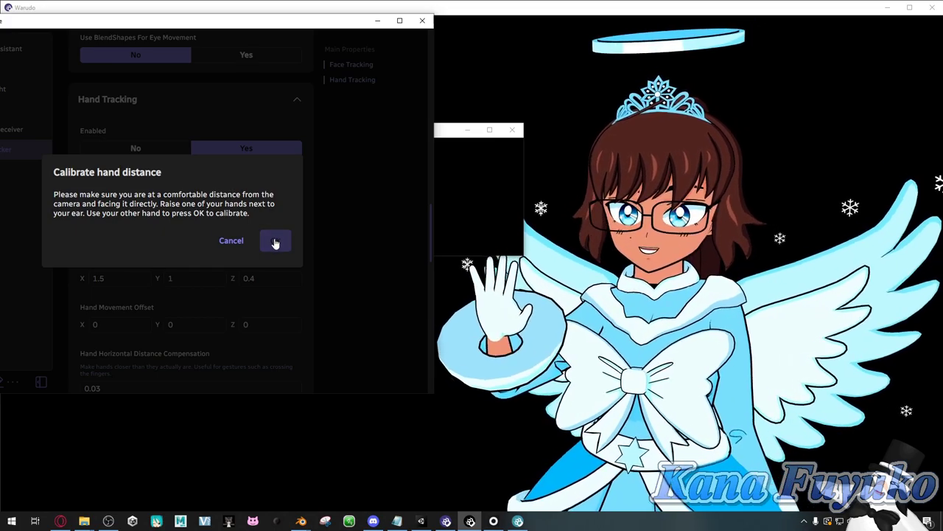
{"action": "left_click", "coordinate": [275, 242]}
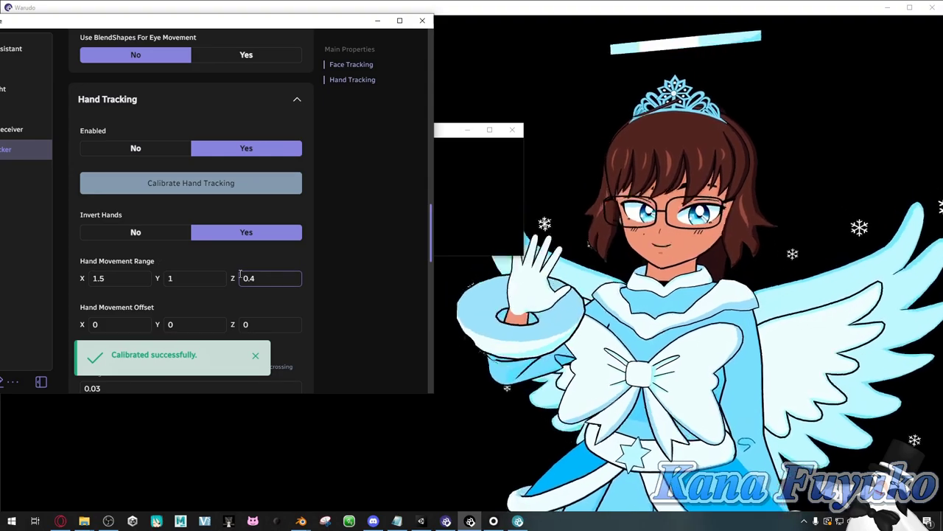
{"action": "scroll", "coordinate": [242, 256], "scroll_direction": "down", "scroll_amount": 1}
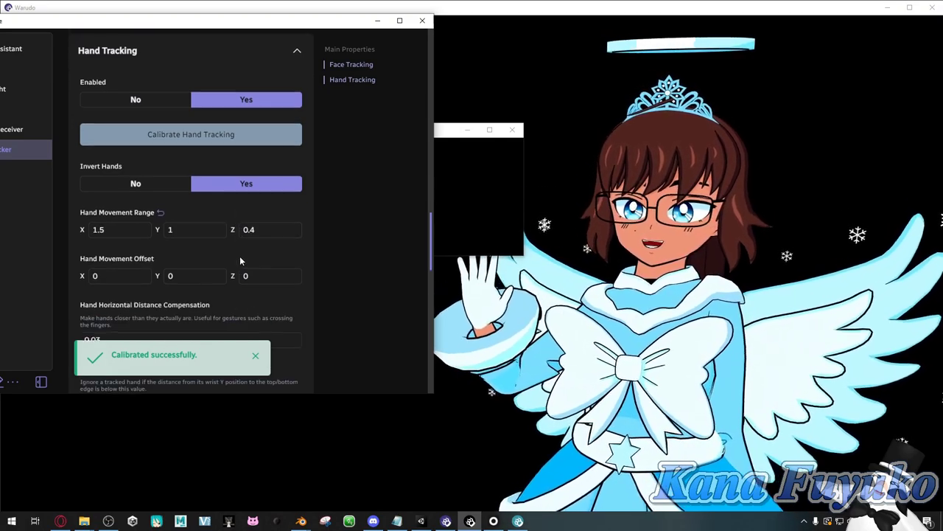
Keep Invert Hands set to Yes after briefly toggling it off.
{"action": "left_click_drag", "start_coordinate": [229, 27], "coordinate": [281, 64]}
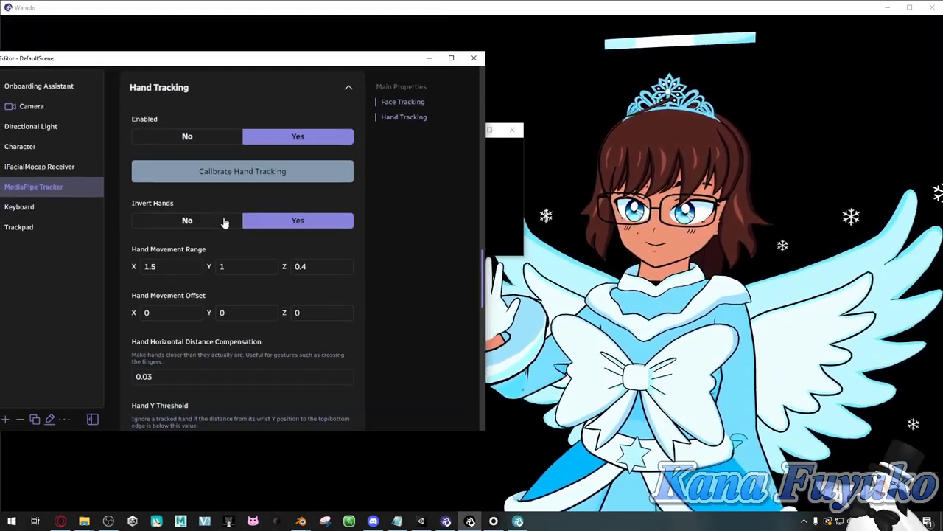
{"action": "scroll", "coordinate": [214, 238], "scroll_direction": "up", "scroll_amount": 1}
{"action": "scroll", "coordinate": [214, 239], "scroll_direction": "down", "scroll_amount": 2}
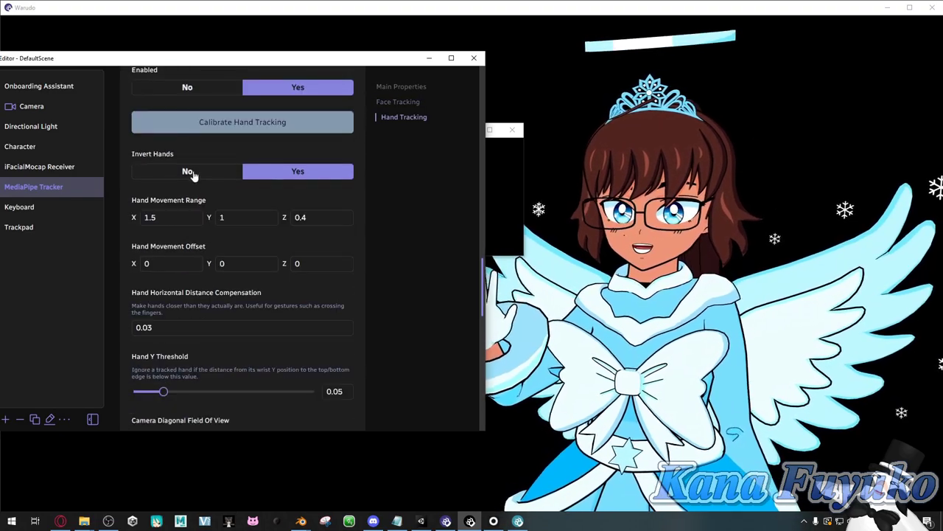
{"action": "left_click", "coordinate": [238, 175]}
{"action": "left_click", "coordinate": [250, 177]}
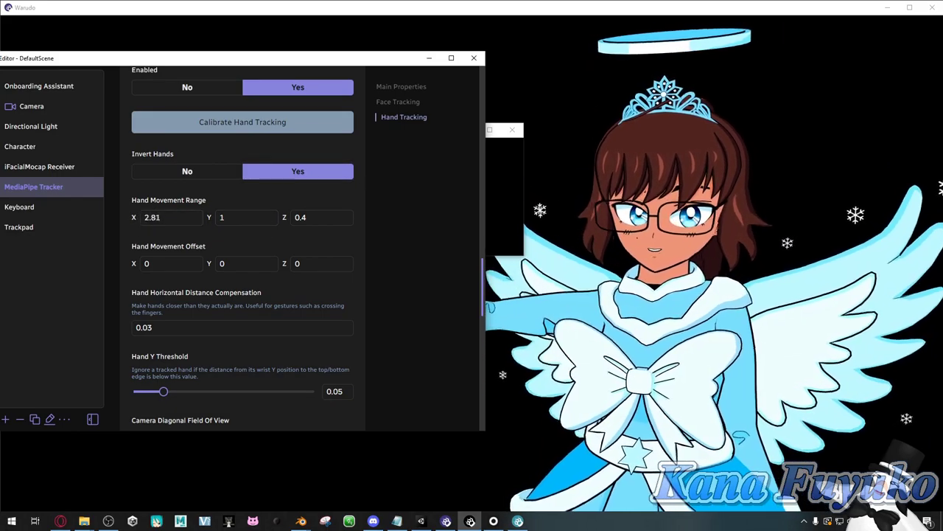
Set Hand Movement Range X to 1.84 and Y to 2.91.
{"action": "left_click_drag", "start_coordinate": [304, 58], "coordinate": [192, 41]}
{"action": "left_click", "coordinate": [156, 107]}
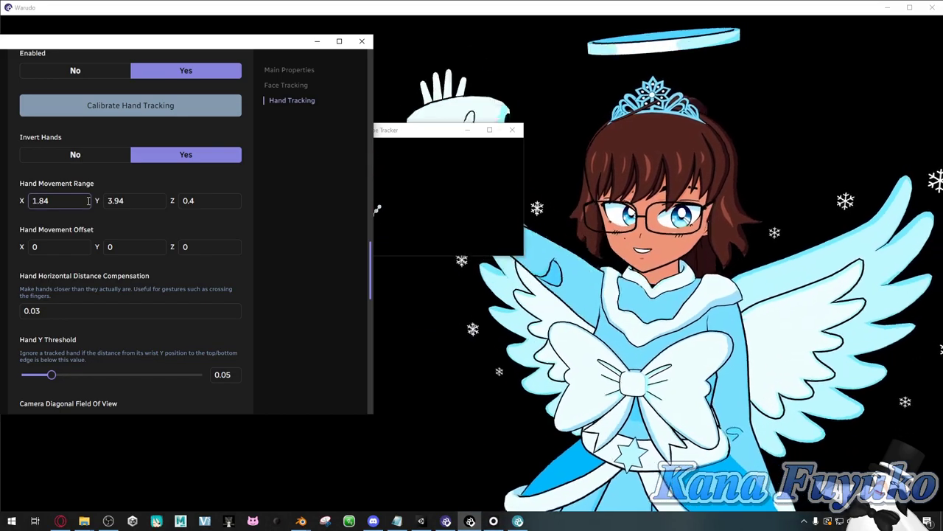
{"action": "left_click_drag", "start_coordinate": [98, 200], "coordinate": [98, 201]}
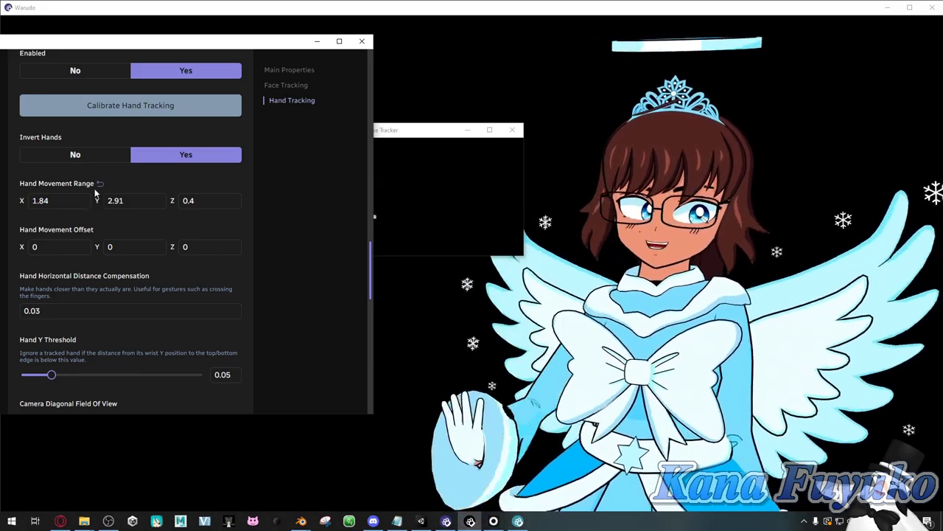
{"action": "left_click_drag", "start_coordinate": [145, 44], "coordinate": [234, 46]}
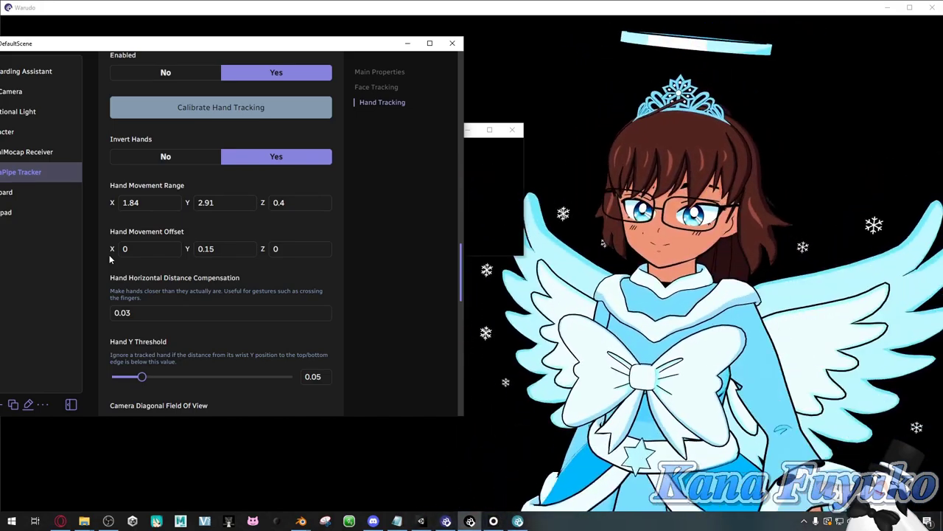
Change Hand Horizontal Distance Compensation to 0.08 by replacing its last digit with 8.
{"action": "scroll", "coordinate": [126, 242], "scroll_direction": "down", "scroll_amount": 1}
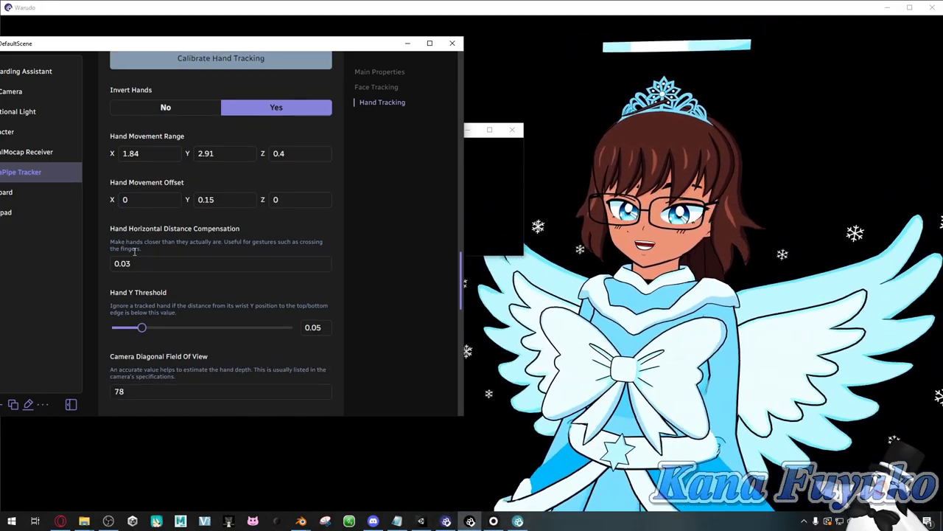
{"action": "left_click", "coordinate": [127, 263]}
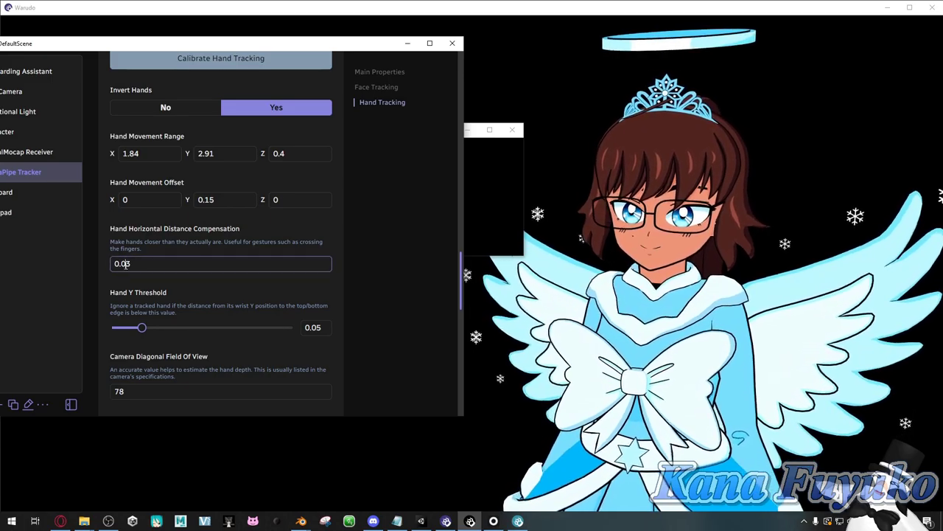
{"action": "left_click_drag", "start_coordinate": [126, 264], "coordinate": [131, 263]}
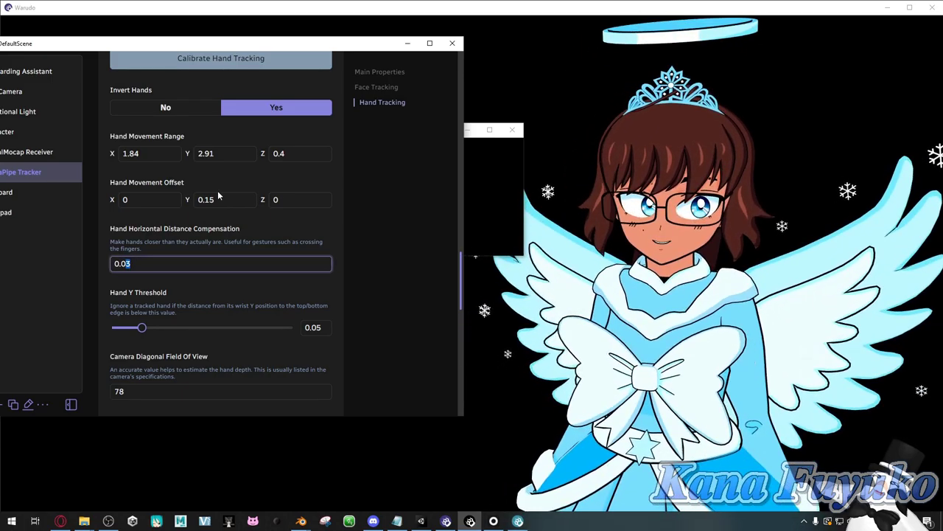
{"action": "type", "text": "8"}
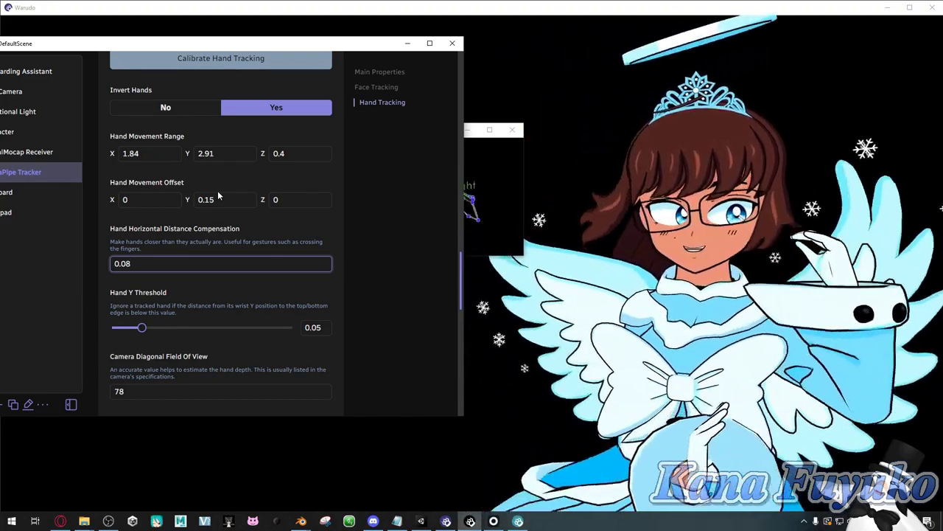
{"action": "scroll", "coordinate": [159, 266], "scroll_direction": "down", "scroll_amount": 2}
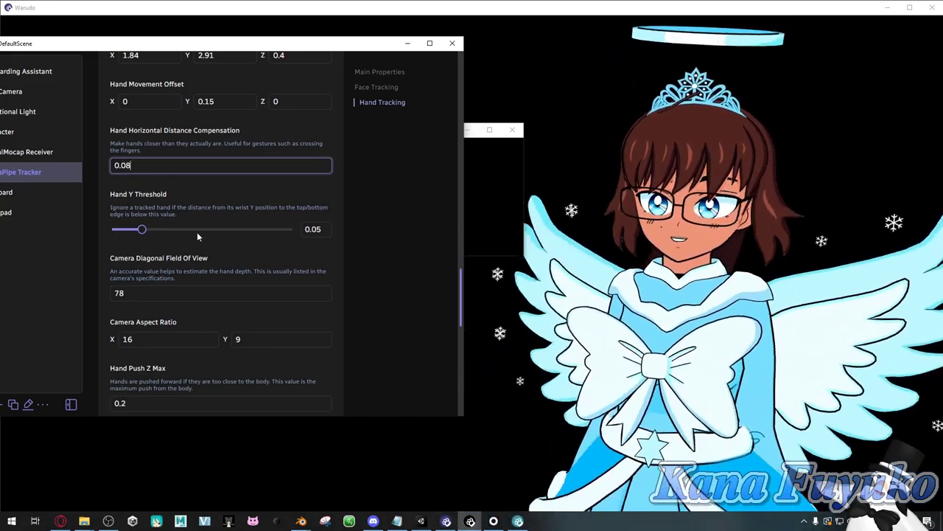
{"action": "mouse_move", "coordinate": [187, 192]}
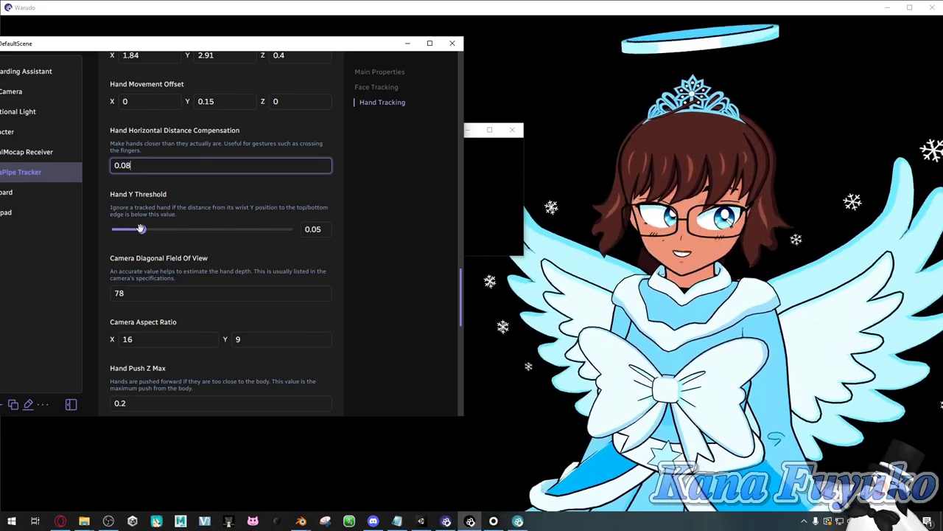
Raise Hand Y Threshold to 0.08, leaving the camera field of view at 78.
{"action": "left_click_drag", "start_coordinate": [144, 229], "coordinate": [165, 238]}
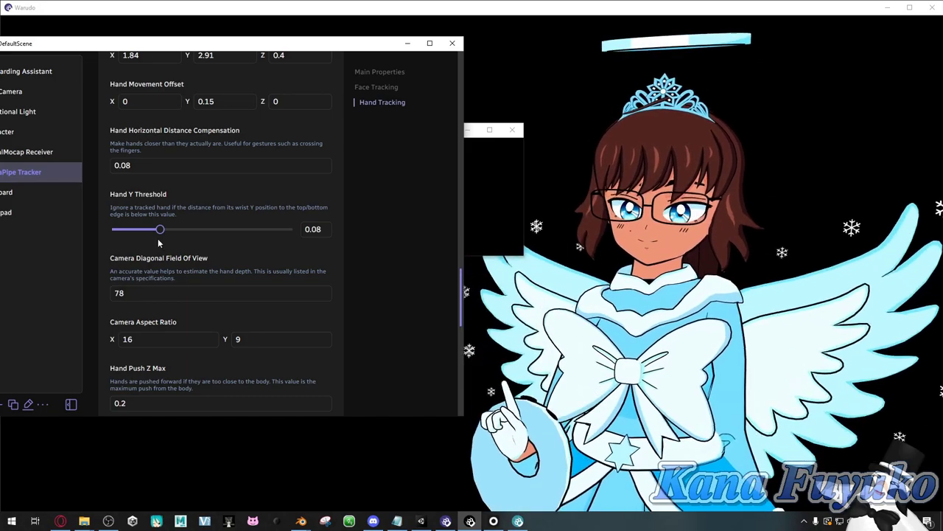
{"action": "scroll", "coordinate": [140, 225], "scroll_direction": "down", "scroll_amount": 1}
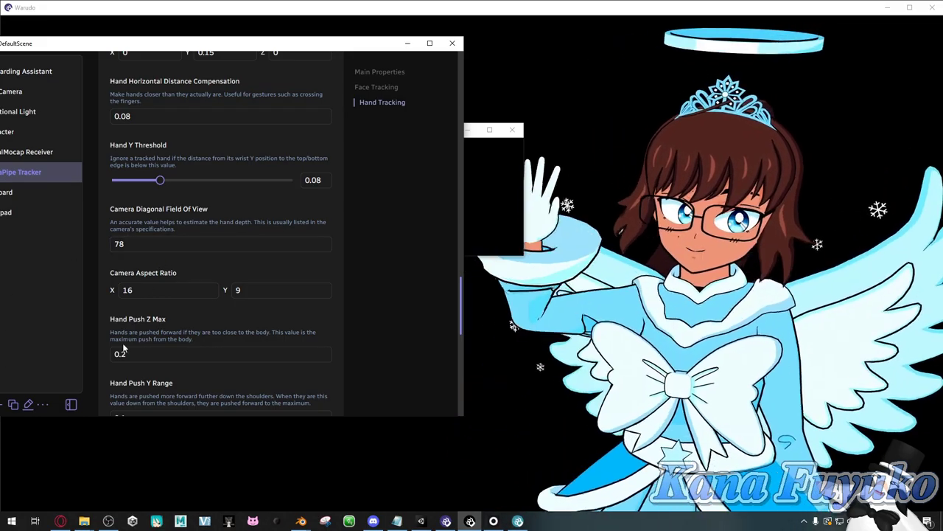
{"action": "left_click_drag", "start_coordinate": [138, 242], "coordinate": [106, 243]}
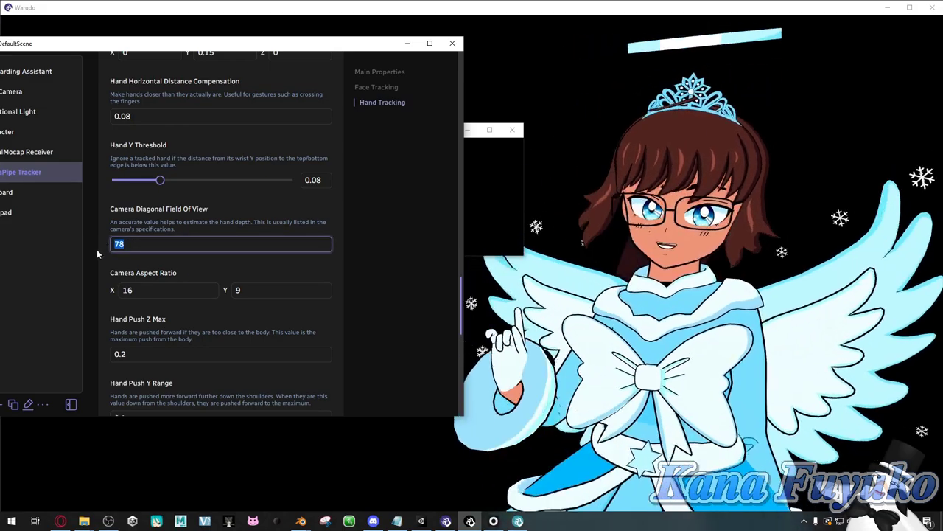
{"action": "left_click", "coordinate": [364, 267]}
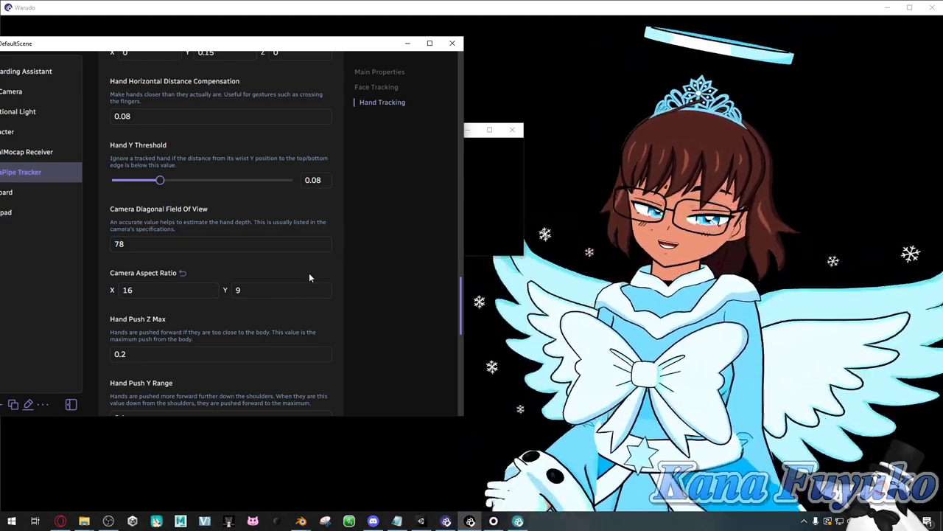
Review the Hand Push settings: Z Max 0.2, Y Range 0.1, Y Offset 0.1.
{"action": "scroll", "coordinate": [210, 264], "scroll_direction": "down", "scroll_amount": 1}
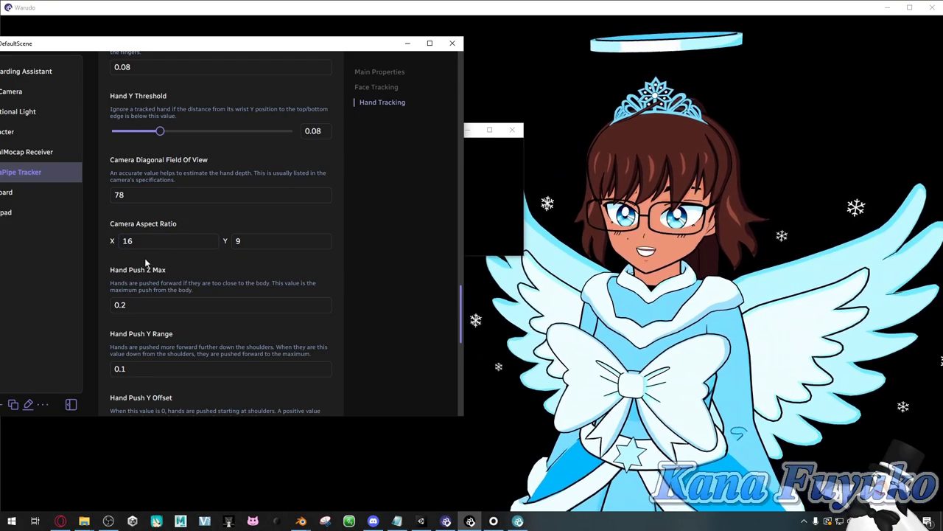
{"action": "scroll", "coordinate": [214, 263], "scroll_direction": "down", "scroll_amount": 1}
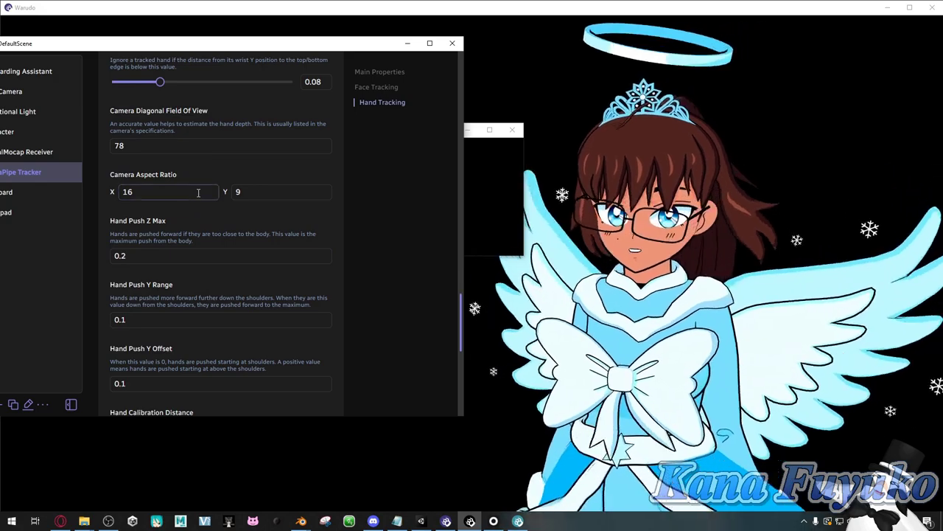
{"action": "mouse_move", "coordinate": [190, 217]}
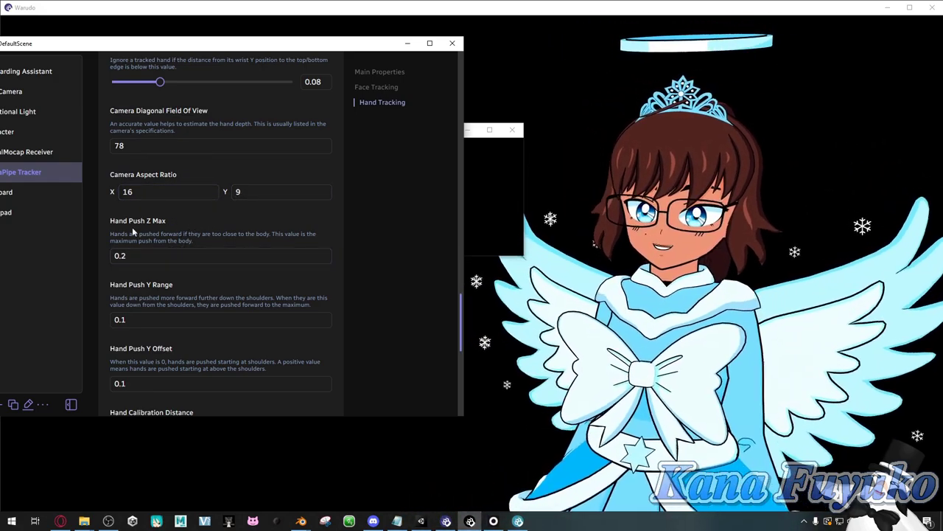
{"action": "scroll", "coordinate": [143, 271], "scroll_direction": "down", "scroll_amount": 1}
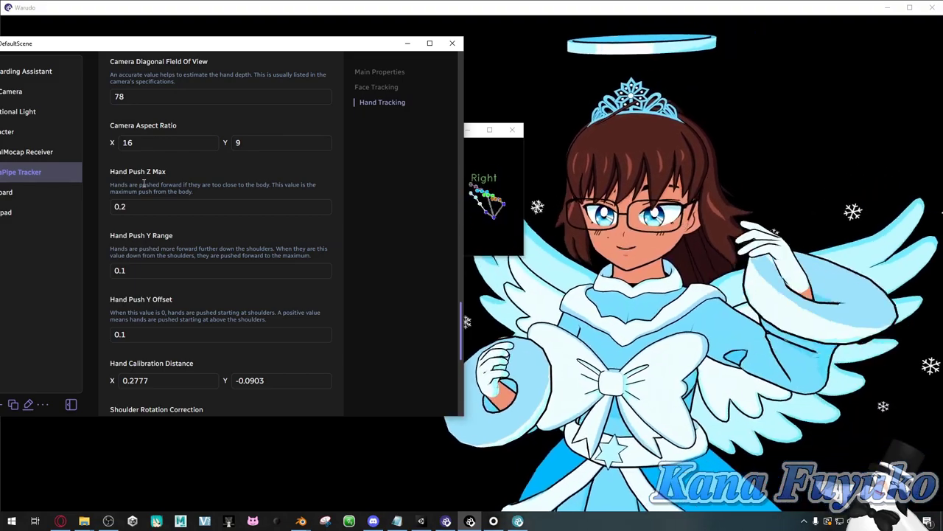
{"action": "left_click", "coordinate": [185, 211]}
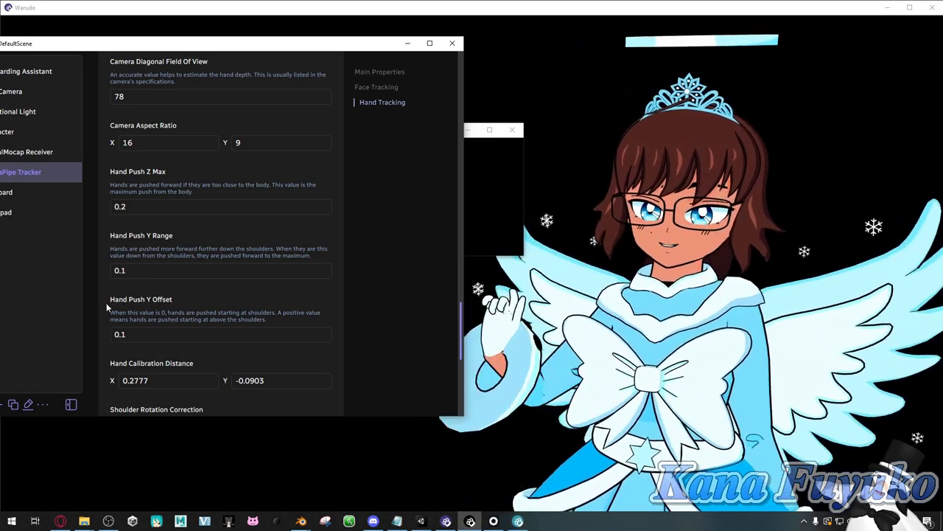
{"action": "scroll", "coordinate": [172, 298], "scroll_direction": "down", "scroll_amount": 1}
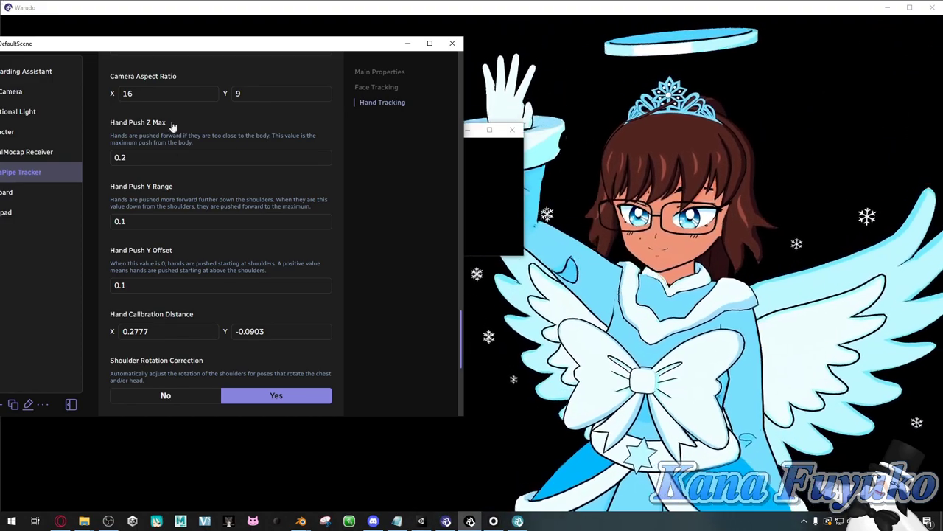
Change the Hand Push Y Offset from 0.1 to 0.15.
{"action": "left_click", "coordinate": [147, 288]}
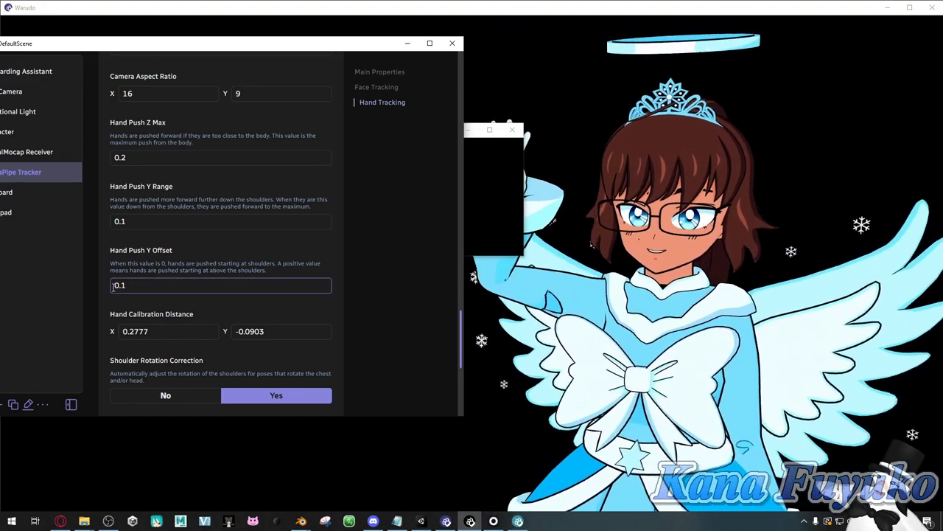
{"action": "double_click", "coordinate": [146, 286]}
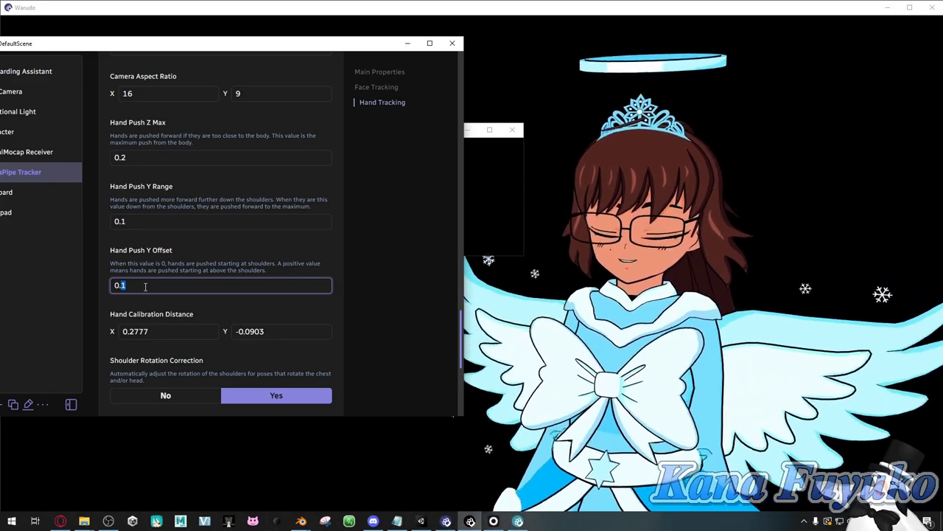
{"action": "type", "text": "05"}
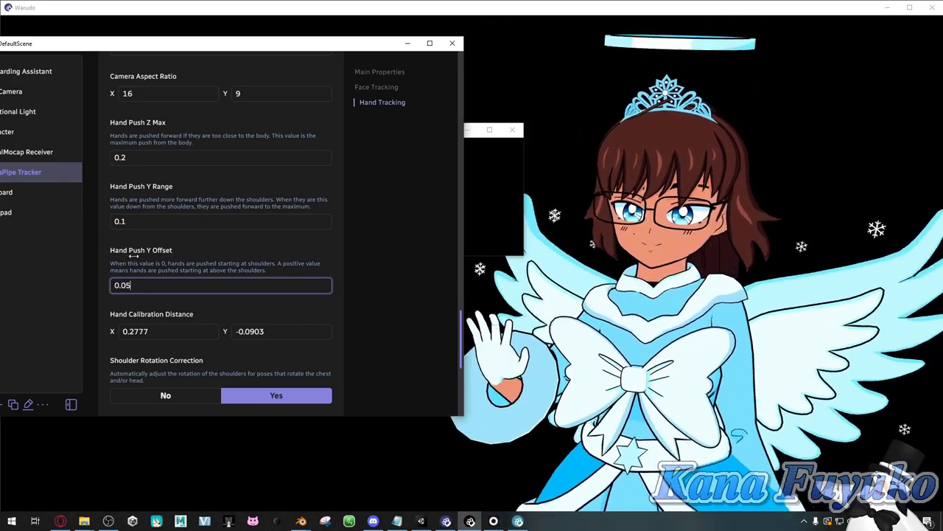
{"action": "key", "text": "BackSpace"}
{"action": "key", "text": "BackSpace"}
{"action": "key", "text": "BackSpace"}
{"action": "type", "text": ".1"}
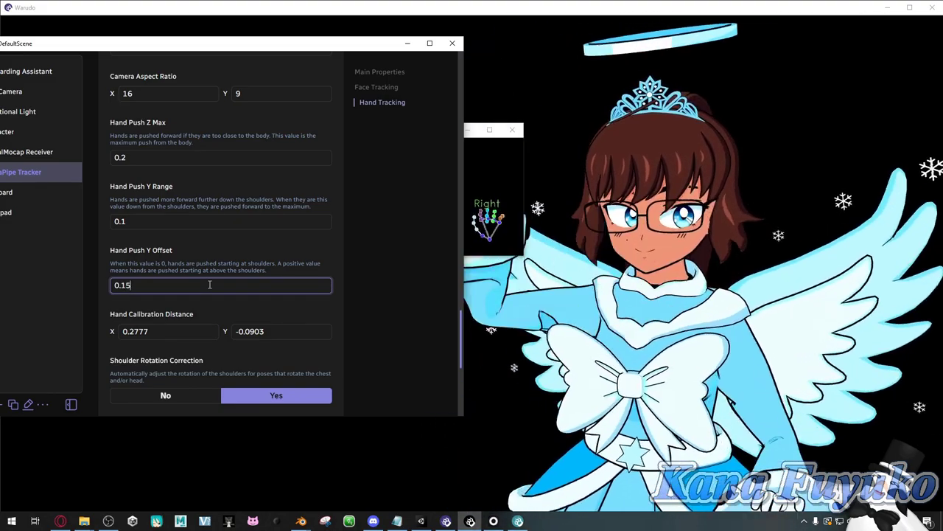
{"action": "scroll", "coordinate": [210, 284], "scroll_direction": "down", "scroll_amount": 3}
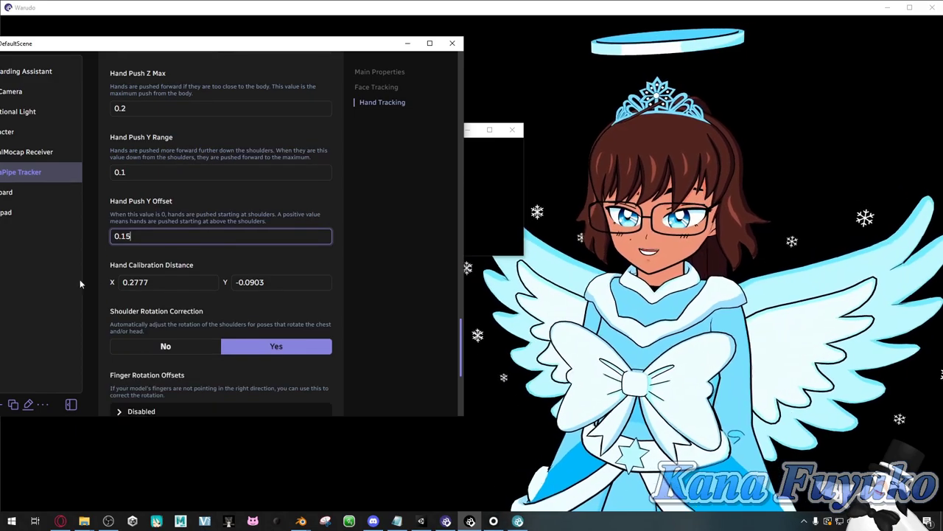
{"action": "scroll", "coordinate": [126, 218], "scroll_direction": "down", "scroll_amount": 1}
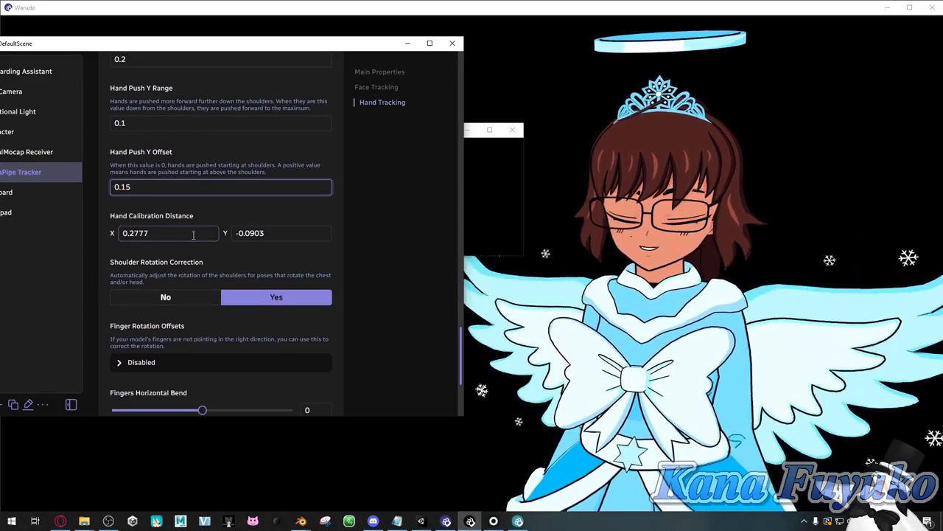
{"action": "scroll", "coordinate": [419, 212], "scroll_direction": "up", "scroll_amount": 1}
{"action": "scroll", "coordinate": [398, 208], "scroll_direction": "up", "scroll_amount": 15}
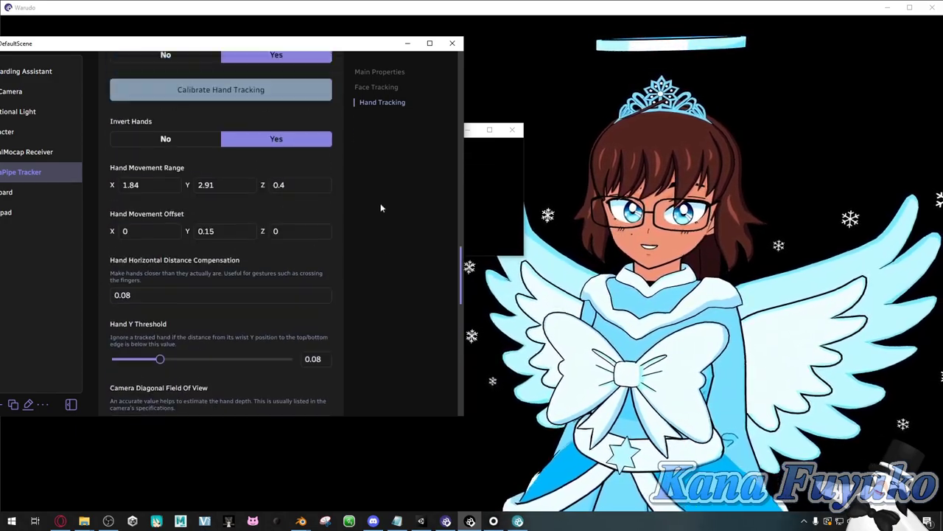
{"action": "scroll", "coordinate": [322, 273], "scroll_direction": "down", "scroll_amount": 6}
Recalibrate MediaPipe hand tracking and scroll down to the finger settings.
{"action": "left_click", "coordinate": [214, 265]}
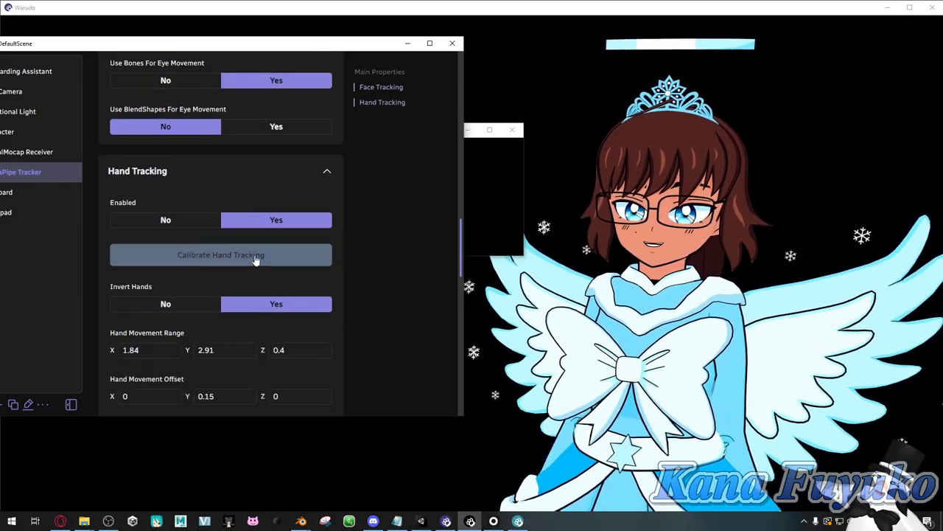
{"action": "scroll", "coordinate": [323, 296], "scroll_direction": "down", "scroll_amount": 10}
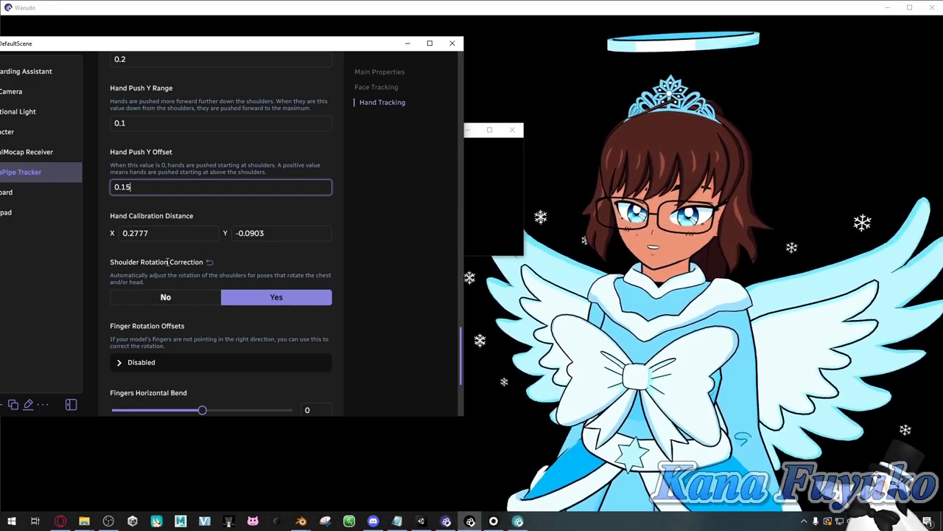
{"action": "scroll", "coordinate": [189, 251], "scroll_direction": "down", "scroll_amount": 2}
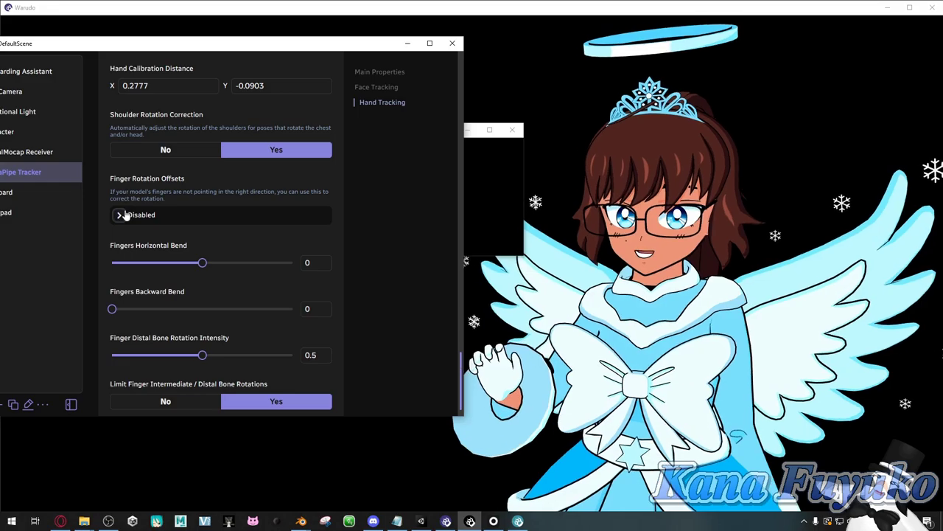
Inspect the finger rotation offsets and raise Fingers Horizontal Bend to 0.004.
{"action": "left_click", "coordinate": [127, 218]}
{"action": "left_click", "coordinate": [131, 253]}
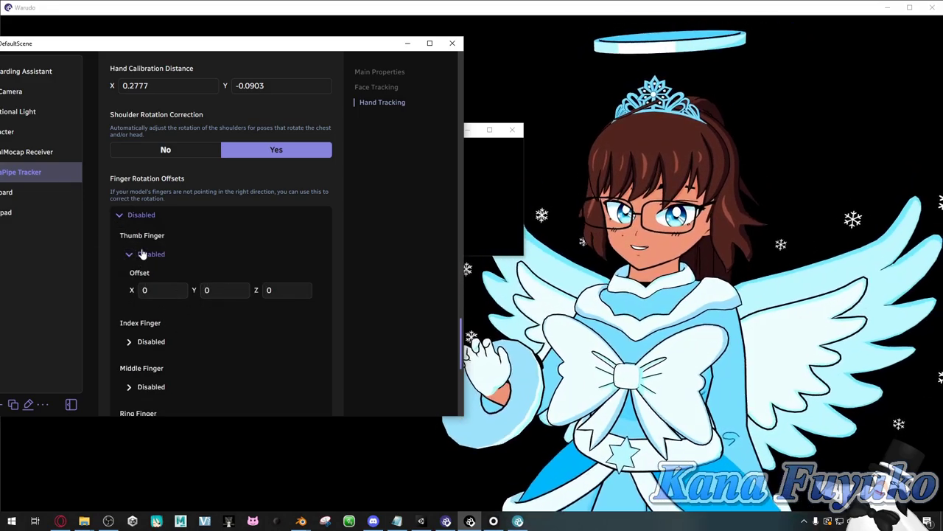
{"action": "left_click", "coordinate": [137, 258]}
{"action": "left_click", "coordinate": [141, 218]}
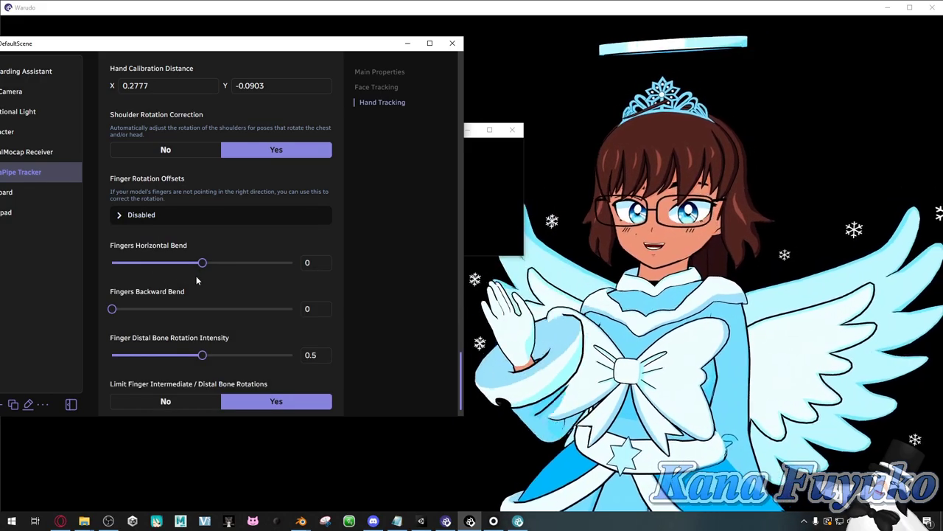
{"action": "left_click_drag", "start_coordinate": [201, 270], "coordinate": [289, 250]}
{"action": "left_click_drag", "start_coordinate": [229, 272], "coordinate": [239, 272]}
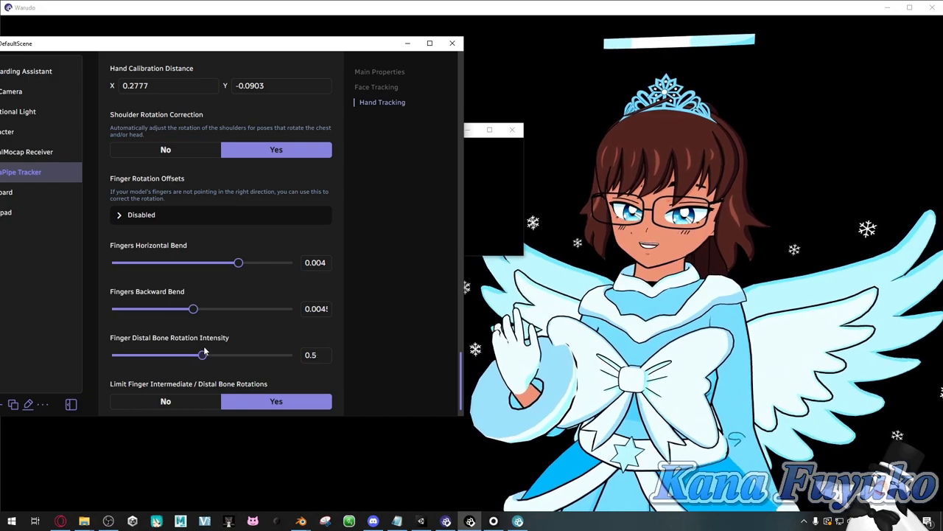
Lower Finger Distal Bone Rotation Intensity to 0.48 and toggle Limit Finger Rotations off, then on.
{"action": "left_click_drag", "start_coordinate": [244, 355], "coordinate": [156, 356]}
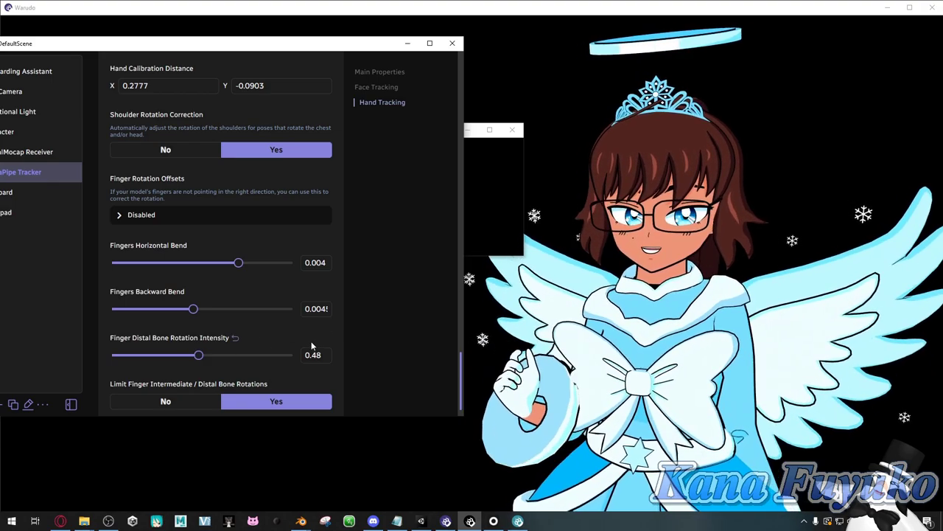
{"action": "scroll", "coordinate": [340, 298], "scroll_direction": "down", "scroll_amount": 1}
{"action": "scroll", "coordinate": [350, 320], "scroll_direction": "up", "scroll_amount": 1}
{"action": "scroll", "coordinate": [354, 331], "scroll_direction": "down", "scroll_amount": 1}
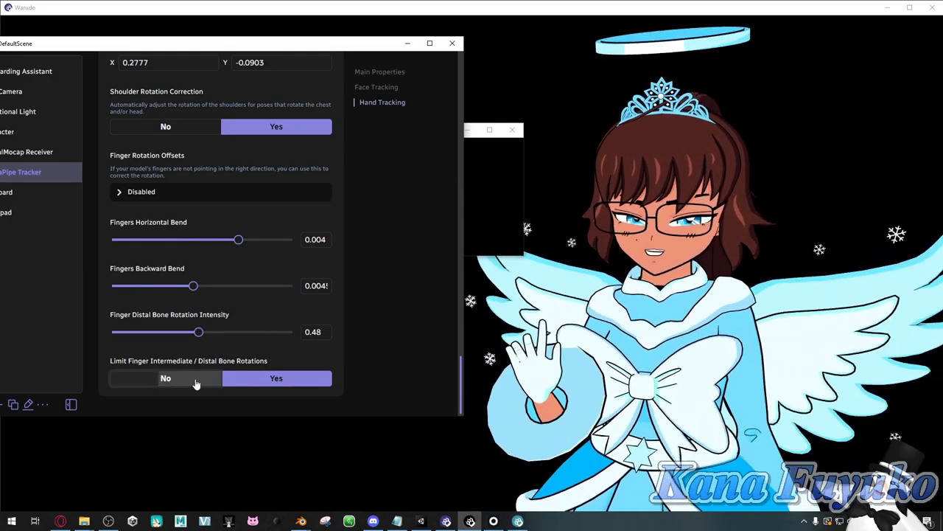
{"action": "left_click", "coordinate": [193, 379]}
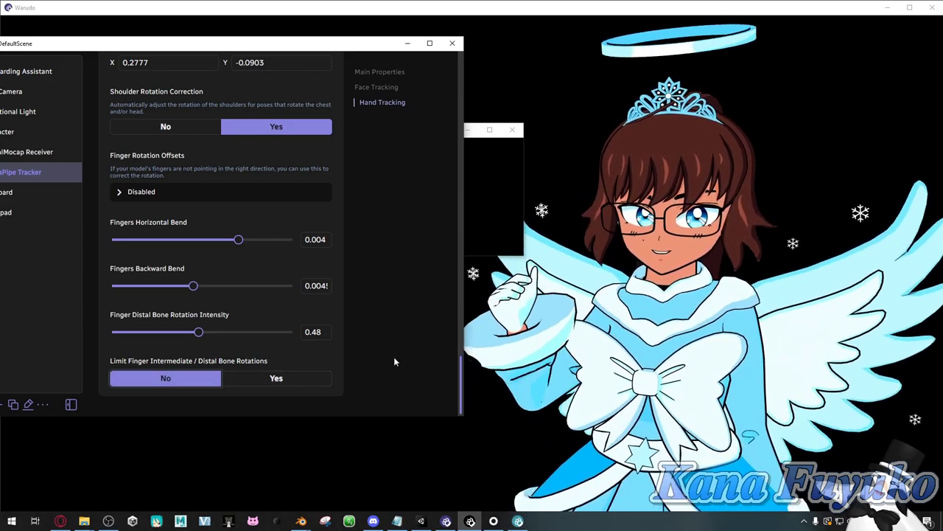
{"action": "left_click", "coordinate": [293, 383]}
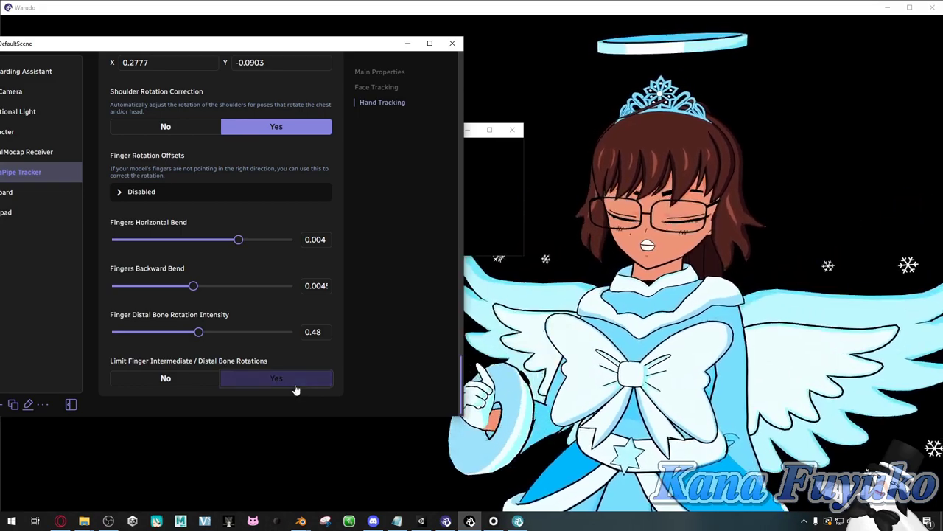
{"action": "left_click_drag", "start_coordinate": [452, 347], "coordinate": [442, 126]}
Set Head Movement Intensity Y to 1.98 and lower Hand Movement Range Y to 2.1.
{"action": "key", "text": "BackSpace"}
{"action": "type", "text": "1.98"}
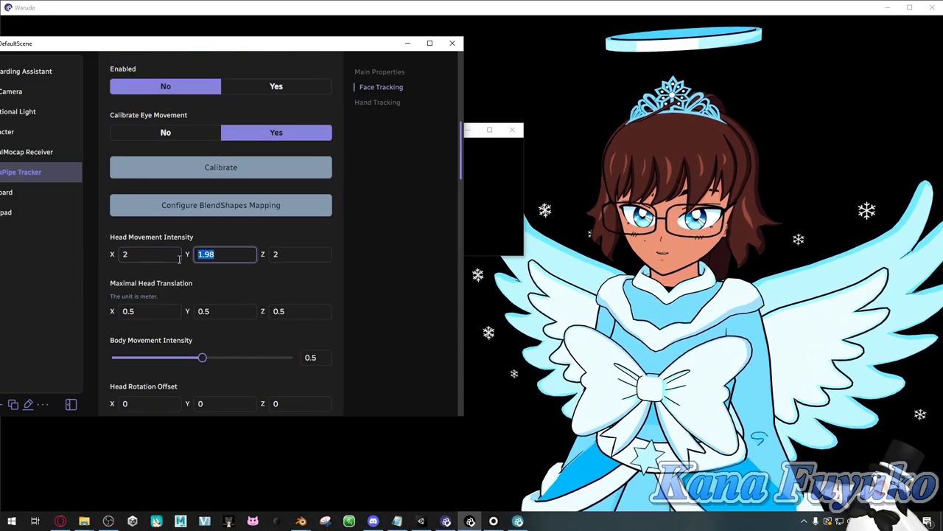
{"action": "left_click", "coordinate": [377, 102]}
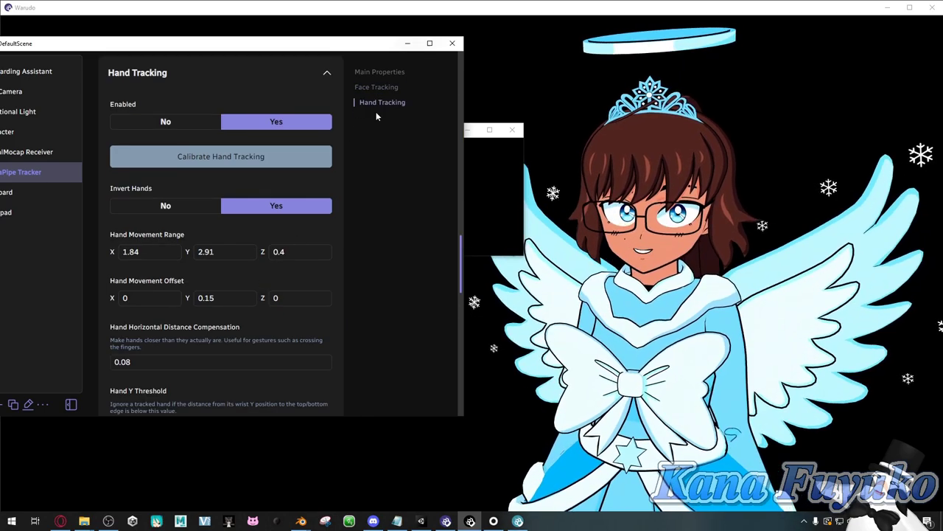
{"action": "mouse_move", "coordinate": [188, 252]}
{"action": "left_mouse_down"}
{"action": "mouse_move", "coordinate": [164, 253]}
{"action": "mouse_move", "coordinate": [190, 251]}
{"action": "left_mouse_up"}
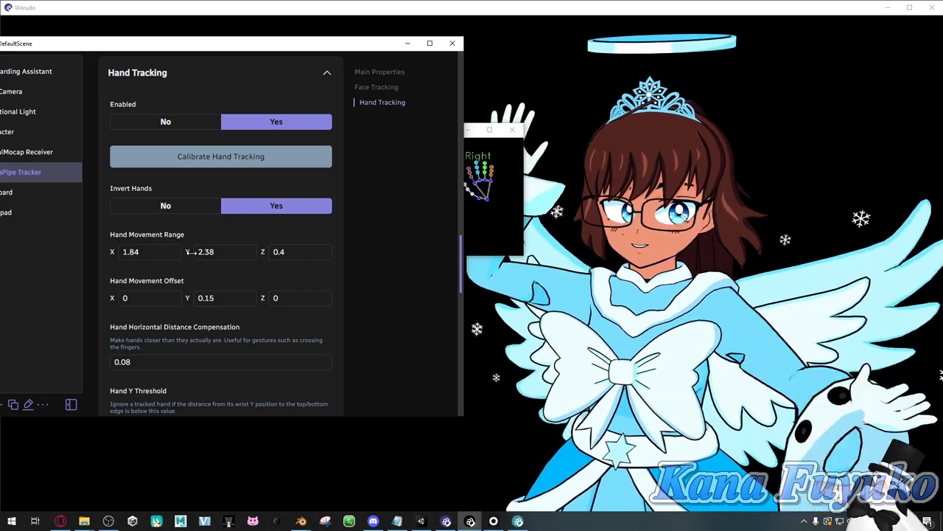
{"action": "left_click_drag", "start_coordinate": [189, 251], "coordinate": [168, 251]}
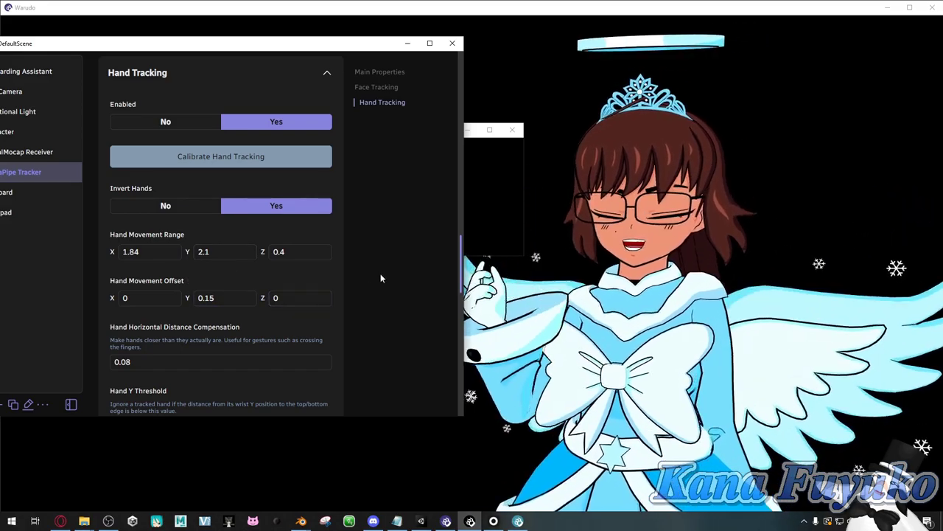
{"action": "left_click_drag", "start_coordinate": [328, 45], "coordinate": [394, 91]}
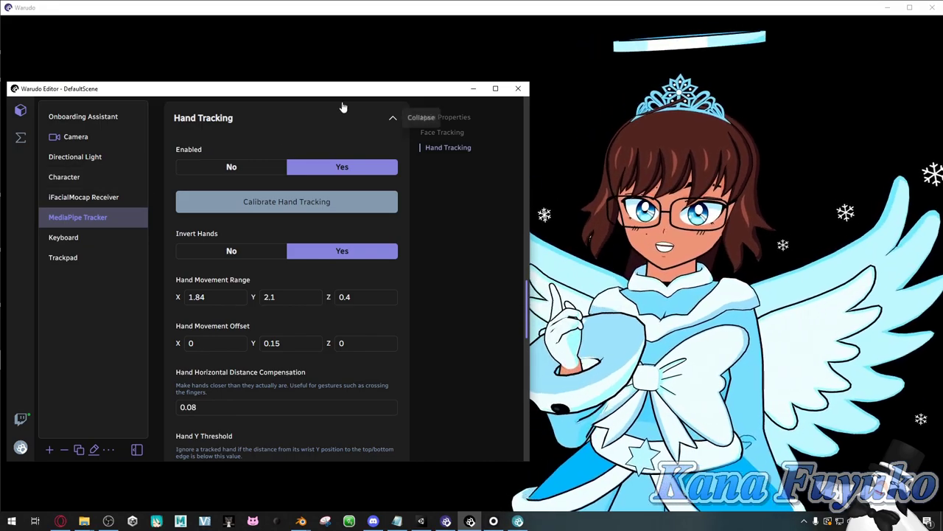
Select the Character asset and scroll to its Motion Capture section.
{"action": "left_click_drag", "start_coordinate": [348, 93], "coordinate": [332, 57]}
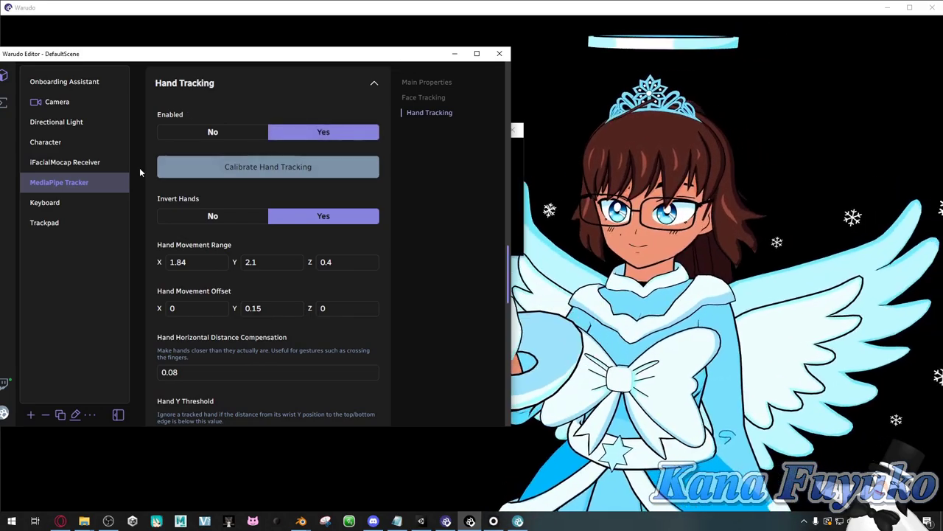
{"action": "left_click", "coordinate": [94, 150]}
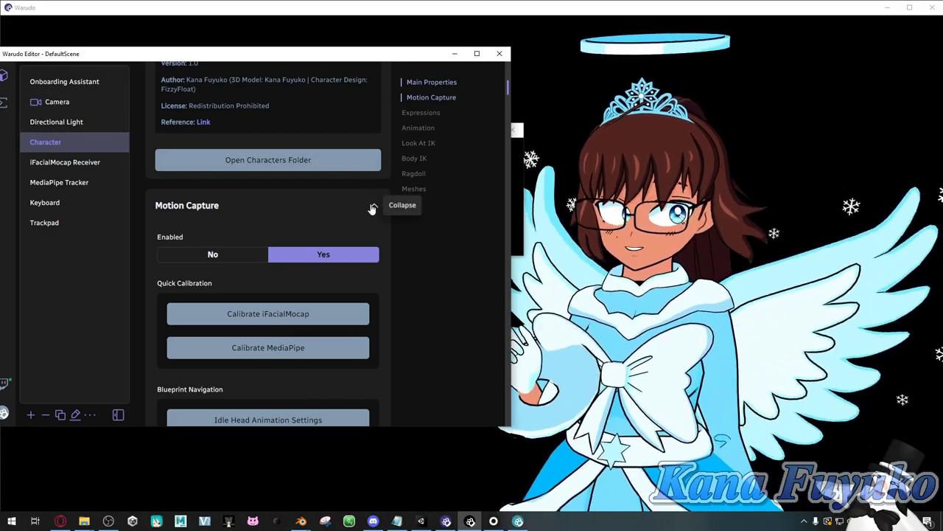
{"action": "scroll", "coordinate": [289, 231], "scroll_direction": "down", "scroll_amount": 1}
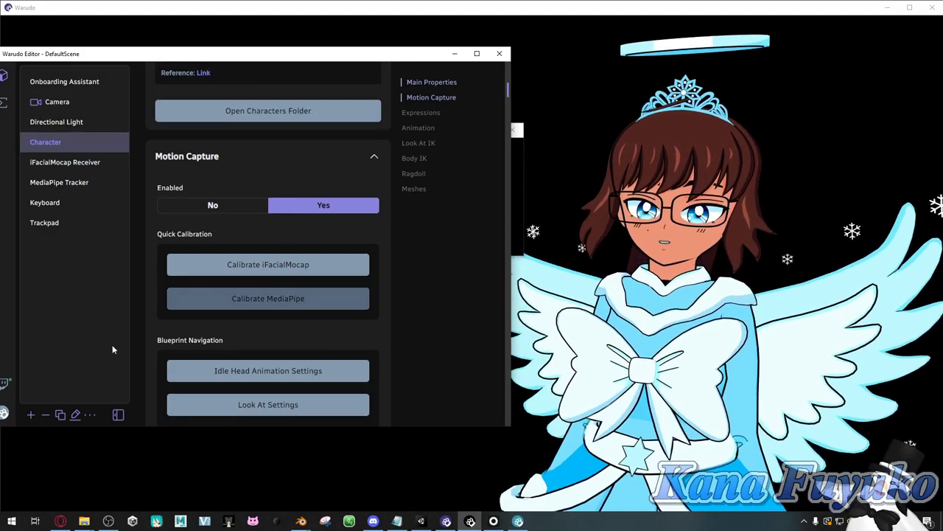
{"action": "scroll", "coordinate": [260, 326], "scroll_direction": "down", "scroll_amount": 3}
{"action": "scroll", "coordinate": [269, 218], "scroll_direction": "up", "scroll_amount": 3}
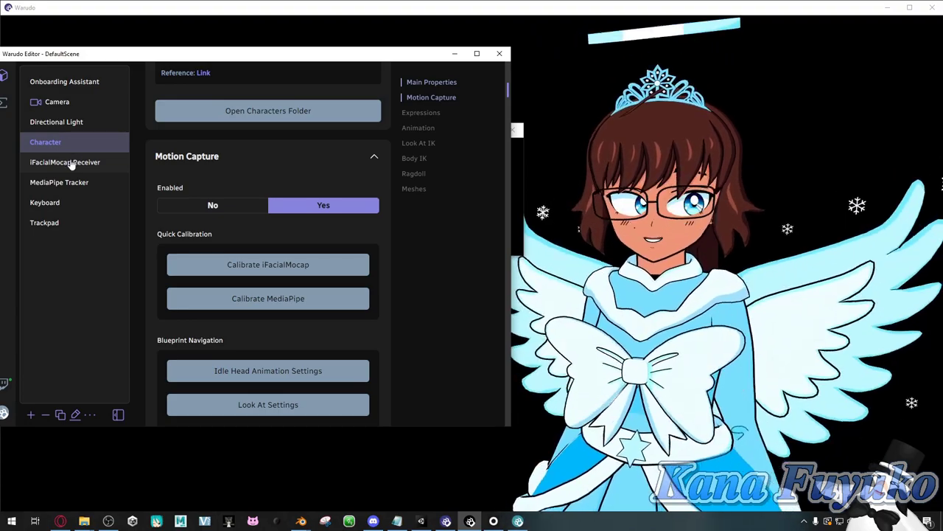
Set the iFacialMocap Receiver's Head Movement Intensity Y to 20.47, then reselect the Character.
{"action": "left_click", "coordinate": [66, 165]}
{"action": "scroll", "coordinate": [221, 258], "scroll_direction": "up", "scroll_amount": 5}
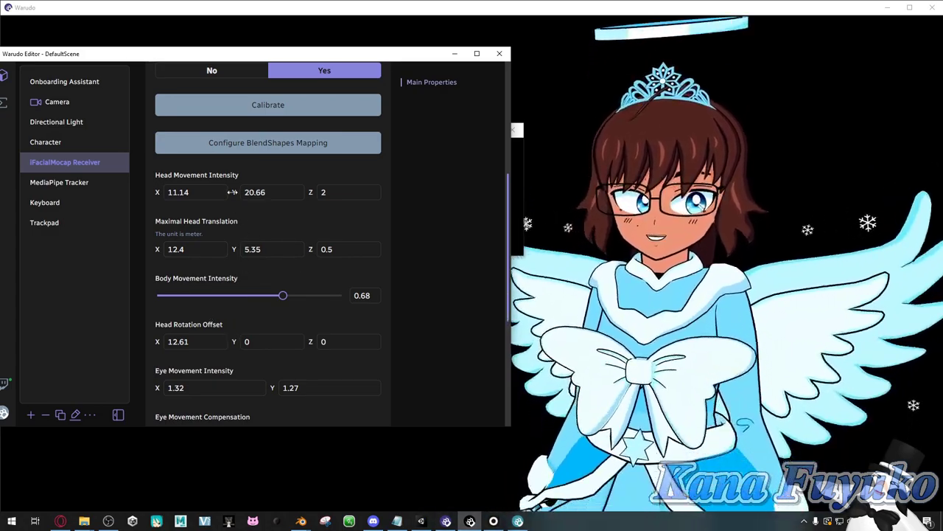
{"action": "key", "text": "Tab"}
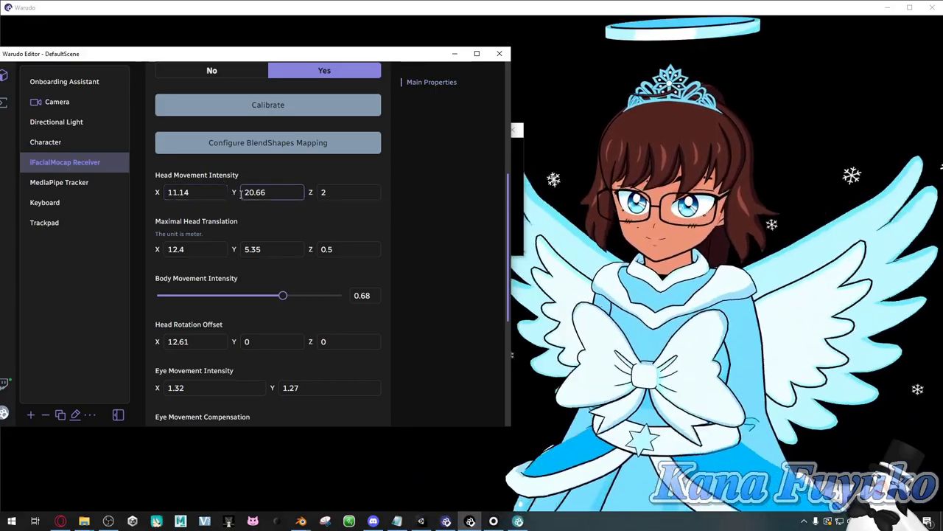
{"action": "type", "text": "20.47"}
{"action": "key", "text": "Return"}
{"action": "left_click", "coordinate": [104, 143]}
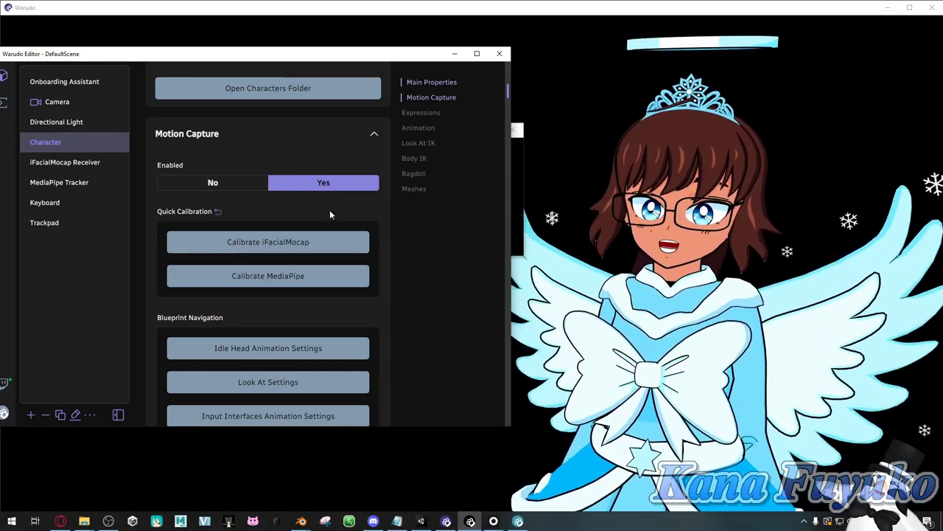
Run Calibrate iFacialMocap under the Character's Motion Capture Quick Calibration.
{"action": "scroll", "coordinate": [260, 199], "scroll_direction": "down", "scroll_amount": 1}
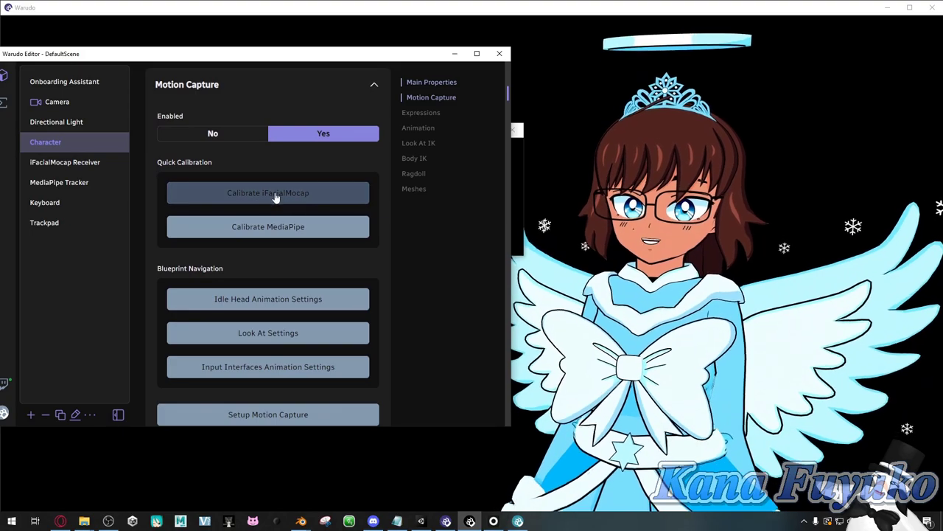
{"action": "left_click", "coordinate": [278, 200]}
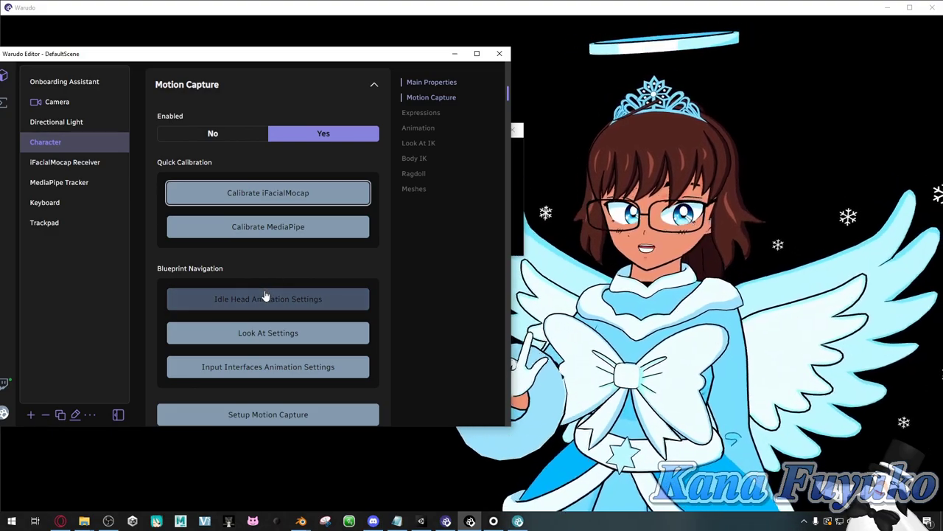
{"action": "left_click", "coordinate": [260, 301]}
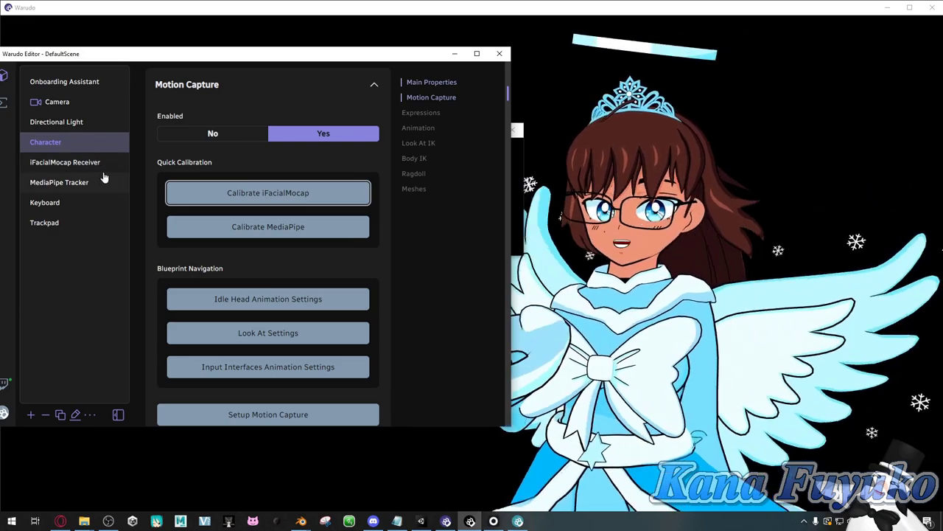
{"action": "scroll", "coordinate": [280, 286], "scroll_direction": "down", "scroll_amount": 2}
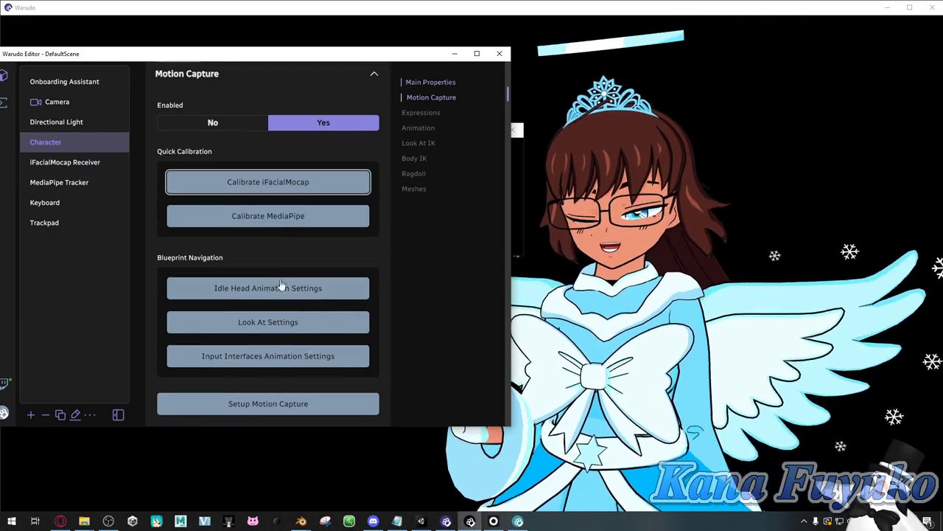
{"action": "left_click", "coordinate": [233, 241]}
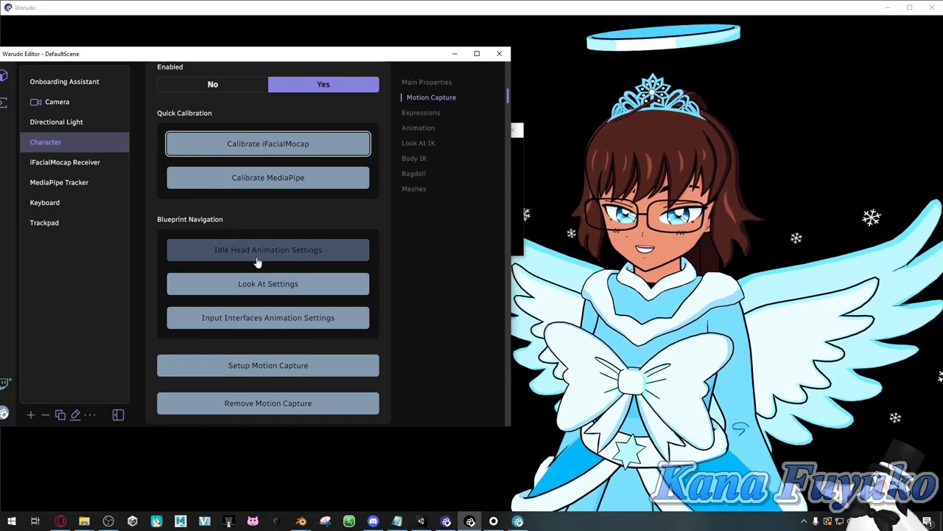
{"action": "left_click", "coordinate": [265, 254]}
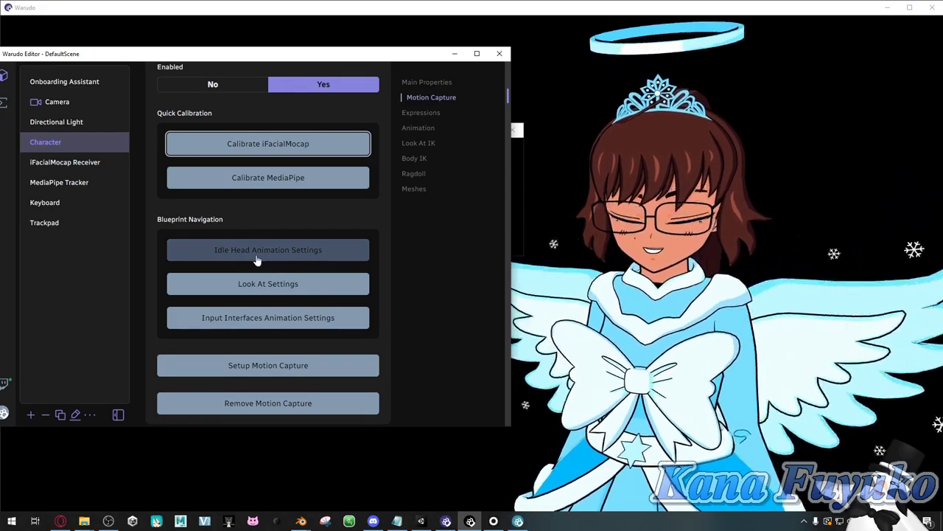
Set Auto Blinking to No on the Generate Idle Head Animation node, then return to the asset list.
{"action": "left_click", "coordinate": [250, 260]}
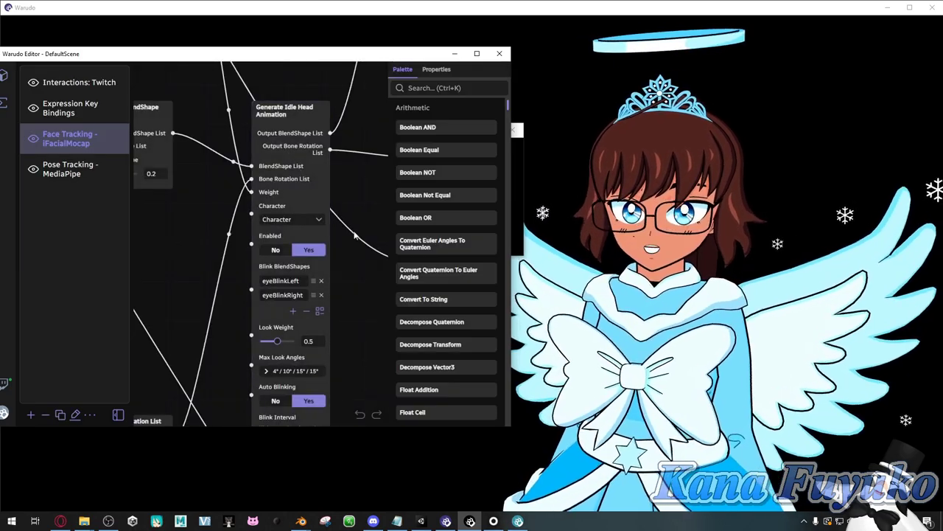
{"action": "middle_click_drag", "start_coordinate": [352, 289], "coordinate": [335, 332]}
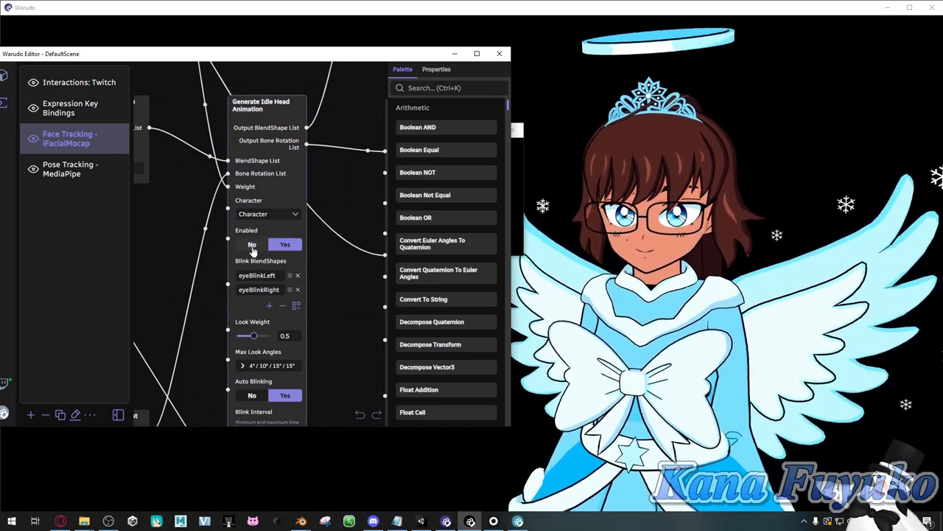
{"action": "scroll", "coordinate": [304, 335], "scroll_direction": "down", "scroll_amount": 3}
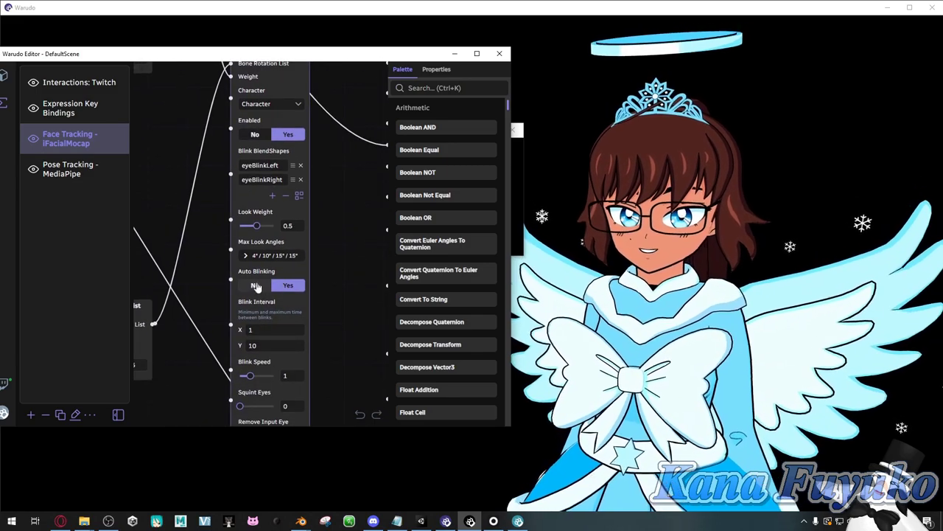
{"action": "left_click", "coordinate": [251, 287]}
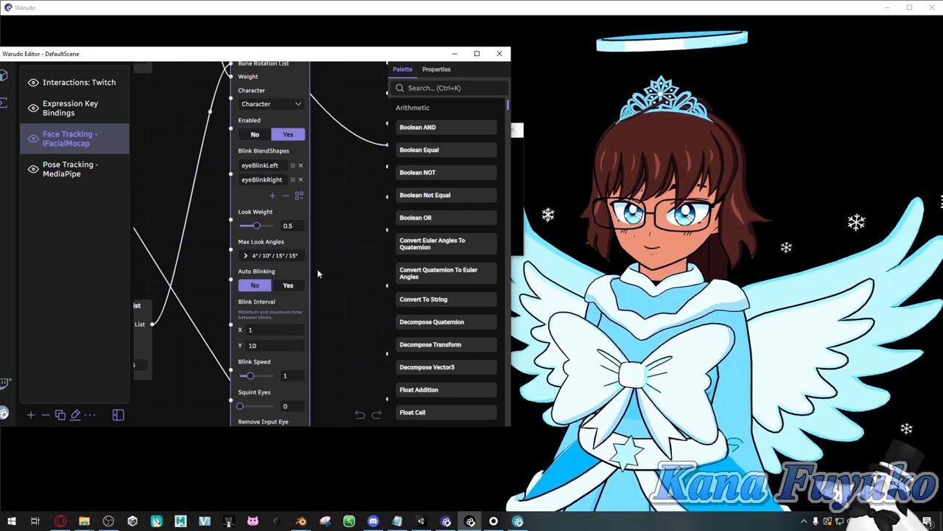
{"action": "scroll", "coordinate": [318, 295], "scroll_direction": "up", "scroll_amount": 4}
{"action": "left_click", "coordinate": [4, 74]}
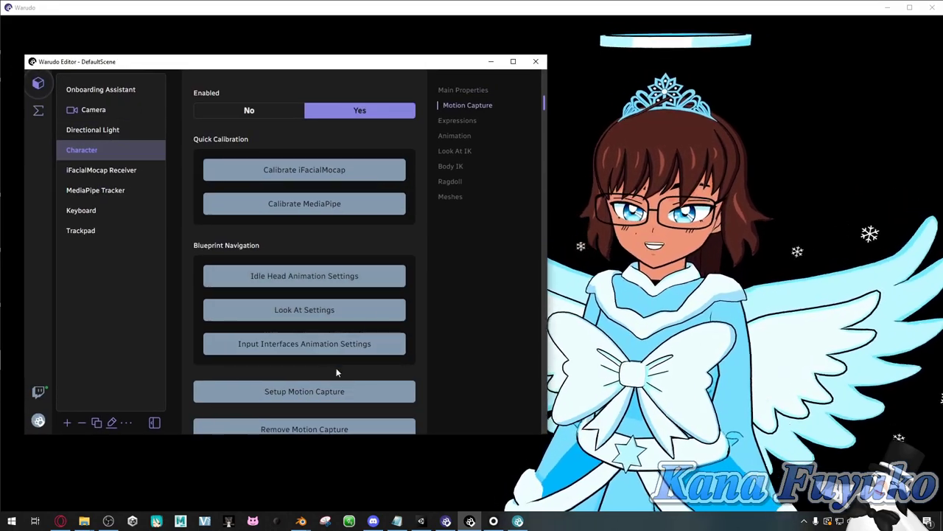
Remove the Character's expression key binding blueprint, confirming the warning with OK.
{"action": "scroll", "coordinate": [362, 314], "scroll_direction": "down", "scroll_amount": 2}
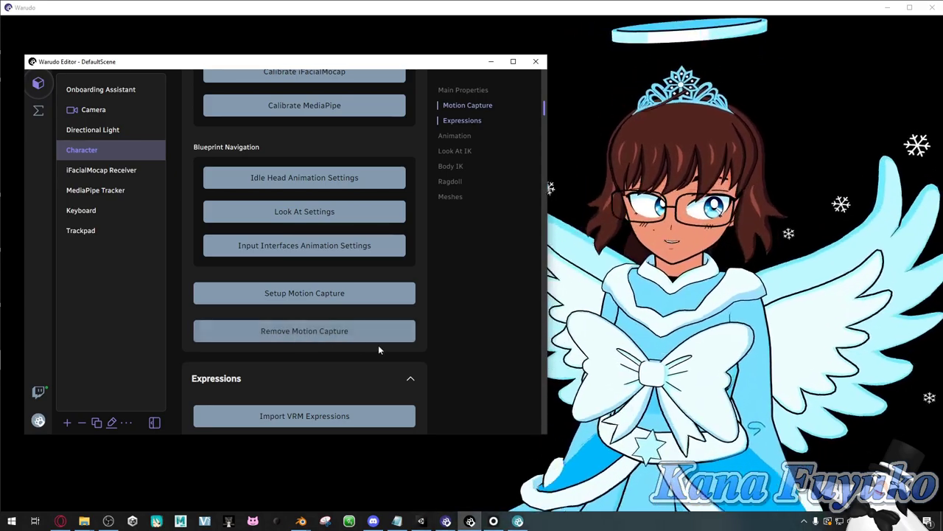
{"action": "scroll", "coordinate": [420, 324], "scroll_direction": "down", "scroll_amount": 2}
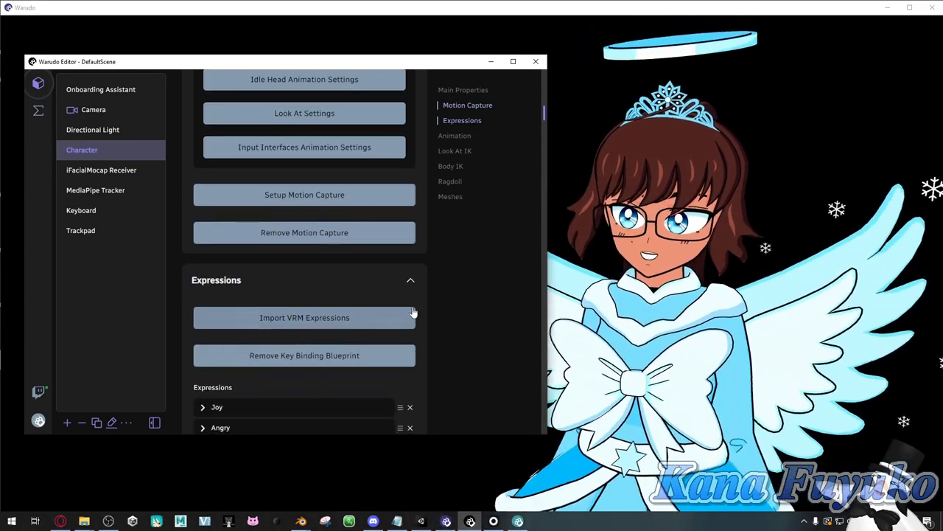
{"action": "scroll", "coordinate": [433, 287], "scroll_direction": "down", "scroll_amount": 1}
{"action": "scroll", "coordinate": [430, 287], "scroll_direction": "down", "scroll_amount": 2}
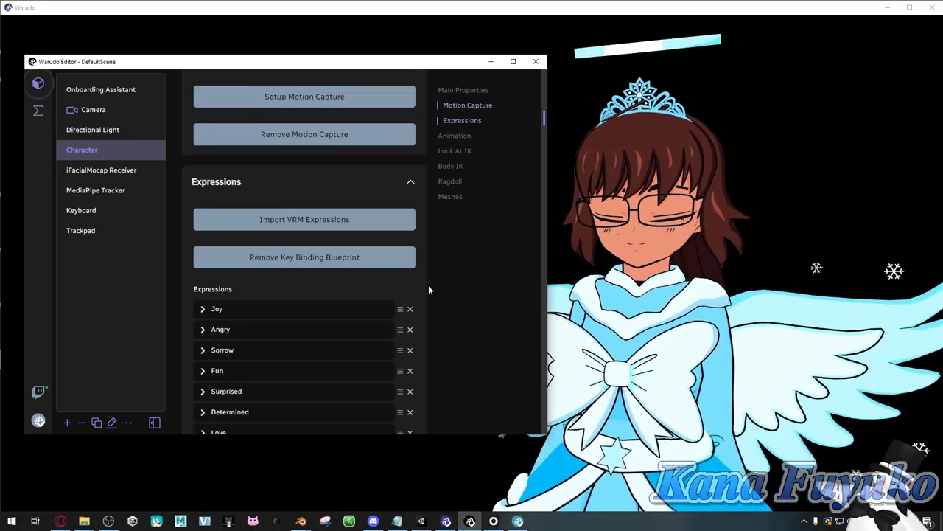
{"action": "scroll", "coordinate": [418, 286], "scroll_direction": "up", "scroll_amount": 1}
{"action": "scroll", "coordinate": [405, 280], "scroll_direction": "down", "scroll_amount": 2}
{"action": "scroll", "coordinate": [361, 258], "scroll_direction": "down", "scroll_amount": 1}
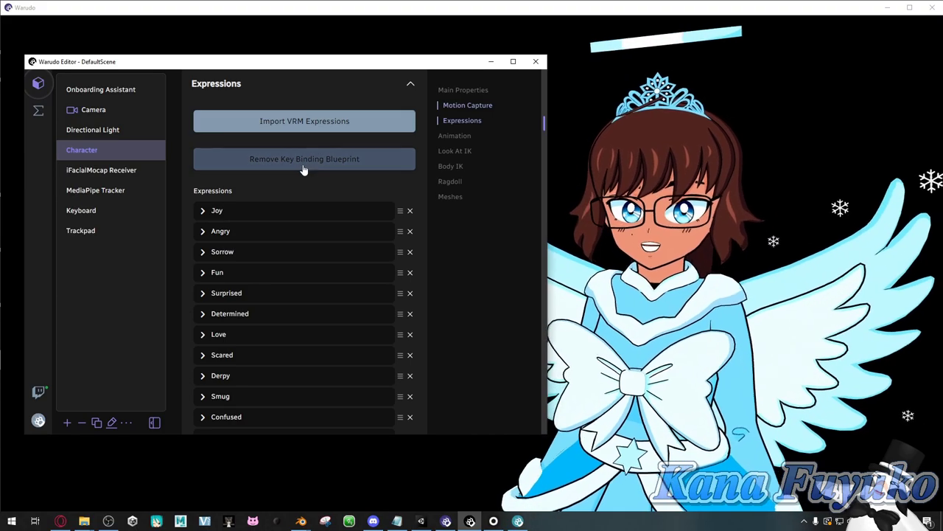
{"action": "left_click", "coordinate": [303, 159]}
{"action": "left_click", "coordinate": [383, 274]}
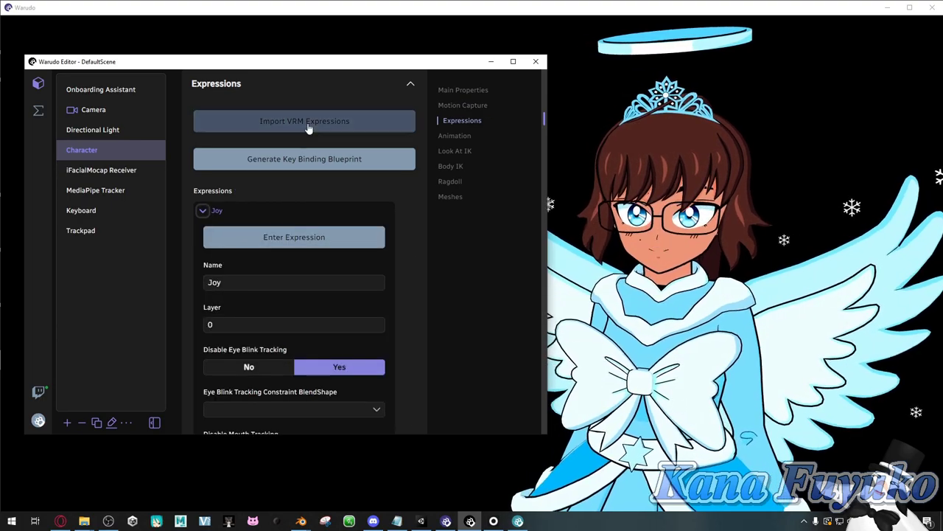
Collapse the Joy expression and import the model's VRM expressions.
{"action": "left_click", "coordinate": [202, 211]}
{"action": "scroll", "coordinate": [255, 244], "scroll_direction": "down", "scroll_amount": 2}
{"action": "scroll", "coordinate": [275, 215], "scroll_direction": "up", "scroll_amount": 4}
{"action": "left_click", "coordinate": [308, 171]}
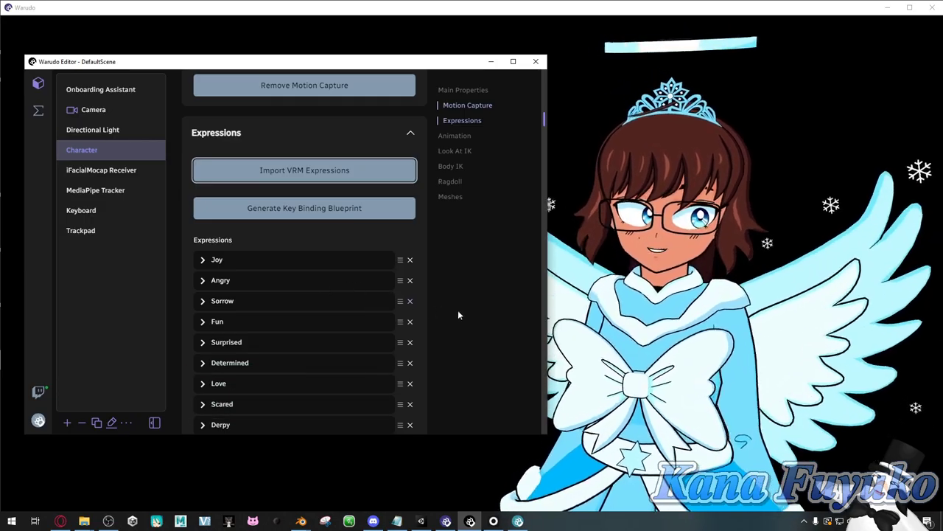
Delete unwanted expressions like Cheek_Suck, Mouth_Upper_UpRight, Mouth_Lower_Inside, tongue and per-eye entries.
{"action": "scroll", "coordinate": [461, 311], "scroll_direction": "down", "scroll_amount": 3}
{"action": "scroll", "coordinate": [441, 278], "scroll_direction": "down", "scroll_amount": 1}
{"action": "scroll", "coordinate": [425, 282], "scroll_direction": "down", "scroll_amount": 12}
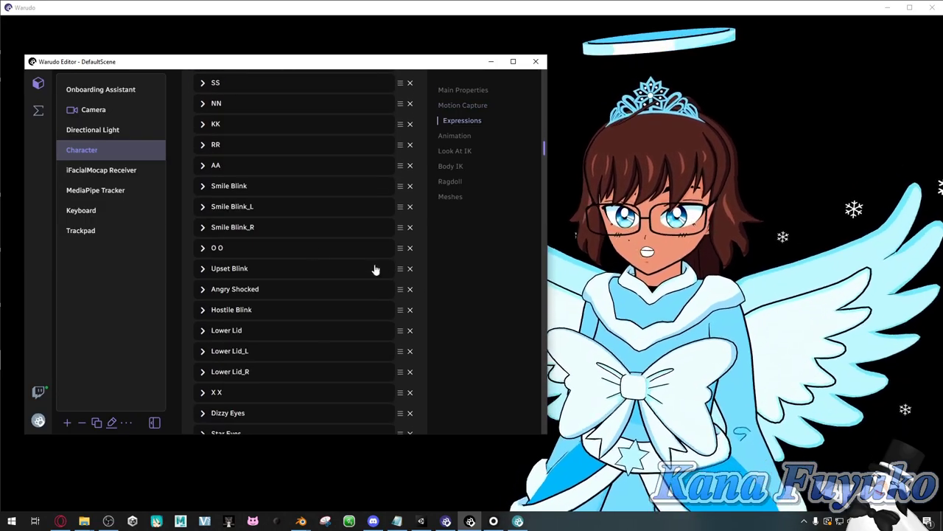
{"action": "scroll", "coordinate": [302, 267], "scroll_direction": "down", "scroll_amount": 10}
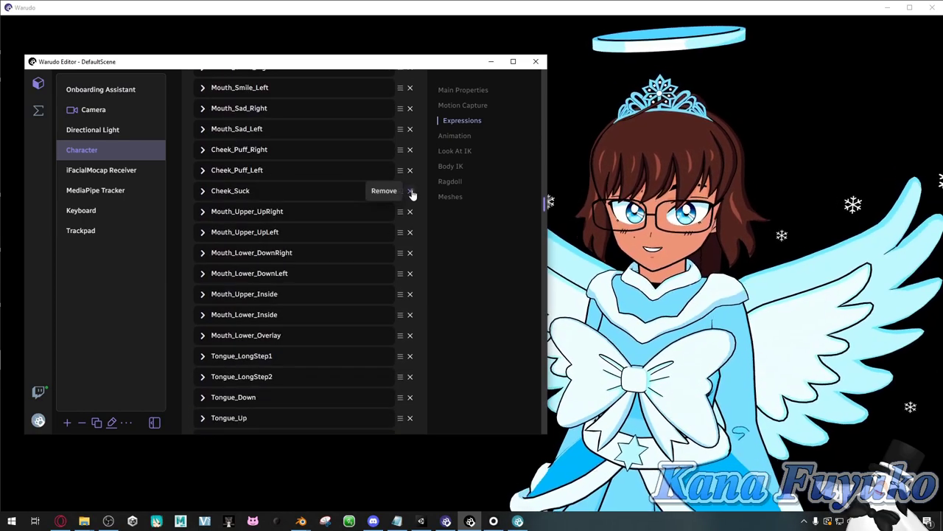
{"action": "left_click", "coordinate": [410, 191]}
{"action": "left_click", "coordinate": [410, 191]}
{"action": "left_click", "coordinate": [410, 191]}
{"action": "left_click", "coordinate": [410, 191]}
{"action": "left_click", "coordinate": [410, 191]}
{"action": "left_click", "coordinate": [410, 191]}
{"action": "left_click", "coordinate": [410, 191]}
{"action": "left_click", "coordinate": [409, 191]}
{"action": "left_click", "coordinate": [410, 191]}
{"action": "left_click", "coordinate": [409, 191]}
{"action": "left_click", "coordinate": [410, 191]}
{"action": "left_click", "coordinate": [410, 191]}
{"action": "left_click", "coordinate": [410, 190]}
{"action": "left_click", "coordinate": [410, 191]}
{"action": "left_click", "coordinate": [410, 191]}
{"action": "left_click", "coordinate": [409, 191]}
{"action": "left_click", "coordinate": [410, 191]}
{"action": "left_click", "coordinate": [410, 191]}
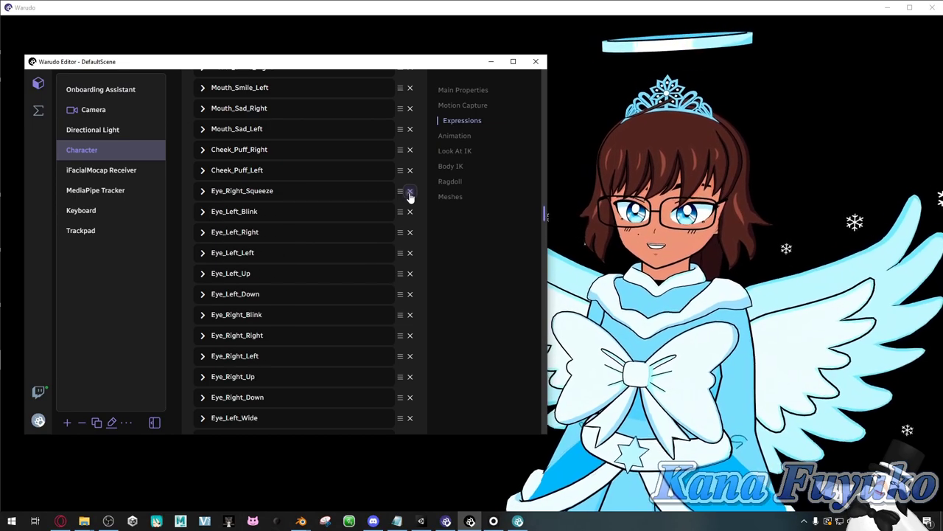
{"action": "left_click", "coordinate": [409, 190]}
{"action": "left_click", "coordinate": [410, 191]}
{"action": "left_click", "coordinate": [409, 191]}
{"action": "left_click", "coordinate": [410, 191]}
{"action": "left_click", "coordinate": [410, 191]}
{"action": "left_click", "coordinate": [409, 191]}
{"action": "left_click", "coordinate": [410, 191]}
{"action": "left_click", "coordinate": [409, 191]}
{"action": "left_click", "coordinate": [410, 191]}
{"action": "left_click", "coordinate": [410, 191]}
{"action": "left_click", "coordinate": [410, 191]}
{"action": "left_click", "coordinate": [410, 191]}
{"action": "left_click", "coordinate": [410, 190]}
{"action": "left_click", "coordinate": [410, 191]}
{"action": "scroll", "coordinate": [430, 226], "scroll_direction": "up", "scroll_amount": 15}
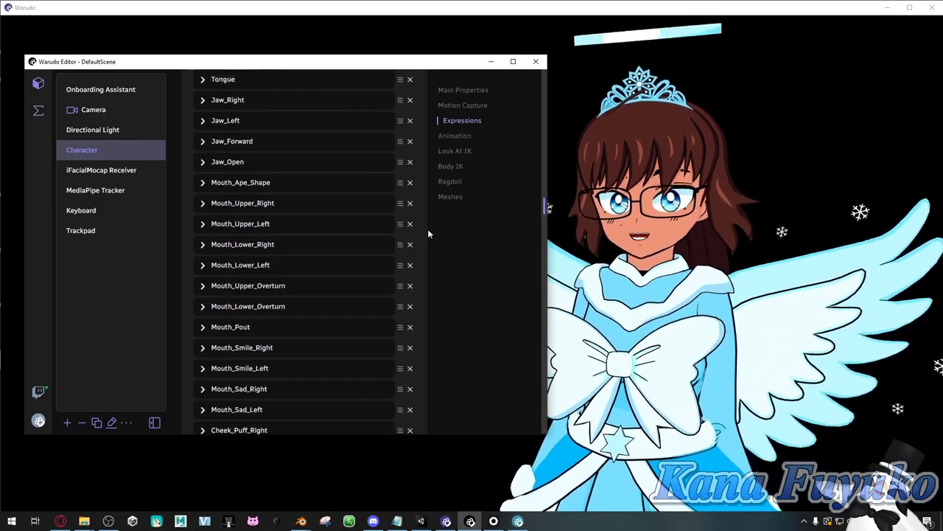
{"action": "scroll", "coordinate": [229, 211], "scroll_direction": "up", "scroll_amount": 3}
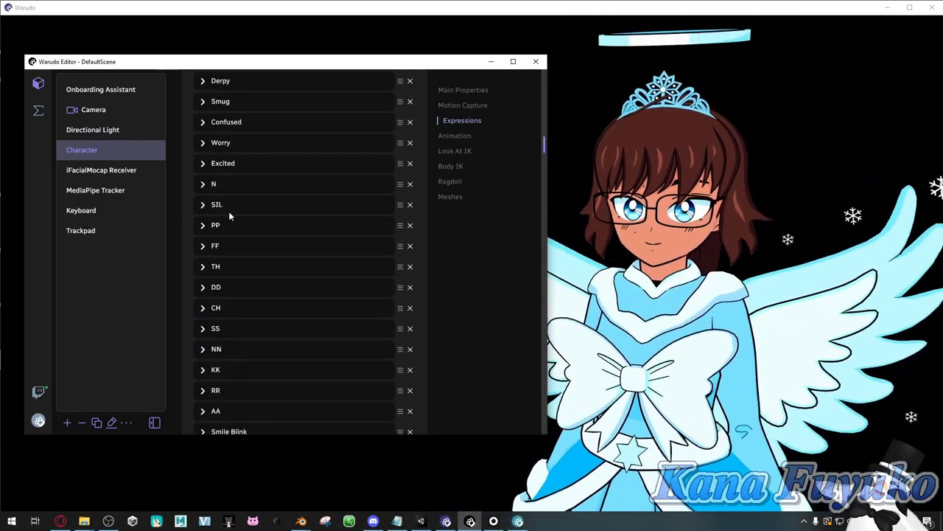
{"action": "left_click", "coordinate": [203, 204]}
{"action": "scroll", "coordinate": [205, 263], "scroll_direction": "down", "scroll_amount": 3}
{"action": "scroll", "coordinate": [205, 263], "scroll_direction": "up", "scroll_amount": 3}
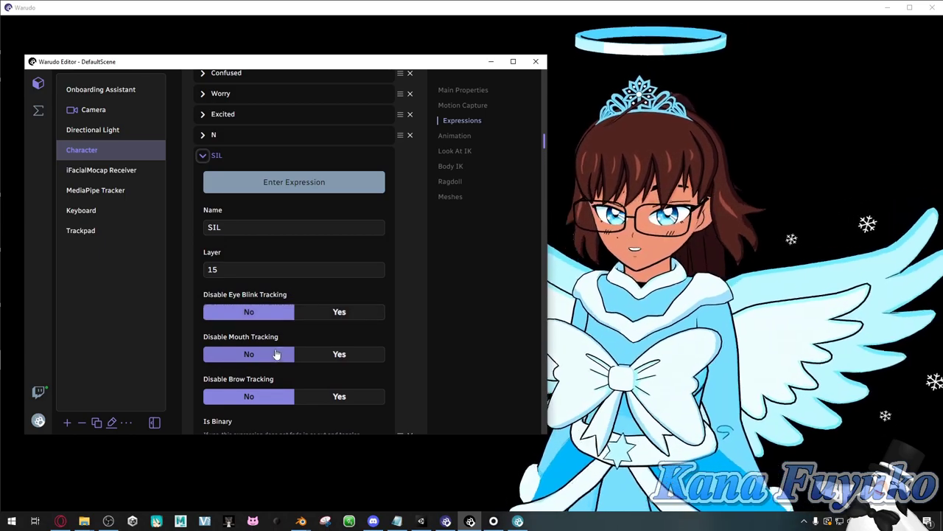
{"action": "scroll", "coordinate": [258, 317], "scroll_direction": "down", "scroll_amount": 3}
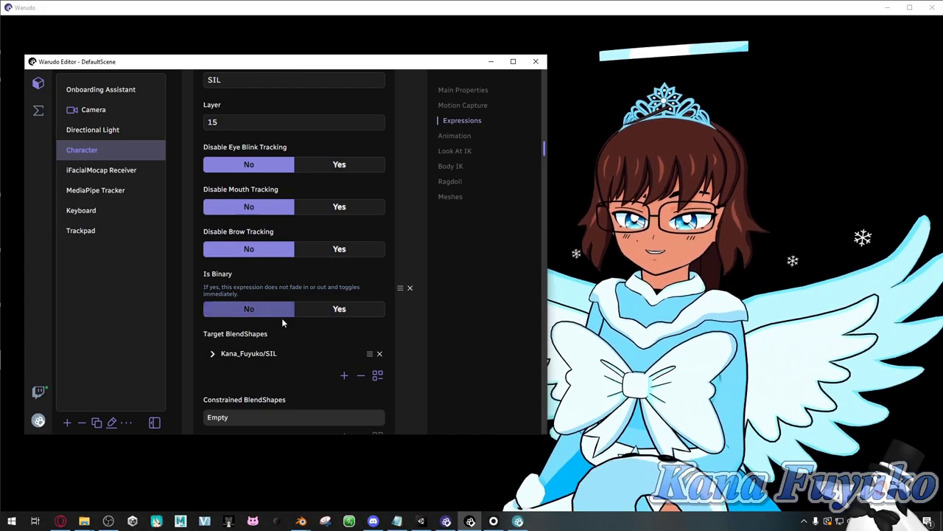
{"action": "scroll", "coordinate": [270, 302], "scroll_direction": "down", "scroll_amount": 2}
{"action": "scroll", "coordinate": [252, 319], "scroll_direction": "down", "scroll_amount": 3}
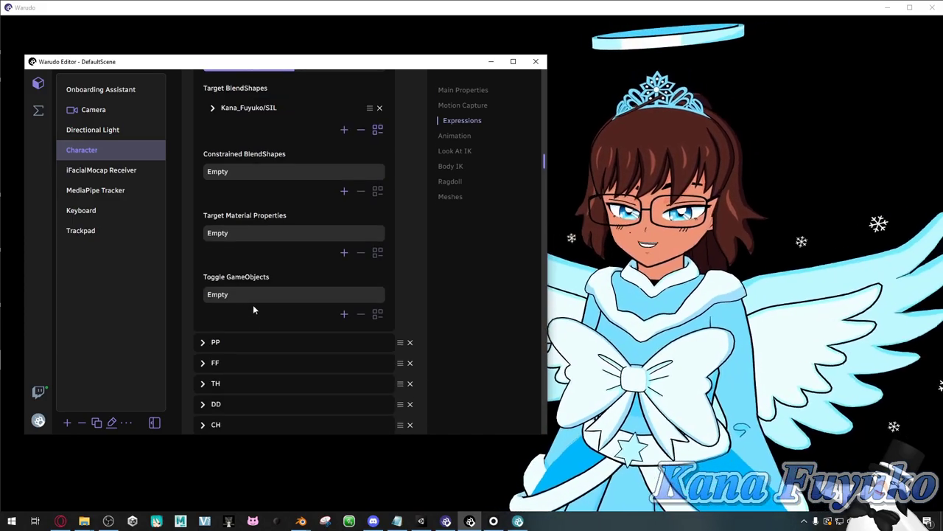
{"action": "scroll", "coordinate": [253, 304], "scroll_direction": "up", "scroll_amount": 1}
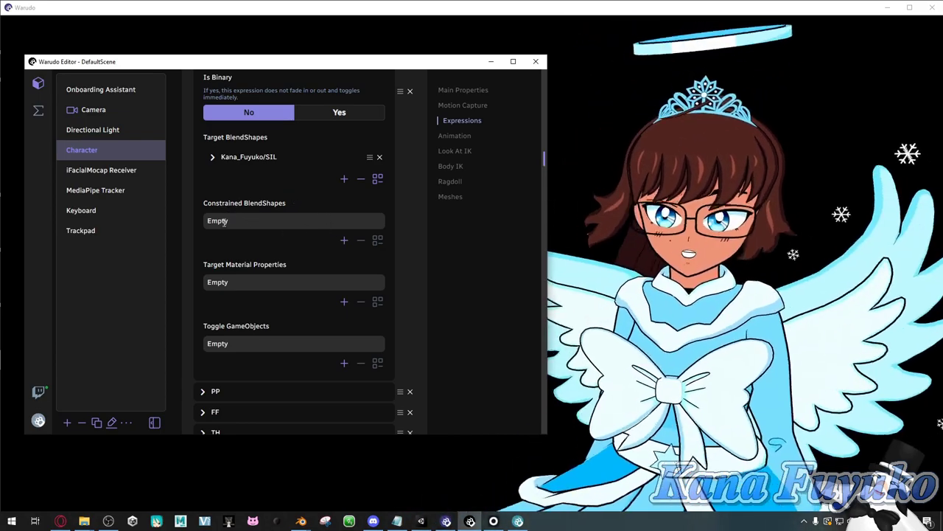
{"action": "scroll", "coordinate": [371, 189], "scroll_direction": "up", "scroll_amount": 3}
{"action": "scroll", "coordinate": [250, 281], "scroll_direction": "down", "scroll_amount": 3}
{"action": "scroll", "coordinate": [324, 271], "scroll_direction": "up", "scroll_amount": 1}
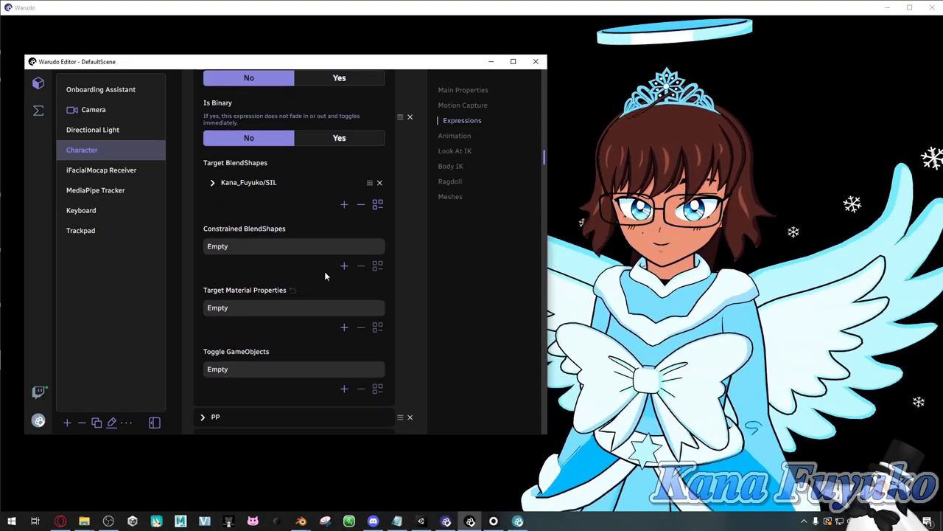
{"action": "scroll", "coordinate": [325, 275], "scroll_direction": "up", "scroll_amount": 5}
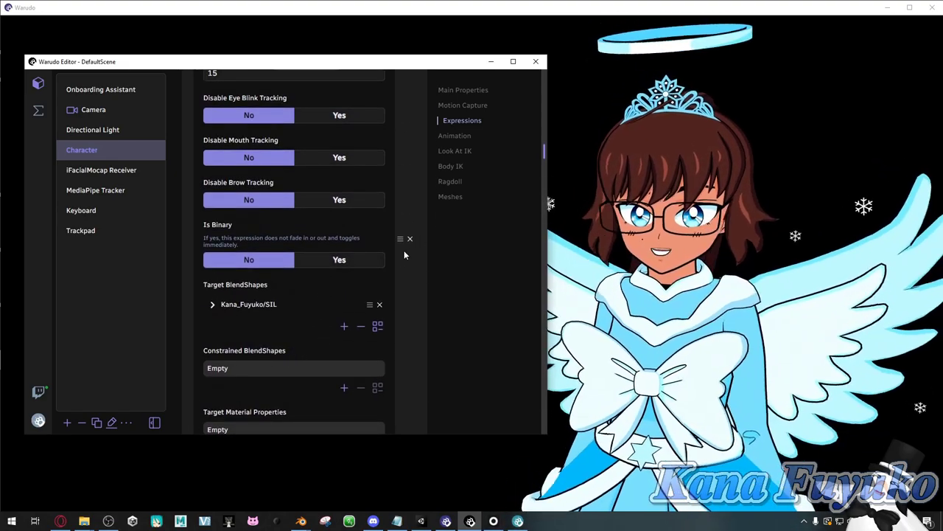
{"action": "scroll", "coordinate": [359, 317], "scroll_direction": "up", "scroll_amount": 4}
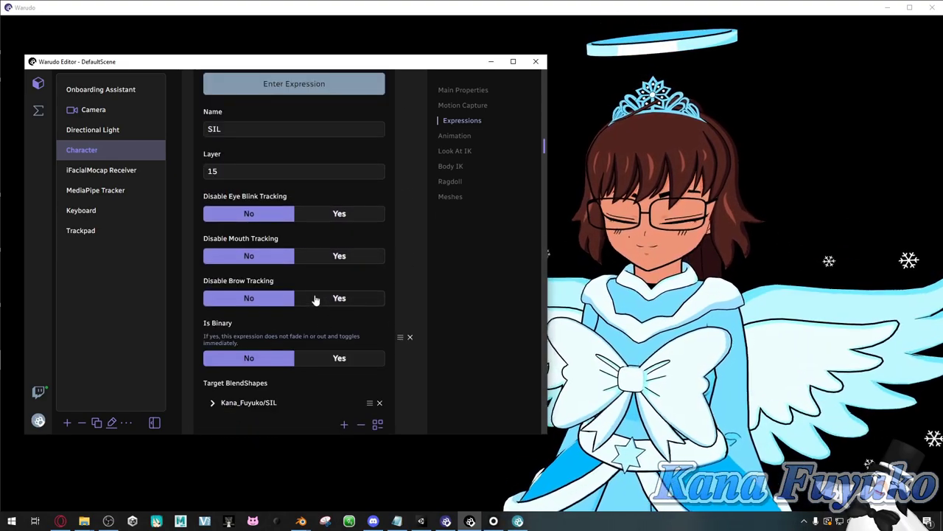
{"action": "scroll", "coordinate": [285, 300], "scroll_direction": "up", "scroll_amount": 4}
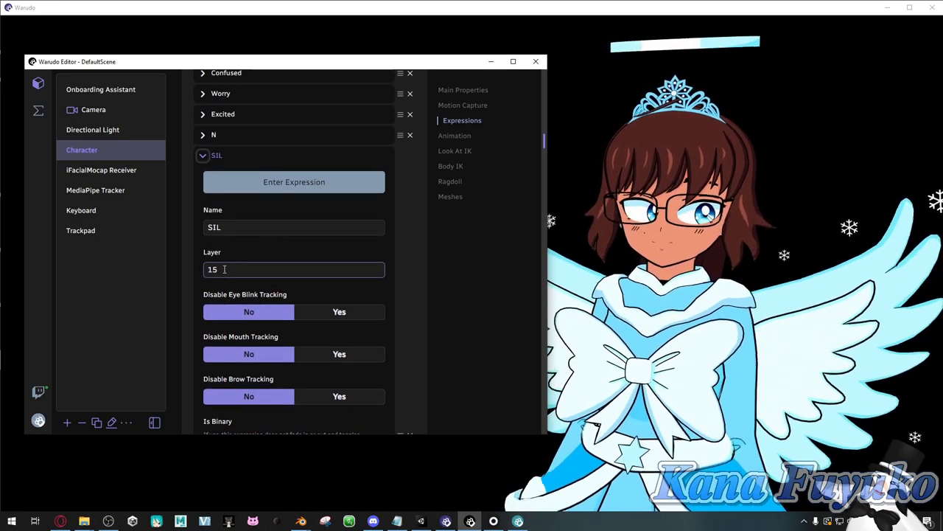
{"action": "left_click", "coordinate": [204, 159]}
Expand the Joy expression and inspect its Layer field, leaving it unchanged.
{"action": "scroll", "coordinate": [274, 202], "scroll_direction": "up", "scroll_amount": 12}
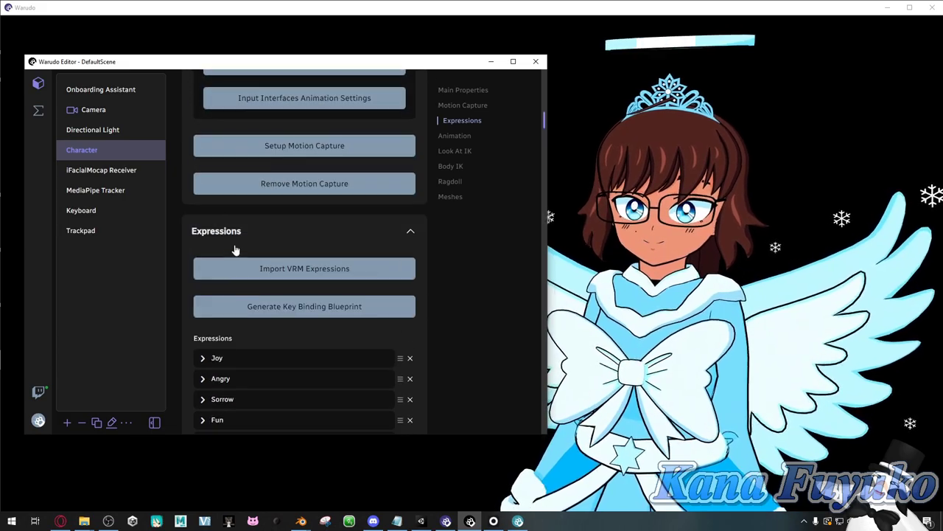
{"action": "scroll", "coordinate": [236, 248], "scroll_direction": "down", "scroll_amount": 5}
{"action": "left_click", "coordinate": [204, 212]}
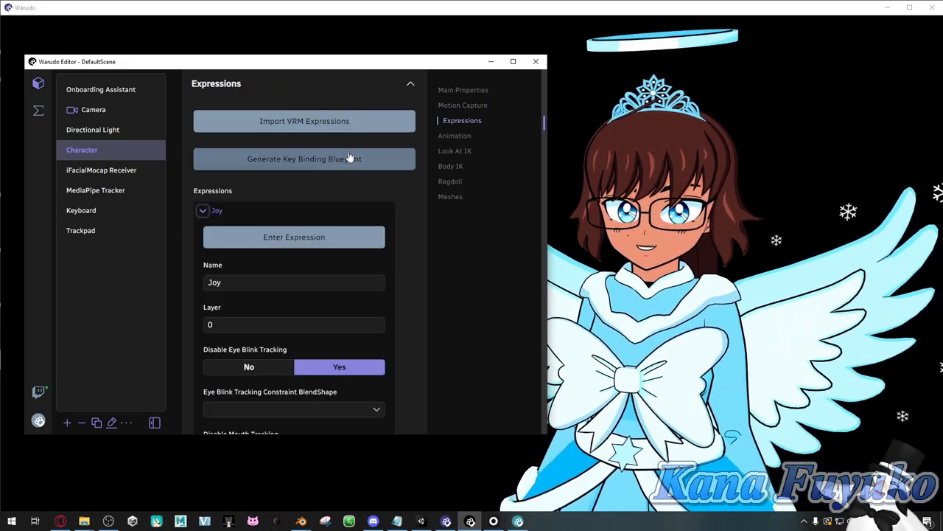
{"action": "scroll", "coordinate": [262, 345], "scroll_direction": "down", "scroll_amount": 4}
{"action": "scroll", "coordinate": [261, 345], "scroll_direction": "down", "scroll_amount": 1}
{"action": "left_click", "coordinate": [235, 178]}
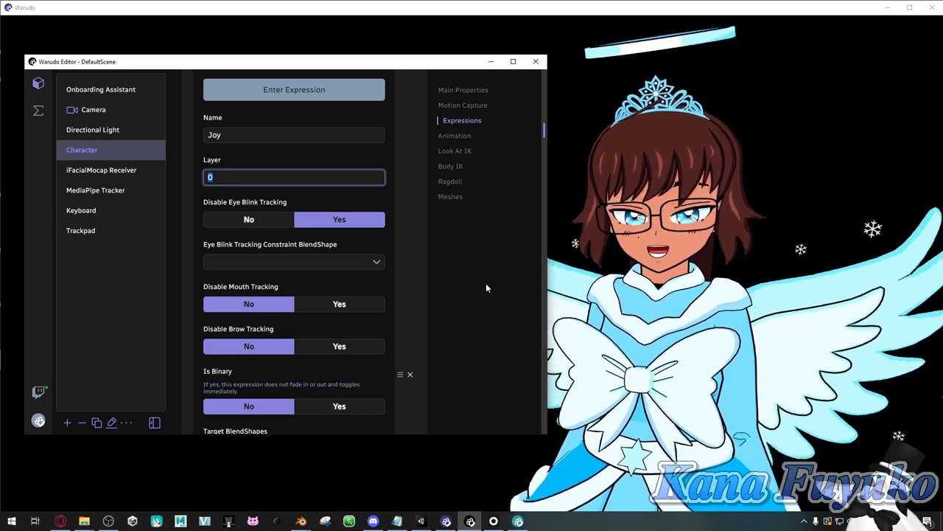
{"action": "left_click", "coordinate": [437, 278]}
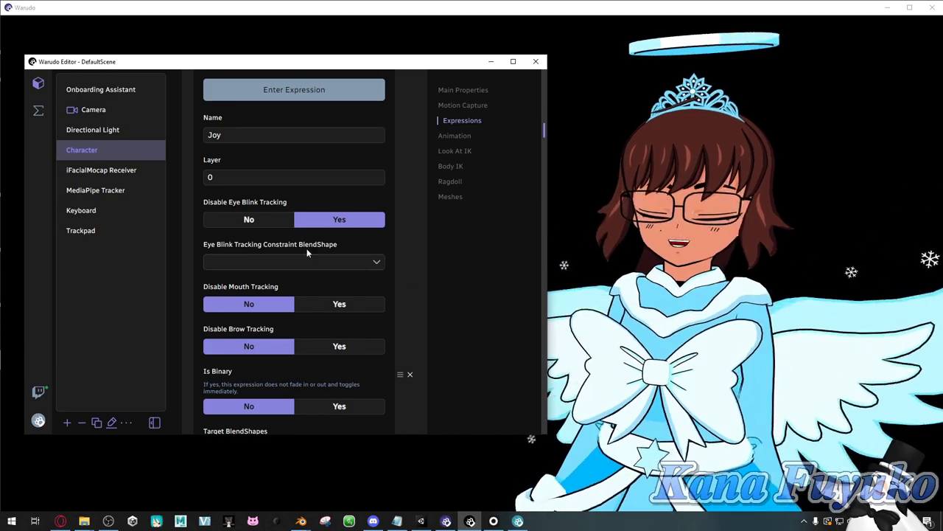
{"action": "left_click", "coordinate": [207, 178]}
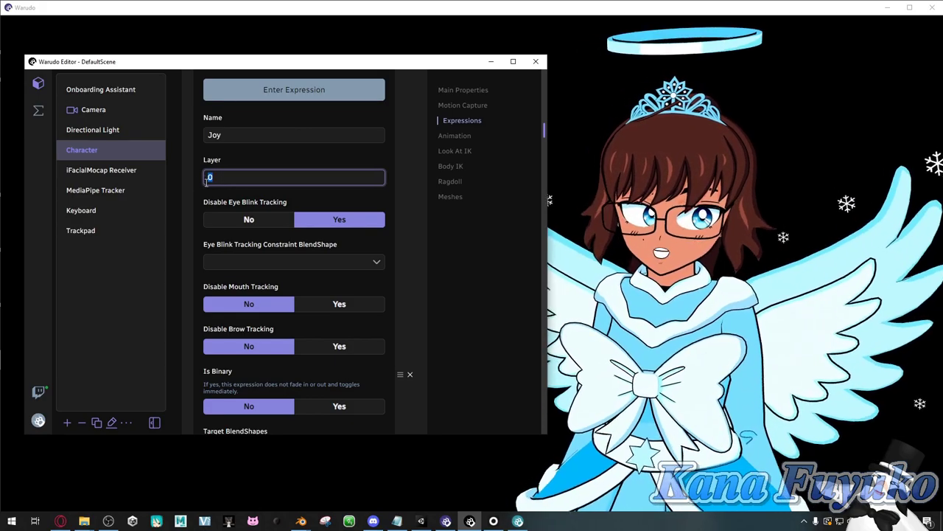
{"action": "left_click", "coordinate": [474, 256]}
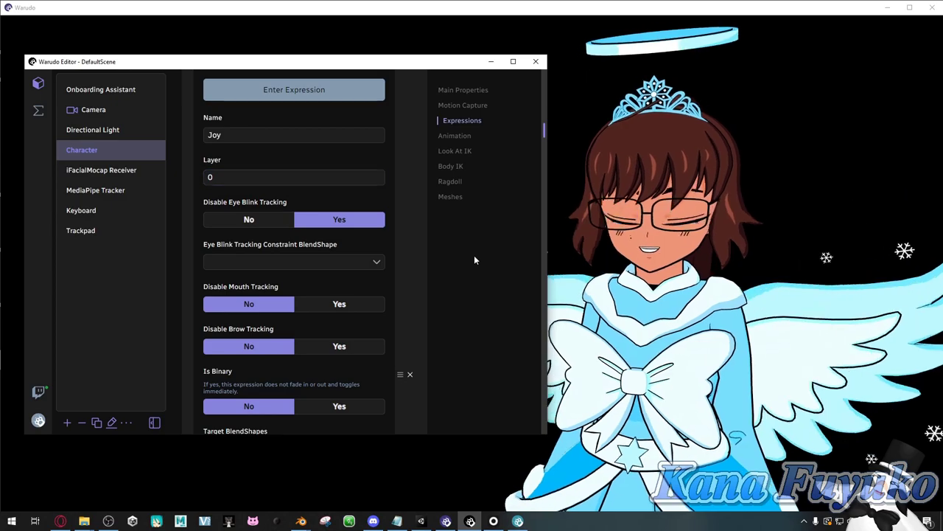
{"action": "scroll", "coordinate": [472, 273], "scroll_direction": "up", "scroll_amount": 3}
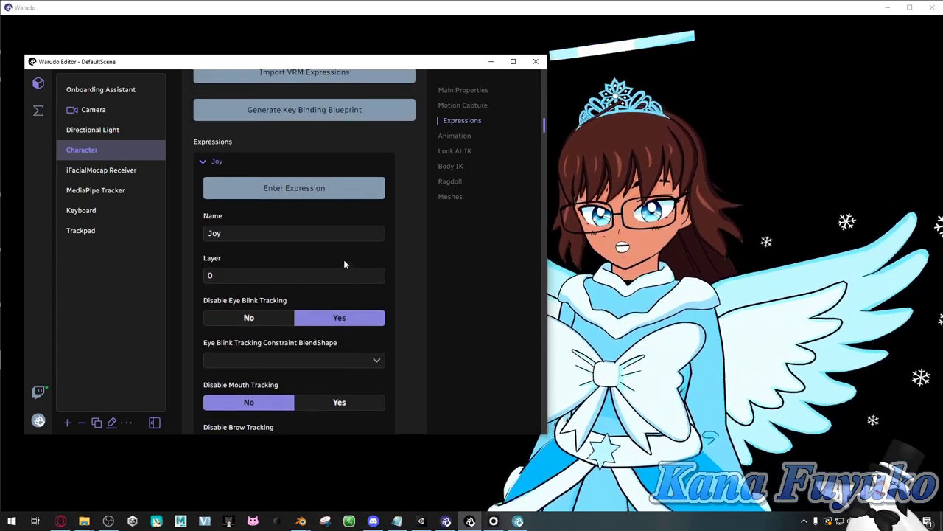
{"action": "key", "text": "Tab"}
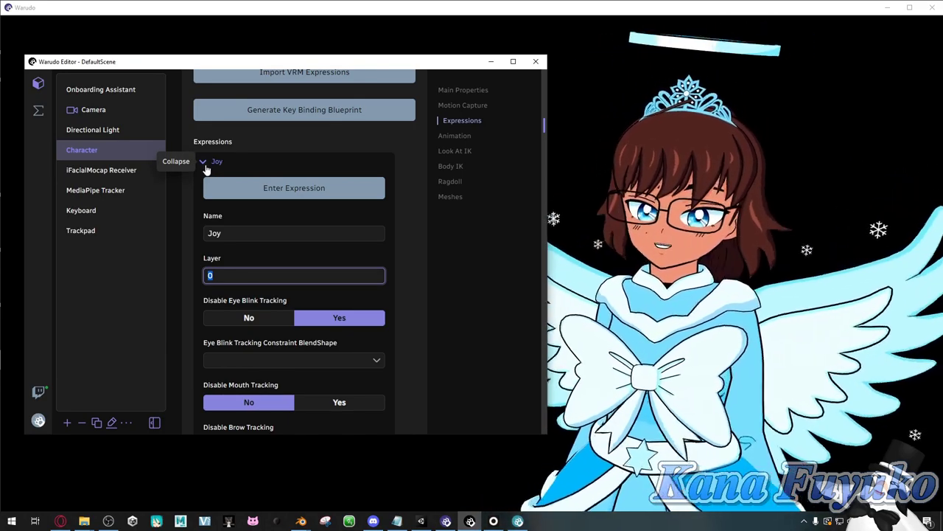
Review Joy's Eye Blink Tracking Constraint choices, then re-expand it to view Target BlendShapes.
{"action": "scroll", "coordinate": [419, 275], "scroll_direction": "down", "scroll_amount": 3}
{"action": "left_click", "coordinate": [334, 213]}
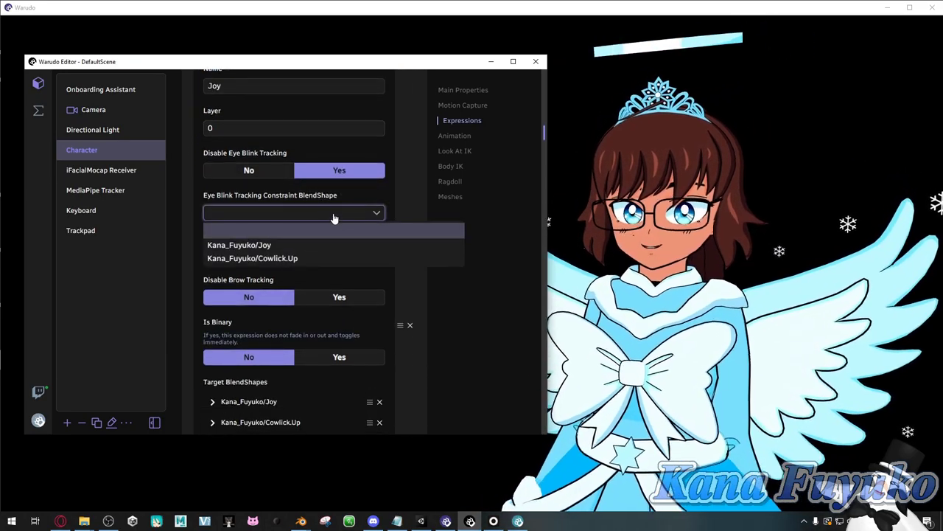
{"action": "left_click", "coordinate": [333, 215]}
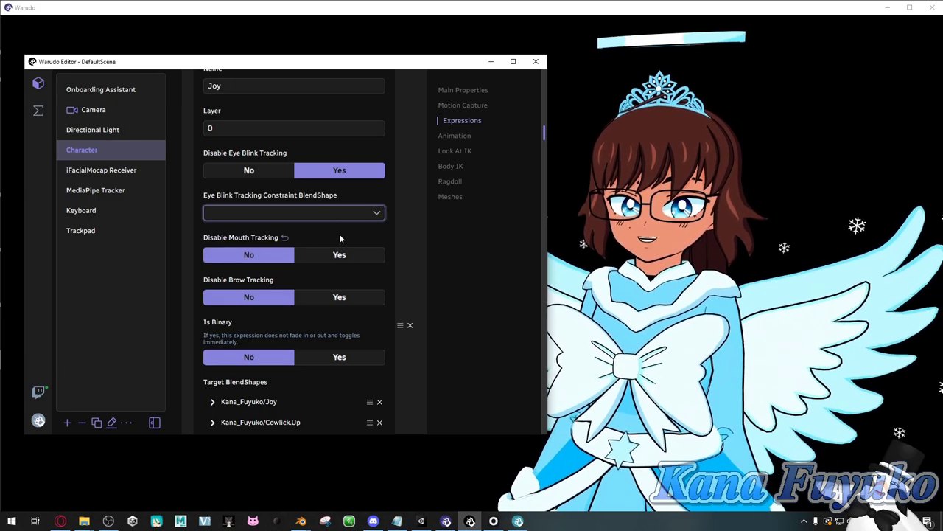
{"action": "scroll", "coordinate": [295, 243], "scroll_direction": "up", "scroll_amount": 3}
{"action": "left_click", "coordinate": [210, 164]}
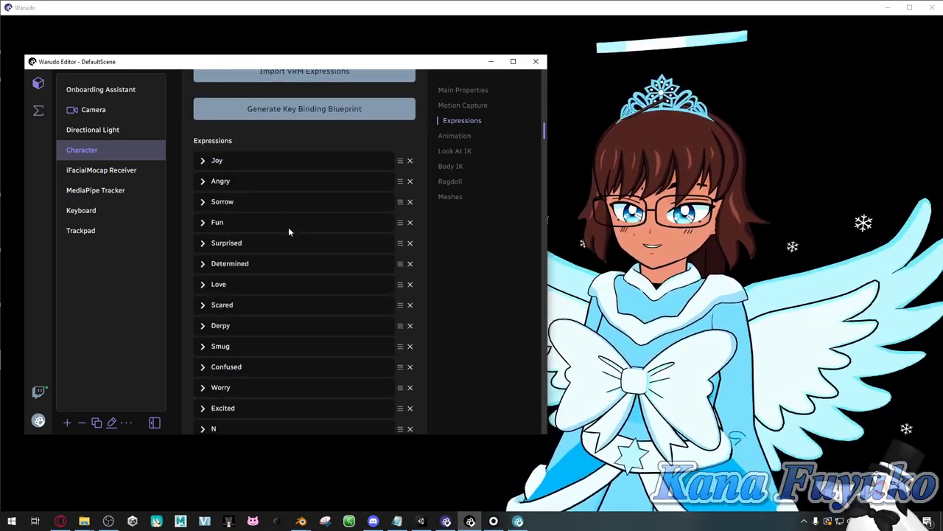
{"action": "scroll", "coordinate": [288, 227], "scroll_direction": "down", "scroll_amount": 6}
{"action": "scroll", "coordinate": [293, 280], "scroll_direction": "up", "scroll_amount": 4}
{"action": "scroll", "coordinate": [250, 214], "scroll_direction": "up", "scroll_amount": 5}
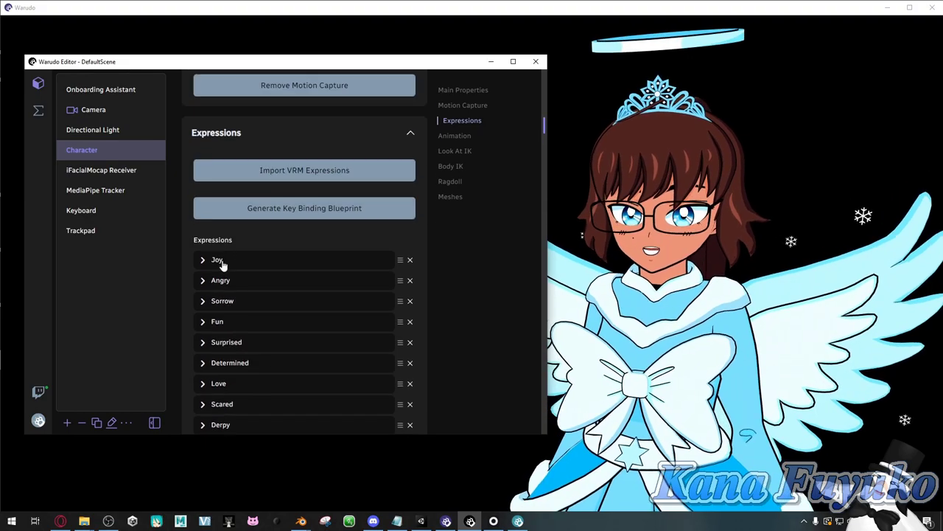
{"action": "left_click", "coordinate": [217, 257]}
{"action": "scroll", "coordinate": [252, 282], "scroll_direction": "down", "scroll_amount": 3}
{"action": "scroll", "coordinate": [293, 317], "scroll_direction": "down", "scroll_amount": 2}
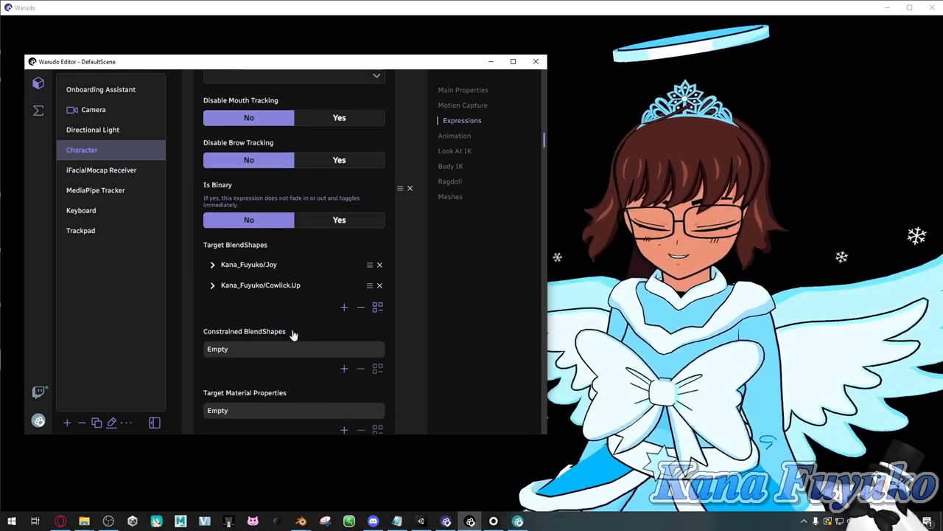
{"action": "scroll", "coordinate": [284, 298], "scroll_direction": "down", "scroll_amount": 3}
{"action": "scroll", "coordinate": [269, 271], "scroll_direction": "up", "scroll_amount": 1}
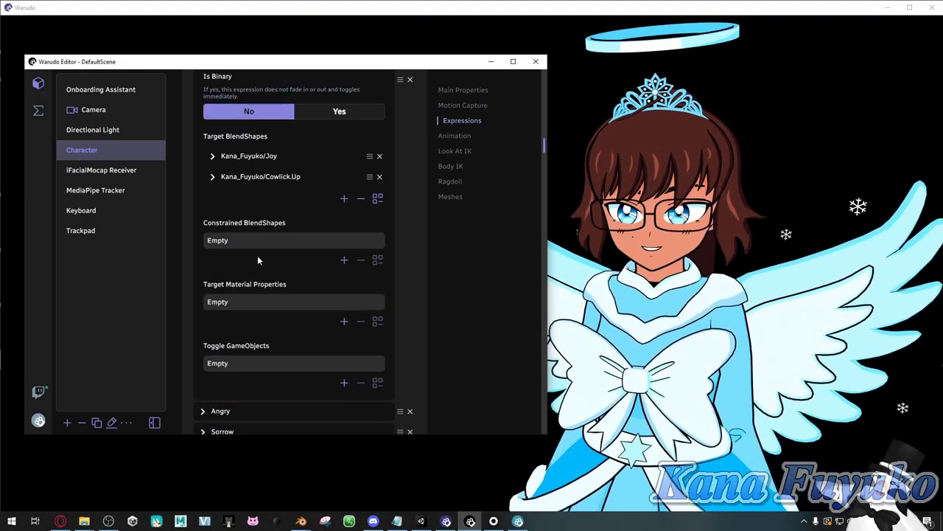
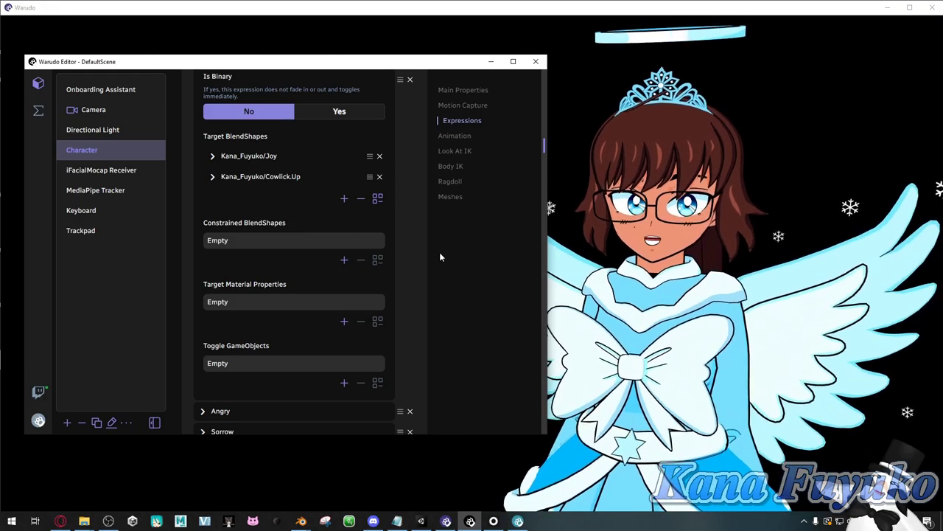
Generate the expression key binding blueprint, mapping Joy to Alt+1 and the other expressions to Alt+number keys.
{"action": "scroll", "coordinate": [214, 374], "scroll_direction": "up", "scroll_amount": 1}
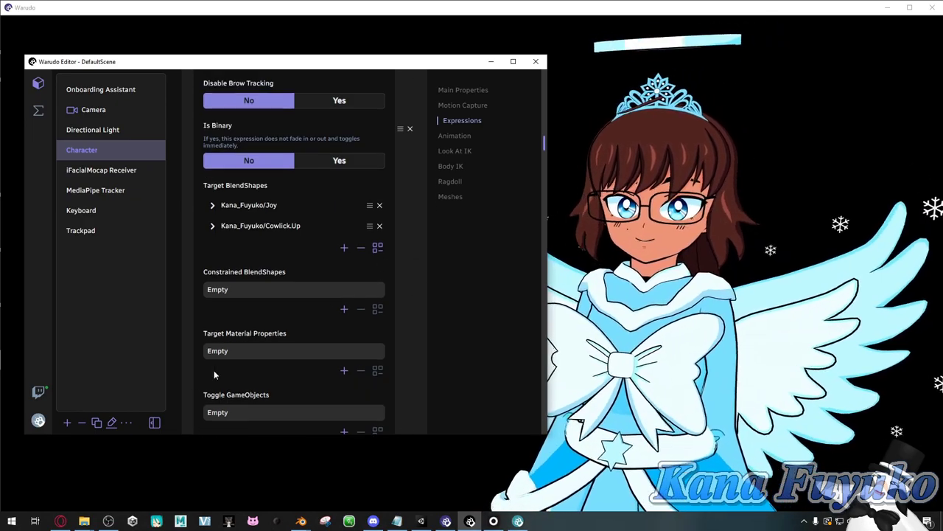
{"action": "scroll", "coordinate": [287, 300], "scroll_direction": "up", "scroll_amount": 6}
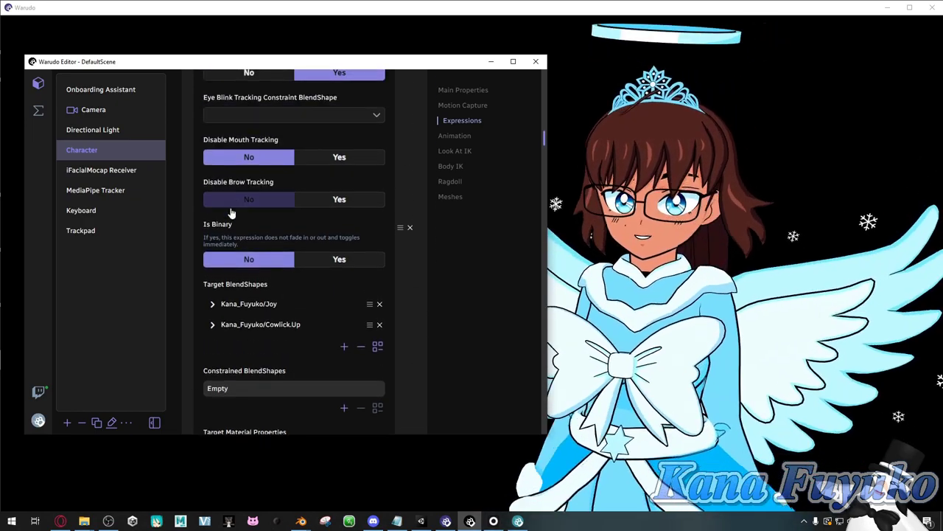
{"action": "left_click", "coordinate": [215, 115]}
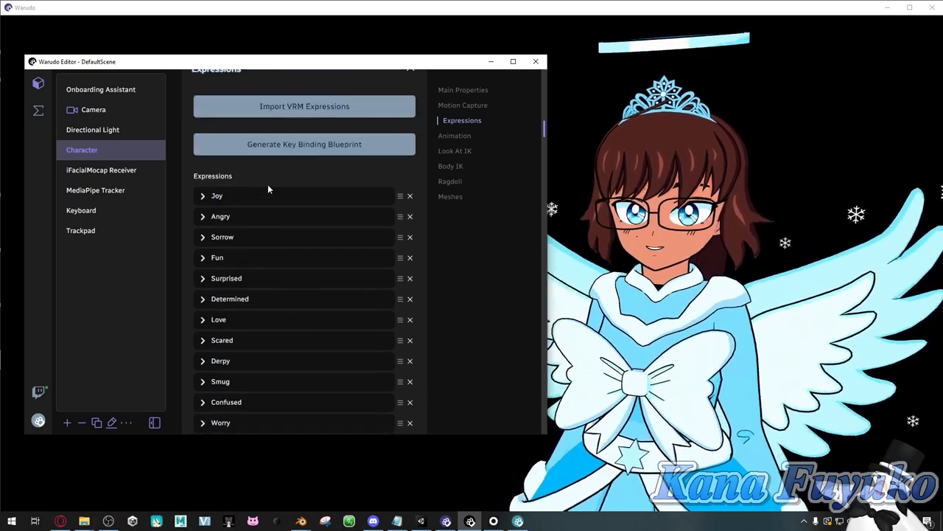
{"action": "scroll", "coordinate": [268, 186], "scroll_direction": "up", "scroll_amount": 1}
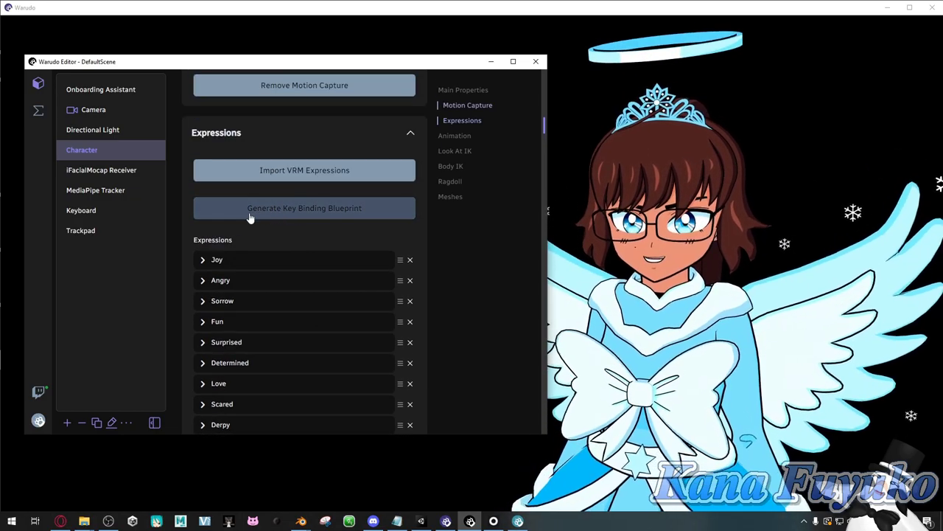
{"action": "left_click", "coordinate": [308, 209]}
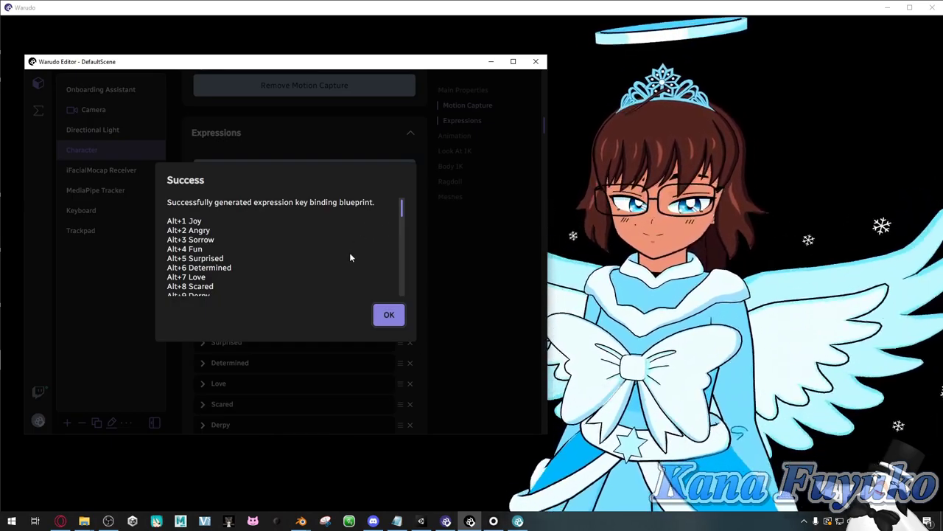
{"action": "left_click", "coordinate": [392, 315]}
{"action": "scroll", "coordinate": [331, 324], "scroll_direction": "down", "scroll_amount": 15}
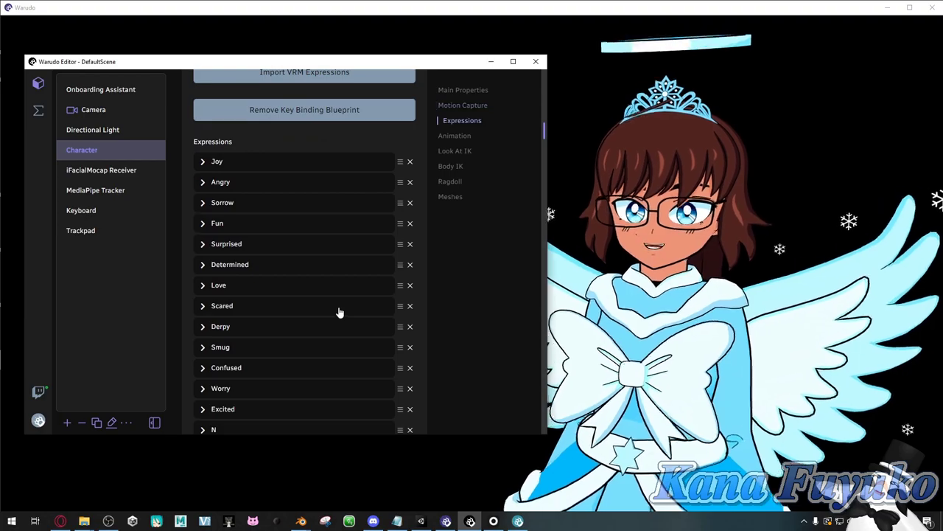
{"action": "scroll", "coordinate": [228, 326], "scroll_direction": "down", "scroll_amount": 10}
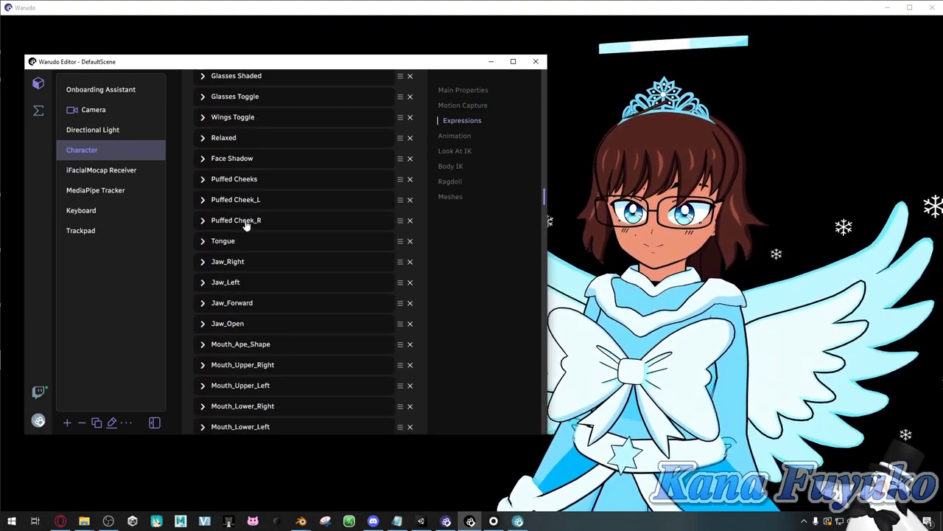
Open the Expression Key Bindings blueprint and center its keystroke nodes.
{"action": "left_click", "coordinate": [39, 112]}
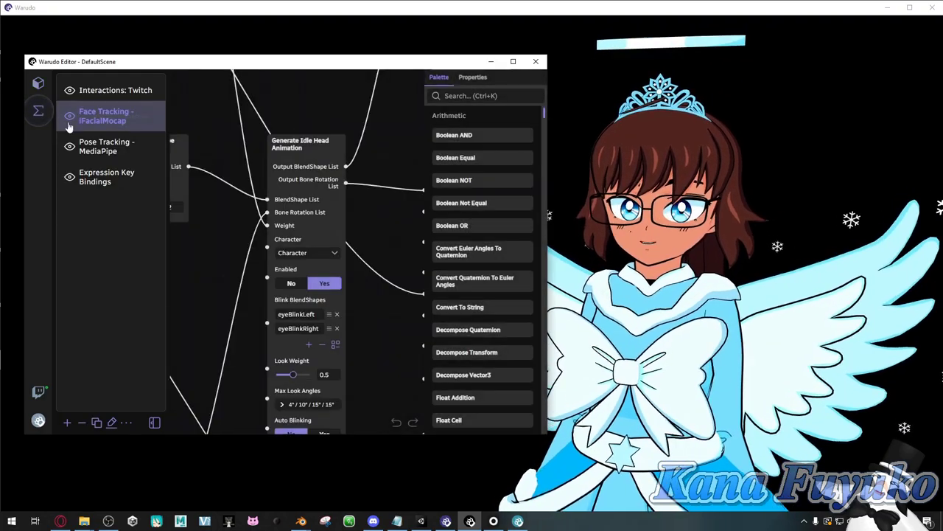
{"action": "left_click", "coordinate": [108, 183]}
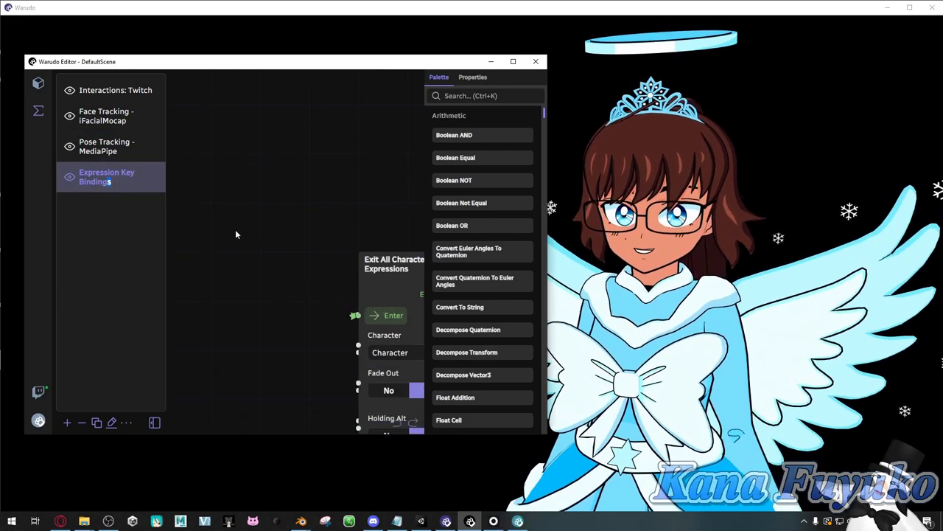
{"action": "scroll", "coordinate": [278, 296], "scroll_direction": "down", "scroll_amount": 3}
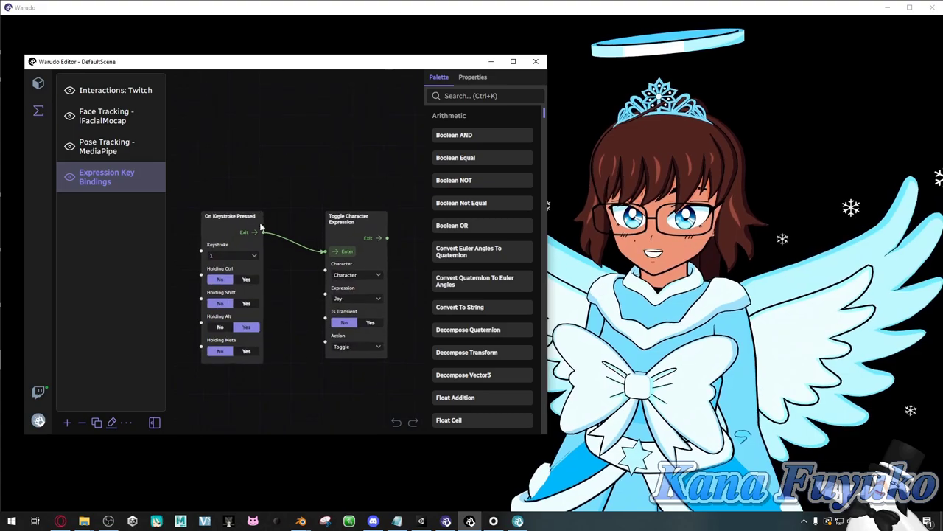
{"action": "left_click_drag", "start_coordinate": [280, 315], "coordinate": [320, 297]}
{"action": "scroll", "coordinate": [309, 288], "scroll_direction": "up", "scroll_amount": 2}
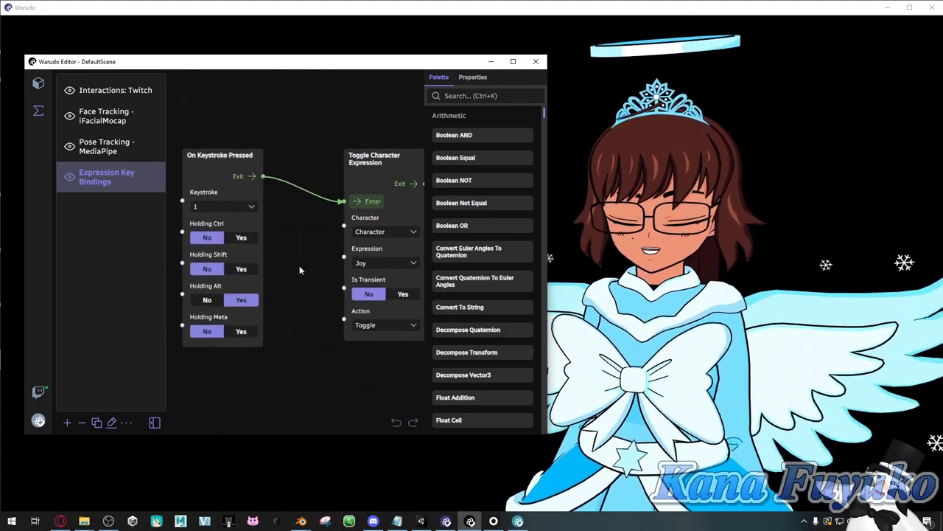
Set the Joy trigger's Keystroke to NumPad 1.
{"action": "left_click", "coordinate": [244, 202]}
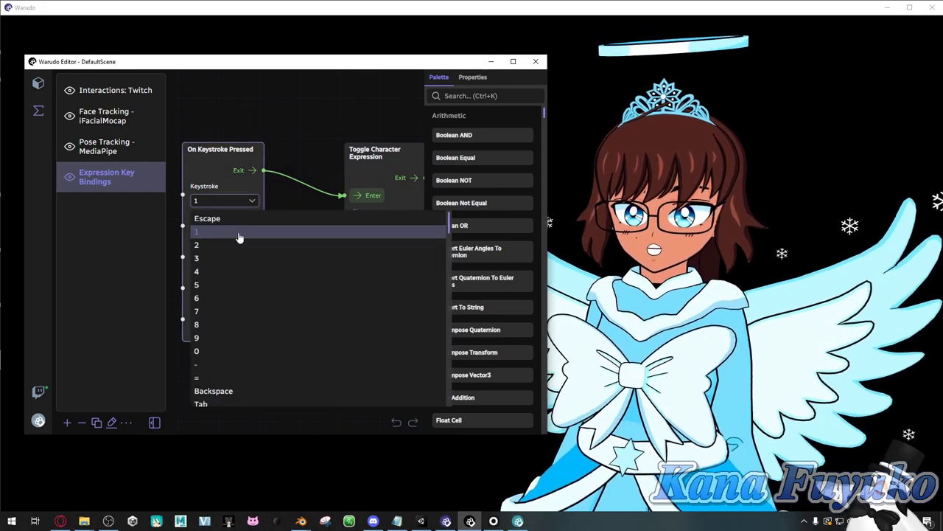
{"action": "scroll", "coordinate": [240, 286], "scroll_direction": "down", "scroll_amount": 10}
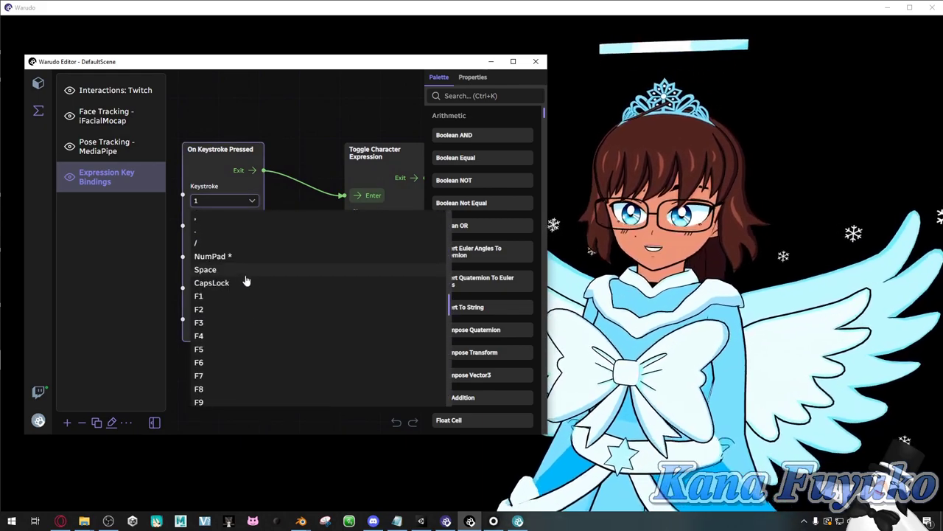
{"action": "scroll", "coordinate": [244, 286], "scroll_direction": "up", "scroll_amount": 1}
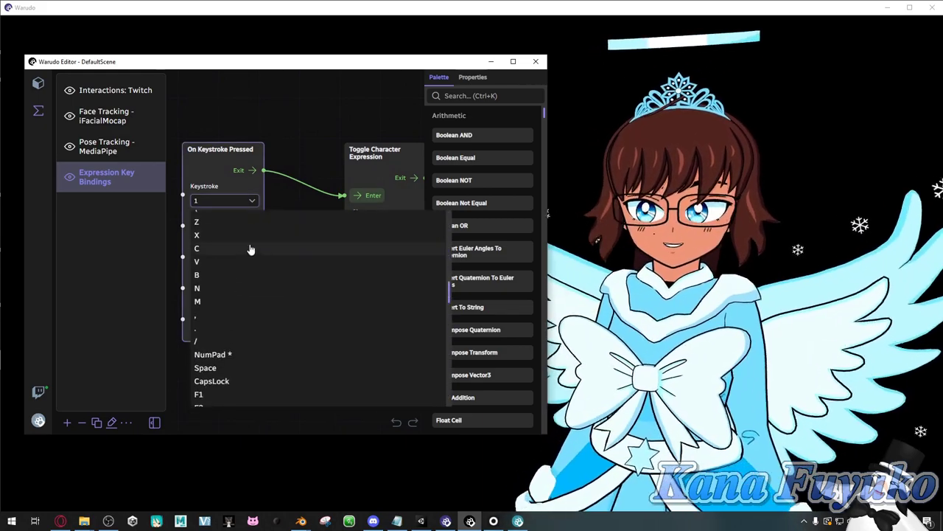
{"action": "scroll", "coordinate": [236, 288], "scroll_direction": "up", "scroll_amount": 10}
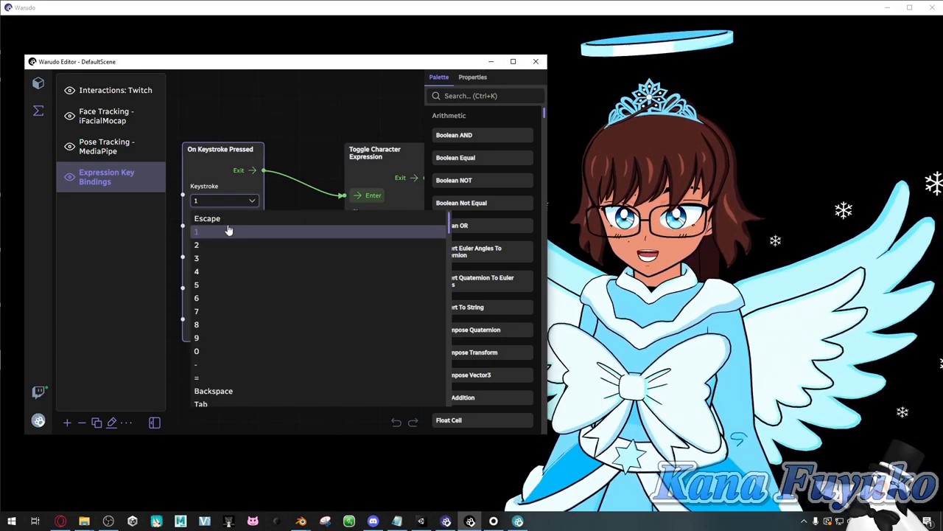
{"action": "scroll", "coordinate": [235, 306], "scroll_direction": "down", "scroll_amount": 20}
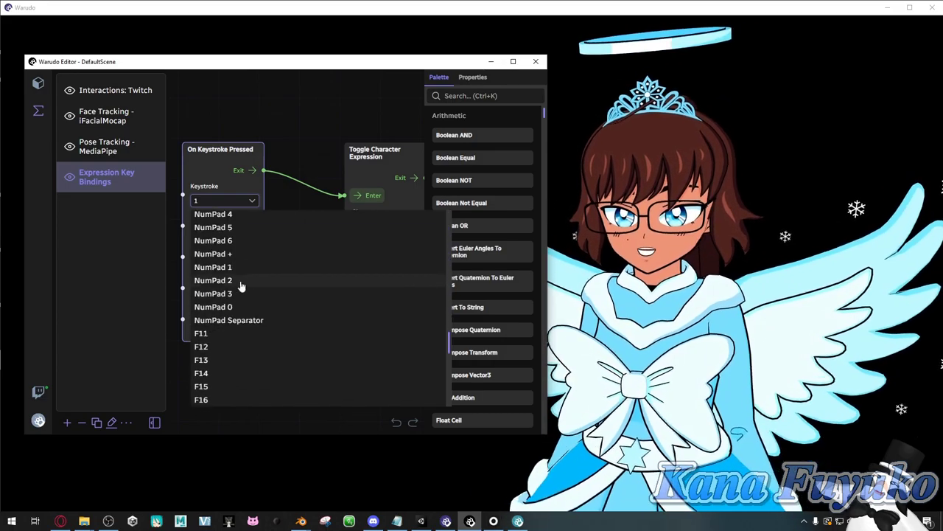
{"action": "scroll", "coordinate": [245, 289], "scroll_direction": "up", "scroll_amount": 3}
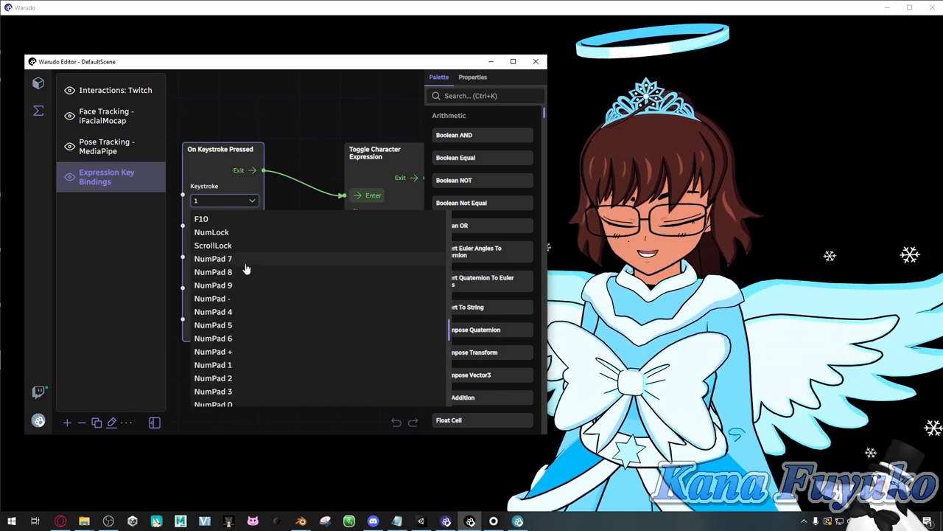
{"action": "scroll", "coordinate": [247, 269], "scroll_direction": "down", "scroll_amount": 3}
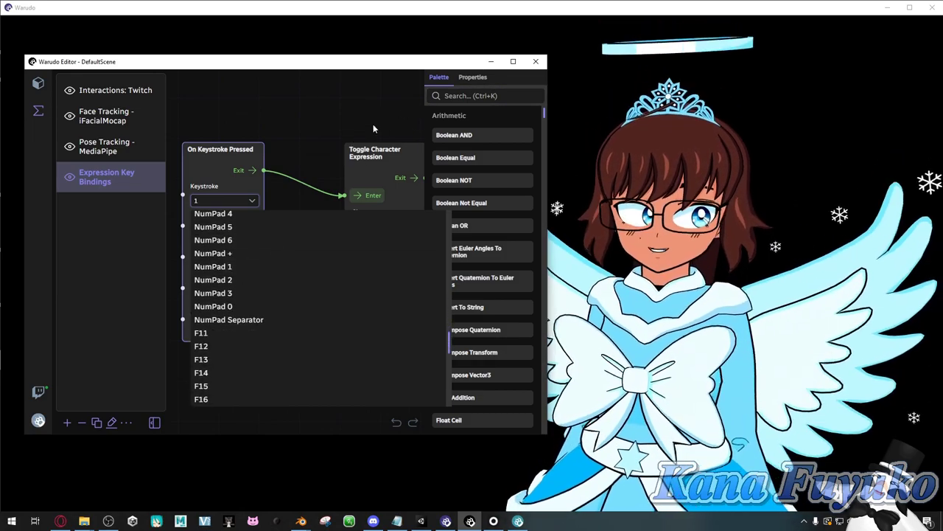
{"action": "scroll", "coordinate": [247, 280], "scroll_direction": "up", "scroll_amount": 2}
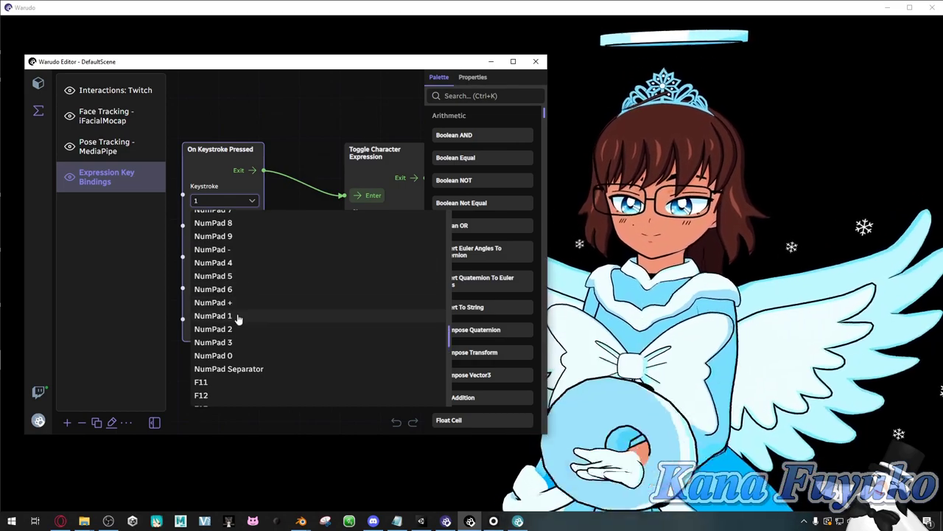
{"action": "left_click", "coordinate": [238, 316]}
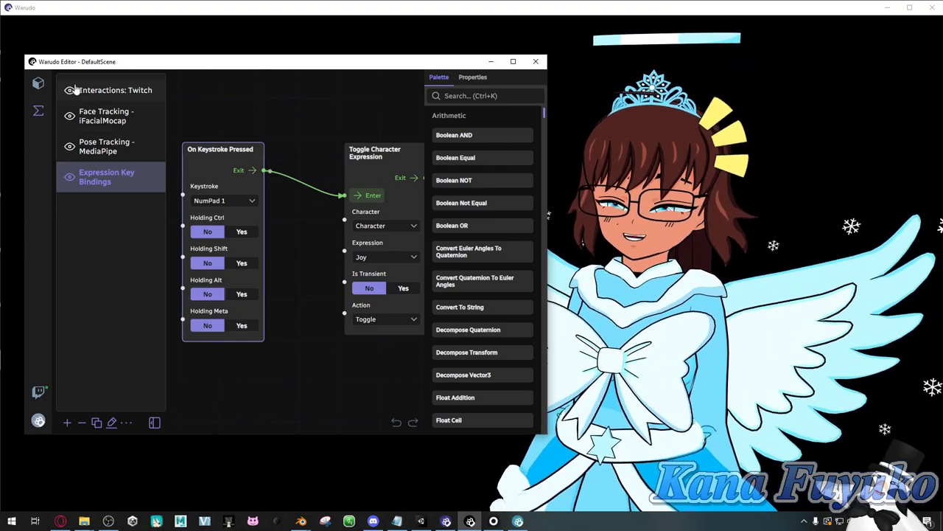
{"action": "left_click", "coordinate": [39, 83]}
{"action": "scroll", "coordinate": [275, 218], "scroll_direction": "up", "scroll_amount": 15}
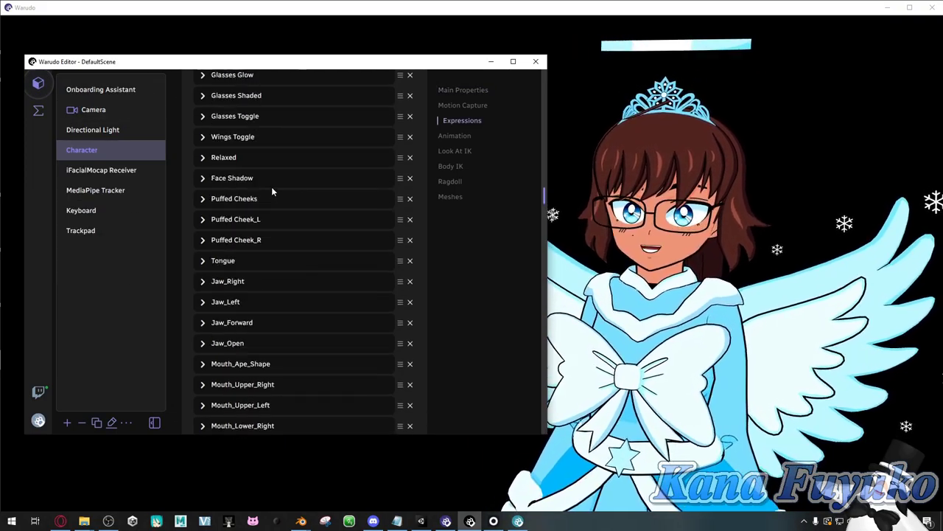
{"action": "scroll", "coordinate": [213, 192], "scroll_direction": "up", "scroll_amount": 6}
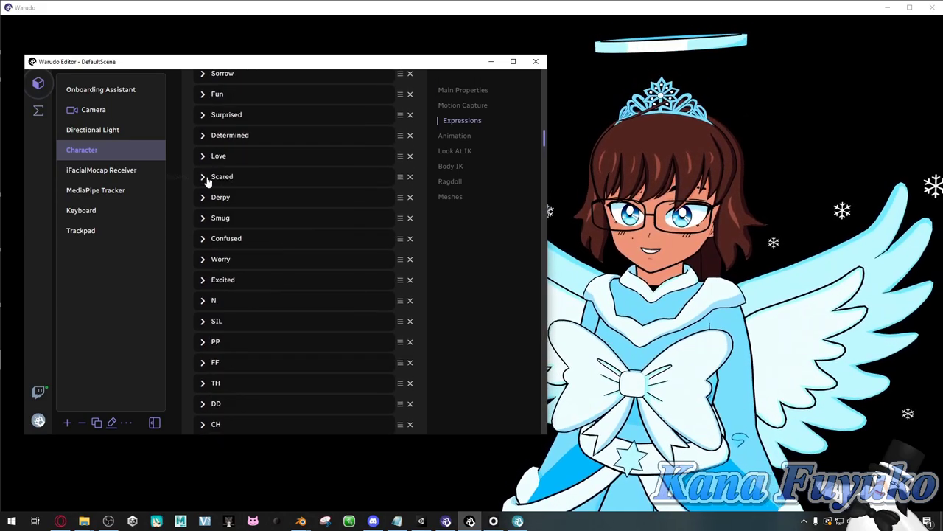
{"action": "left_click", "coordinate": [203, 229]}
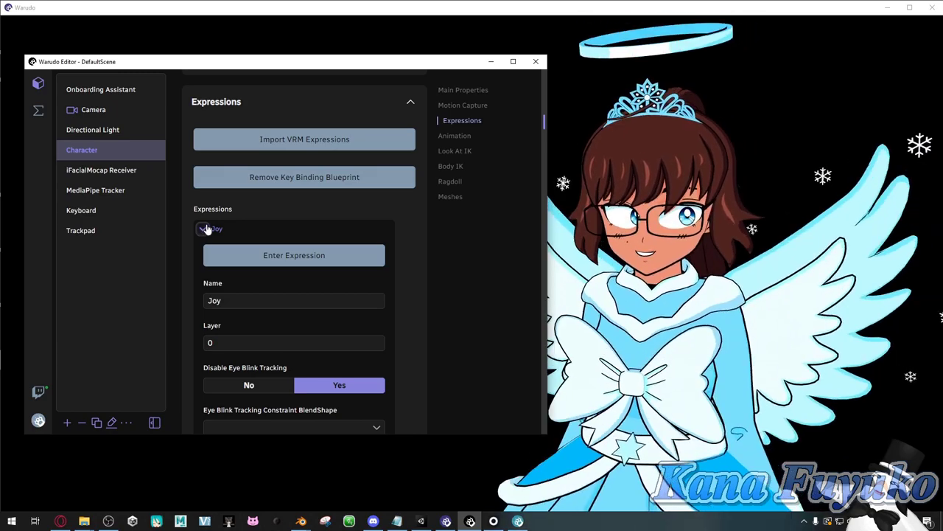
{"action": "left_click", "coordinate": [204, 229]}
{"action": "left_click", "coordinate": [39, 112]}
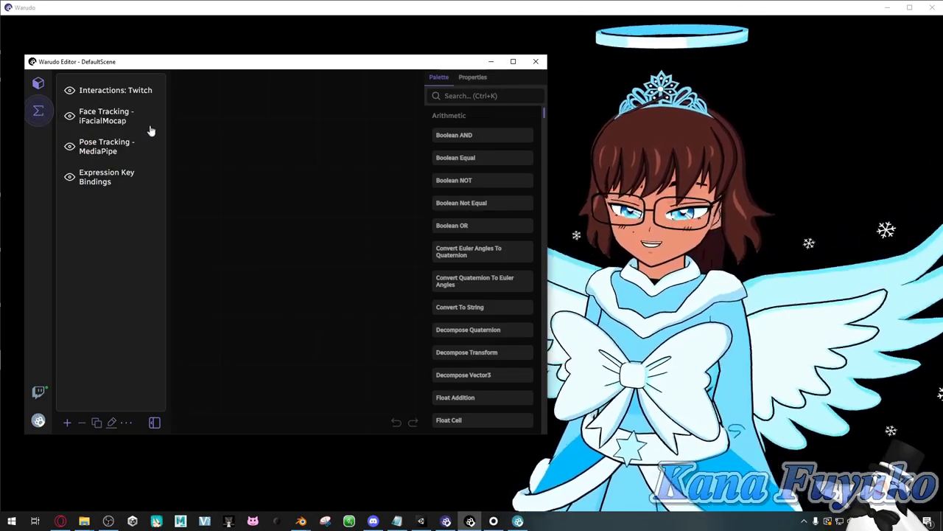
{"action": "left_click", "coordinate": [136, 176]}
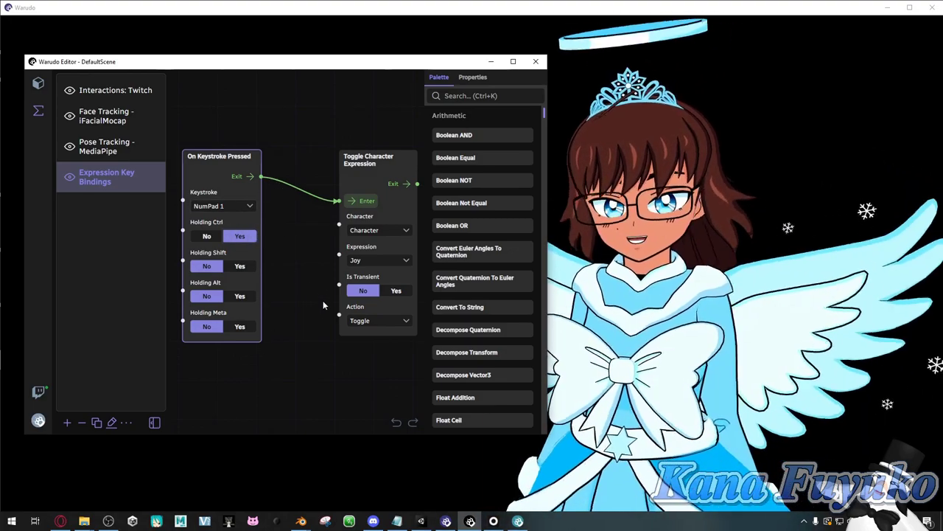
Check the Joy binding's Action options and keep it on Toggle.
{"action": "left_click", "coordinate": [366, 323]}
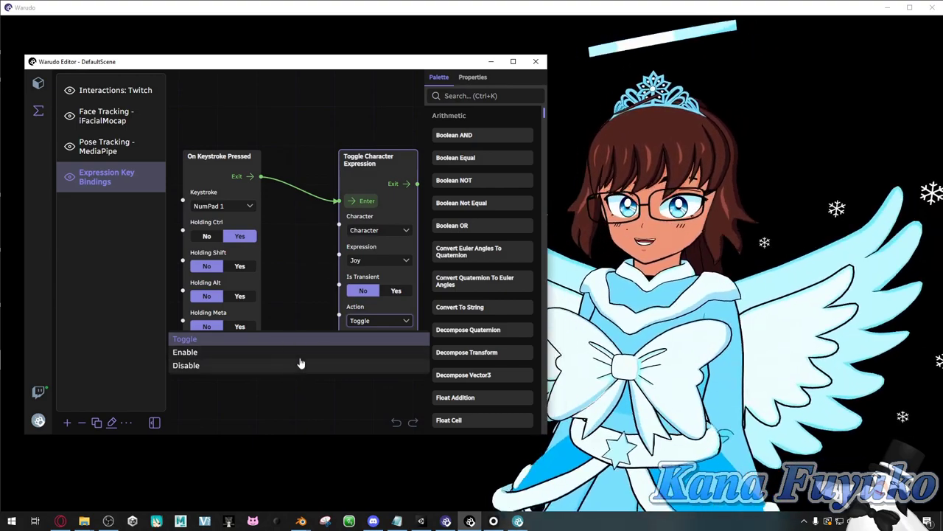
{"action": "left_click", "coordinate": [304, 276]}
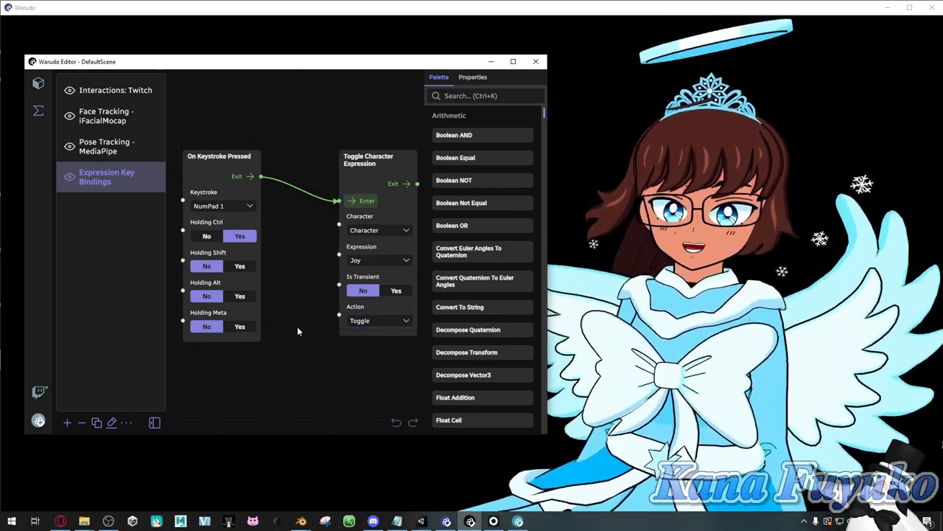
Zoom in and out over the Expression Key Bindings nodes to inspect them.
{"action": "scroll", "coordinate": [321, 297], "scroll_direction": "down", "scroll_amount": 5}
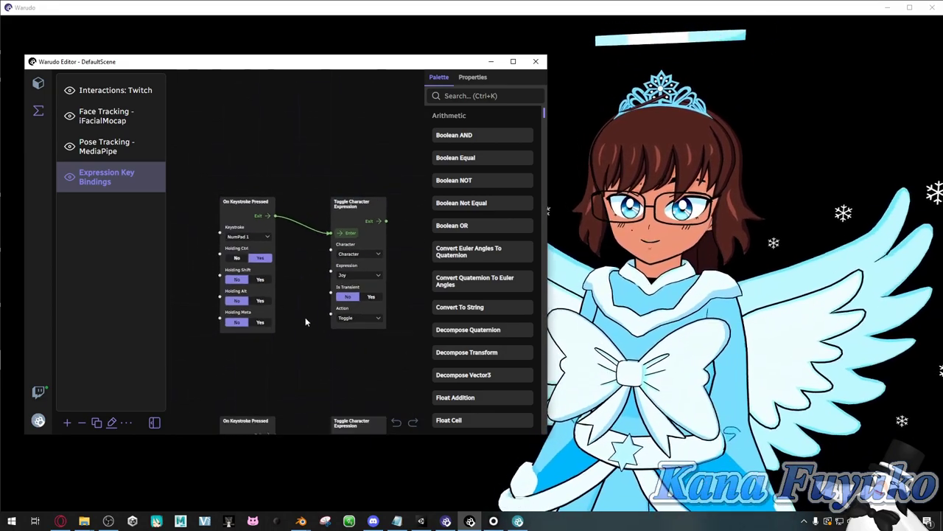
{"action": "scroll", "coordinate": [323, 352], "scroll_direction": "up", "scroll_amount": 2}
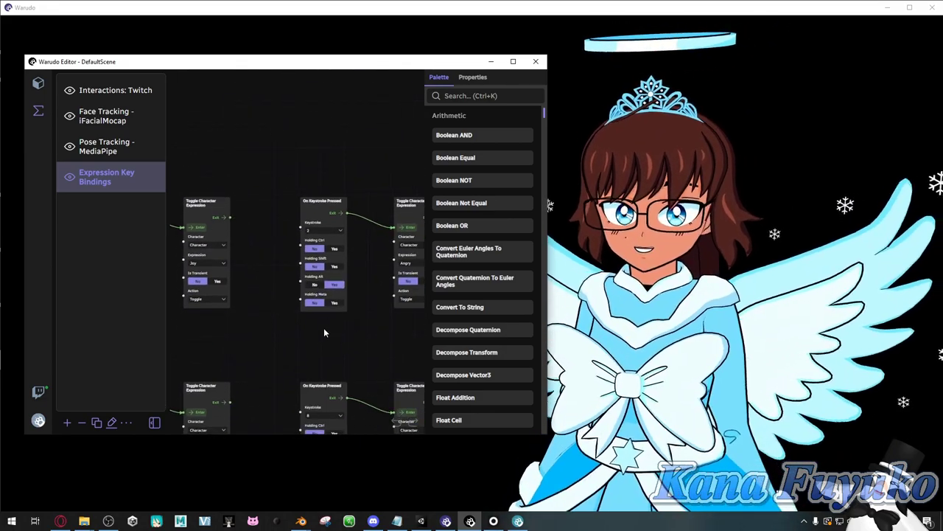
{"action": "scroll", "coordinate": [324, 332], "scroll_direction": "down", "scroll_amount": 5}
{"action": "scroll", "coordinate": [320, 359], "scroll_direction": "down", "scroll_amount": 1}
{"action": "scroll", "coordinate": [333, 341], "scroll_direction": "down", "scroll_amount": 3}
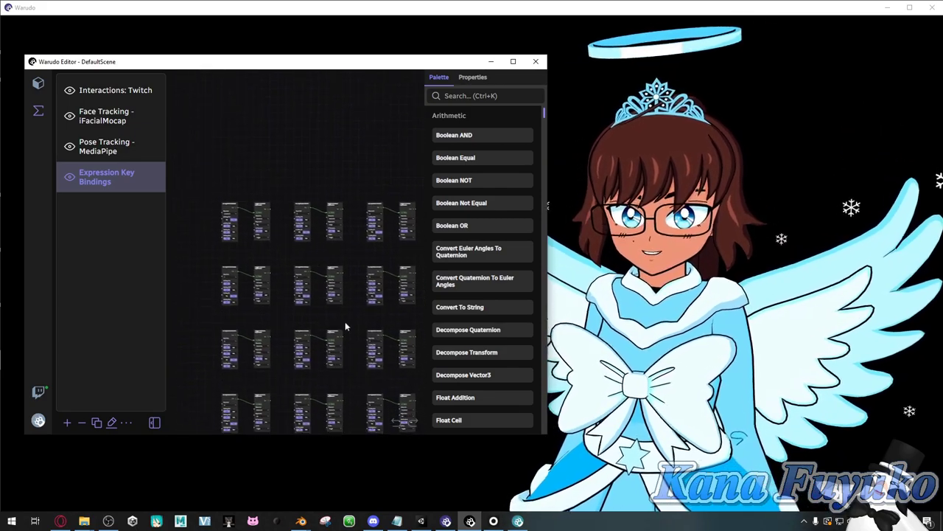
{"action": "scroll", "coordinate": [251, 250], "scroll_direction": "up", "scroll_amount": 6}
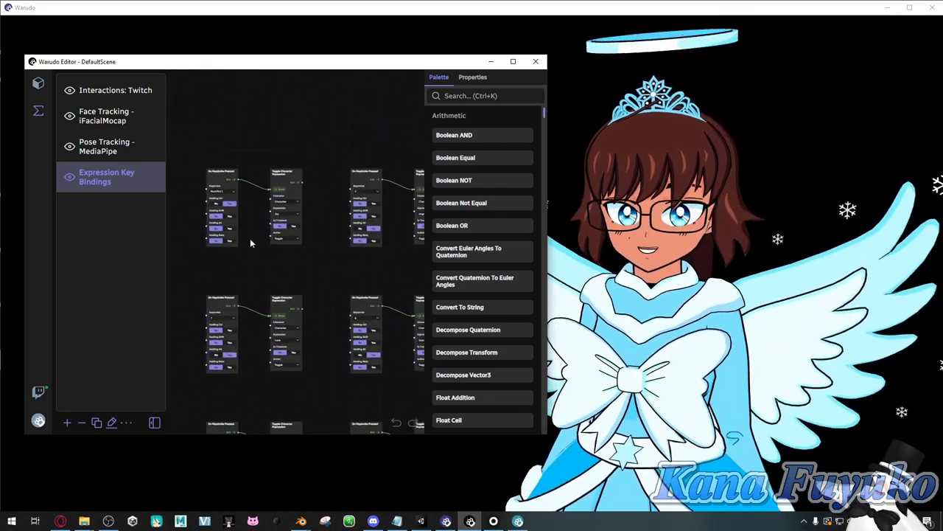
{"action": "scroll", "coordinate": [252, 267], "scroll_direction": "up", "scroll_amount": 4}
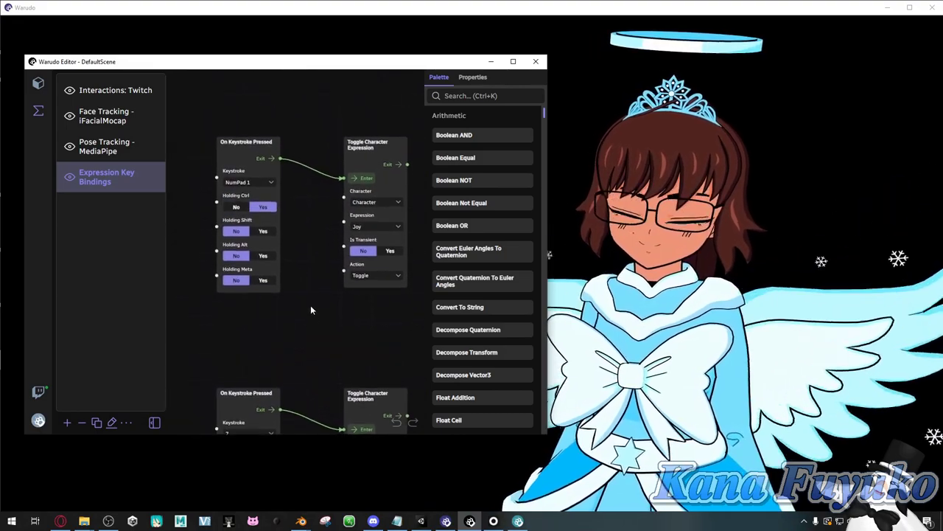
{"action": "scroll", "coordinate": [306, 306], "scroll_direction": "up", "scroll_amount": 1}
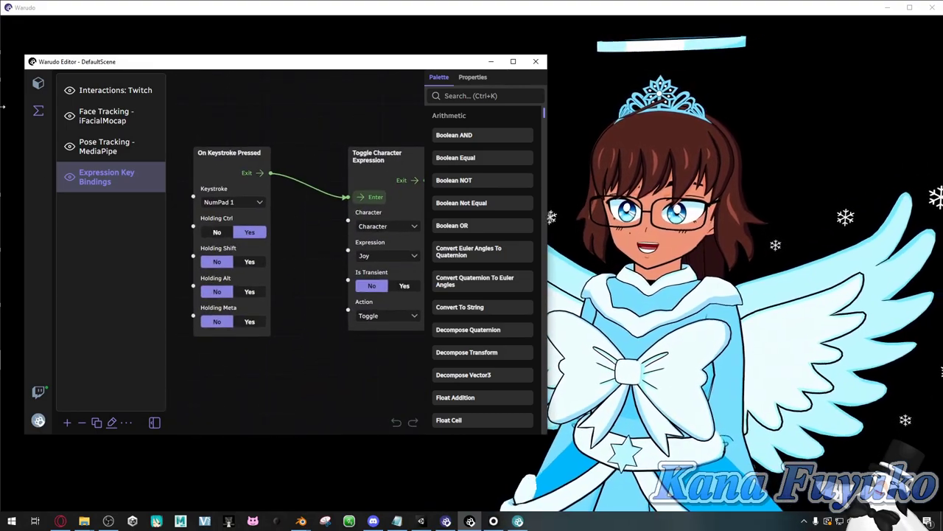
Show the Character's properties and scroll through its Expressions list.
{"action": "left_click", "coordinate": [46, 84]}
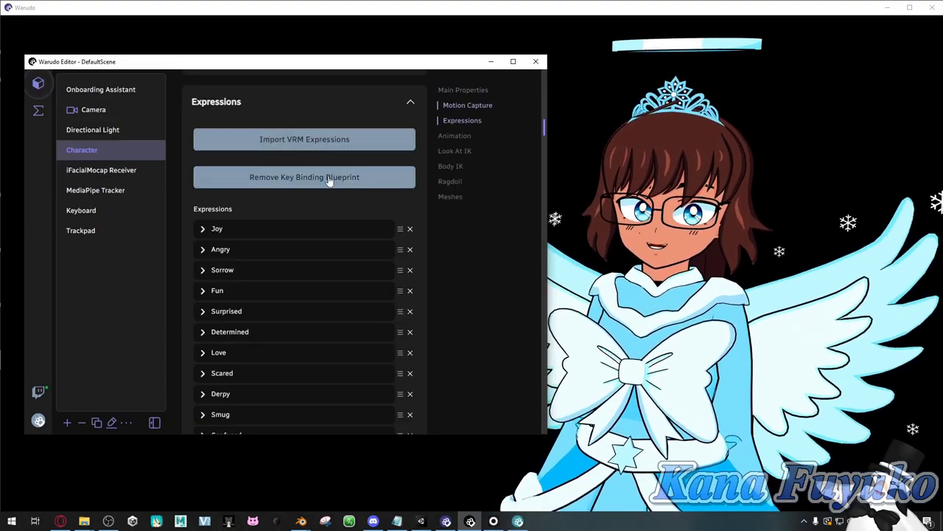
{"action": "scroll", "coordinate": [330, 182], "scroll_direction": "down", "scroll_amount": 20}
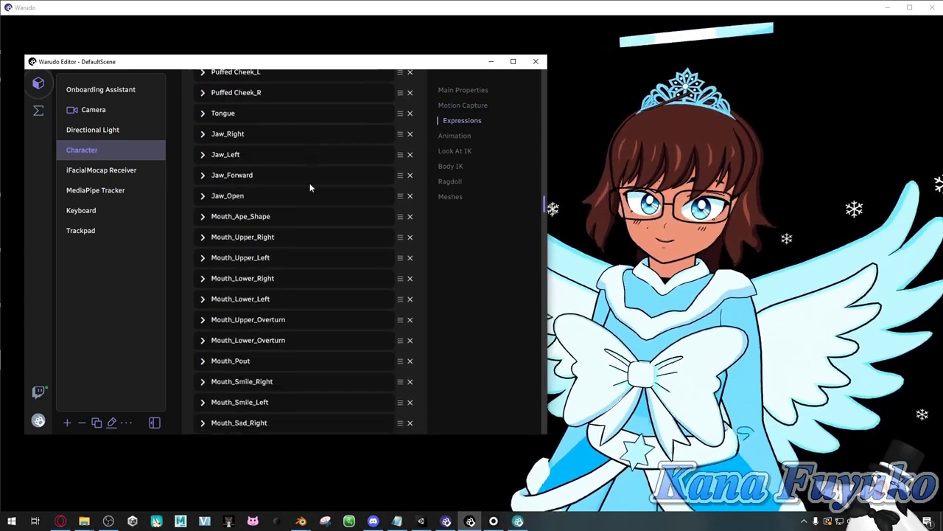
{"action": "scroll", "coordinate": [310, 184], "scroll_direction": "down", "scroll_amount": 15}
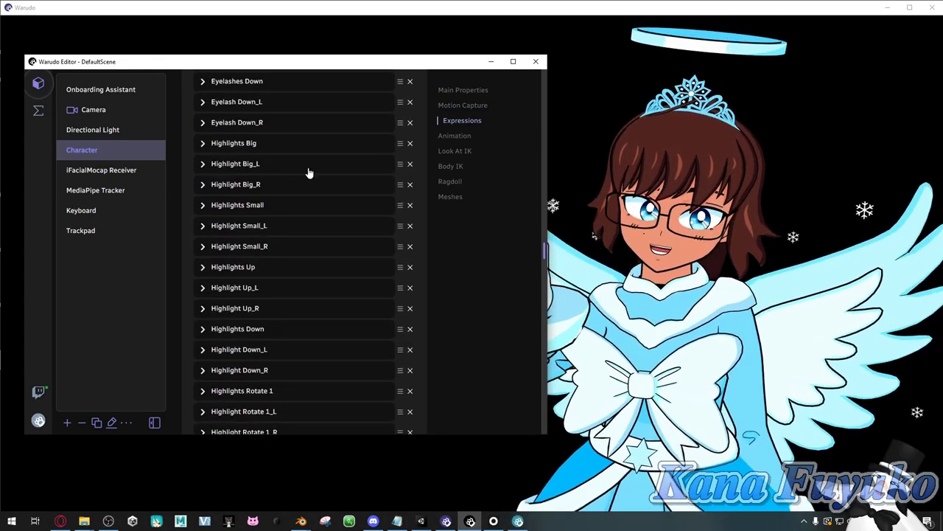
{"action": "scroll", "coordinate": [309, 174], "scroll_direction": "down", "scroll_amount": 15}
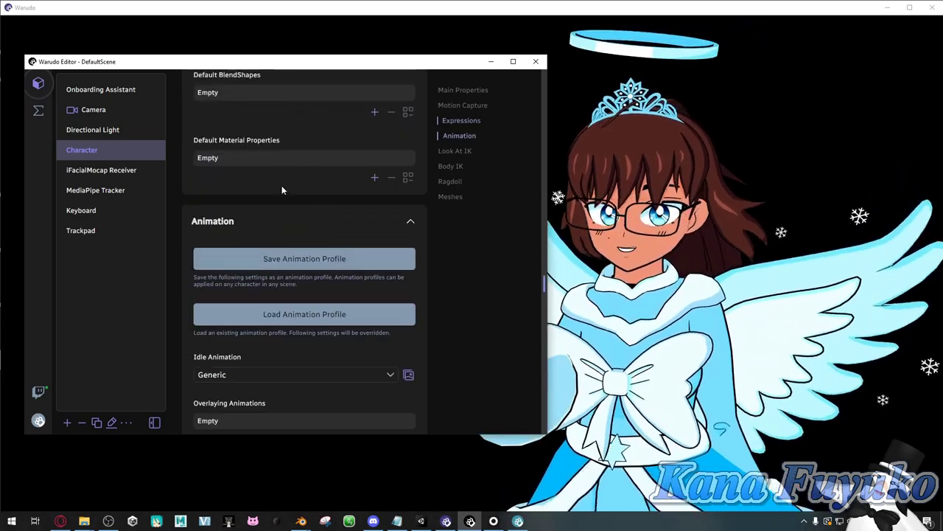
Browse the available idle animations.
{"action": "scroll", "coordinate": [278, 193], "scroll_direction": "down", "scroll_amount": 3}
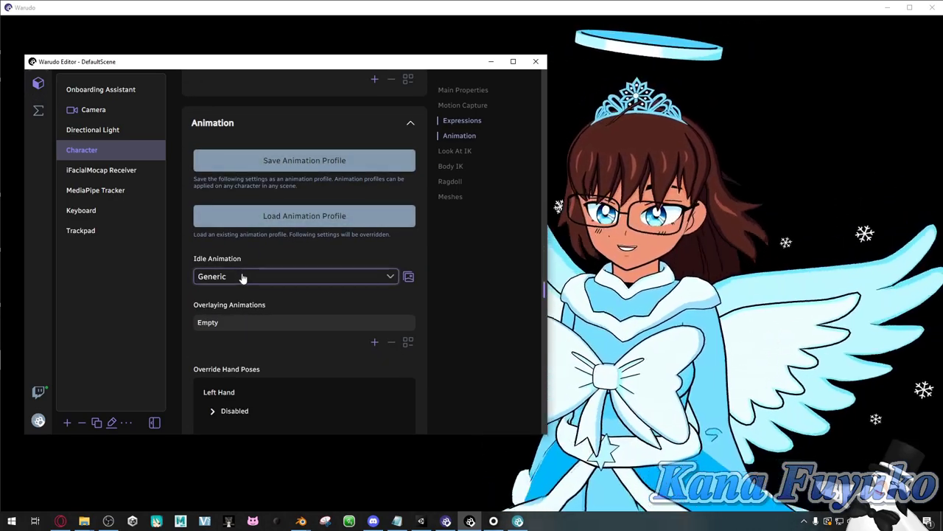
{"action": "left_click", "coordinate": [243, 276]}
{"action": "scroll", "coordinate": [317, 184], "scroll_direction": "down", "scroll_amount": 20}
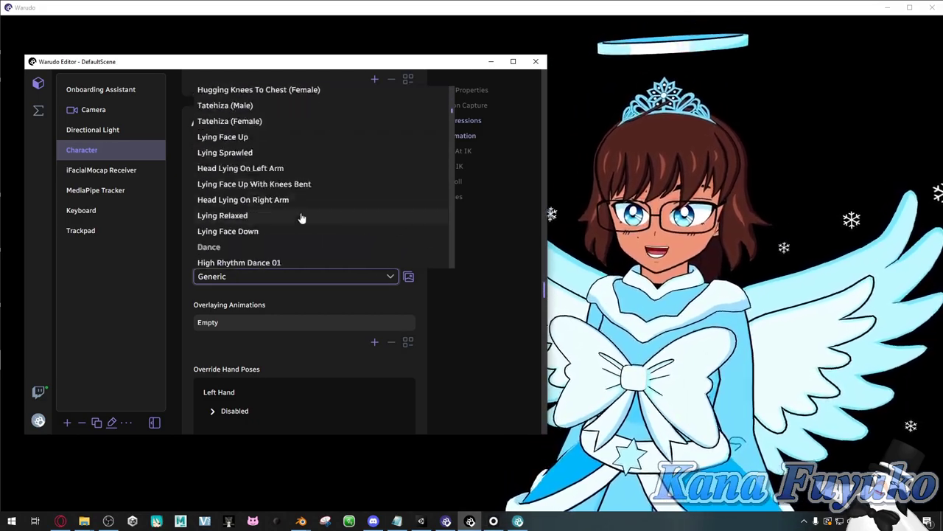
{"action": "scroll", "coordinate": [302, 191], "scroll_direction": "down", "scroll_amount": 5}
{"action": "scroll", "coordinate": [309, 173], "scroll_direction": "up", "scroll_amount": 10}
{"action": "scroll", "coordinate": [301, 177], "scroll_direction": "up", "scroll_amount": 20}
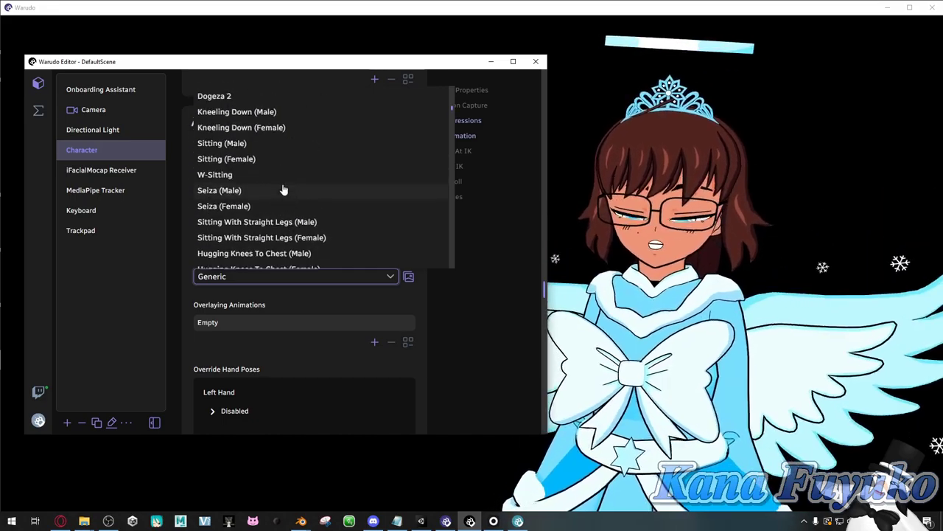
{"action": "scroll", "coordinate": [267, 165], "scroll_direction": "up", "scroll_amount": 3}
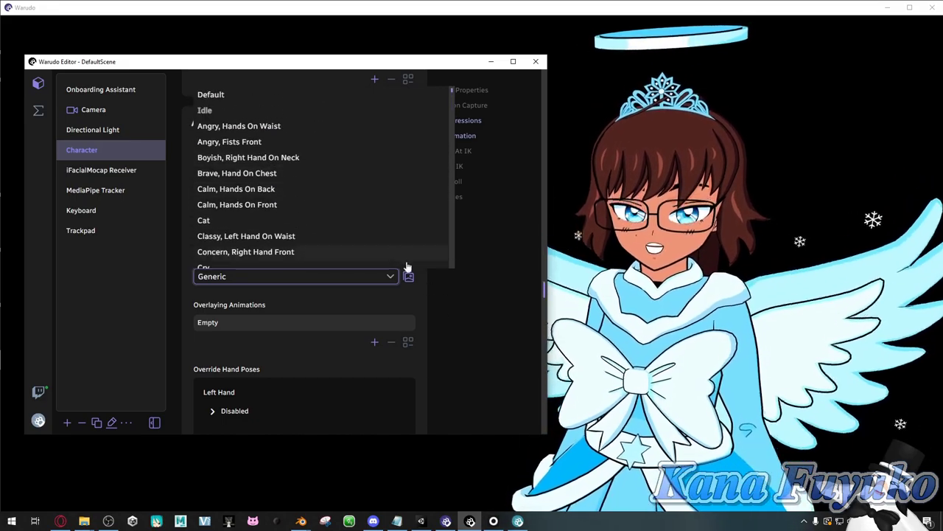
Try Laugh as the idle animation, then settle on Think.
{"action": "left_click", "coordinate": [434, 303]}
{"action": "scroll", "coordinate": [359, 263], "scroll_direction": "down", "scroll_amount": 1}
{"action": "left_click", "coordinate": [280, 227]}
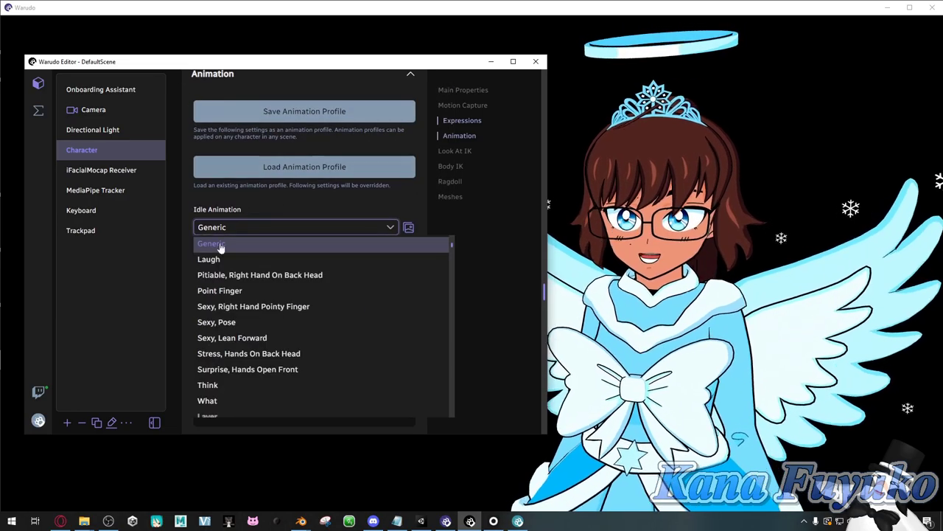
{"action": "left_click", "coordinate": [231, 262]}
{"action": "left_click", "coordinate": [267, 230]}
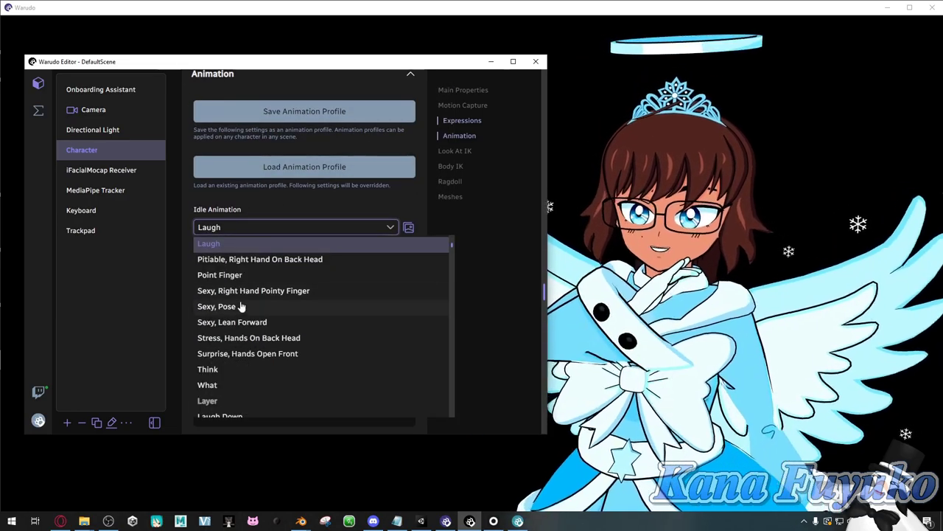
{"action": "left_click", "coordinate": [208, 369]}
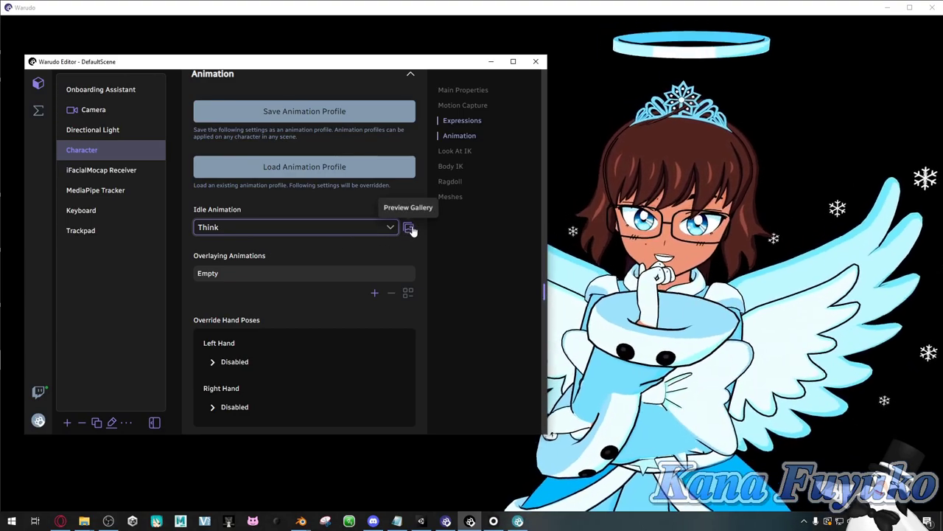
Pick 010_0730 as the idle animation from the preview gallery, then minimize the editor.
{"action": "left_click", "coordinate": [409, 227]}
{"action": "scroll", "coordinate": [310, 244], "scroll_direction": "down", "scroll_amount": 15}
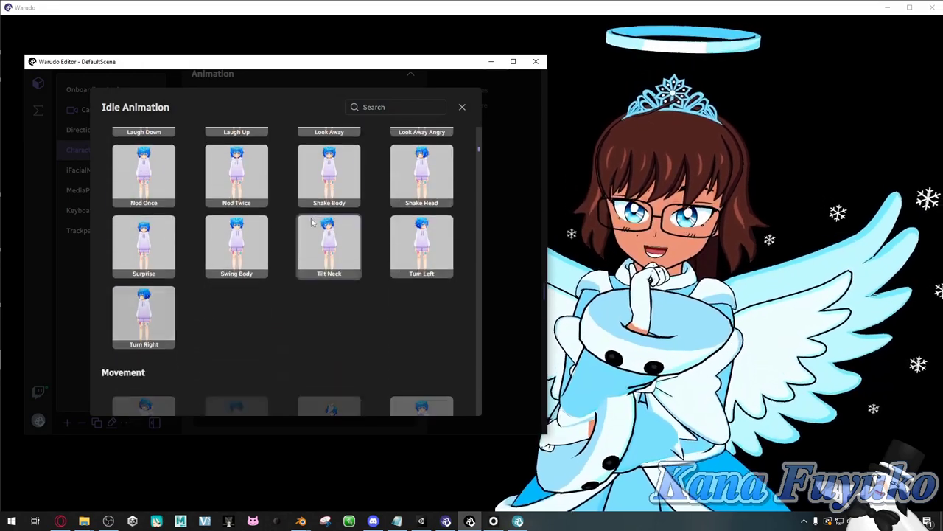
{"action": "scroll", "coordinate": [299, 256], "scroll_direction": "down", "scroll_amount": 5}
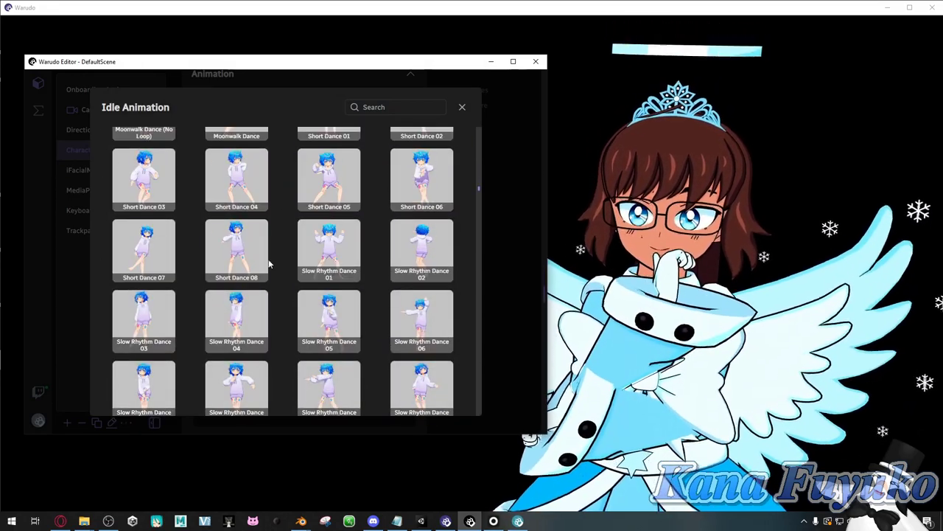
{"action": "scroll", "coordinate": [252, 263], "scroll_direction": "down", "scroll_amount": 10}
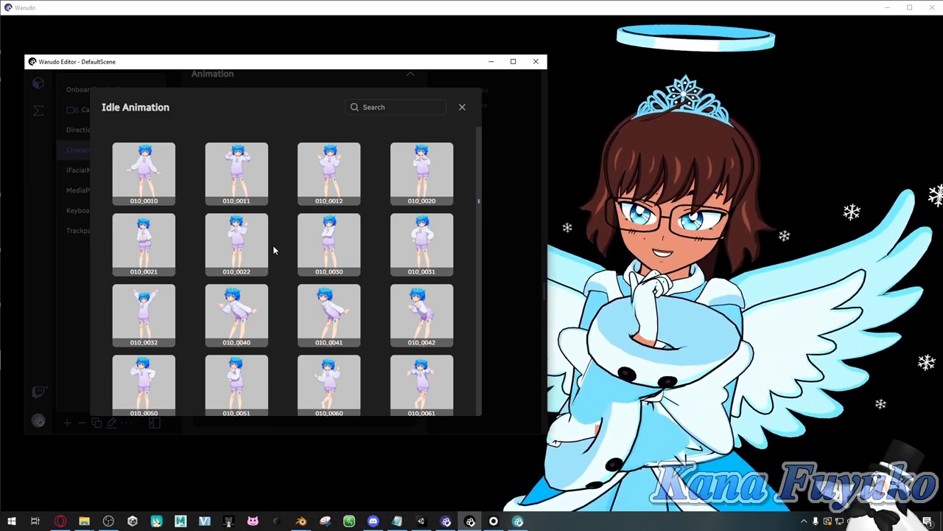
{"action": "scroll", "coordinate": [278, 246], "scroll_direction": "down", "scroll_amount": 10}
{"action": "scroll", "coordinate": [280, 250], "scroll_direction": "down", "scroll_amount": 3}
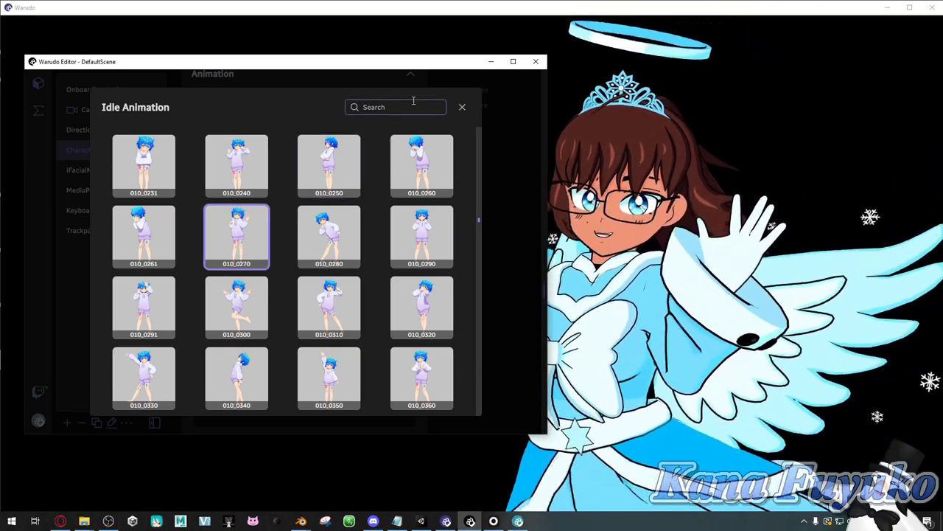
{"action": "scroll", "coordinate": [377, 156], "scroll_direction": "down", "scroll_amount": 15}
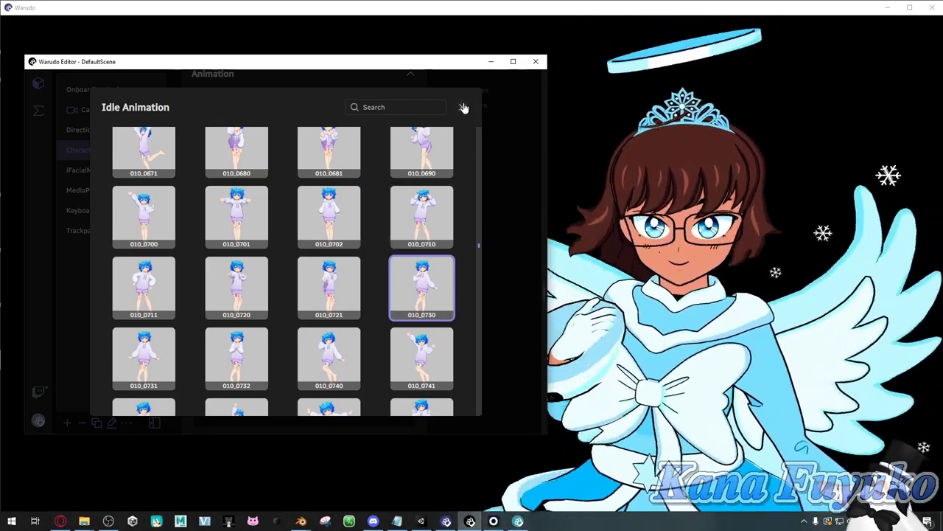
{"action": "left_click", "coordinate": [462, 107]}
{"action": "left_click", "coordinate": [491, 62]}
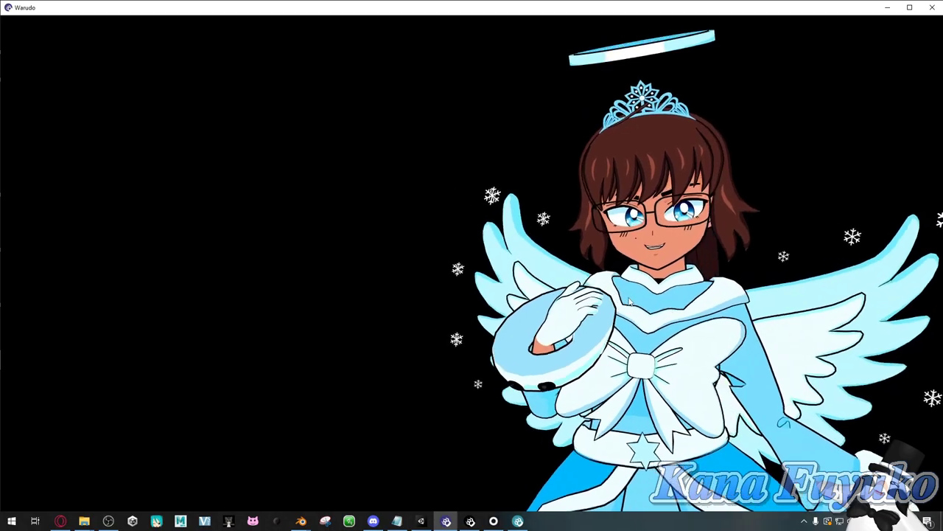
Restore the editor and add a new Overlaying Animations entry.
{"action": "left_click", "coordinate": [470, 521]}
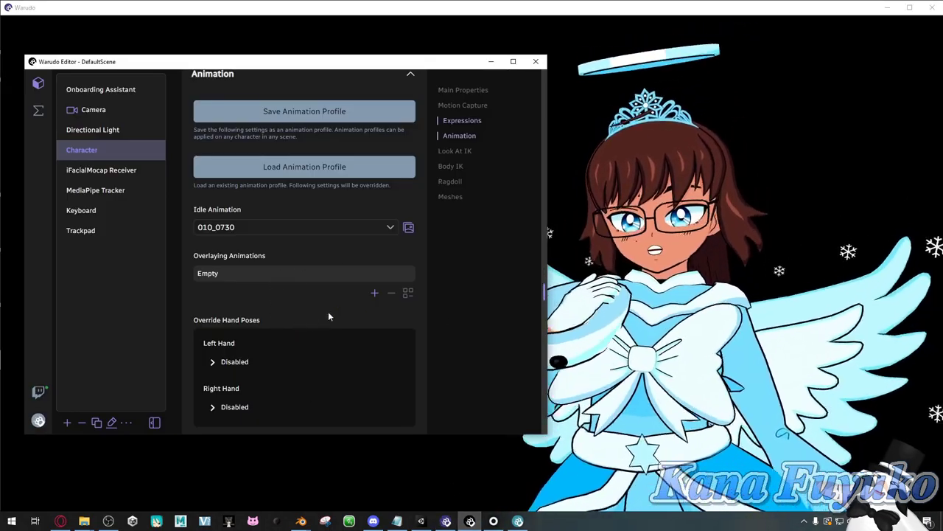
{"action": "left_click", "coordinate": [375, 293]}
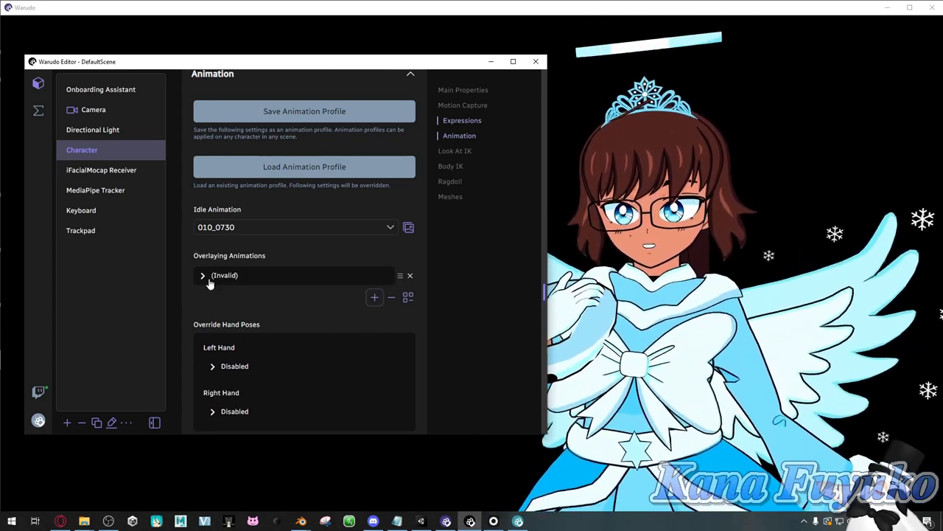
{"action": "left_click", "coordinate": [208, 278]}
{"action": "left_click", "coordinate": [242, 356]}
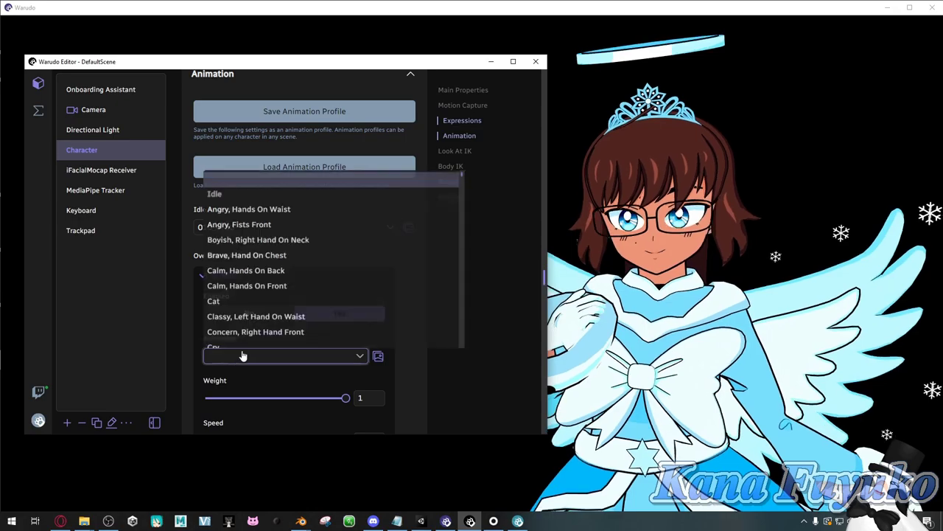
{"action": "left_click", "coordinate": [378, 356]}
Choose Point Finger for the overlay from the preview gallery and return to the avatar view.
{"action": "left_click", "coordinate": [378, 356]}
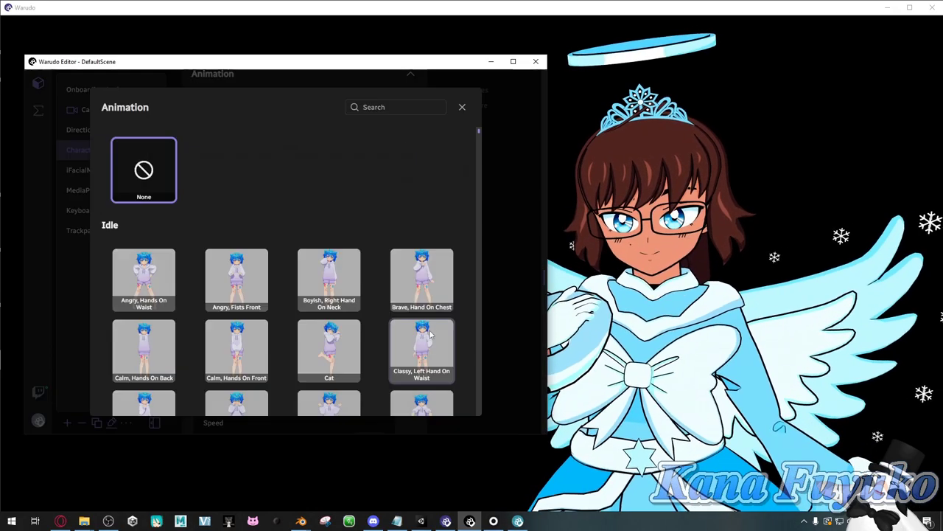
{"action": "scroll", "coordinate": [373, 242], "scroll_direction": "down", "scroll_amount": 10}
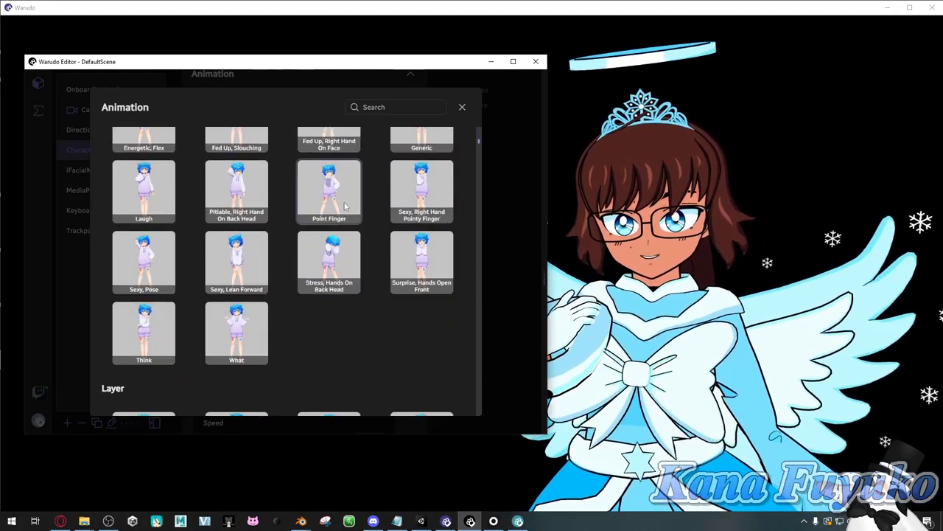
{"action": "left_click", "coordinate": [329, 186]}
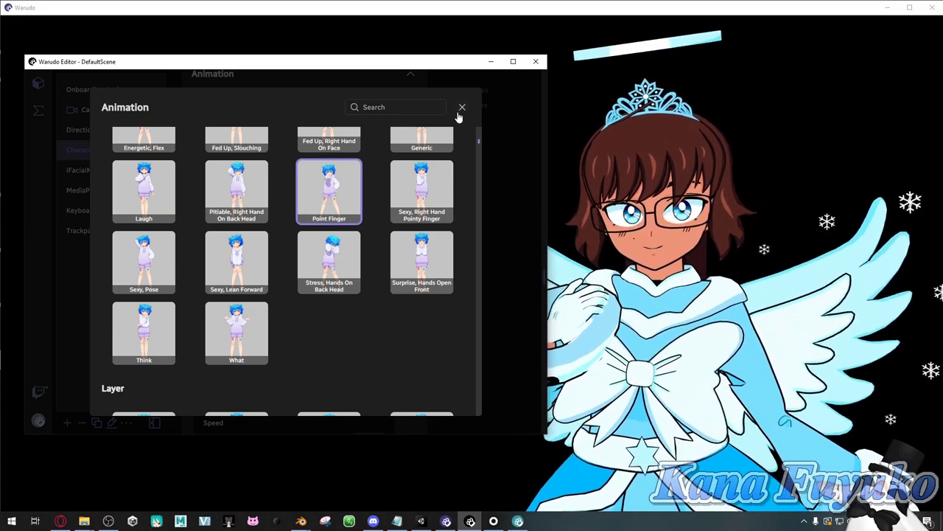
{"action": "left_click", "coordinate": [461, 107]}
{"action": "left_click", "coordinate": [590, 308]}
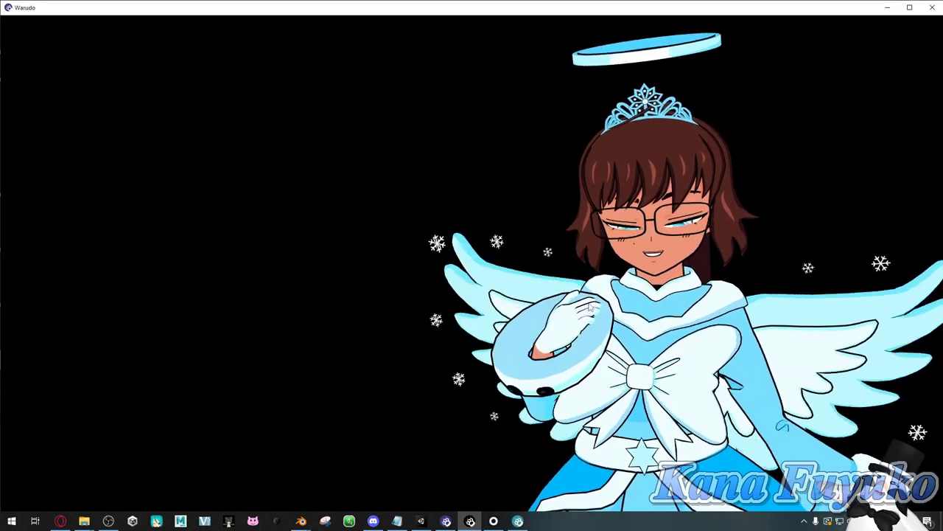
{"action": "scroll", "coordinate": [590, 308], "scroll_direction": "down", "scroll_amount": 5}
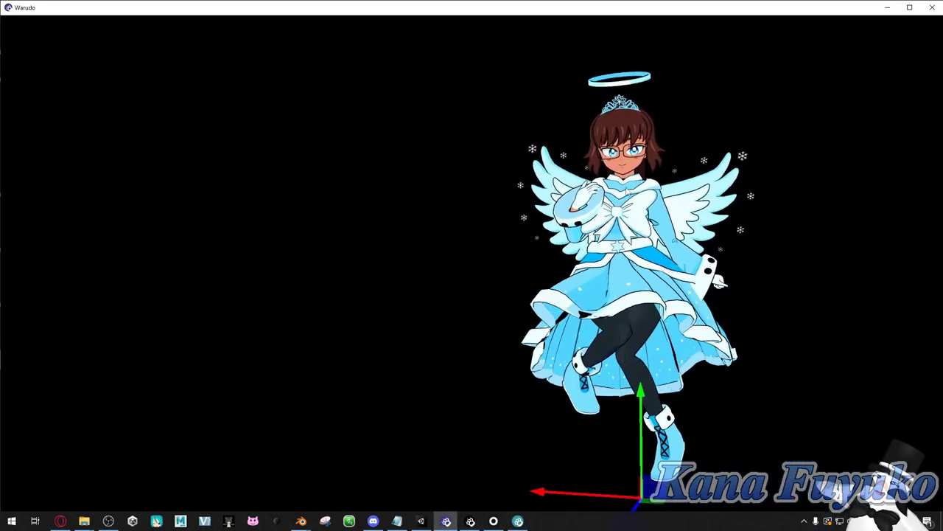
Restrict the existing pointing overlay to the upper body.
{"action": "left_click", "coordinate": [471, 521]}
{"action": "scroll", "coordinate": [301, 344], "scroll_direction": "down", "scroll_amount": 5}
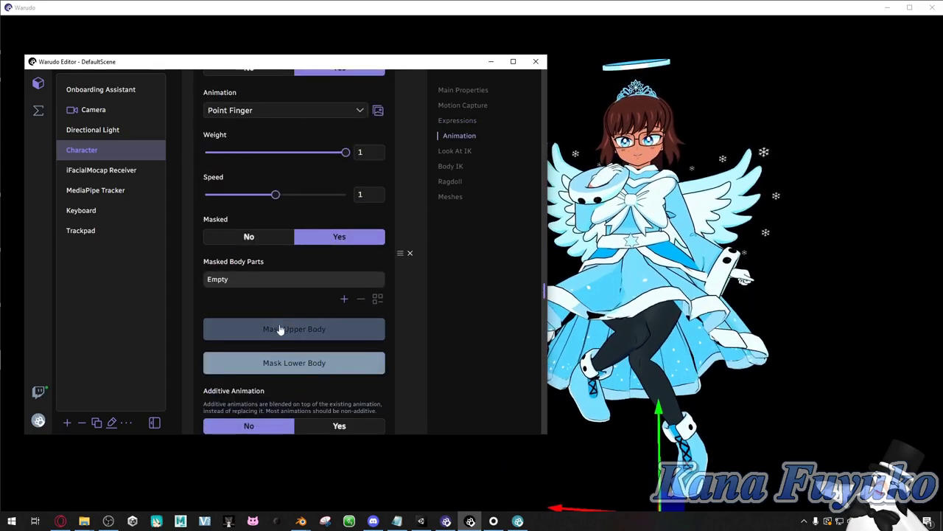
{"action": "left_click", "coordinate": [287, 331]}
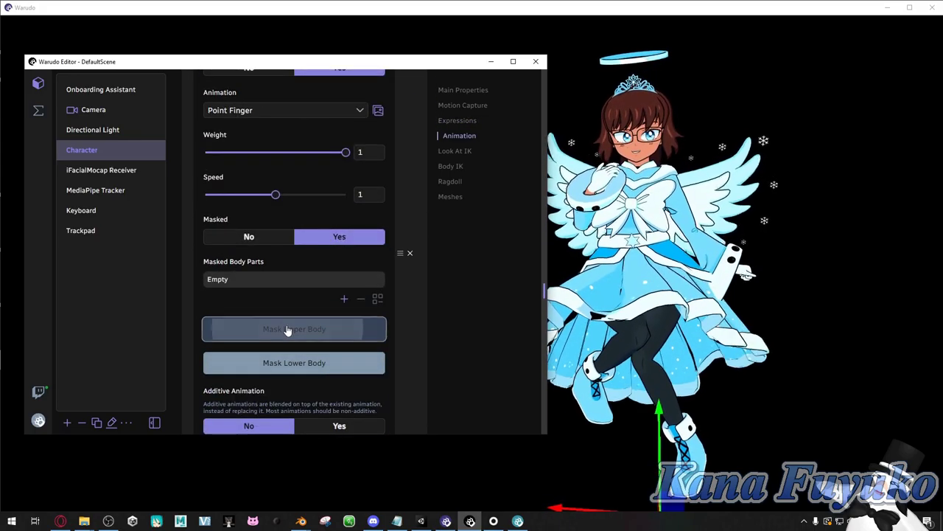
{"action": "scroll", "coordinate": [332, 320], "scroll_direction": "down", "scroll_amount": 2}
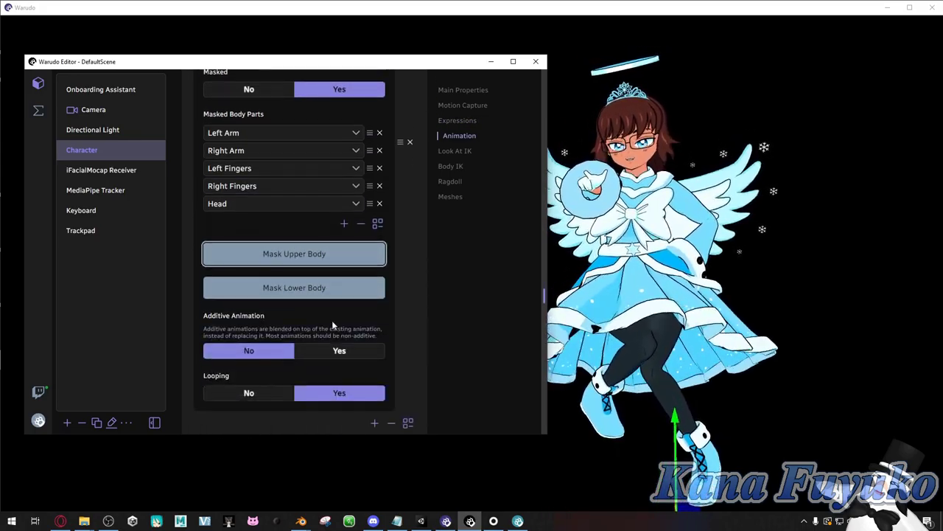
{"action": "scroll", "coordinate": [331, 320], "scroll_direction": "up", "scroll_amount": 1}
{"action": "scroll", "coordinate": [411, 247], "scroll_direction": "down", "scroll_amount": 7}
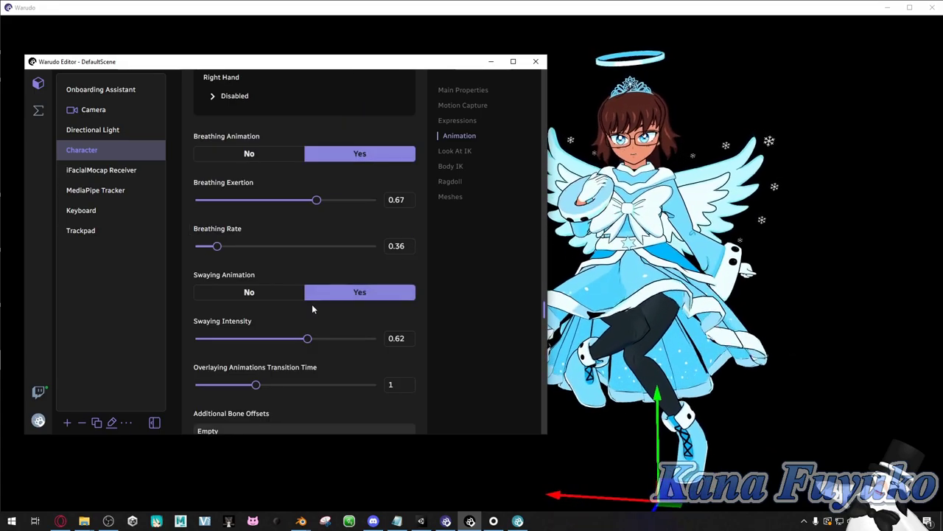
{"action": "scroll", "coordinate": [312, 309], "scroll_direction": "up", "scroll_amount": 5}
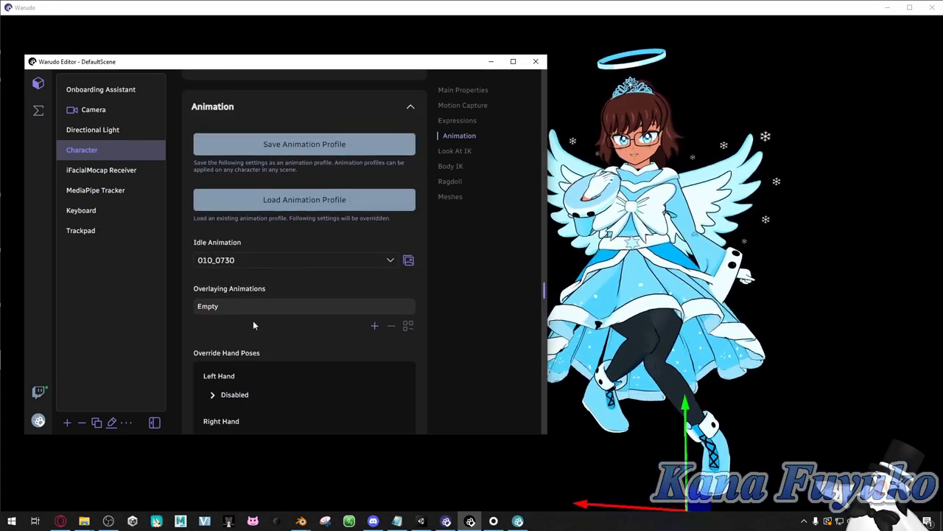
Add another overlaying animation set to Point Finger from the thumbnail browser.
{"action": "left_click", "coordinate": [374, 325]}
{"action": "left_click", "coordinate": [270, 310]}
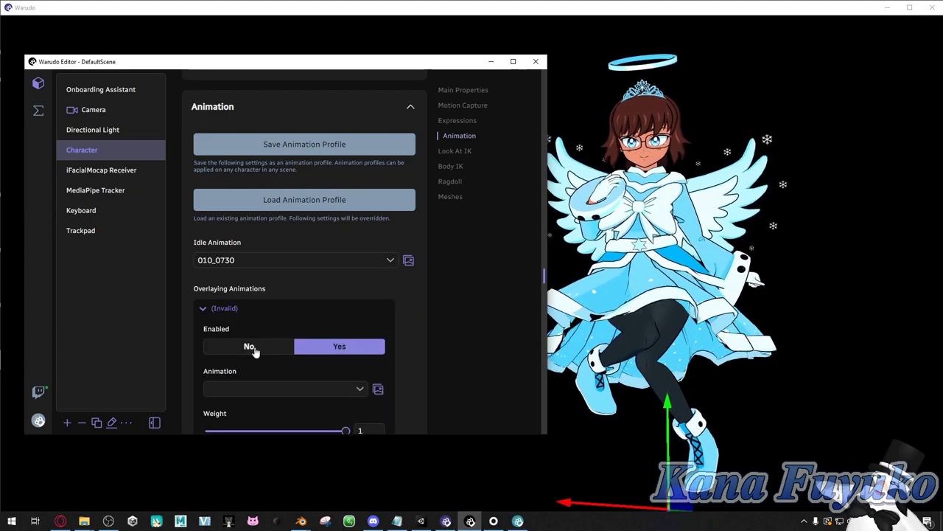
{"action": "left_click", "coordinate": [248, 391]}
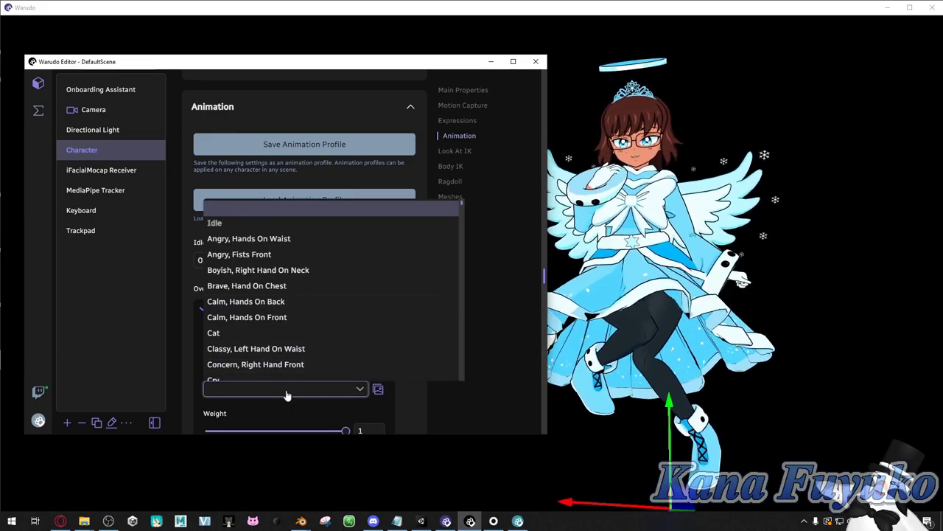
{"action": "left_click", "coordinate": [378, 388]}
{"action": "scroll", "coordinate": [346, 308], "scroll_direction": "down", "scroll_amount": 5}
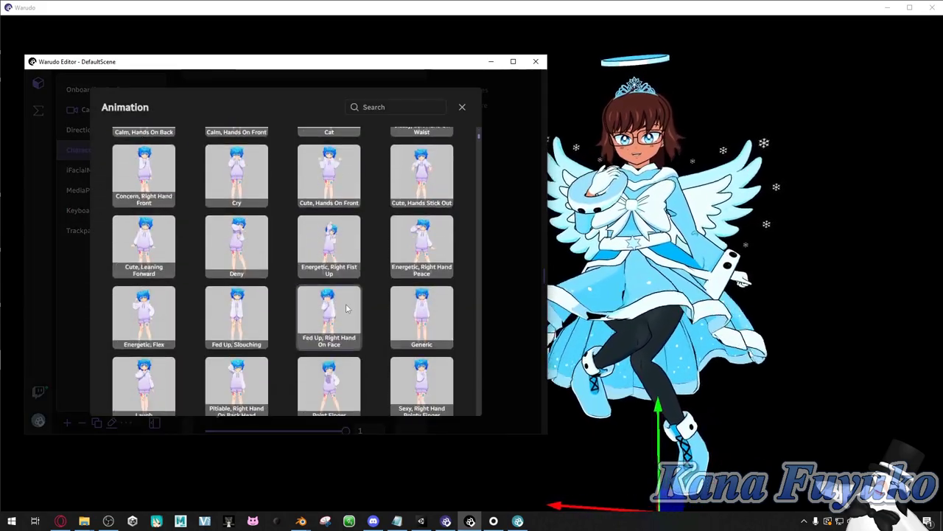
{"action": "scroll", "coordinate": [346, 308], "scroll_direction": "down", "scroll_amount": 3}
{"action": "left_click", "coordinate": [330, 254]}
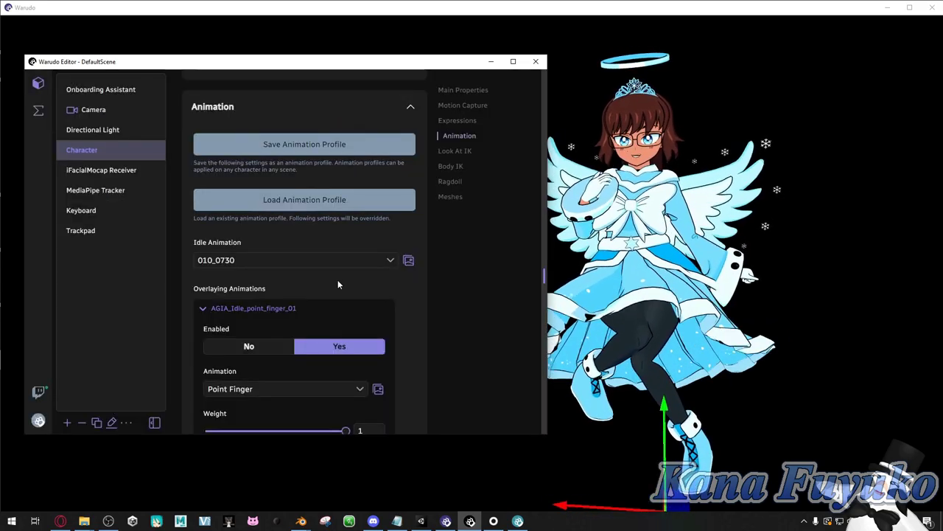
{"action": "scroll", "coordinate": [338, 284], "scroll_direction": "down", "scroll_amount": 5}
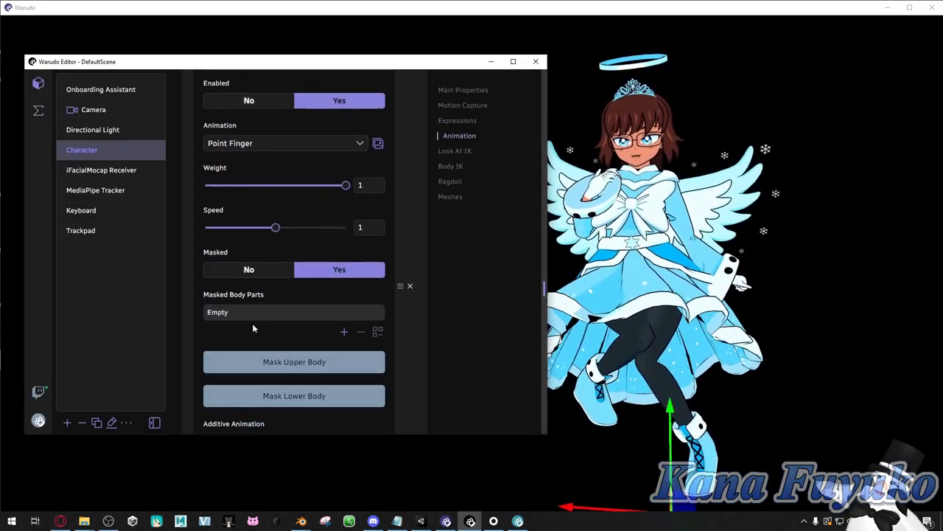
Mask the Point Finger overlay to the lower body: root, body, legs and feet.
{"action": "left_click", "coordinate": [288, 402]}
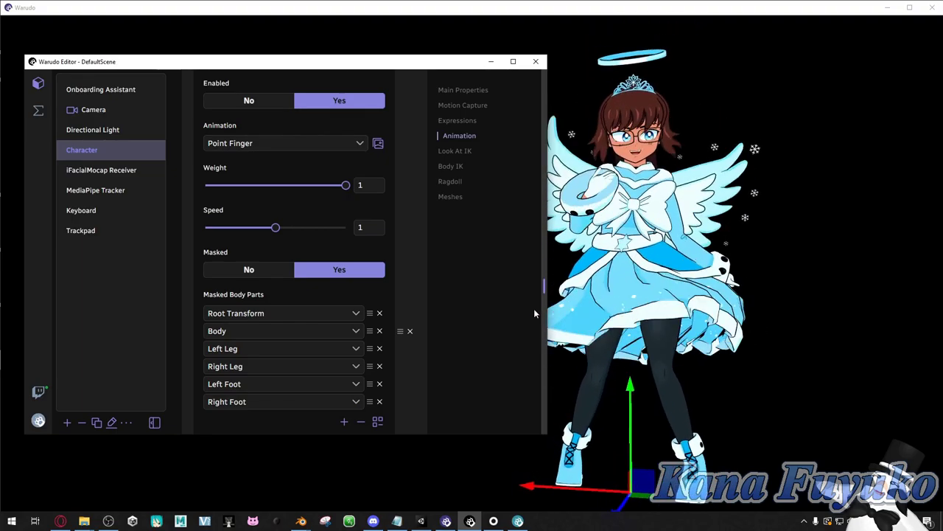
{"action": "scroll", "coordinate": [434, 270], "scroll_direction": "down", "scroll_amount": 2}
{"action": "scroll", "coordinate": [432, 269], "scroll_direction": "up", "scroll_amount": 4}
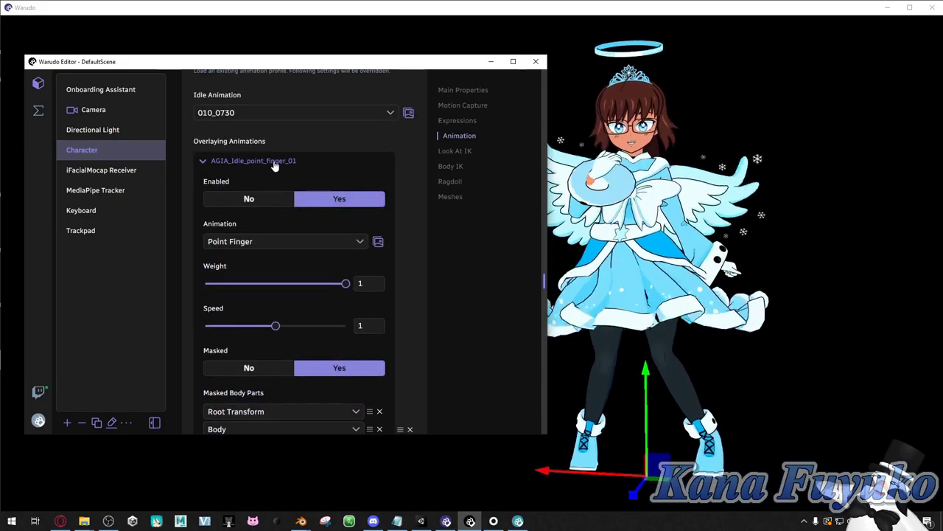
Enable the left hand pose override with the Fist pose.
{"action": "left_click", "coordinate": [274, 163]}
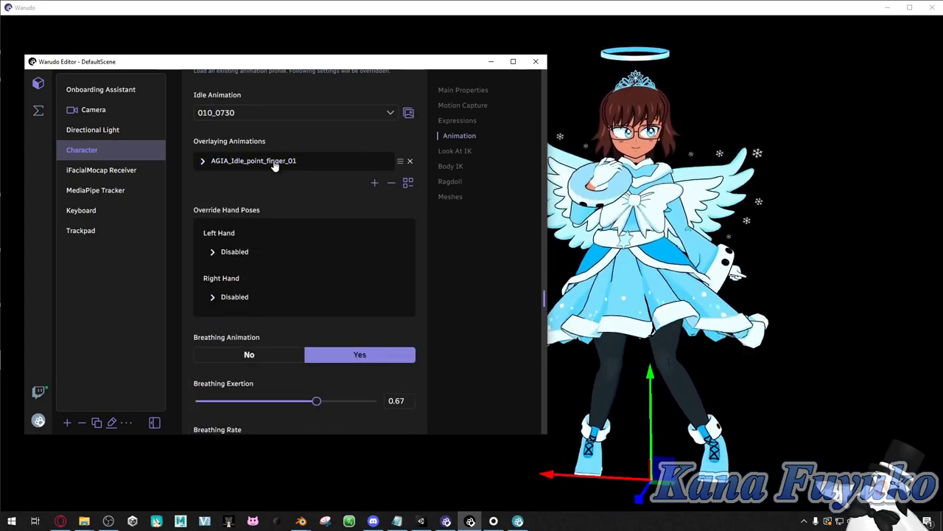
{"action": "left_click", "coordinate": [225, 252]}
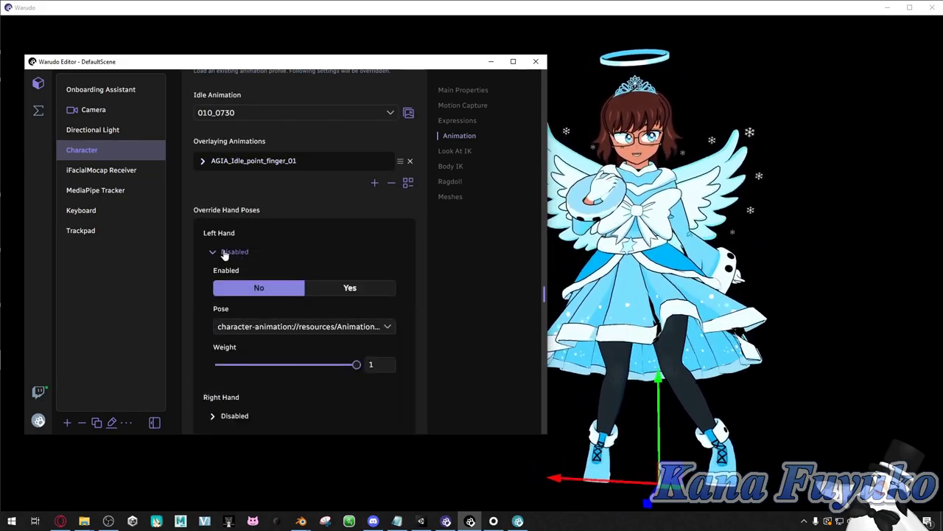
{"action": "left_click", "coordinate": [269, 330]}
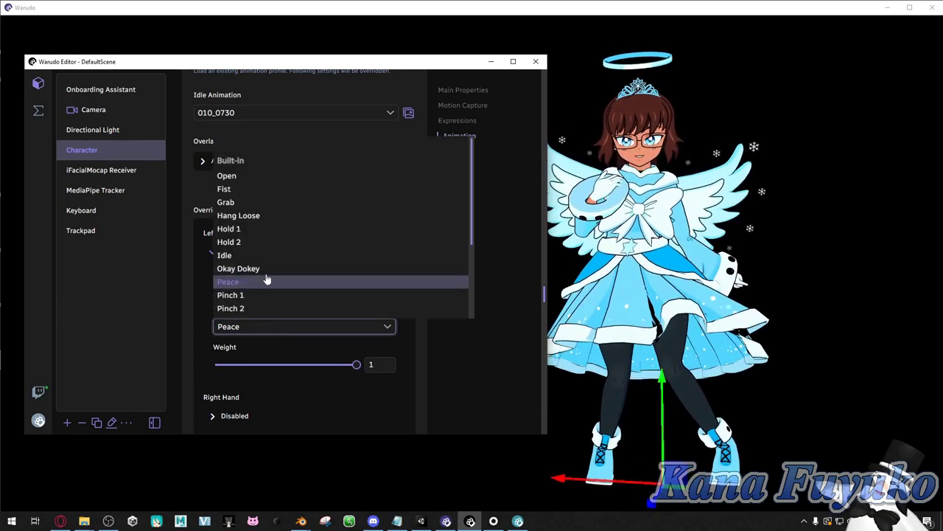
{"action": "left_click", "coordinate": [251, 190]}
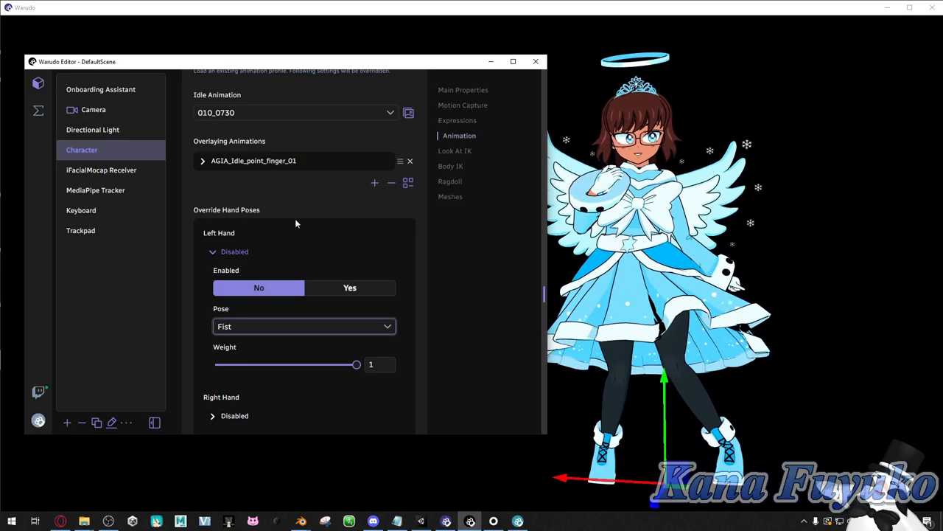
{"action": "left_click", "coordinate": [355, 297]}
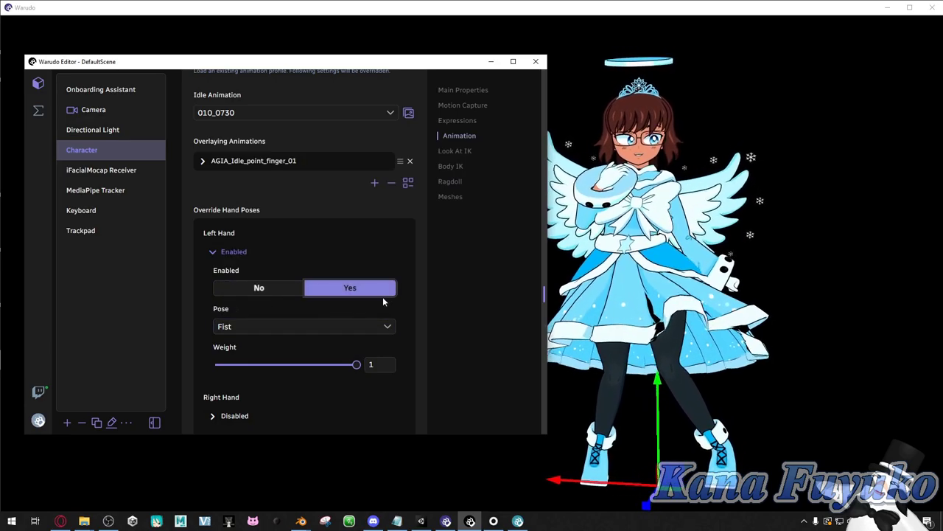
{"action": "scroll", "coordinate": [287, 322], "scroll_direction": "down", "scroll_amount": 3}
{"action": "scroll", "coordinate": [319, 245], "scroll_direction": "up", "scroll_amount": 2}
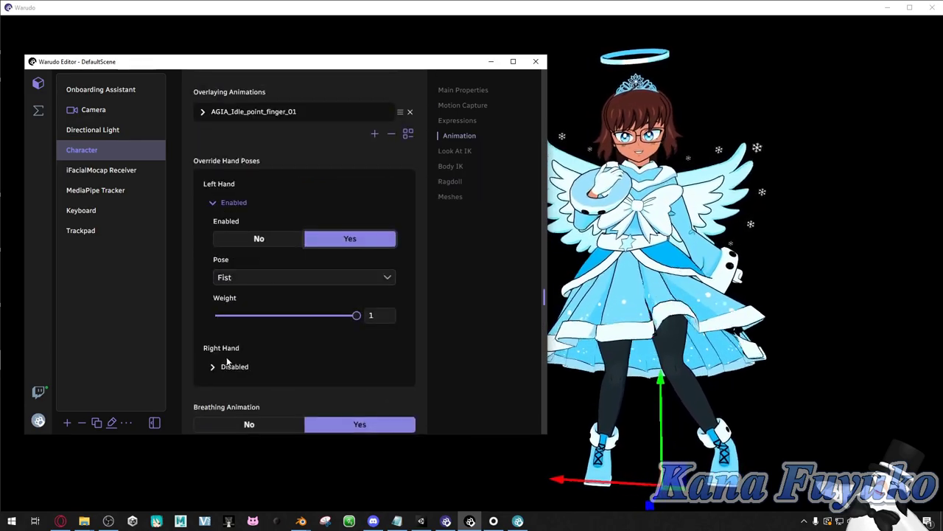
Enable the right hand pose override with the Fist pose.
{"action": "left_click", "coordinate": [229, 367]}
{"action": "left_click", "coordinate": [309, 403]}
{"action": "scroll", "coordinate": [295, 361], "scroll_direction": "down", "scroll_amount": 2}
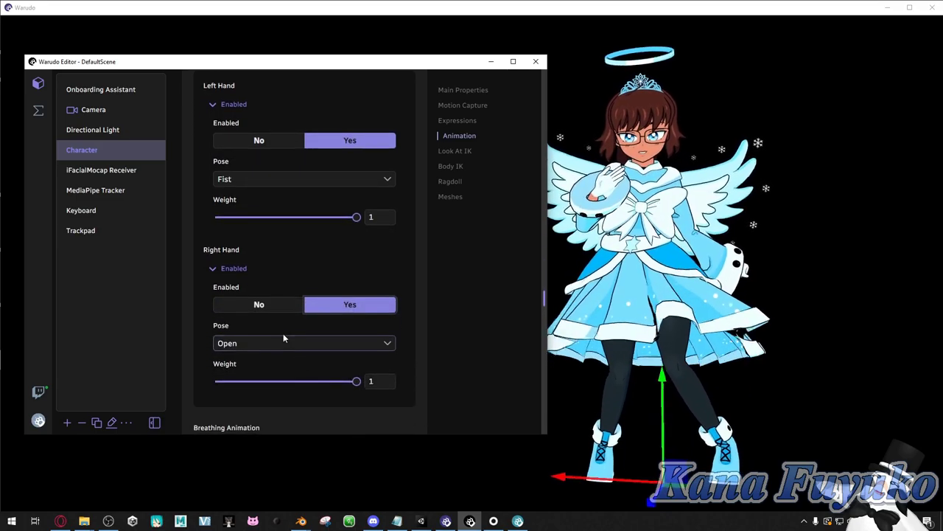
{"action": "left_click", "coordinate": [283, 343]}
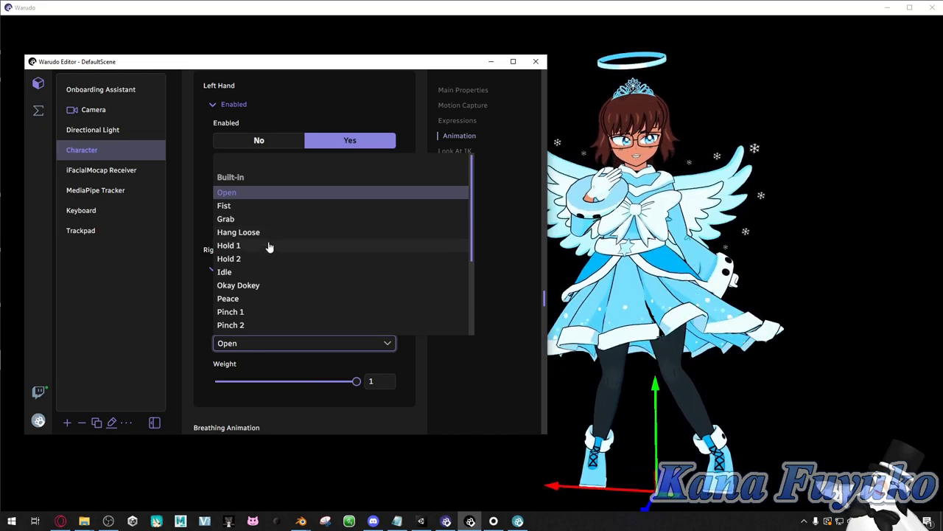
{"action": "left_click", "coordinate": [255, 208]}
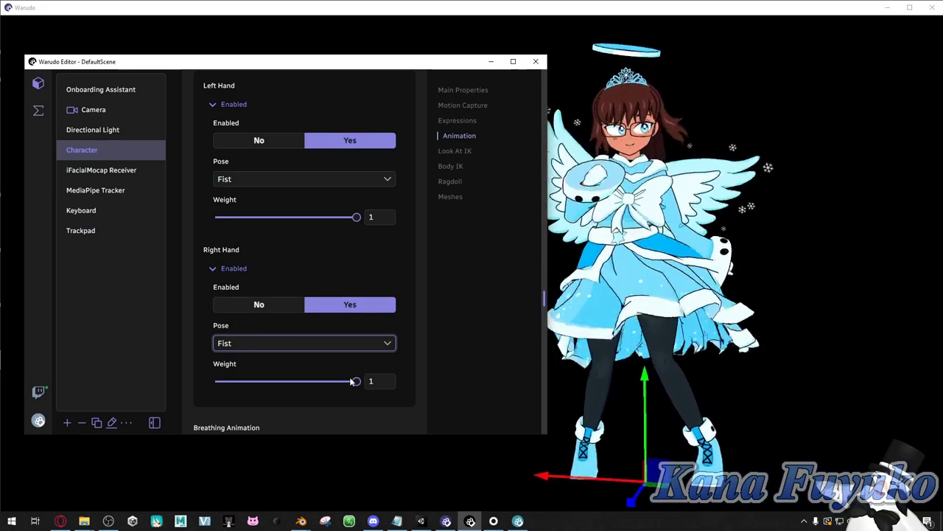
{"action": "scroll", "coordinate": [451, 307], "scroll_direction": "down", "scroll_amount": 2}
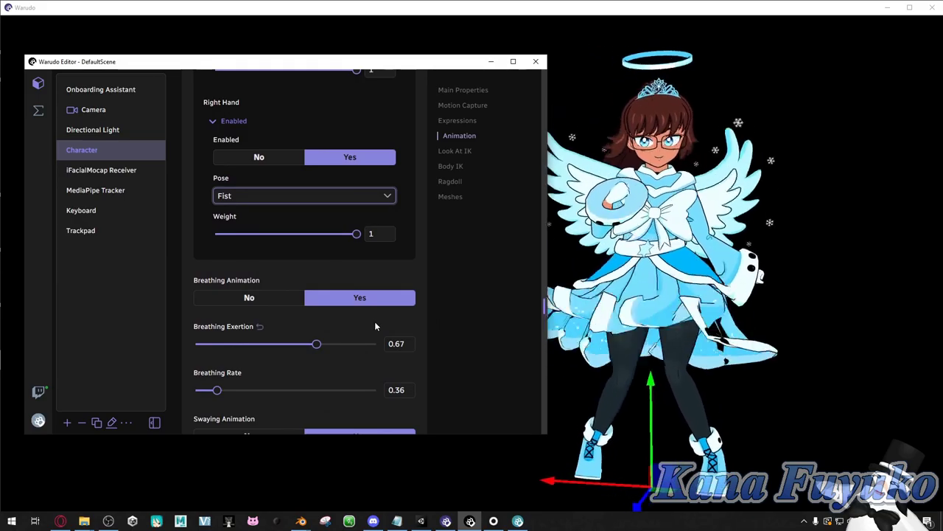
Toggle Breathing Animation off and back on to compare, and shift the editor left.
{"action": "left_click", "coordinate": [256, 298]}
{"action": "left_click", "coordinate": [345, 298]}
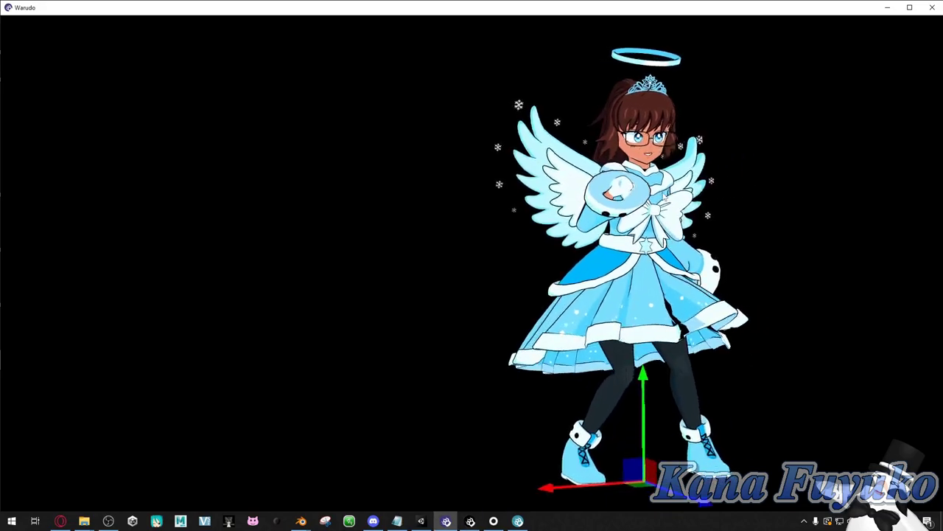
{"action": "scroll", "coordinate": [547, 294], "scroll_direction": "up", "scroll_amount": 10}
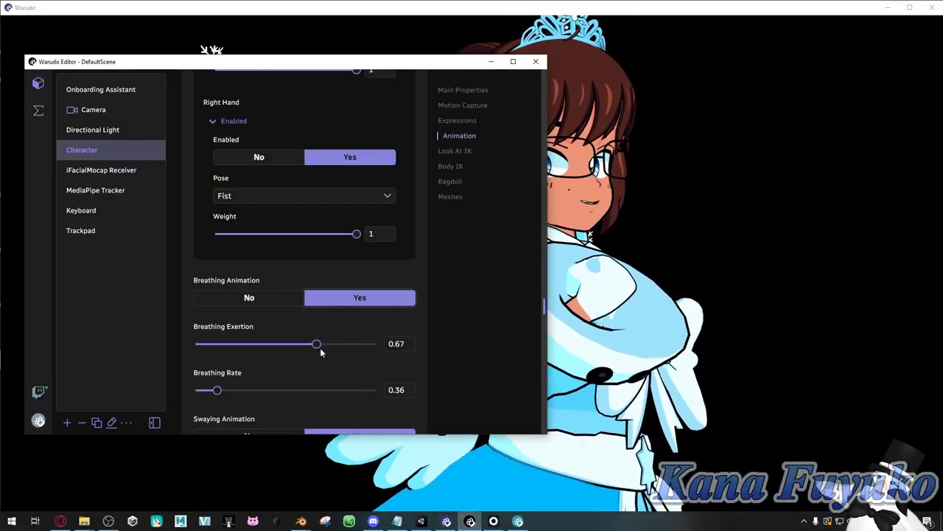
{"action": "left_click_drag", "start_coordinate": [331, 61], "coordinate": [252, 52]}
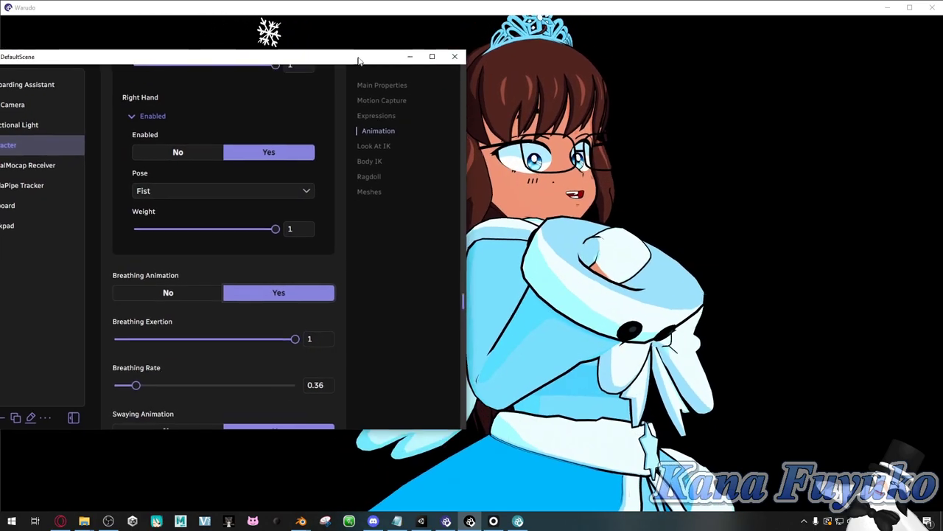
Set Breathing Exertion and Breathing Rate both to 0.41.
{"action": "left_click_drag", "start_coordinate": [296, 335], "coordinate": [218, 353]}
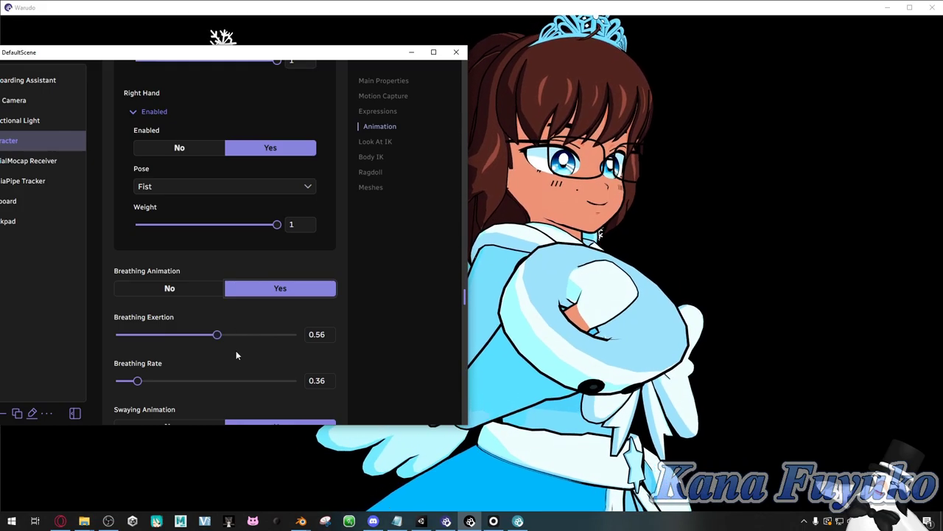
{"action": "left_click_drag", "start_coordinate": [169, 394], "coordinate": [161, 392]}
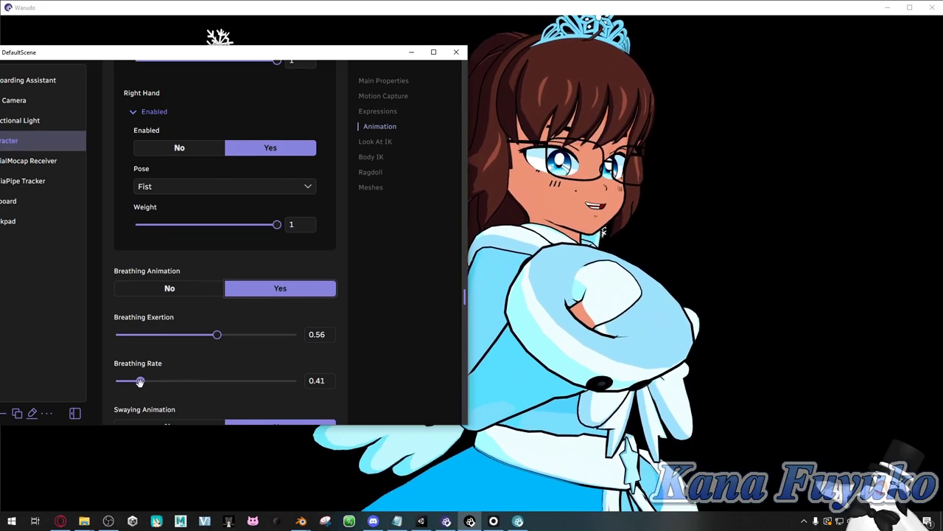
{"action": "left_click_drag", "start_coordinate": [215, 335], "coordinate": [190, 343]}
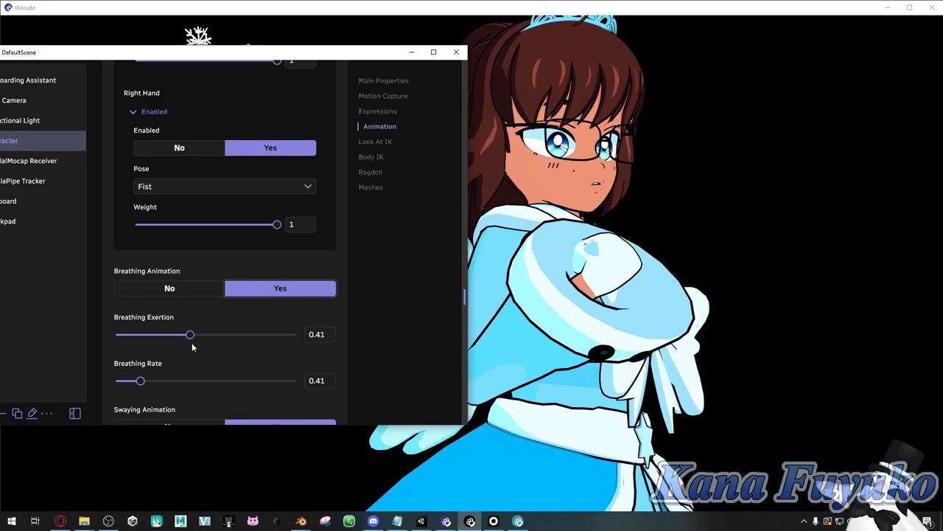
{"action": "scroll", "coordinate": [177, 353], "scroll_direction": "down", "scroll_amount": 5}
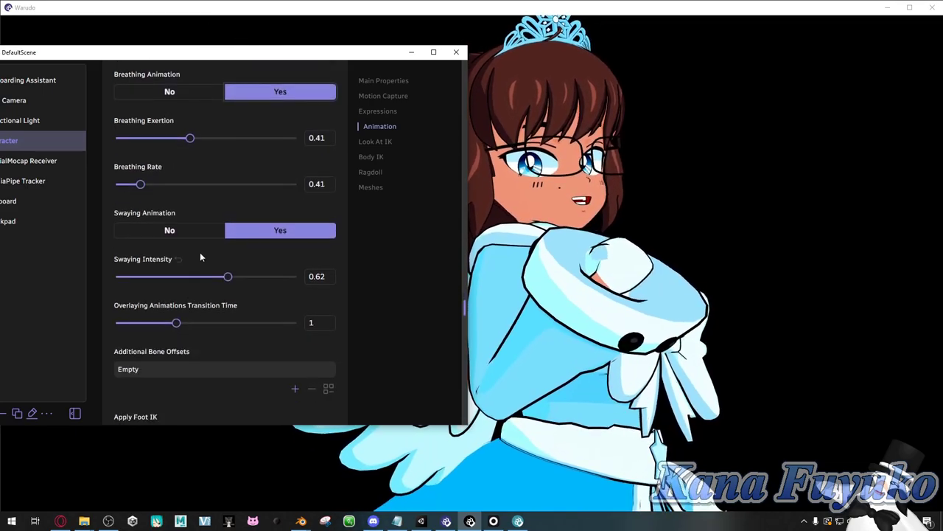
Toggle Swaying Animation (intensity 0.47) to compare the avatar's movement.
{"action": "left_click", "coordinate": [170, 231]}
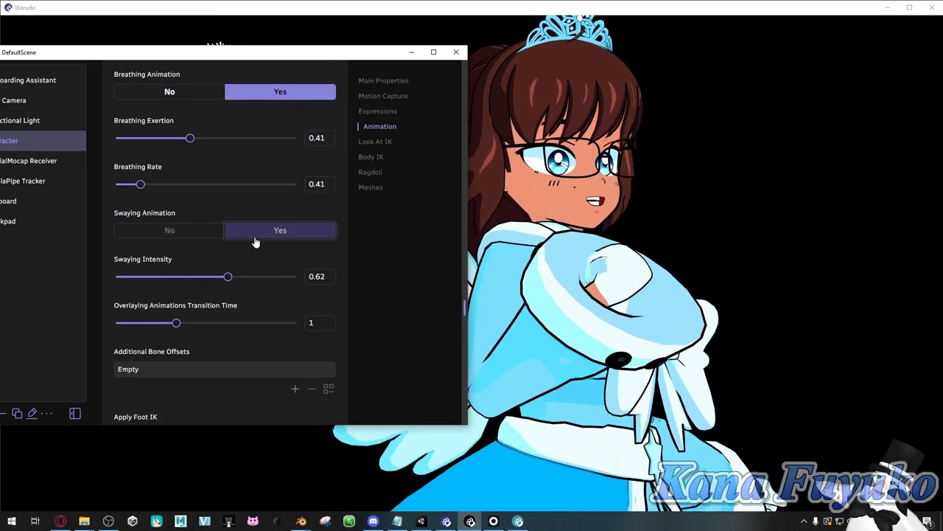
{"action": "mouse_move", "coordinate": [204, 257]}
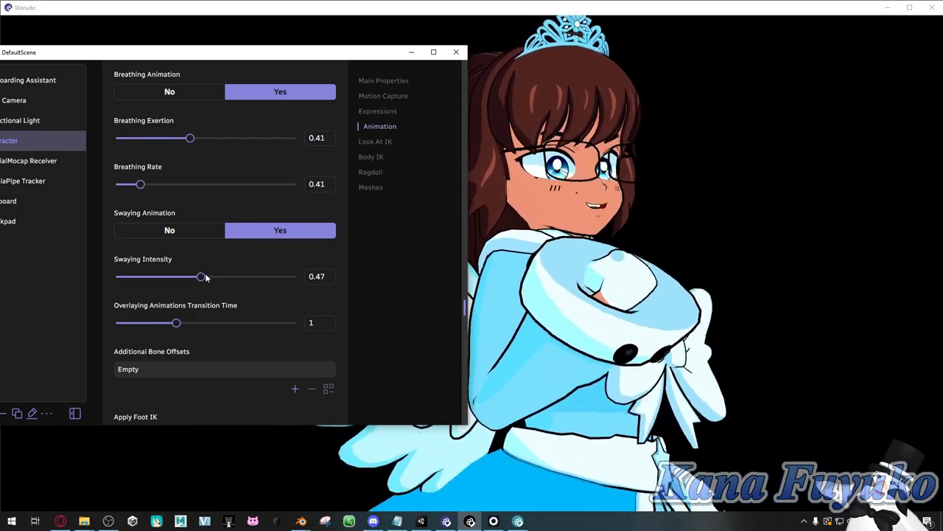
{"action": "scroll", "coordinate": [185, 284], "scroll_direction": "down", "scroll_amount": 1}
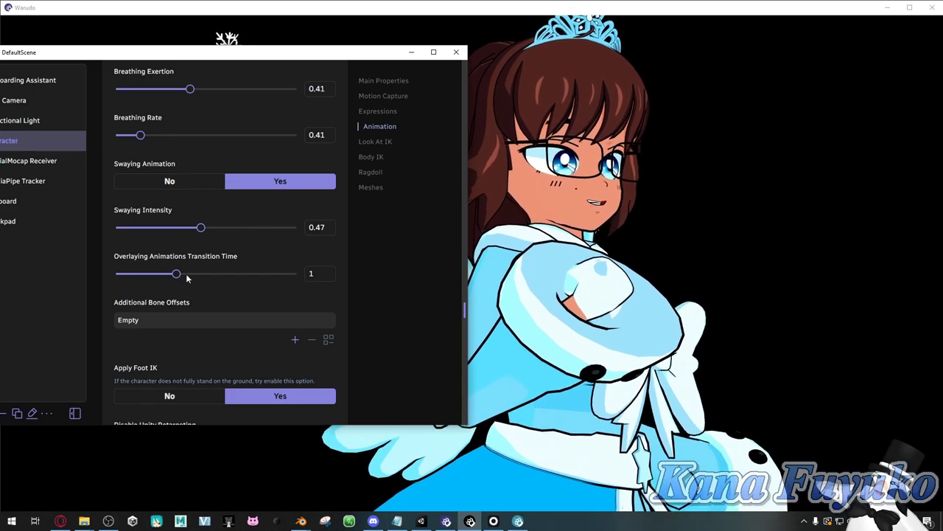
Check the full avatar, then restore the editor scrolled down to Apply Foot IK.
{"action": "left_click", "coordinate": [553, 277]}
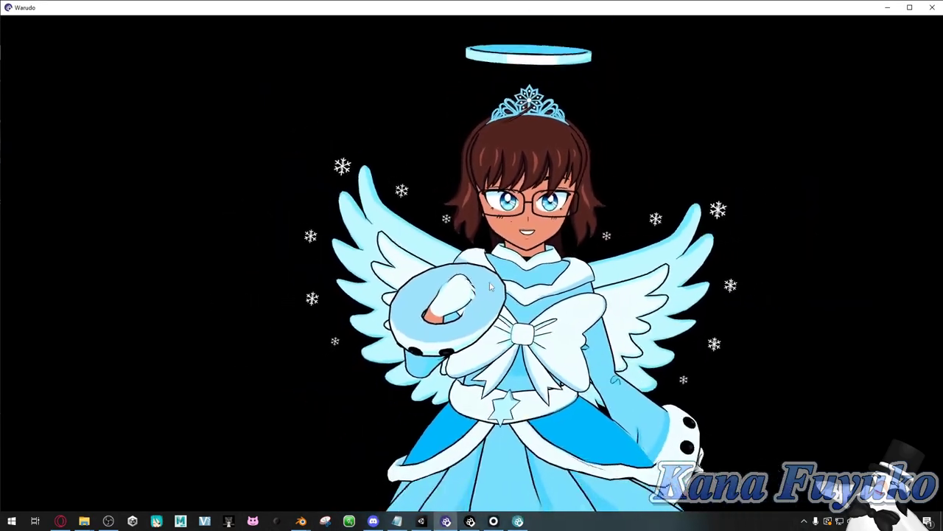
{"action": "left_click", "coordinate": [471, 521]}
{"action": "scroll", "coordinate": [260, 305], "scroll_direction": "down", "scroll_amount": 3}
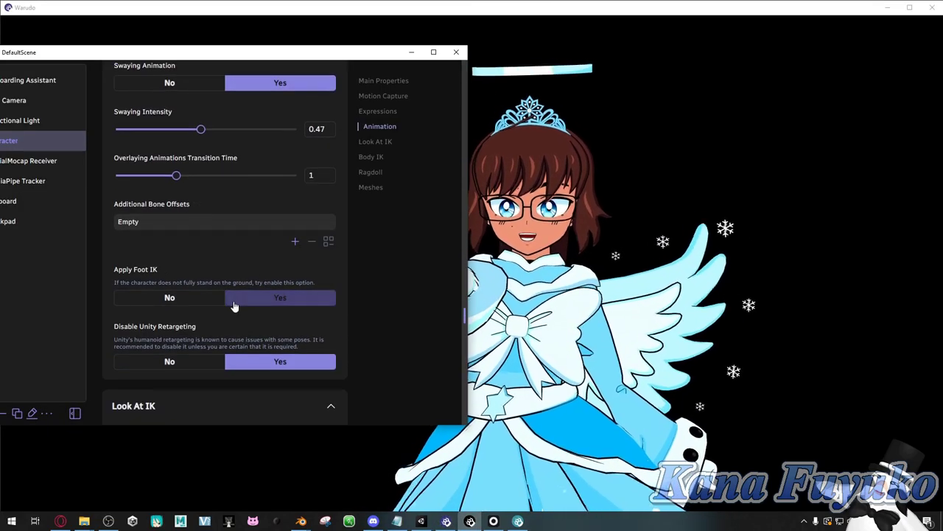
{"action": "left_click", "coordinate": [177, 297]}
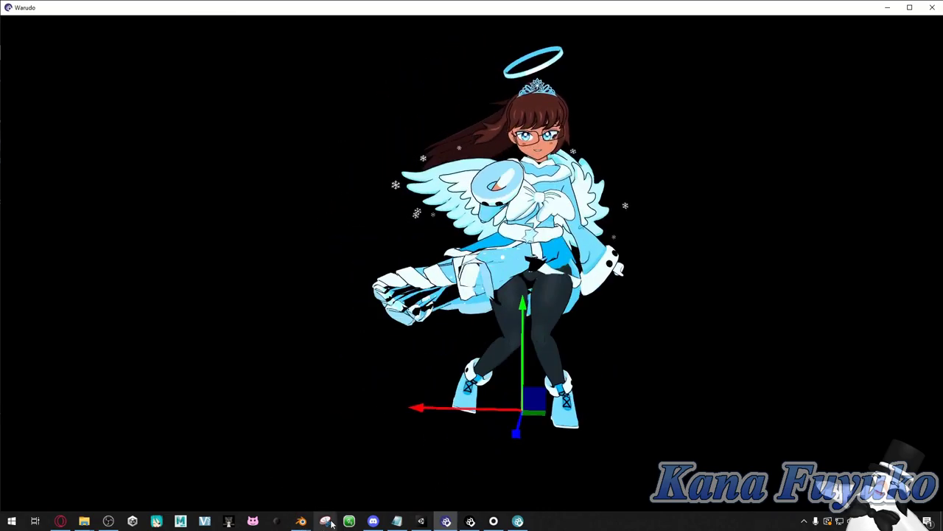
{"action": "left_click", "coordinate": [470, 521]}
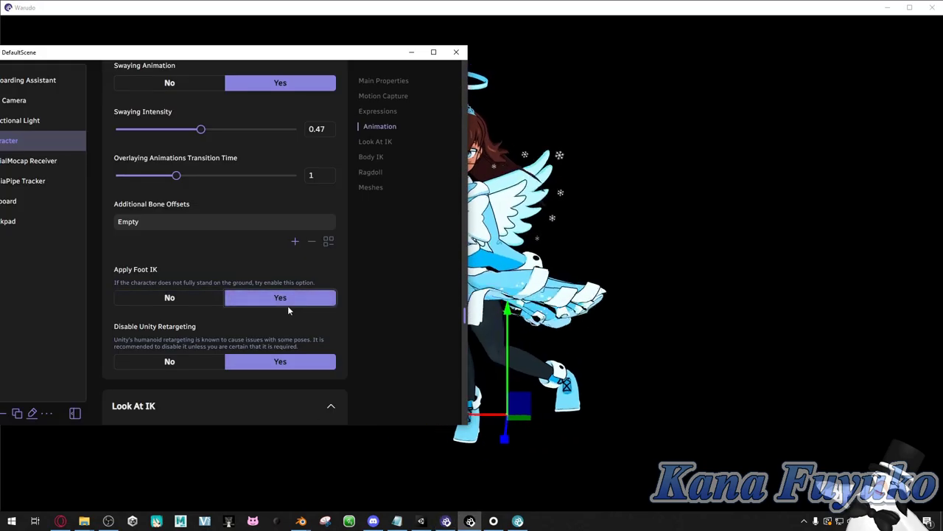
{"action": "left_click", "coordinate": [267, 369]}
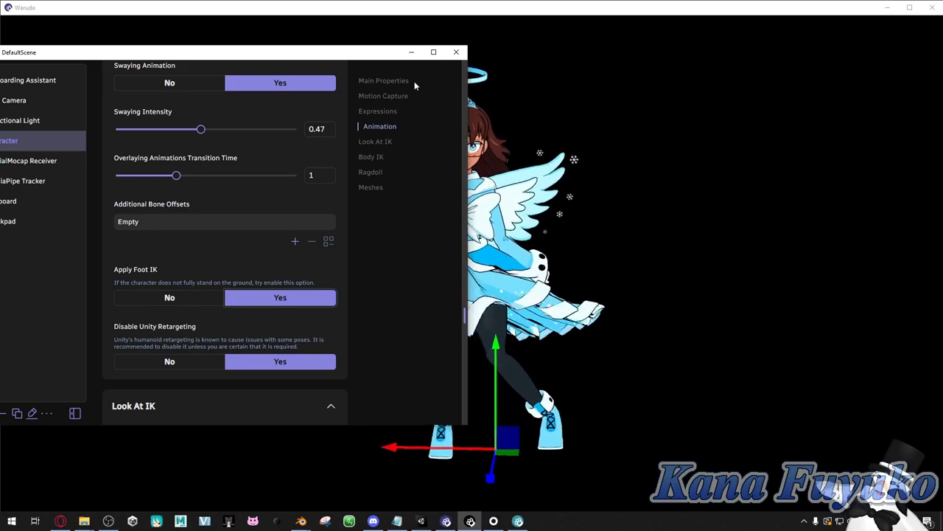
{"action": "left_click_drag", "start_coordinate": [387, 54], "coordinate": [356, 65]}
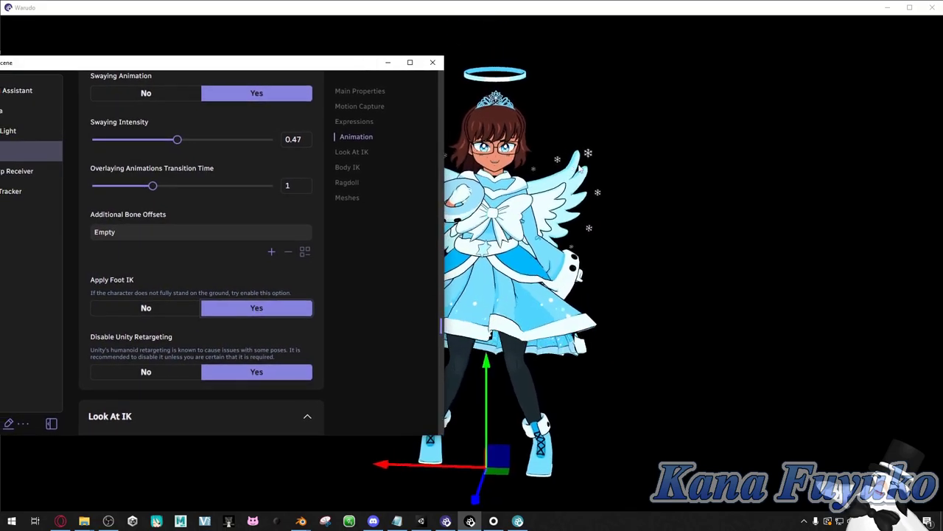
{"action": "left_click", "coordinate": [380, 62]}
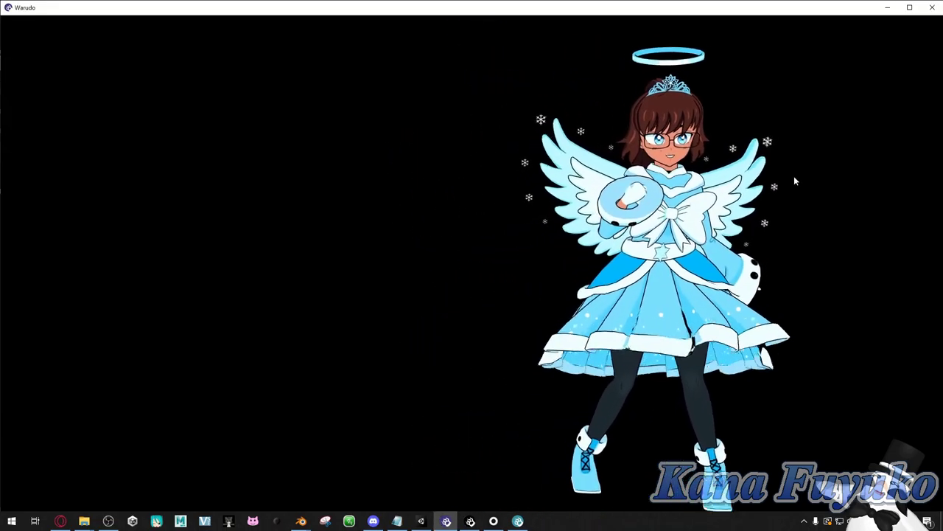
{"action": "left_click", "coordinate": [446, 520]}
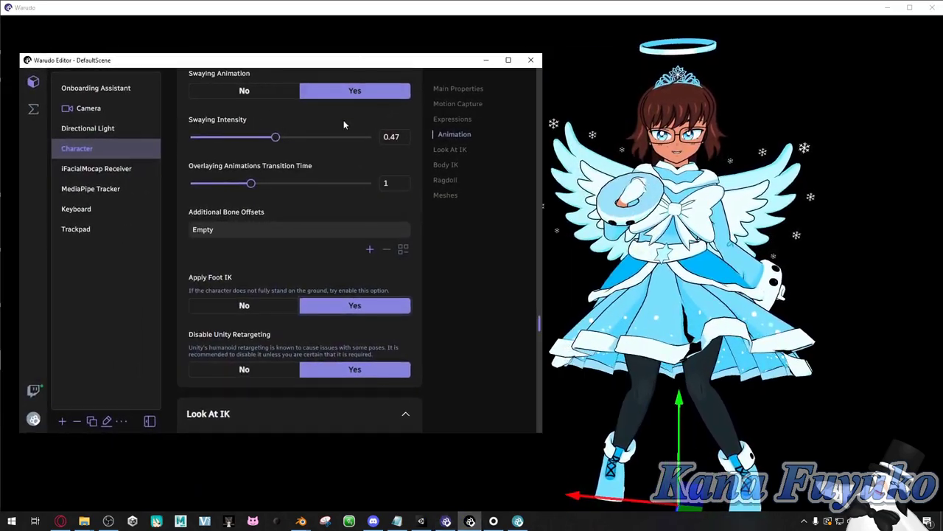
{"action": "scroll", "coordinate": [344, 124], "scroll_direction": "down", "scroll_amount": 2}
Scroll to the Look At IK section and check the avatar view before adjusting it.
{"action": "scroll", "coordinate": [361, 221], "scroll_direction": "down", "scroll_amount": 5}
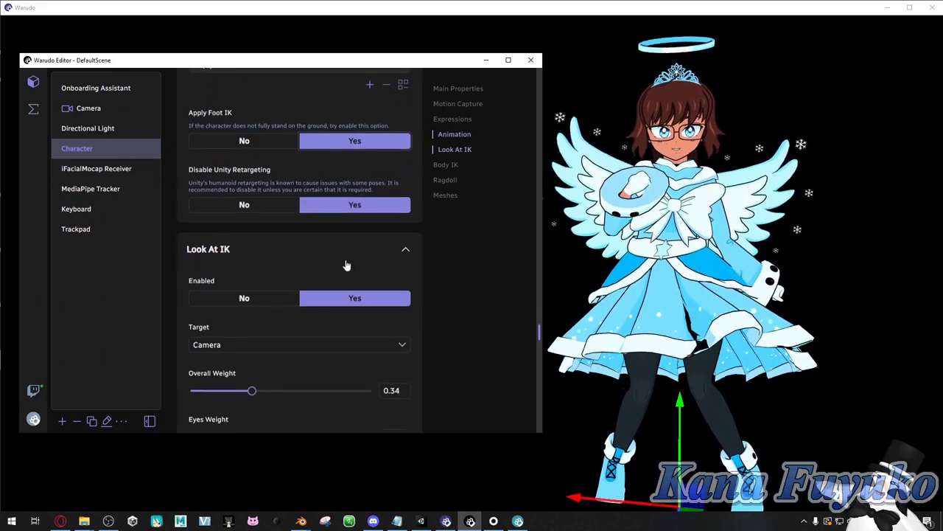
{"action": "scroll", "coordinate": [308, 241], "scroll_direction": "up", "scroll_amount": 3}
{"action": "scroll", "coordinate": [243, 111], "scroll_direction": "down", "scroll_amount": 1}
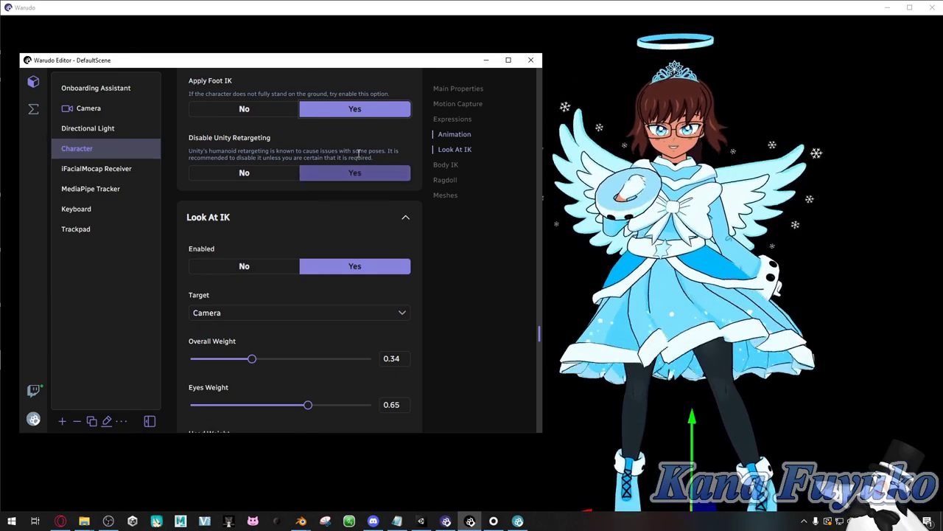
{"action": "scroll", "coordinate": [288, 177], "scroll_direction": "down", "scroll_amount": 1}
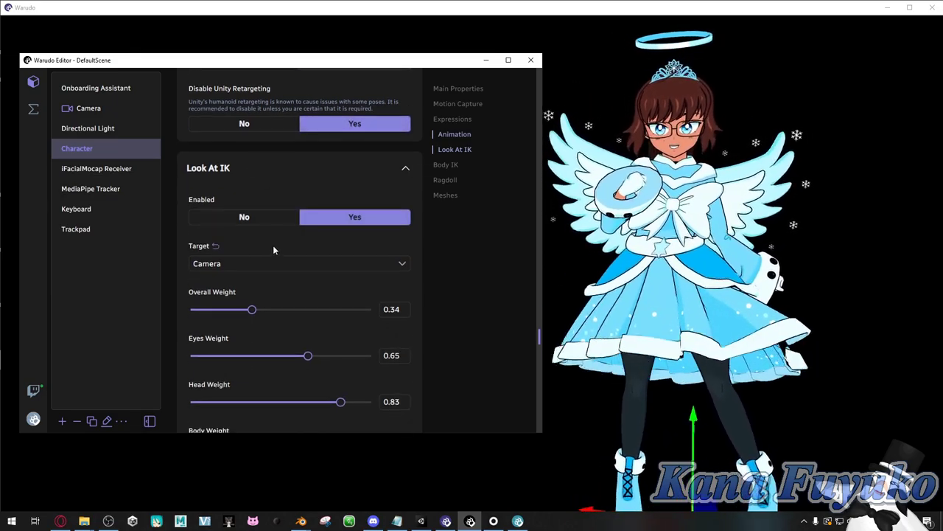
{"action": "scroll", "coordinate": [273, 245], "scroll_direction": "down", "scroll_amount": 2}
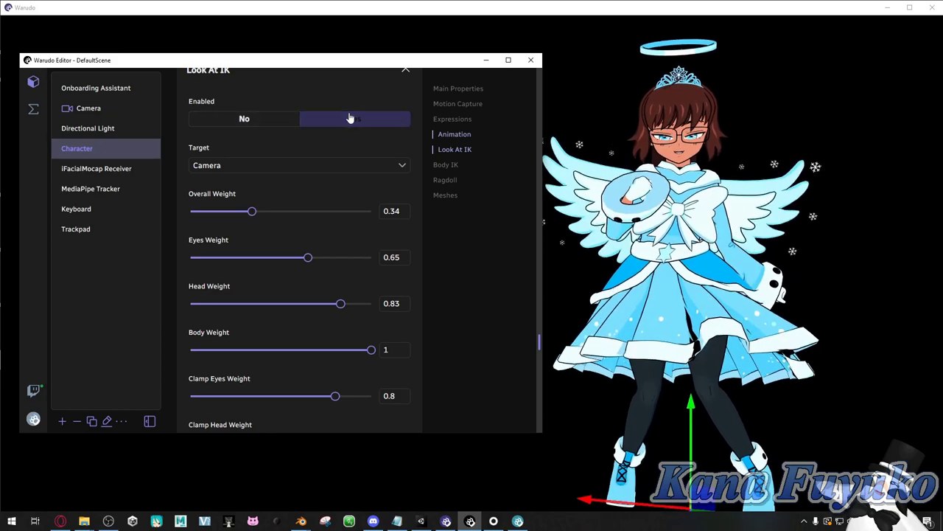
{"action": "left_click", "coordinate": [630, 170]}
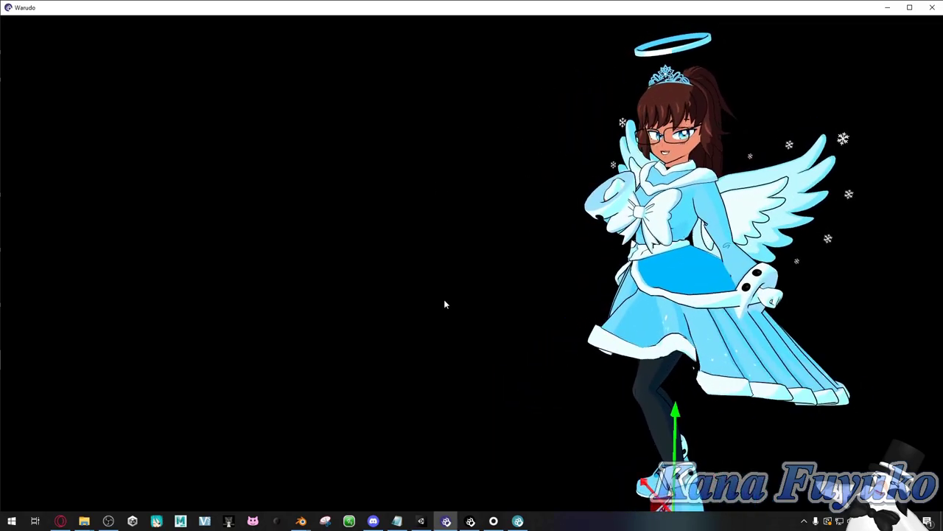
{"action": "left_click", "coordinate": [470, 521]}
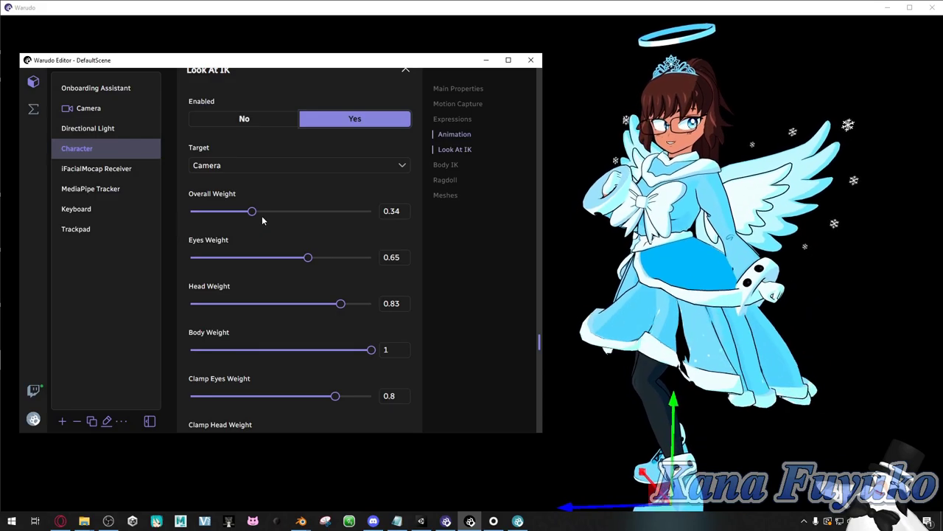
Raise Look At IK Head Weight to 1 and Overall Weight to 0.58, then check the avatar.
{"action": "left_click_drag", "start_coordinate": [340, 302], "coordinate": [414, 304]}
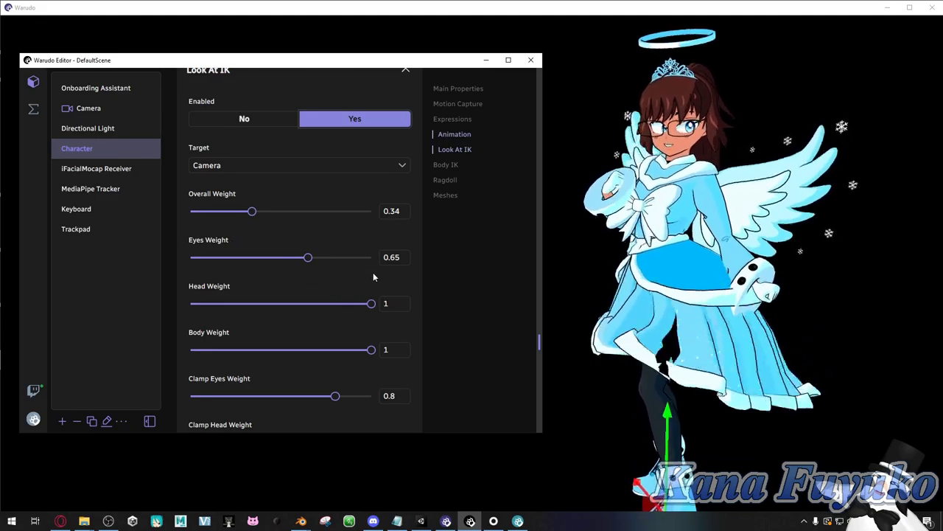
{"action": "left_click_drag", "start_coordinate": [262, 211], "coordinate": [294, 212]}
{"action": "left_click", "coordinate": [655, 254]}
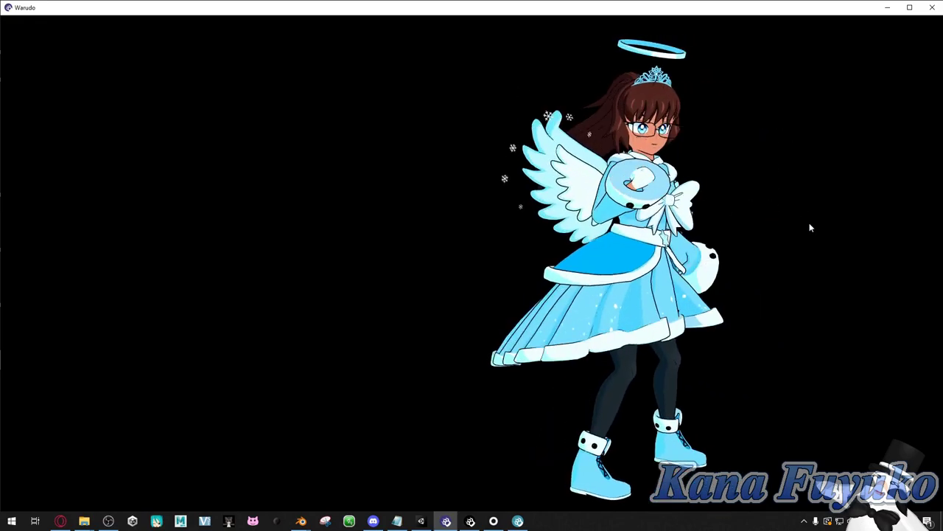
{"action": "left_click", "coordinate": [469, 521]}
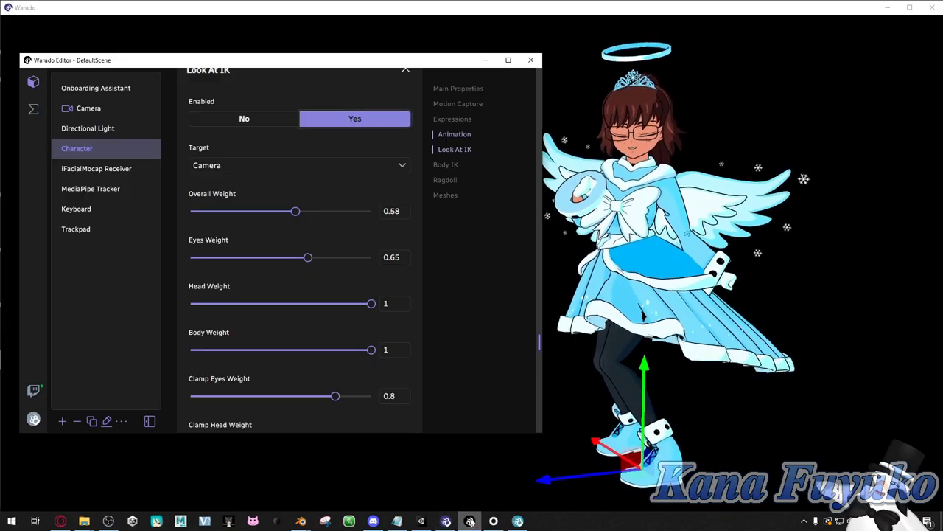
{"action": "scroll", "coordinate": [292, 235], "scroll_direction": "down", "scroll_amount": 3}
Scroll to Body IK with Left Foot's empty IK Target showing, glance at the avatar, and return.
{"action": "scroll", "coordinate": [288, 297], "scroll_direction": "down", "scroll_amount": 2}
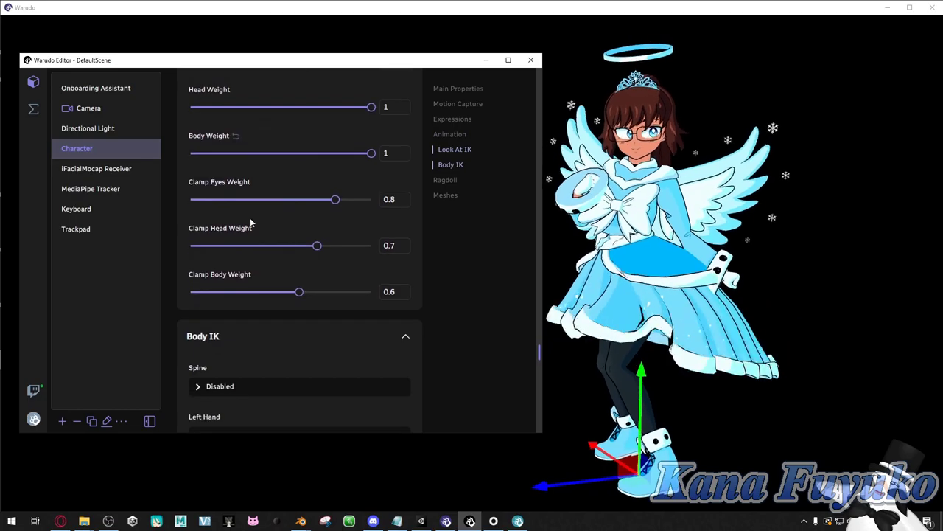
{"action": "scroll", "coordinate": [330, 252], "scroll_direction": "down", "scroll_amount": 4}
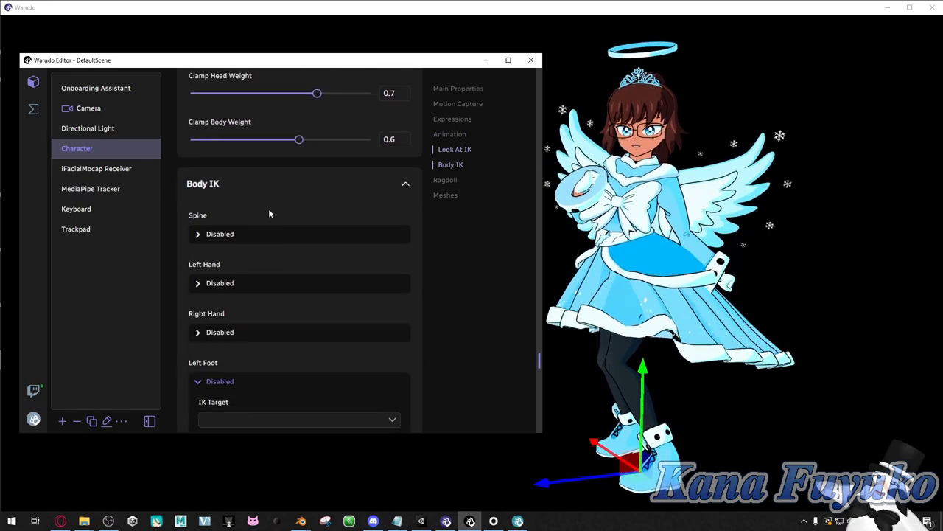
{"action": "scroll", "coordinate": [268, 208], "scroll_direction": "down", "scroll_amount": 3}
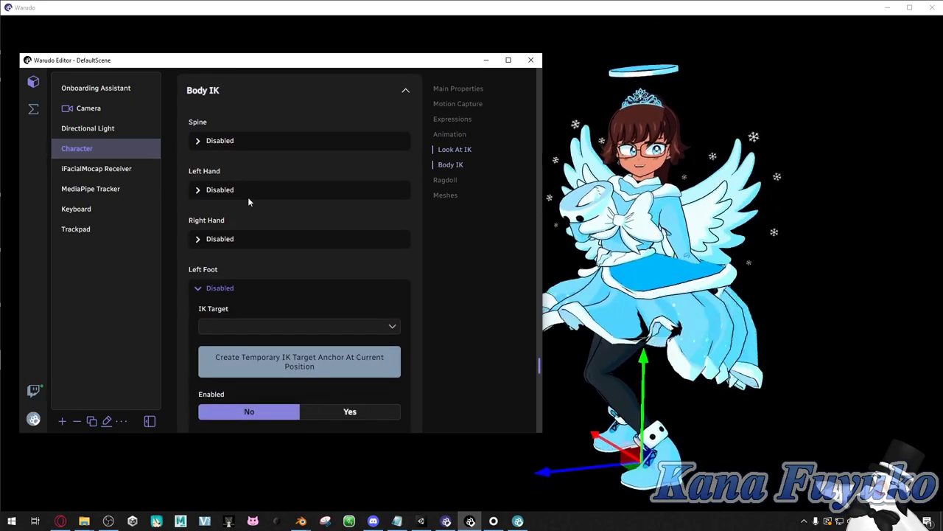
{"action": "key", "text": "alt+Tab"}
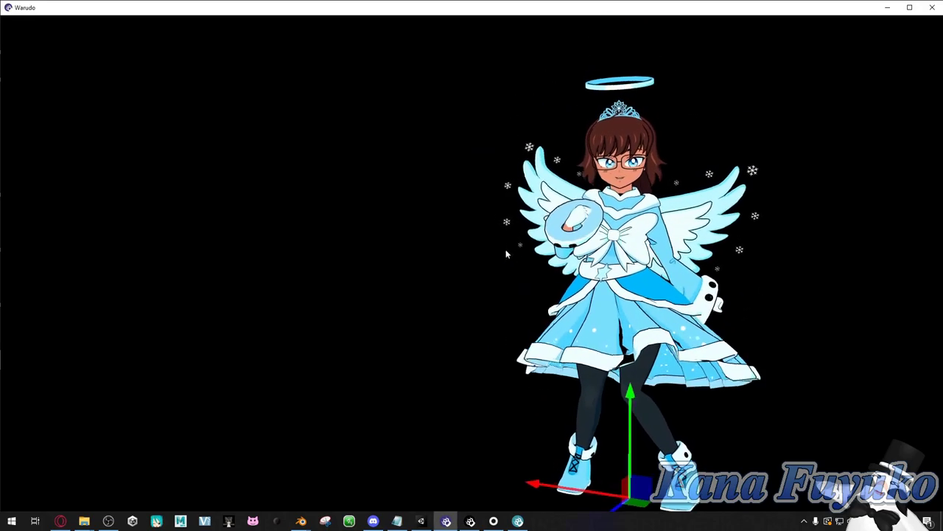
{"action": "left_click", "coordinate": [471, 521]}
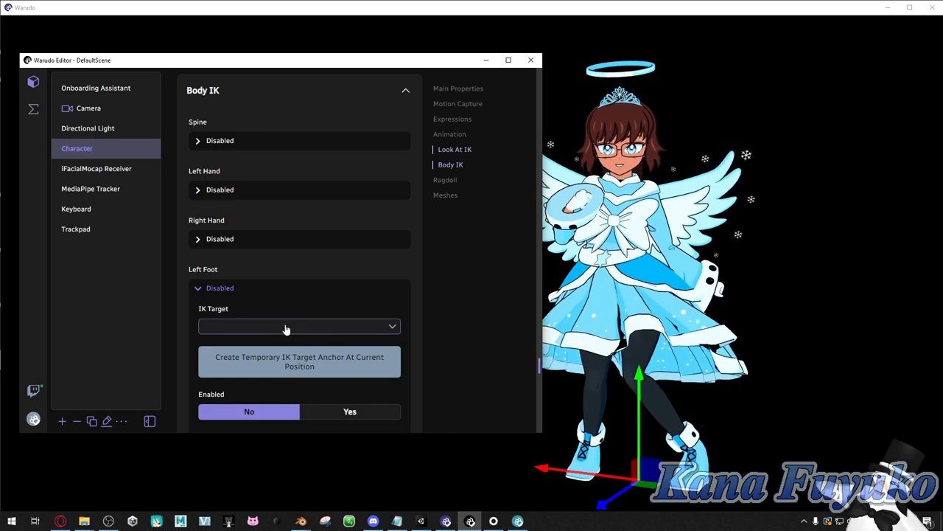
Pin the left foot to a new temporary IK target anchor and check the avatar's feet.
{"action": "left_click", "coordinate": [195, 290]}
{"action": "left_click", "coordinate": [212, 339]}
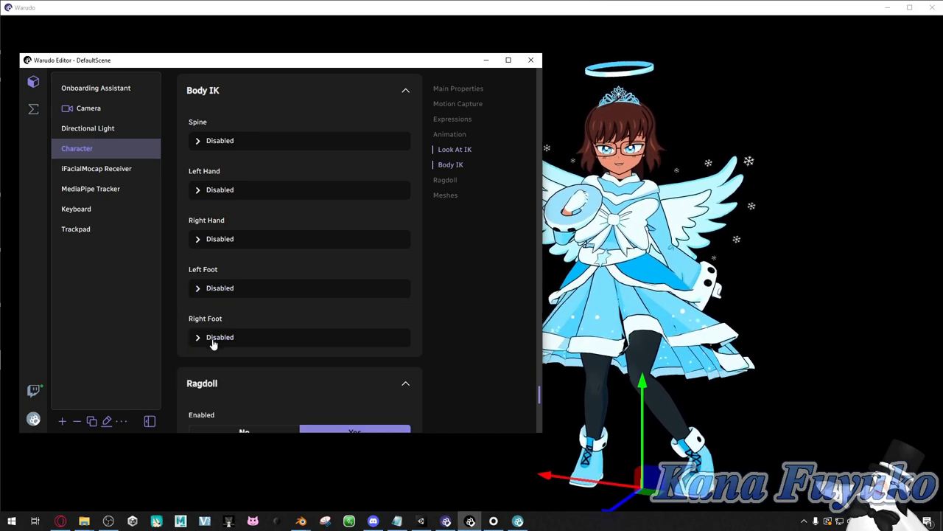
{"action": "left_click", "coordinate": [219, 290]}
{"action": "scroll", "coordinate": [249, 296], "scroll_direction": "down", "scroll_amount": 1}
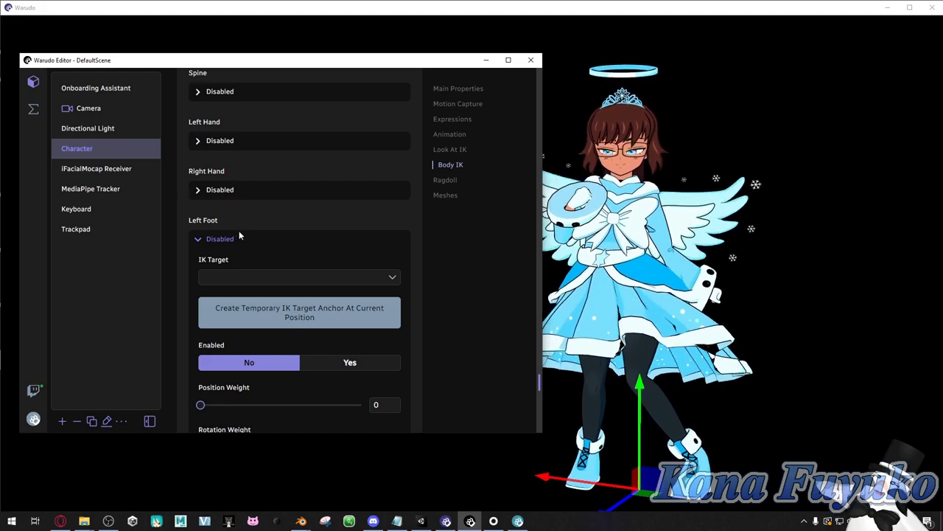
{"action": "scroll", "coordinate": [251, 277], "scroll_direction": "down", "scroll_amount": 1}
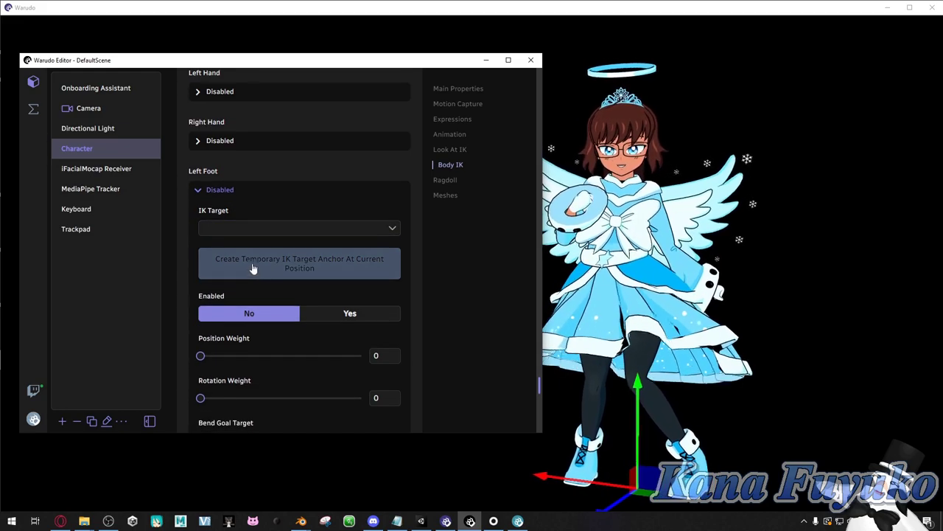
{"action": "left_click", "coordinate": [275, 264]}
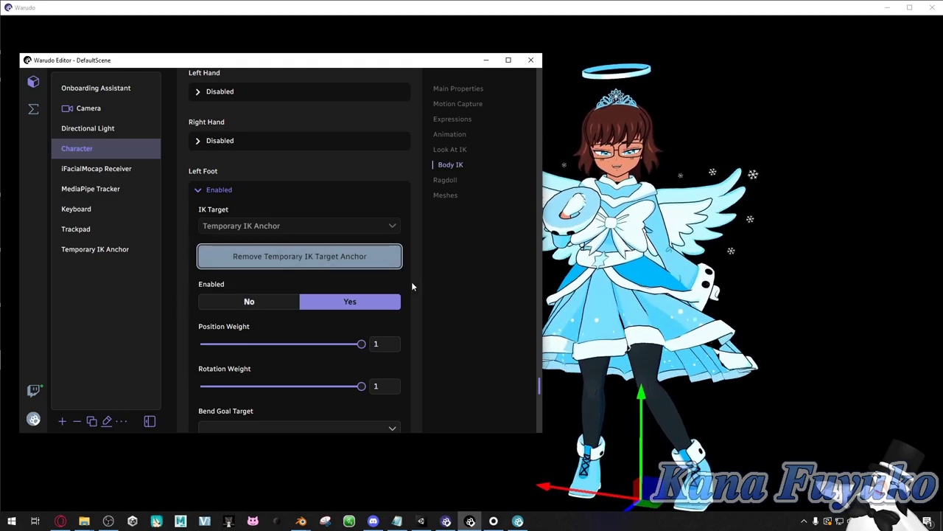
{"action": "left_click", "coordinate": [486, 60]}
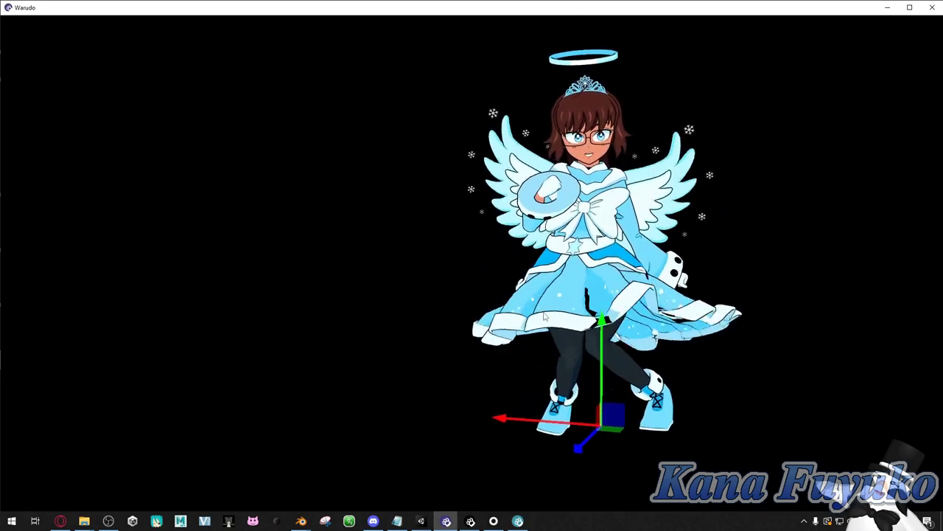
{"action": "left_click", "coordinate": [467, 521]}
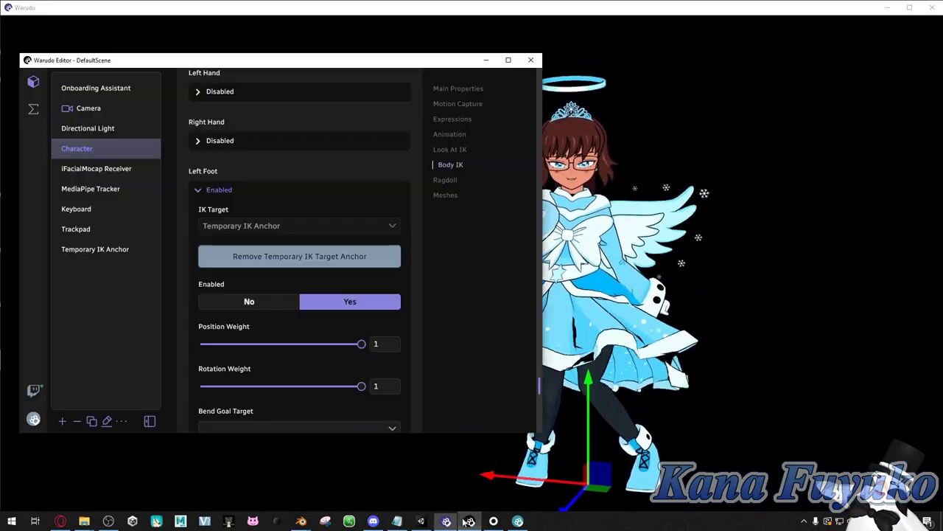
Pin the right foot to a new temporary IK target anchor and view the avatar.
{"action": "scroll", "coordinate": [301, 322], "scroll_direction": "down", "scroll_amount": 5}
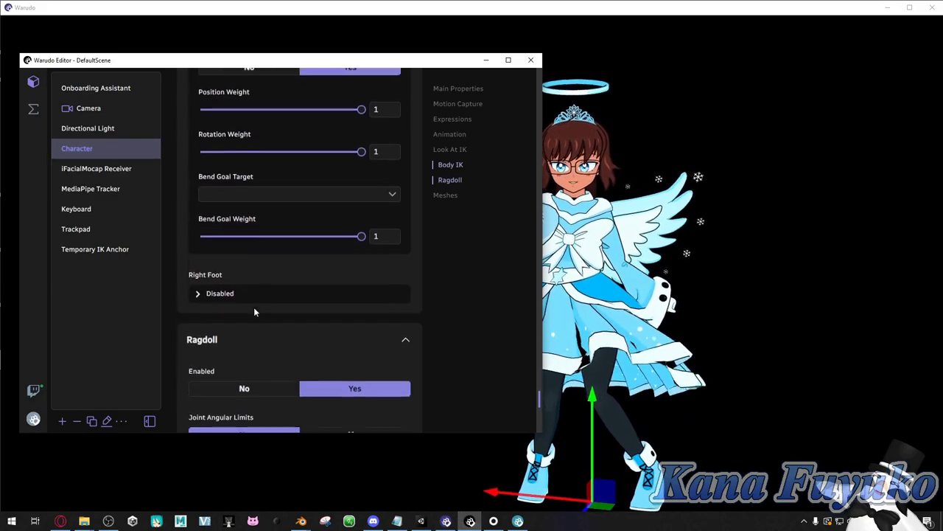
{"action": "left_click", "coordinate": [211, 284]}
{"action": "left_click", "coordinate": [261, 346]}
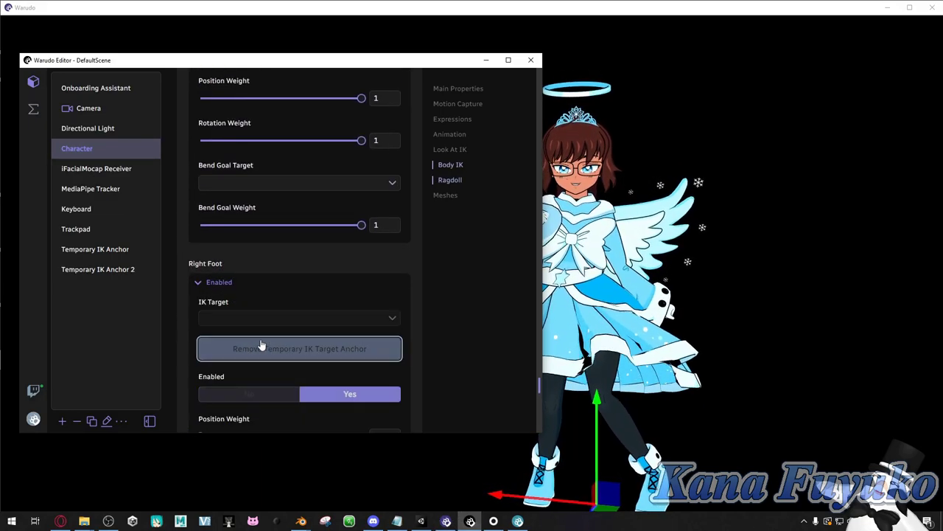
{"action": "left_click", "coordinate": [584, 282]}
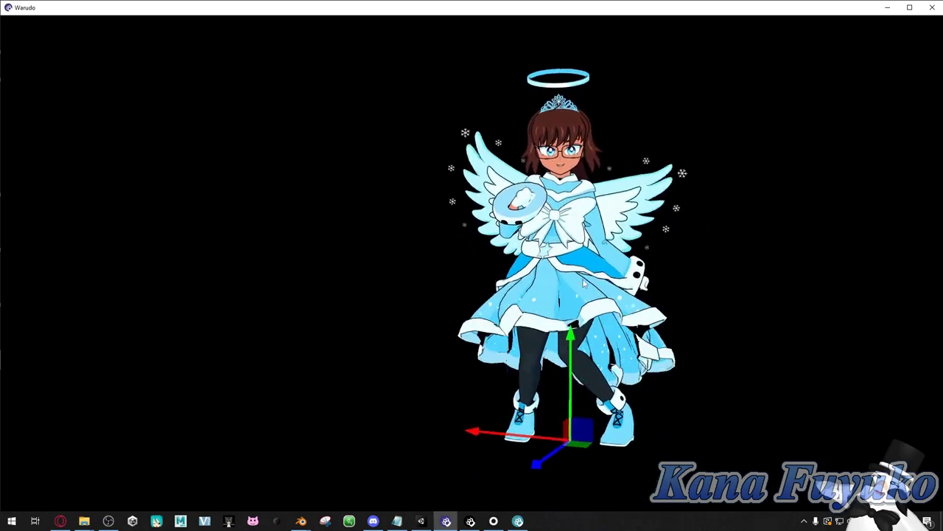
Pan the camera toward the avatar, then restore the editor scrolled up to Body IK.
{"action": "scroll", "coordinate": [584, 283], "scroll_direction": "up", "scroll_amount": 3}
{"action": "middle_click_drag", "start_coordinate": [579, 279], "coordinate": [612, 247]}
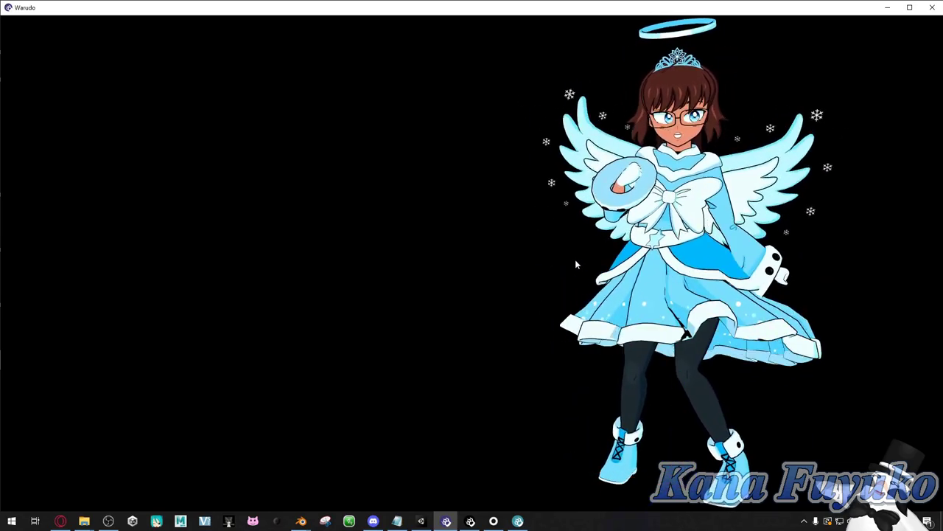
{"action": "left_click", "coordinate": [446, 521]}
{"action": "scroll", "coordinate": [304, 243], "scroll_direction": "up", "scroll_amount": 10}
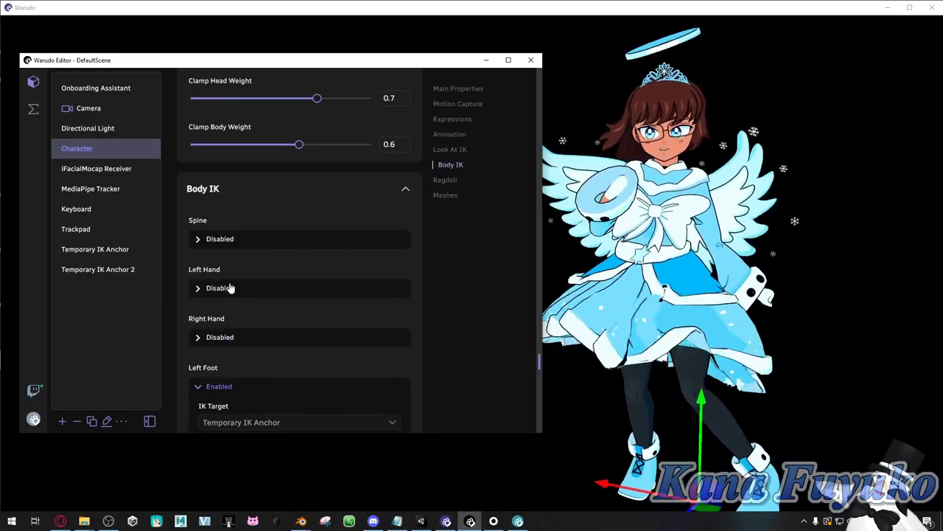
Pin the left and right hands to new temporary IK target anchors.
{"action": "left_click", "coordinate": [221, 289]}
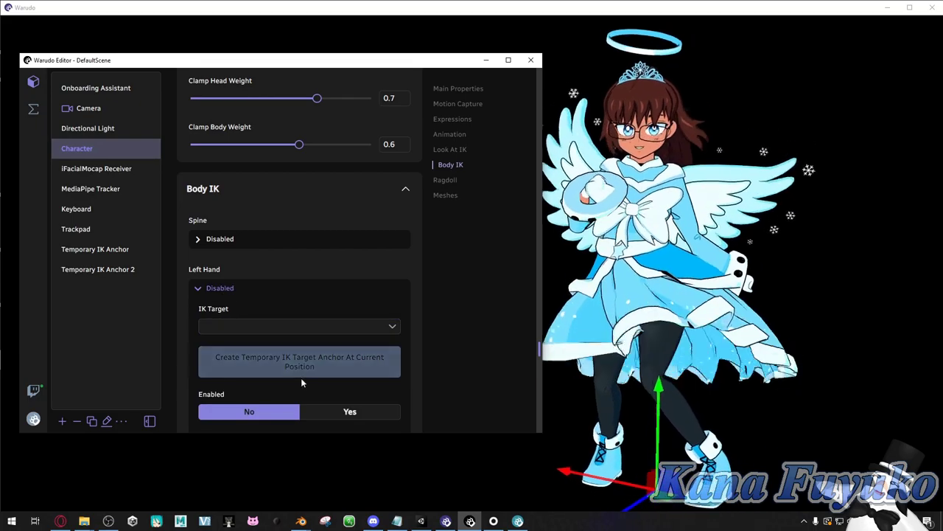
{"action": "left_click", "coordinate": [301, 376]}
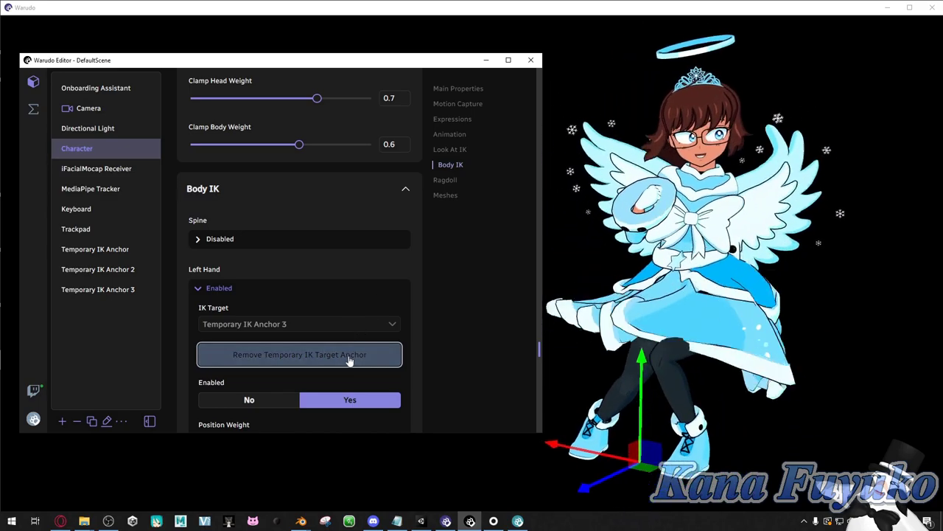
{"action": "left_click", "coordinate": [352, 348]}
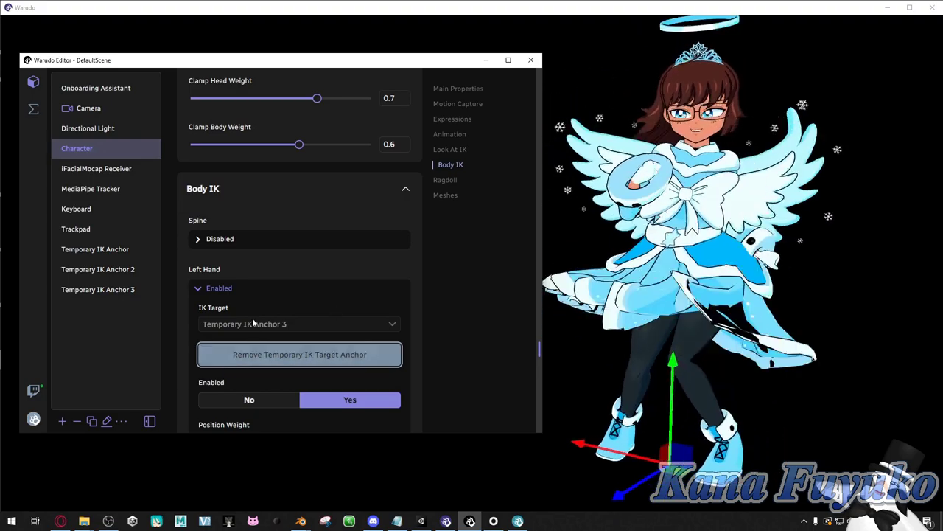
{"action": "scroll", "coordinate": [252, 318], "scroll_direction": "down", "scroll_amount": 1}
{"action": "scroll", "coordinate": [230, 302], "scroll_direction": "down", "scroll_amount": 5}
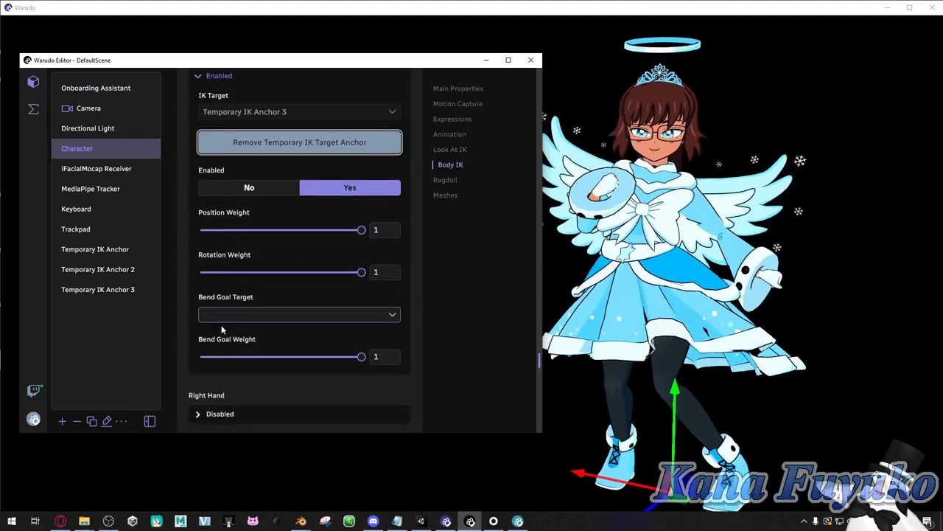
{"action": "left_click", "coordinate": [230, 320]}
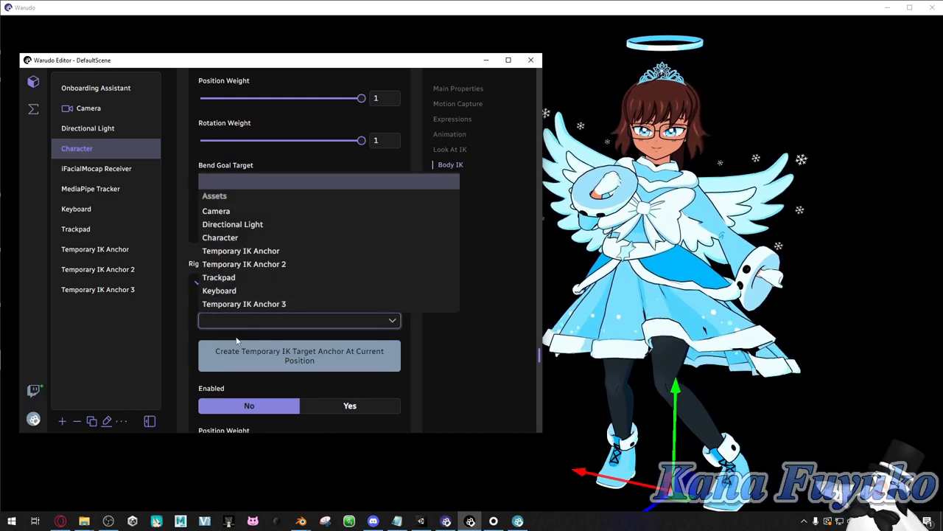
{"action": "left_click", "coordinate": [237, 345]}
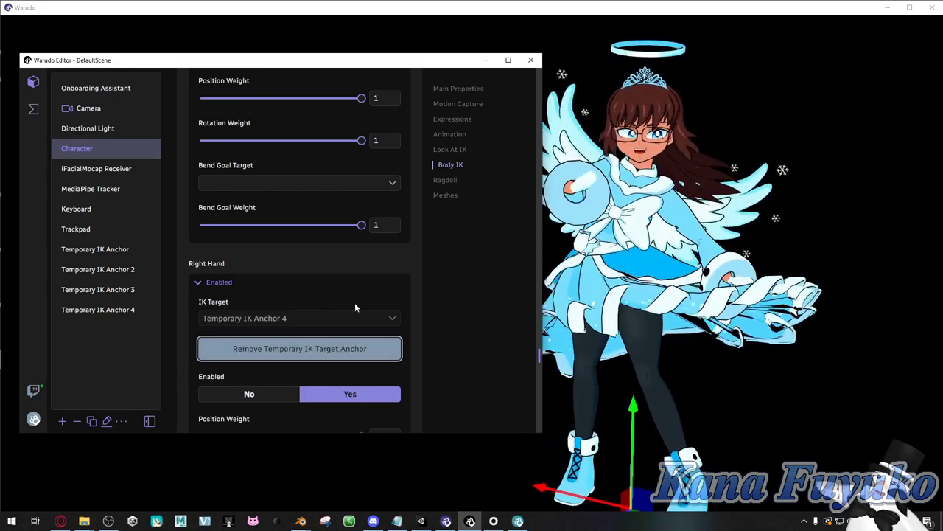
Remove the temporary anchors from both hands so they are free again.
{"action": "left_click", "coordinate": [291, 343]}
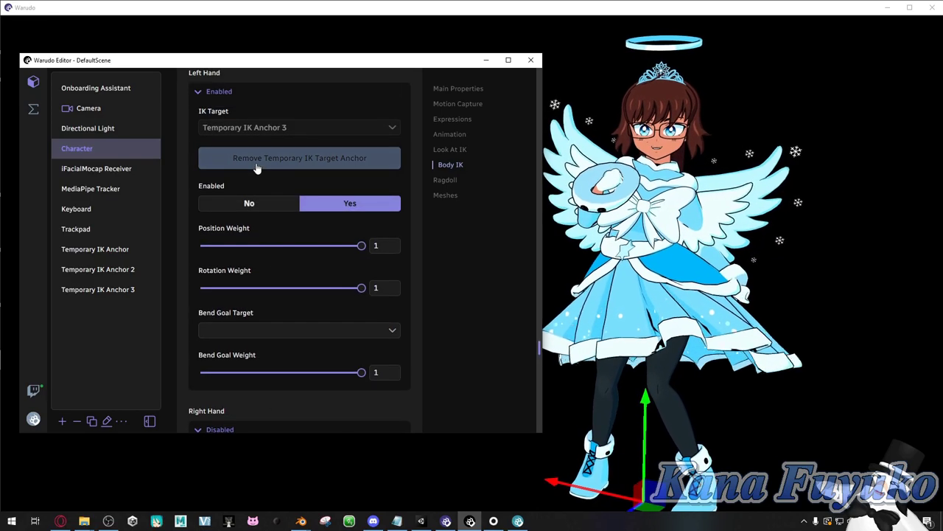
{"action": "left_click", "coordinate": [256, 168]}
{"action": "left_click", "coordinate": [258, 131]}
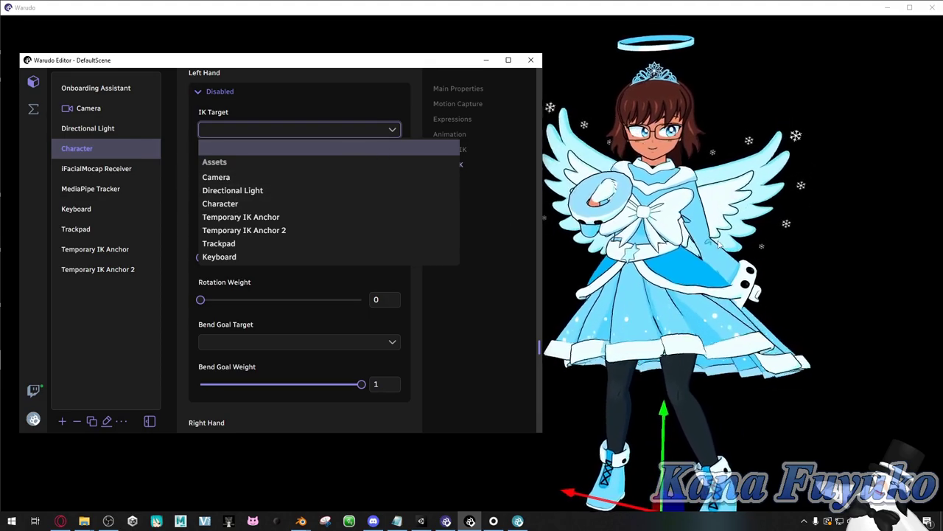
{"action": "left_click", "coordinate": [244, 205]}
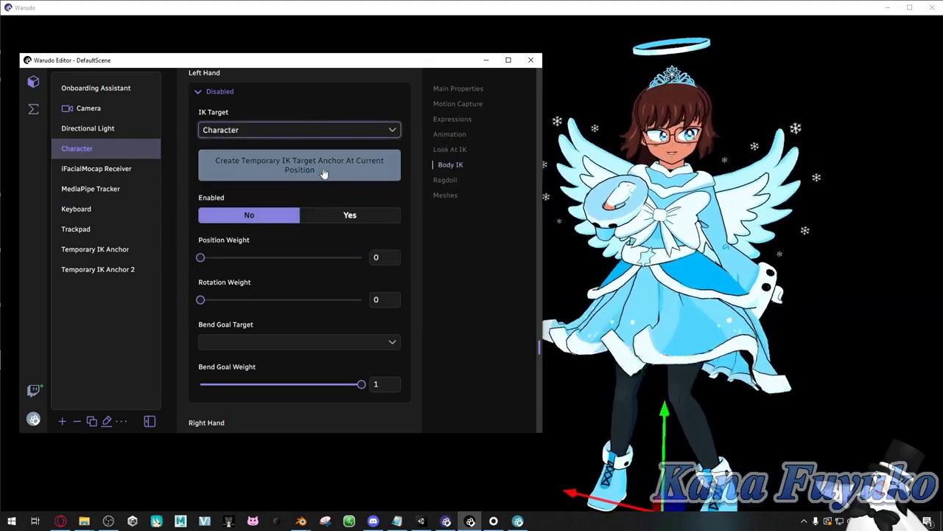
{"action": "left_click", "coordinate": [327, 130]}
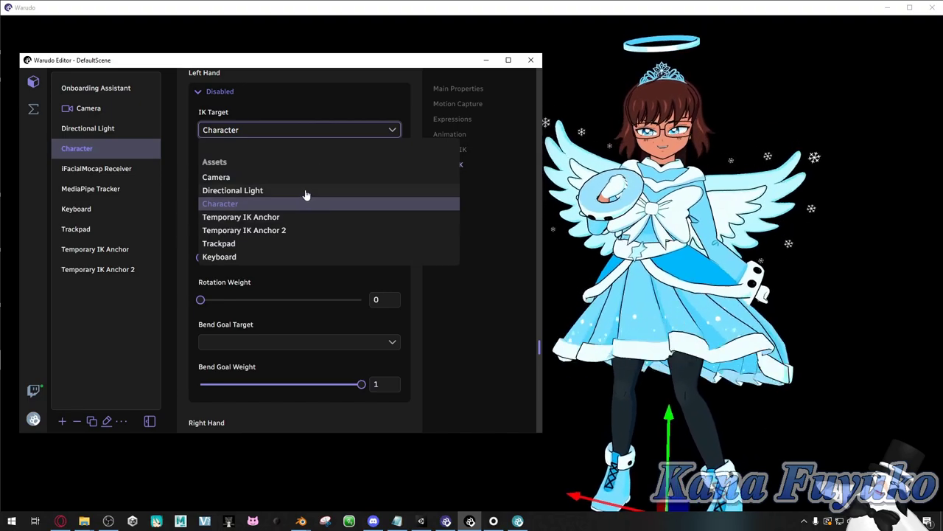
{"action": "left_click", "coordinate": [300, 145]}
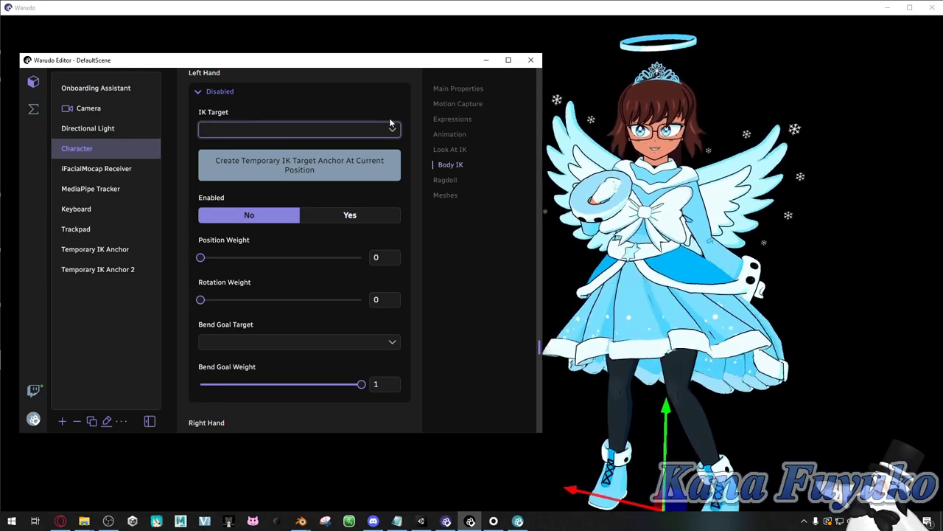
{"action": "left_click", "coordinate": [274, 133]}
{"action": "left_click", "coordinate": [287, 126]}
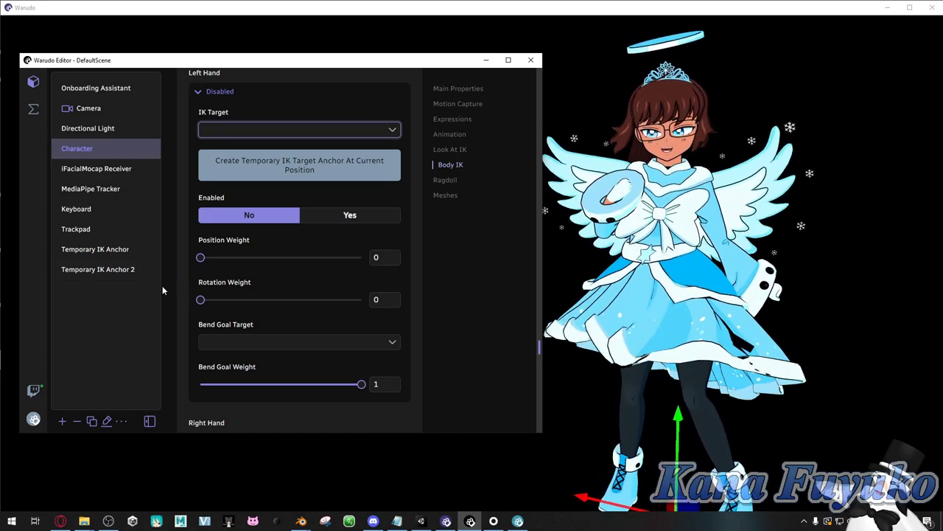
{"action": "scroll", "coordinate": [303, 274], "scroll_direction": "down", "scroll_amount": 2}
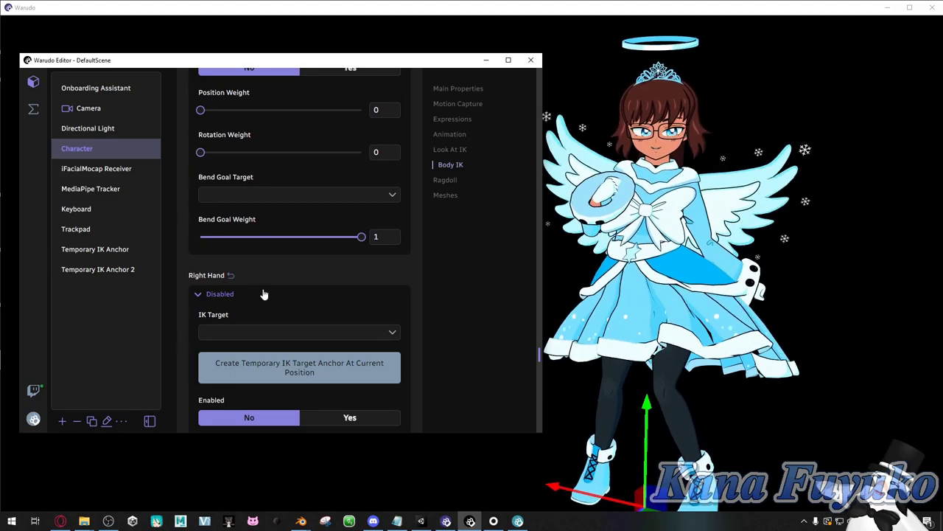
Scroll past Right Hand, Left Foot and Right Foot down to Ragdoll (Muscle Spring 100, Damper 50).
{"action": "scroll", "coordinate": [264, 295], "scroll_direction": "down", "scroll_amount": 2}
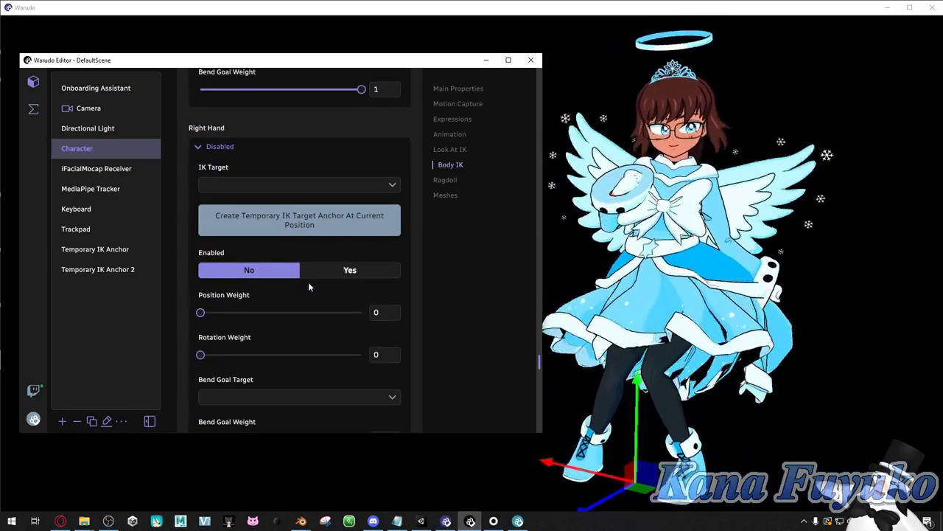
{"action": "scroll", "coordinate": [329, 246], "scroll_direction": "down", "scroll_amount": 6}
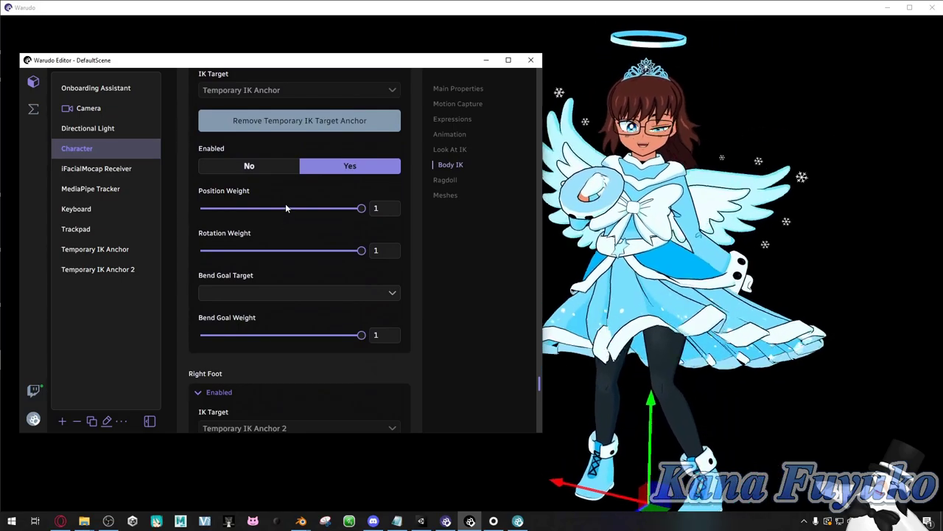
{"action": "scroll", "coordinate": [293, 181], "scroll_direction": "down", "scroll_amount": 8}
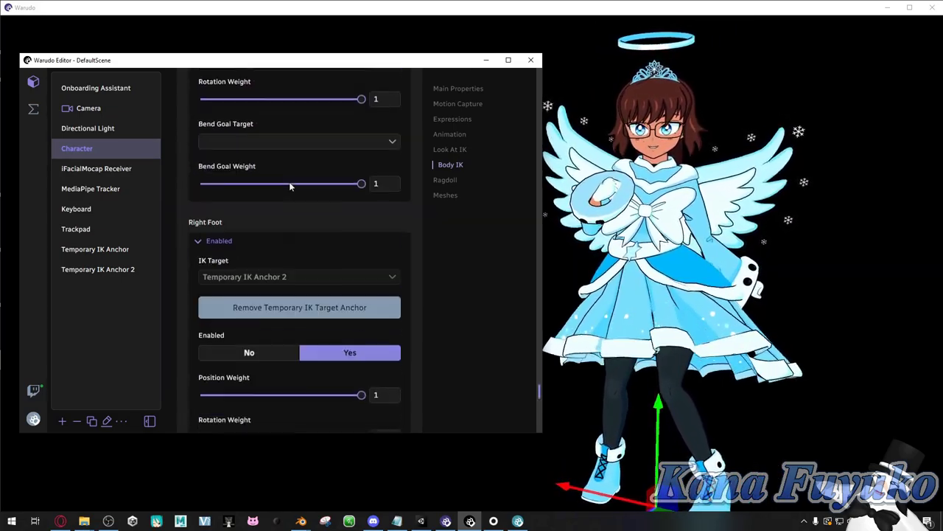
{"action": "scroll", "coordinate": [286, 189], "scroll_direction": "down", "scroll_amount": 1}
{"action": "scroll", "coordinate": [286, 190], "scroll_direction": "up", "scroll_amount": 1}
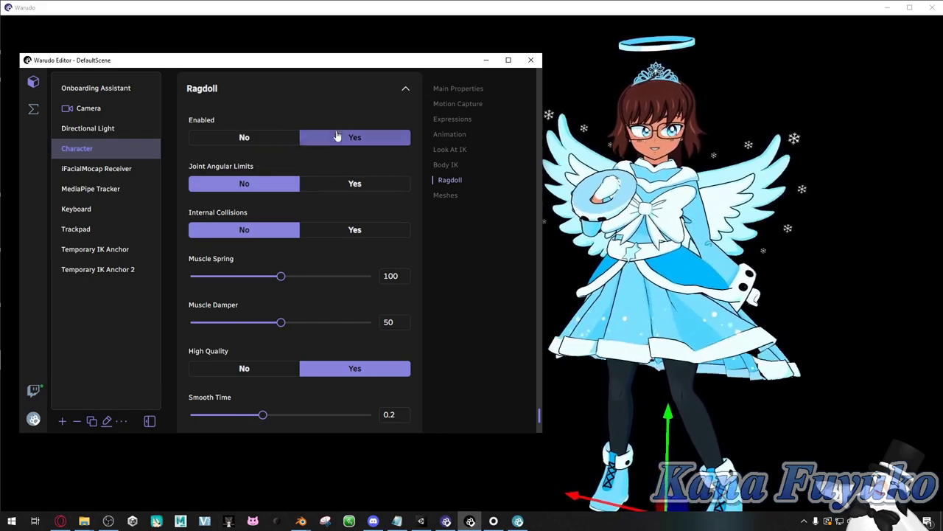
Open Edit Ragdoll, view Meshes, then drag back to the top of the Character properties.
{"action": "scroll", "coordinate": [234, 291], "scroll_direction": "down", "scroll_amount": 2}
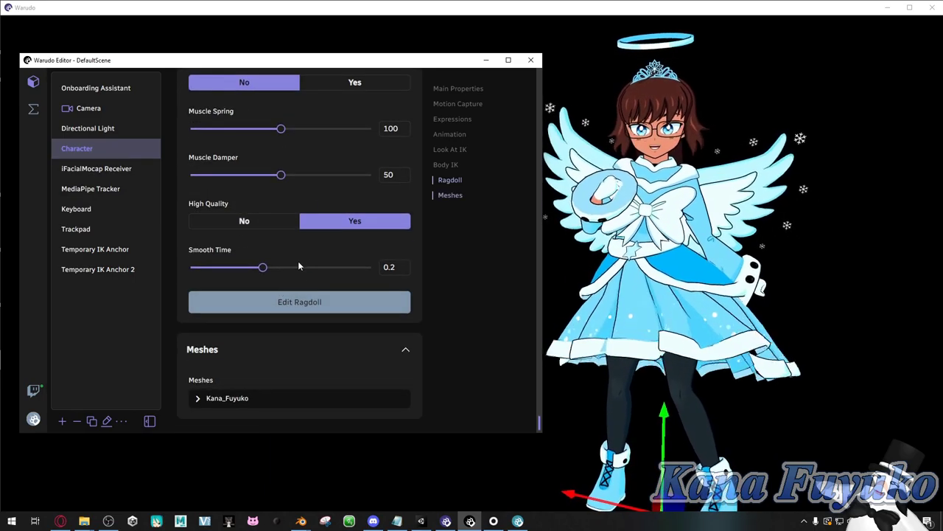
{"action": "left_click", "coordinate": [291, 299]}
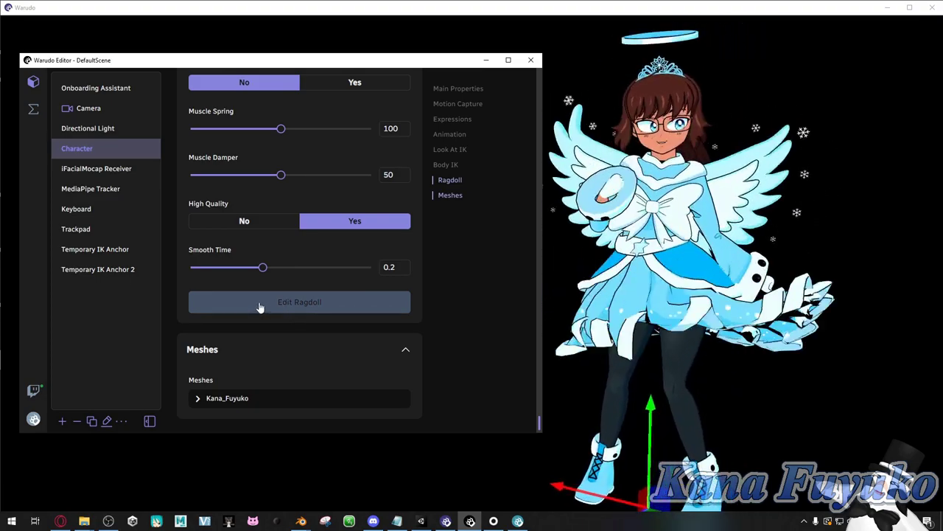
{"action": "scroll", "coordinate": [272, 276], "scroll_direction": "up", "scroll_amount": 1}
{"action": "scroll", "coordinate": [271, 275], "scroll_direction": "down", "scroll_amount": 1}
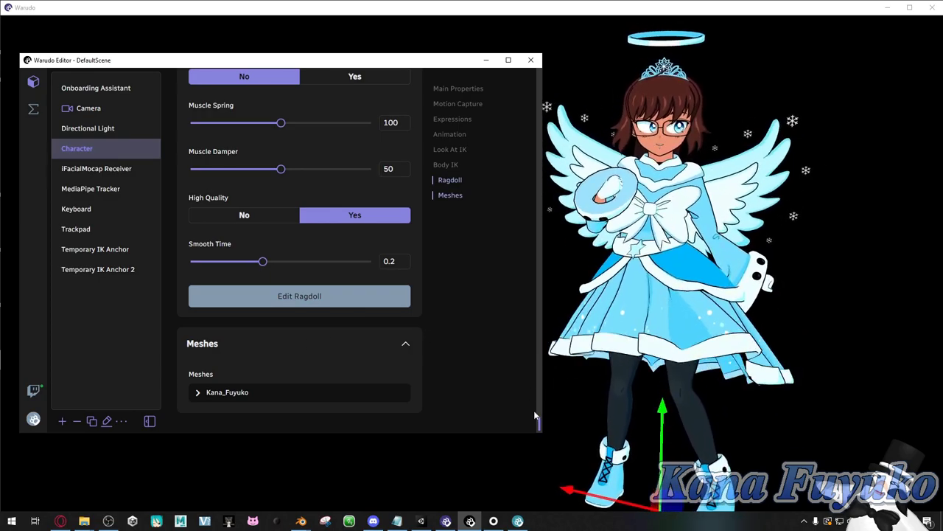
{"action": "left_click_drag", "start_coordinate": [539, 419], "coordinate": [513, 74]}
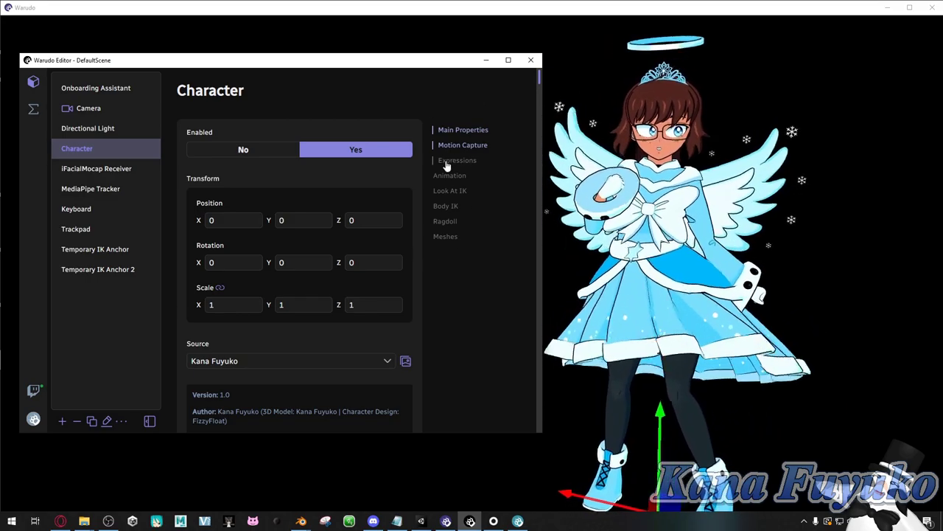
Review the iFacialMocap Receiver settings (Eye Movement Intensity X 1.08), then hide the editor.
{"action": "left_click", "coordinate": [108, 176]}
{"action": "scroll", "coordinate": [331, 258], "scroll_direction": "down", "scroll_amount": 5}
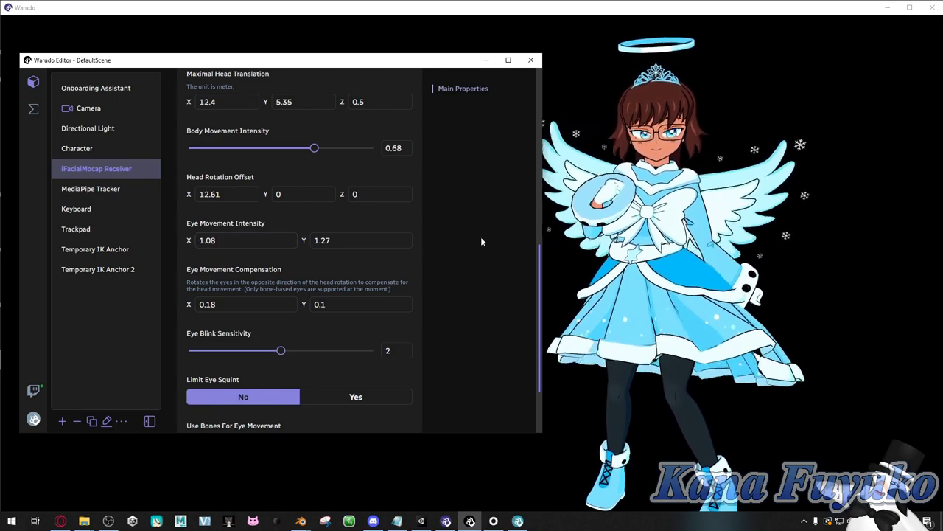
{"action": "left_click", "coordinate": [485, 59]}
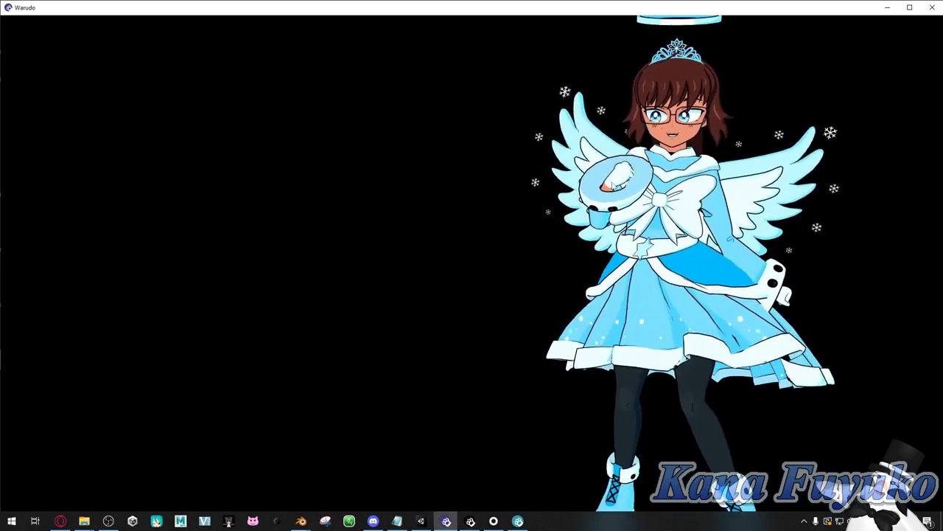
Zoom in on the character, then back out partway so the upper body is centred.
{"action": "scroll", "coordinate": [466, 277], "scroll_direction": "up", "scroll_amount": 5}
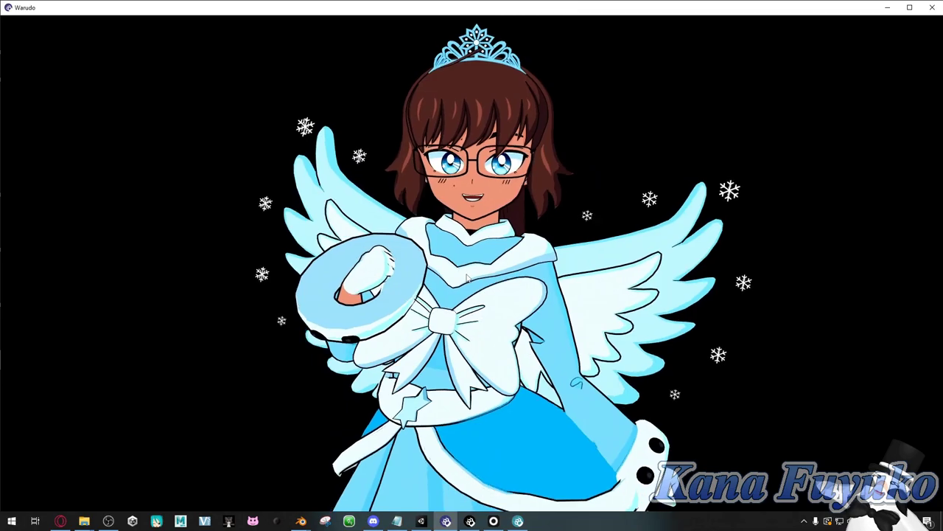
{"action": "scroll", "coordinate": [466, 277], "scroll_direction": "down", "scroll_amount": 3}
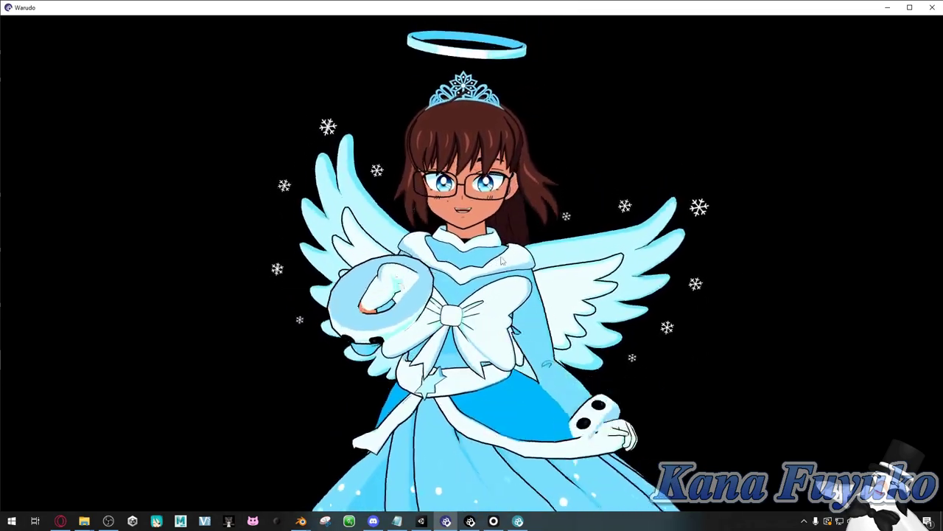